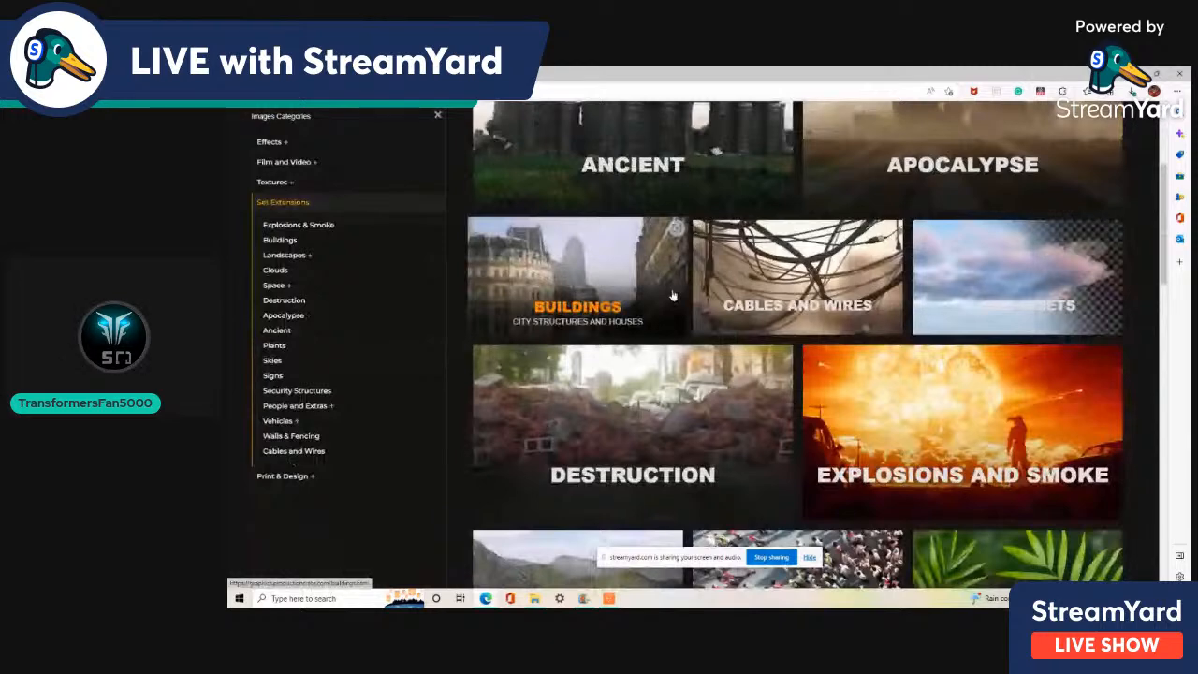
Open the Ancient category, look through its structure assets and return to the Set Extensions overview
{"action": "scroll", "coordinate": [671, 296], "scroll_direction": "down", "scroll_amount": 1}
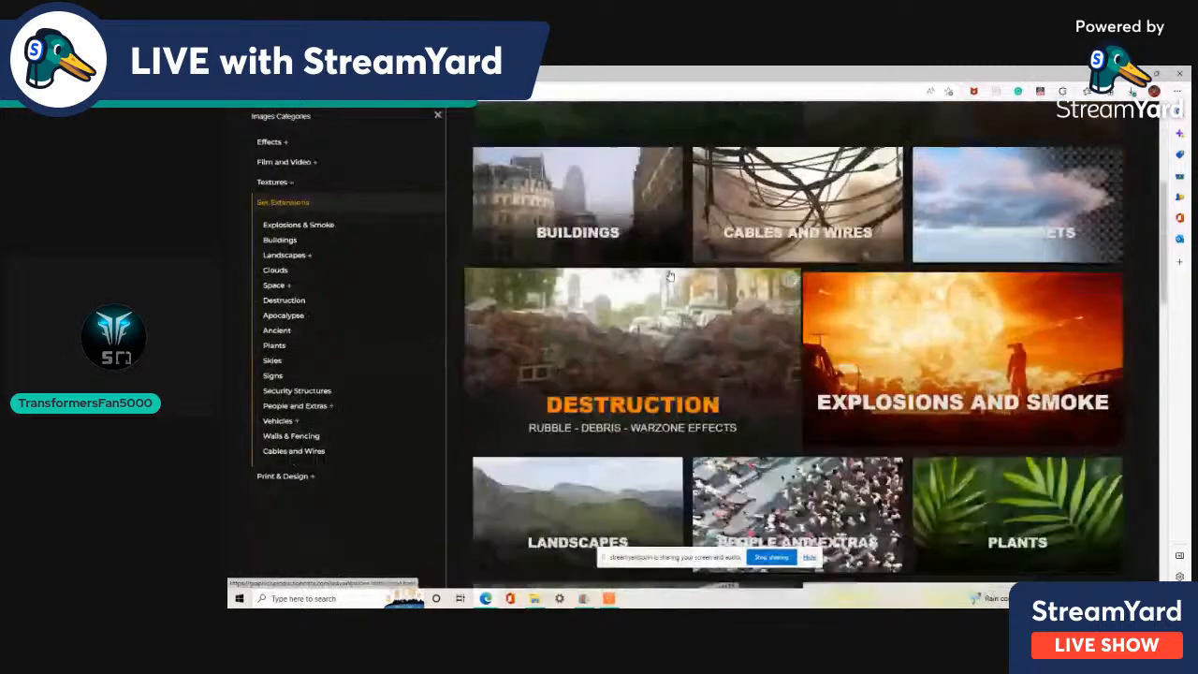
{"action": "scroll", "coordinate": [671, 296], "scroll_direction": "up", "scroll_amount": 4}
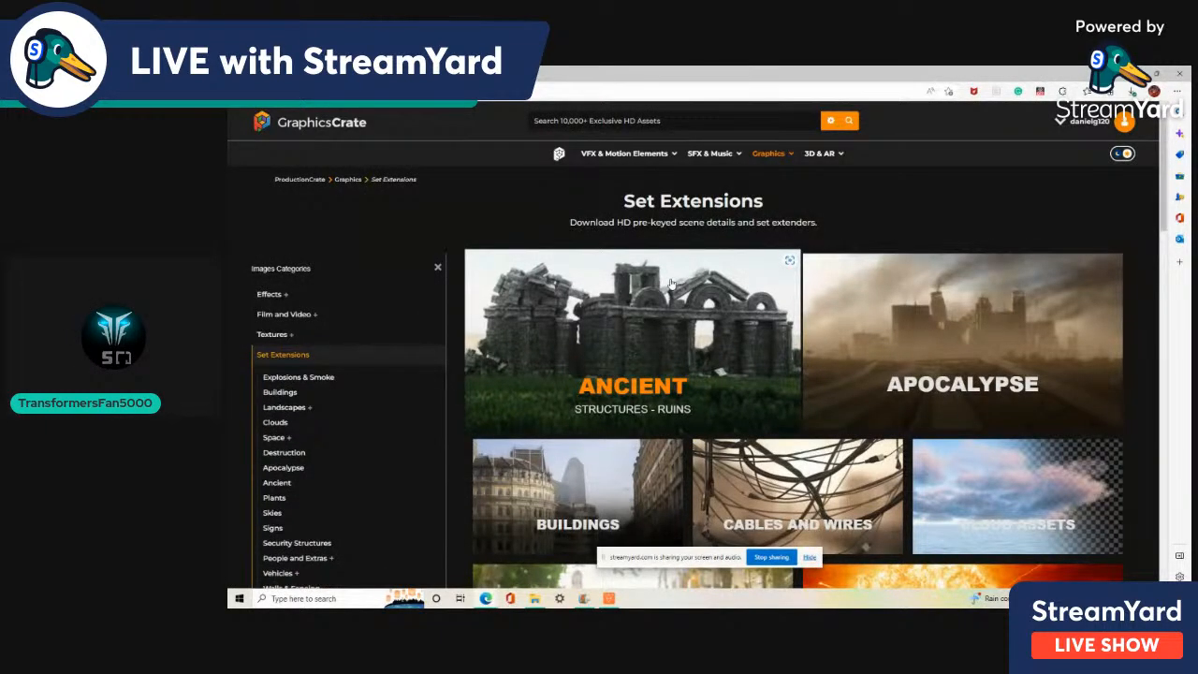
{"action": "left_click", "coordinate": [671, 284]}
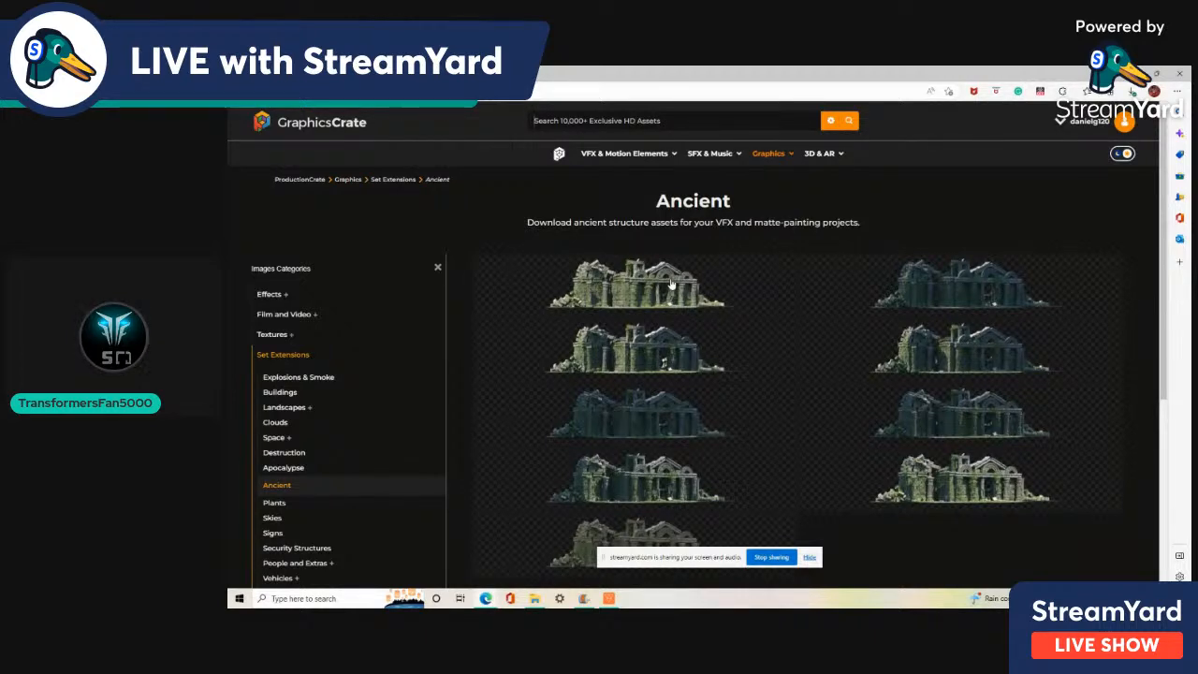
{"action": "scroll", "coordinate": [671, 284], "scroll_direction": "down", "scroll_amount": 5}
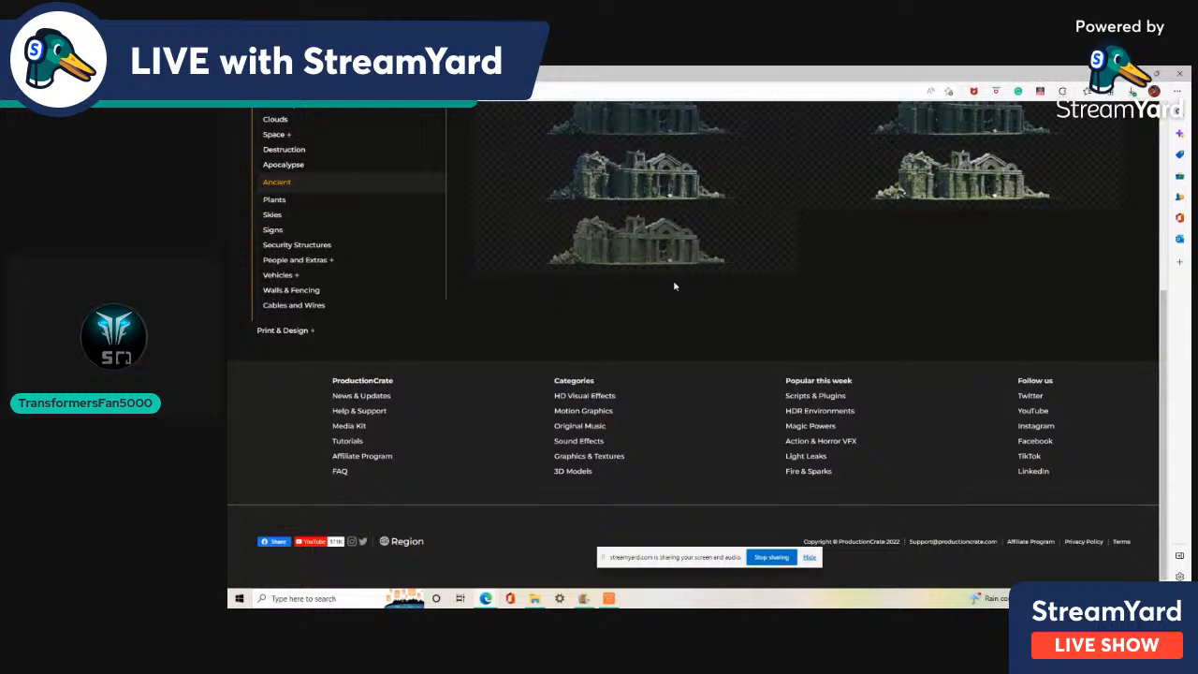
{"action": "key", "text": "alt+Left"}
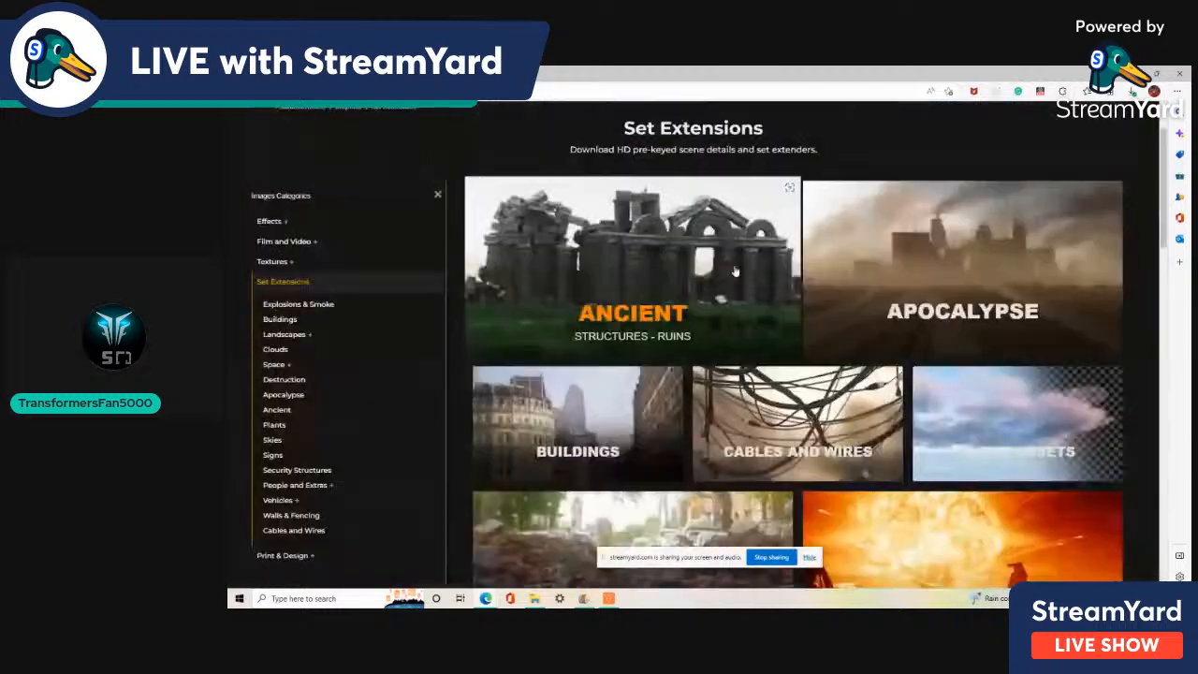
Open the Apocalypse category, look through its matte-painting graphics and leave the page
{"action": "left_click", "coordinate": [902, 224]}
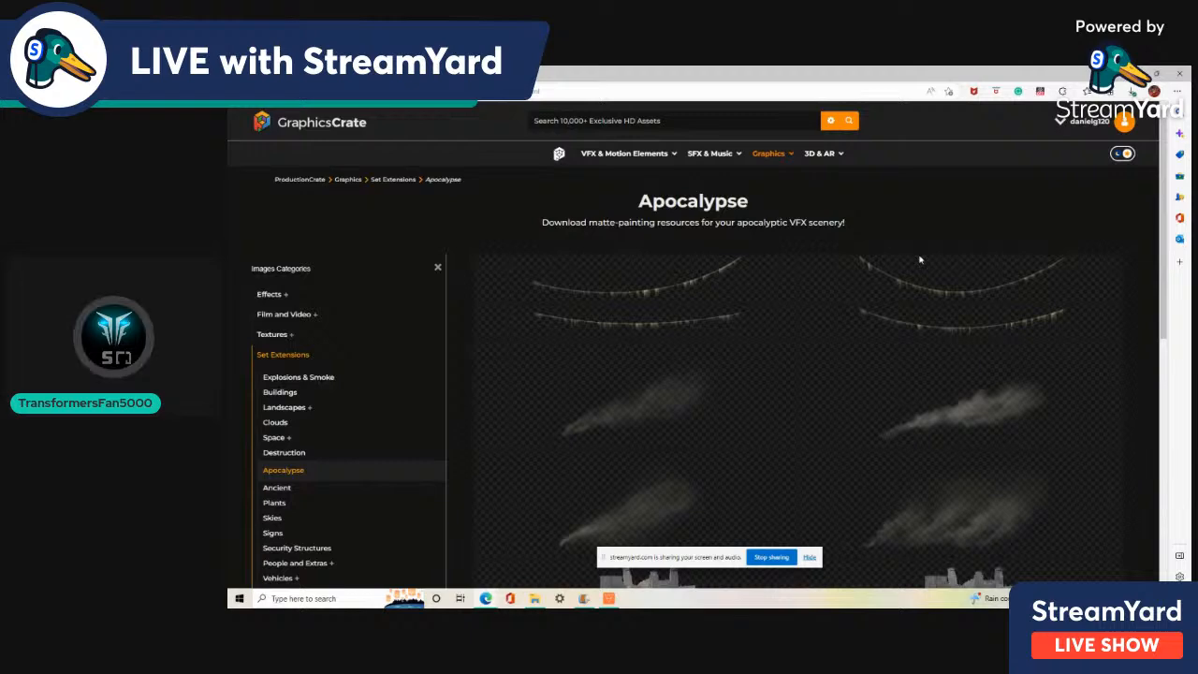
{"action": "scroll", "coordinate": [920, 259], "scroll_direction": "down", "scroll_amount": 3}
{"action": "left_click", "coordinate": [241, 92]}
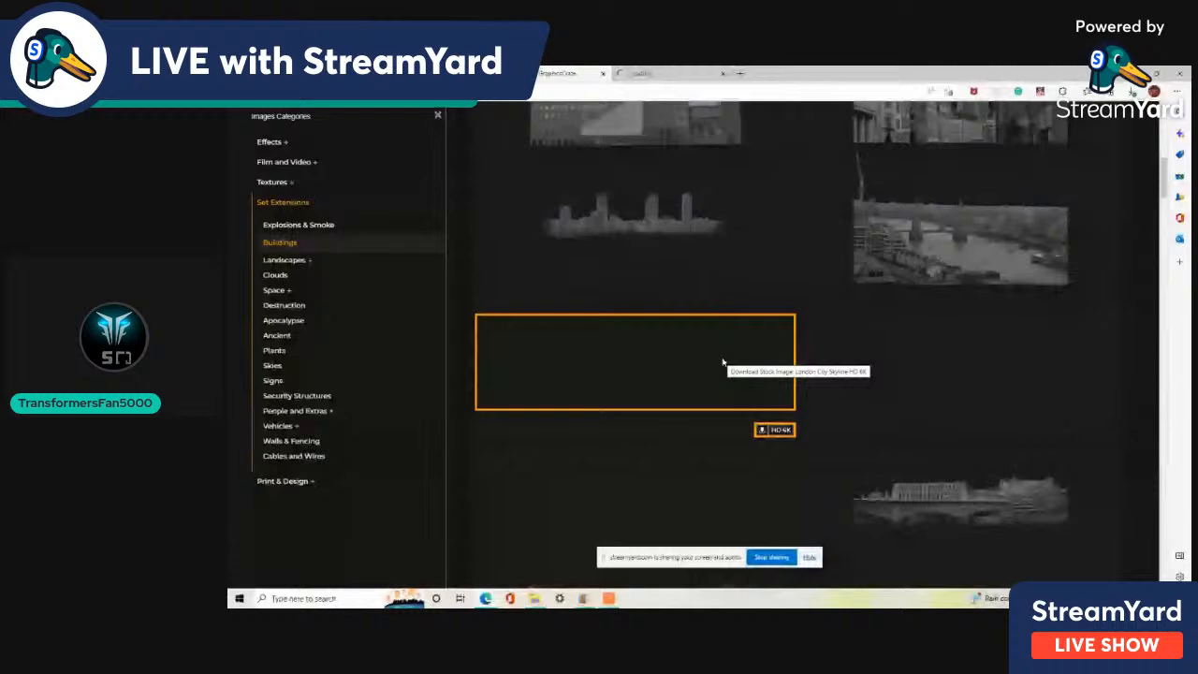
Look through the stock images in the Buildings category for usable city structures
{"action": "scroll", "coordinate": [723, 361], "scroll_direction": "down", "scroll_amount": 2}
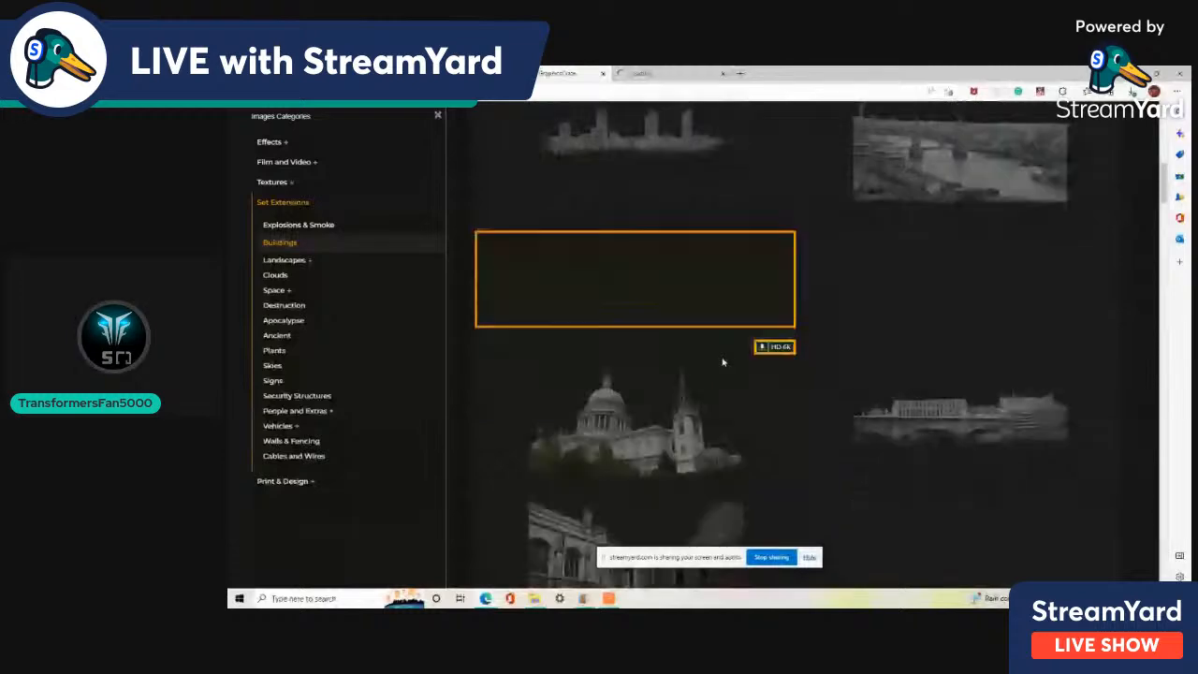
{"action": "scroll", "coordinate": [722, 361], "scroll_direction": "down", "scroll_amount": 3}
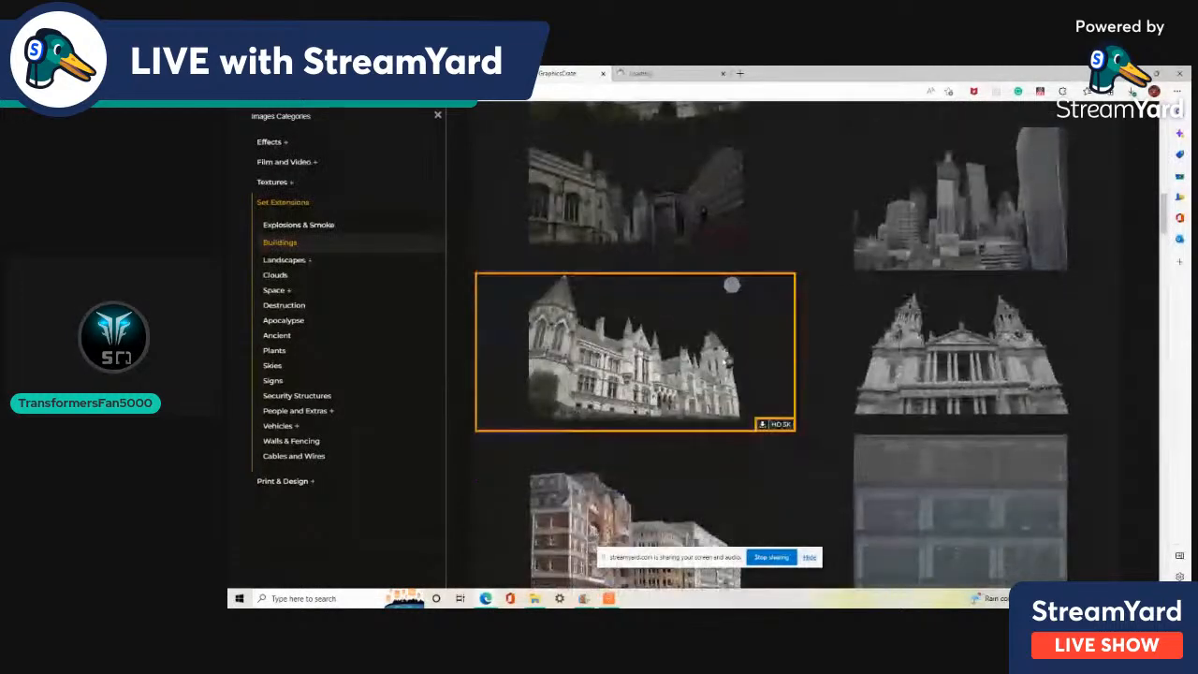
{"action": "scroll", "coordinate": [723, 362], "scroll_direction": "down", "scroll_amount": 8}
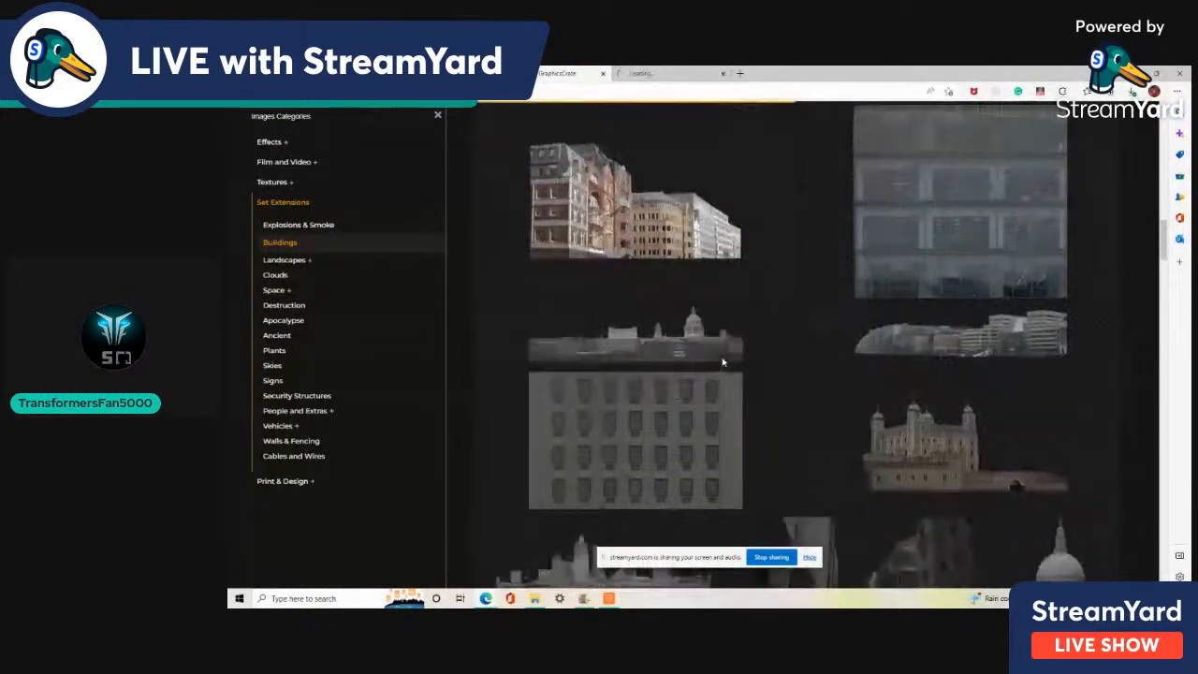
{"action": "scroll", "coordinate": [722, 362], "scroll_direction": "down", "scroll_amount": 8}
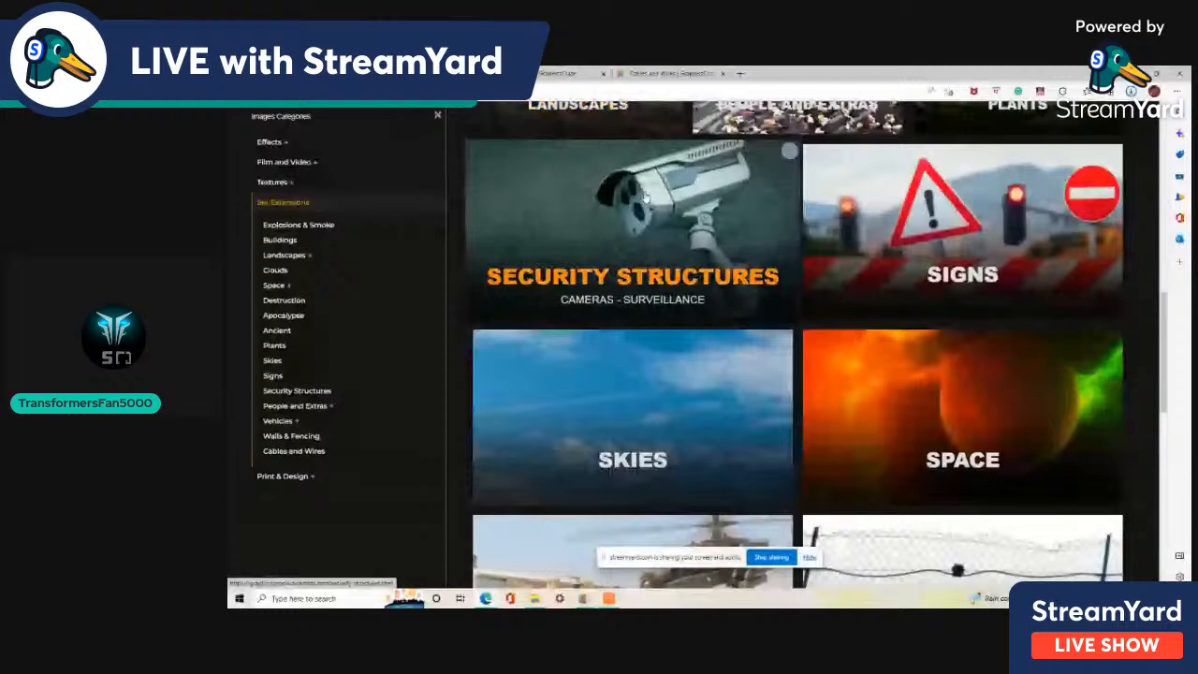
Open the Walls + Fencing and Signs categories of Set Extensions in new browser tabs
{"action": "scroll", "coordinate": [646, 197], "scroll_direction": "down", "scroll_amount": 3}
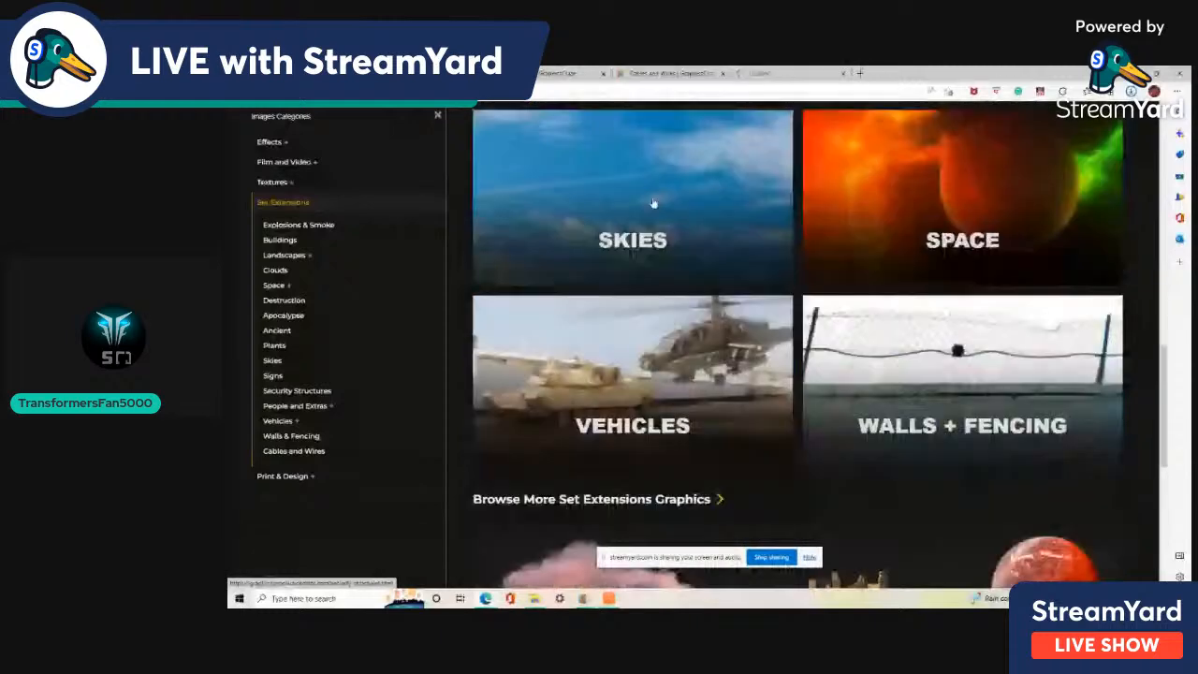
{"action": "middle_click", "coordinate": [890, 346]}
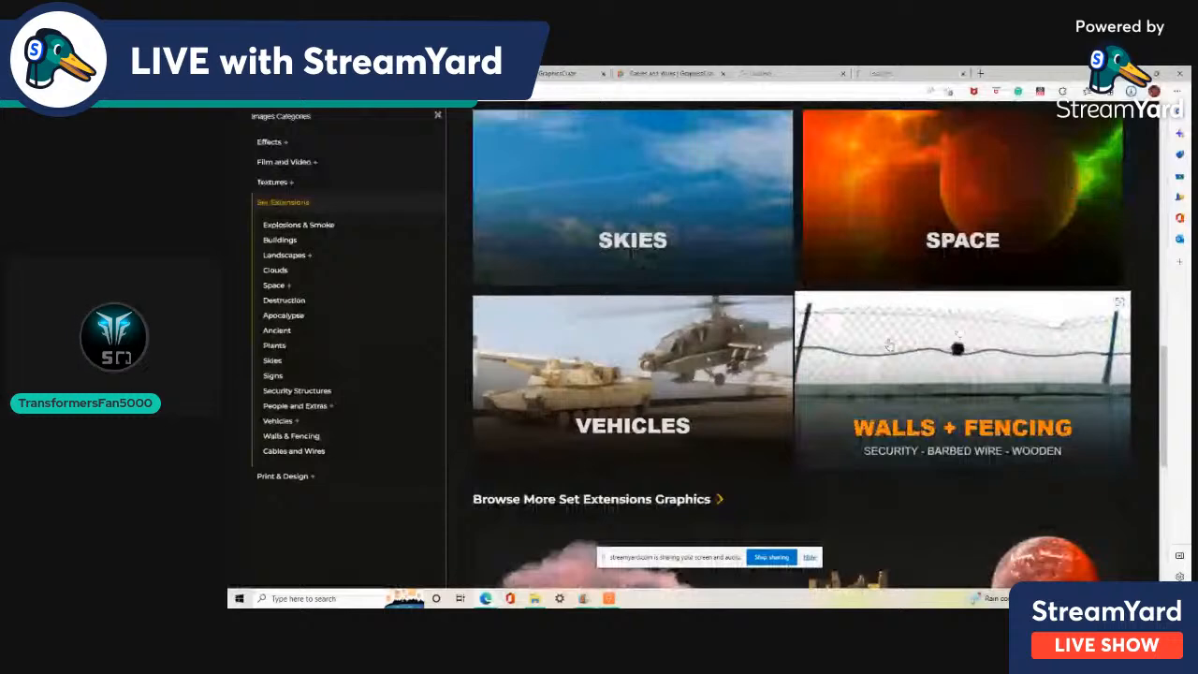
{"action": "middle_click", "coordinate": [889, 346]}
Switch to the Security Structures page and examine its towers, cameras, barriers and poles
{"action": "left_click", "coordinate": [768, 73]}
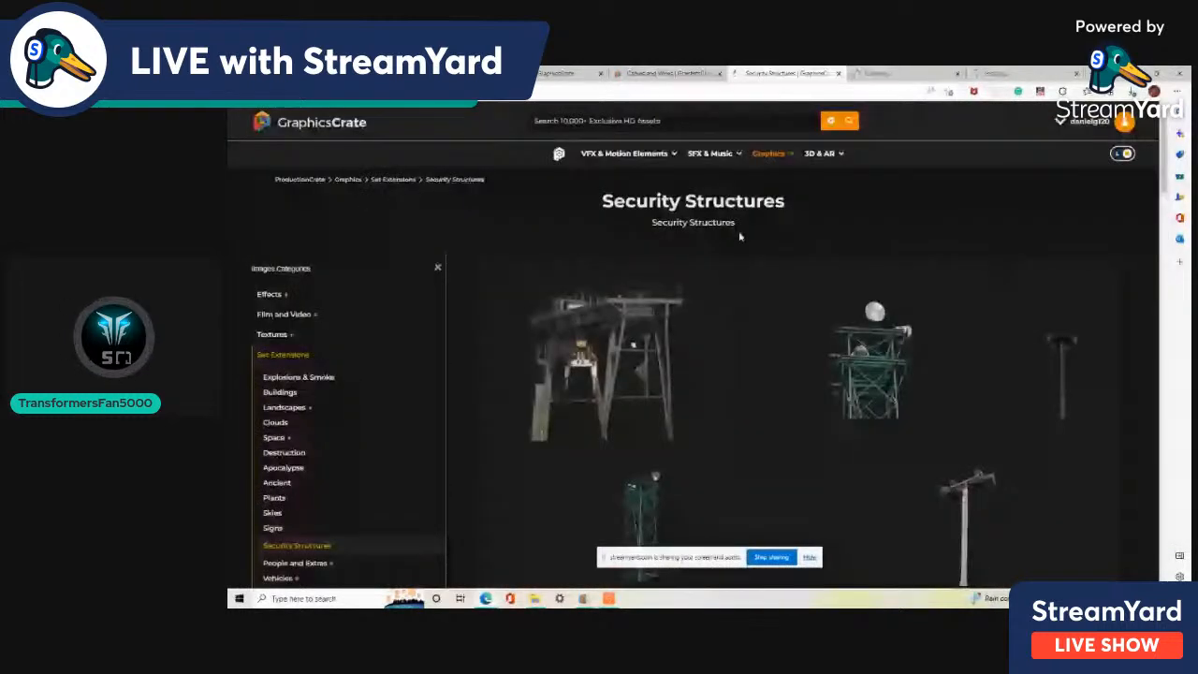
{"action": "scroll", "coordinate": [741, 236], "scroll_direction": "down", "scroll_amount": 3}
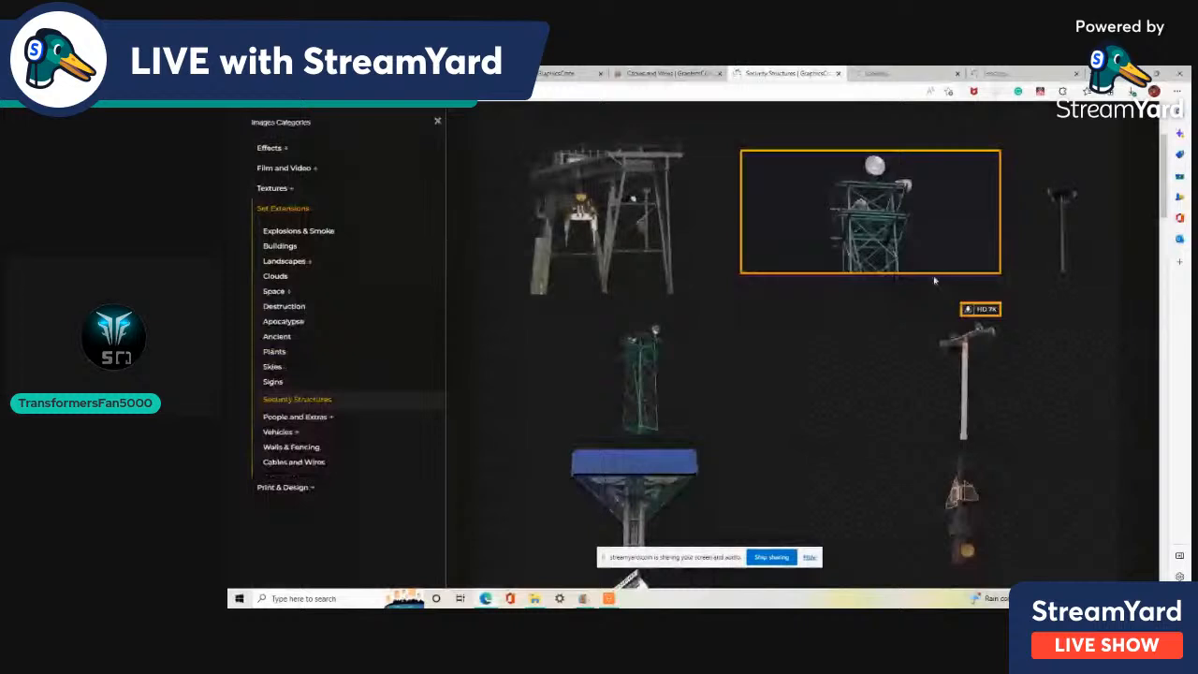
{"action": "scroll", "coordinate": [792, 329], "scroll_direction": "down", "scroll_amount": 6}
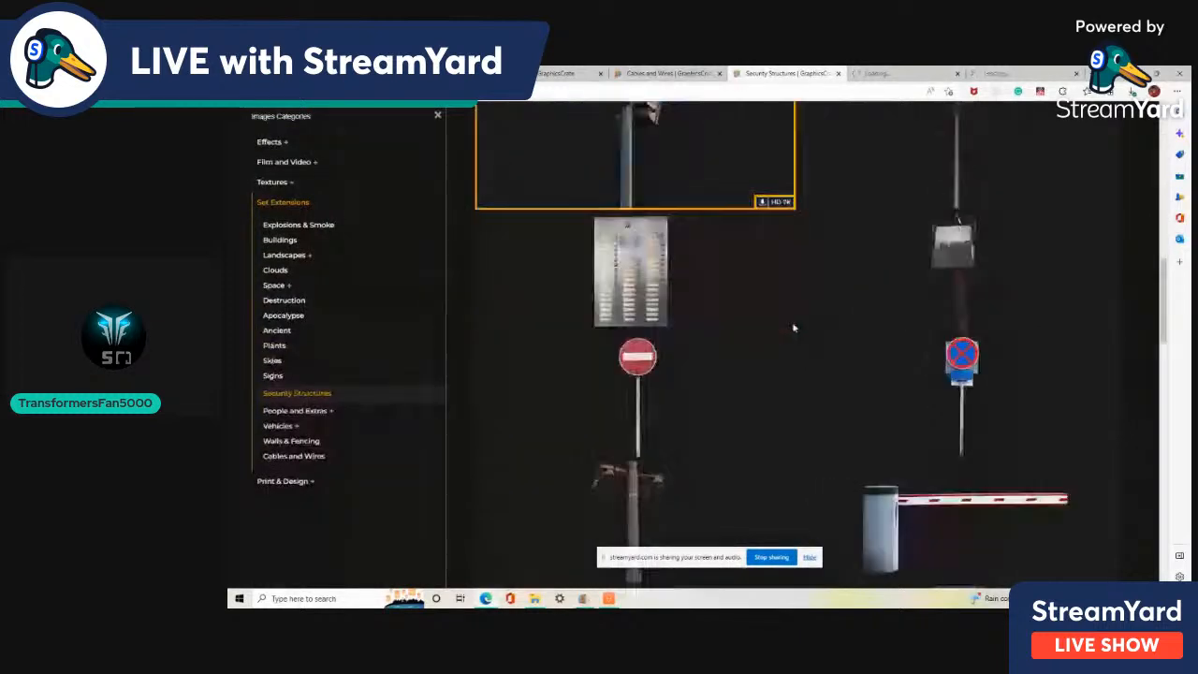
{"action": "scroll", "coordinate": [793, 327], "scroll_direction": "down", "scroll_amount": 5}
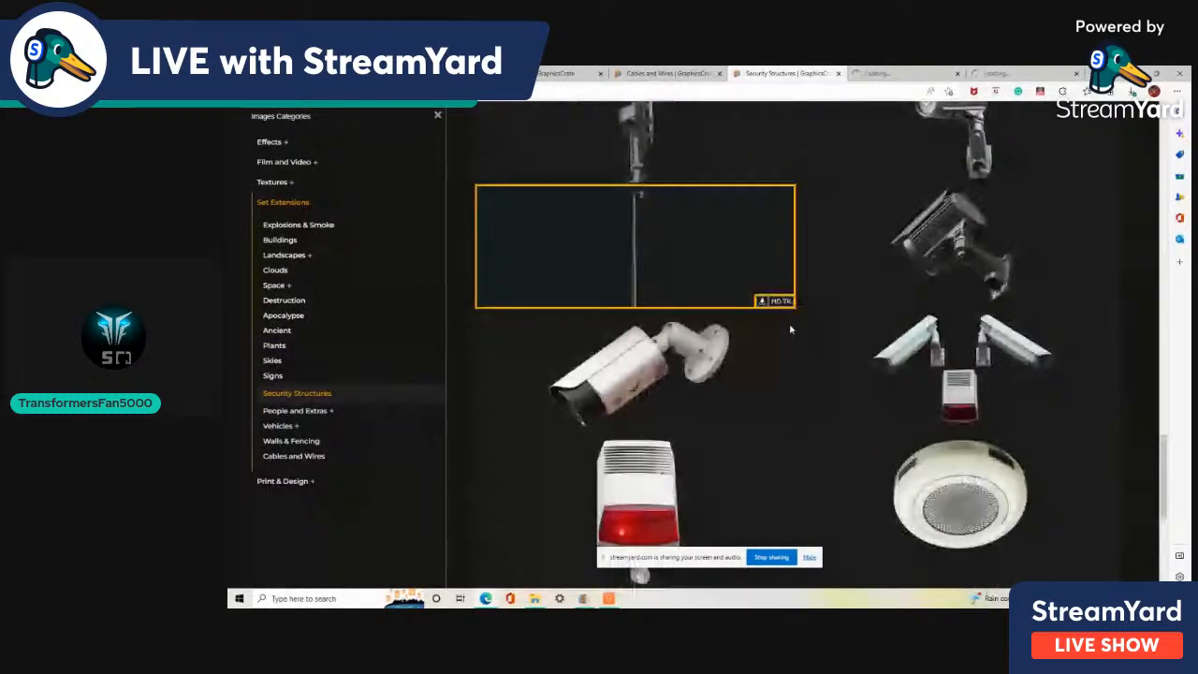
{"action": "scroll", "coordinate": [790, 330], "scroll_direction": "up", "scroll_amount": 2}
{"action": "scroll", "coordinate": [790, 329], "scroll_direction": "down", "scroll_amount": 5}
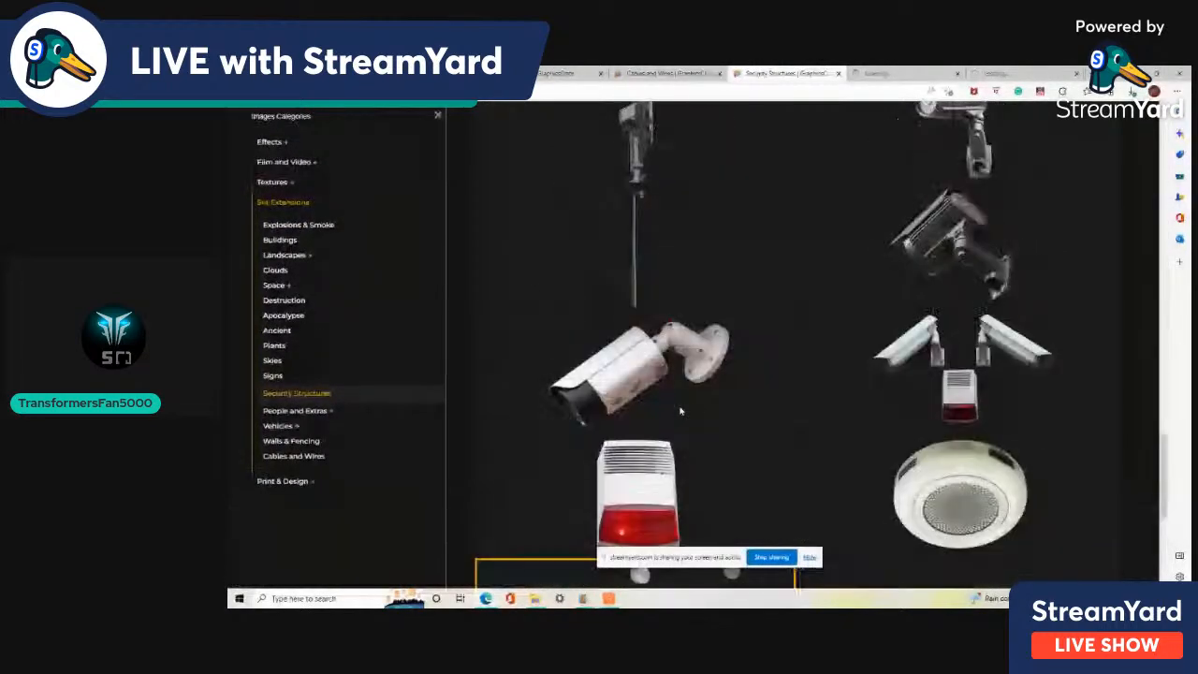
{"action": "scroll", "coordinate": [680, 412], "scroll_direction": "up", "scroll_amount": 3}
{"action": "scroll", "coordinate": [681, 412], "scroll_direction": "down", "scroll_amount": 2}
{"action": "scroll", "coordinate": [680, 412], "scroll_direction": "up", "scroll_amount": 5}
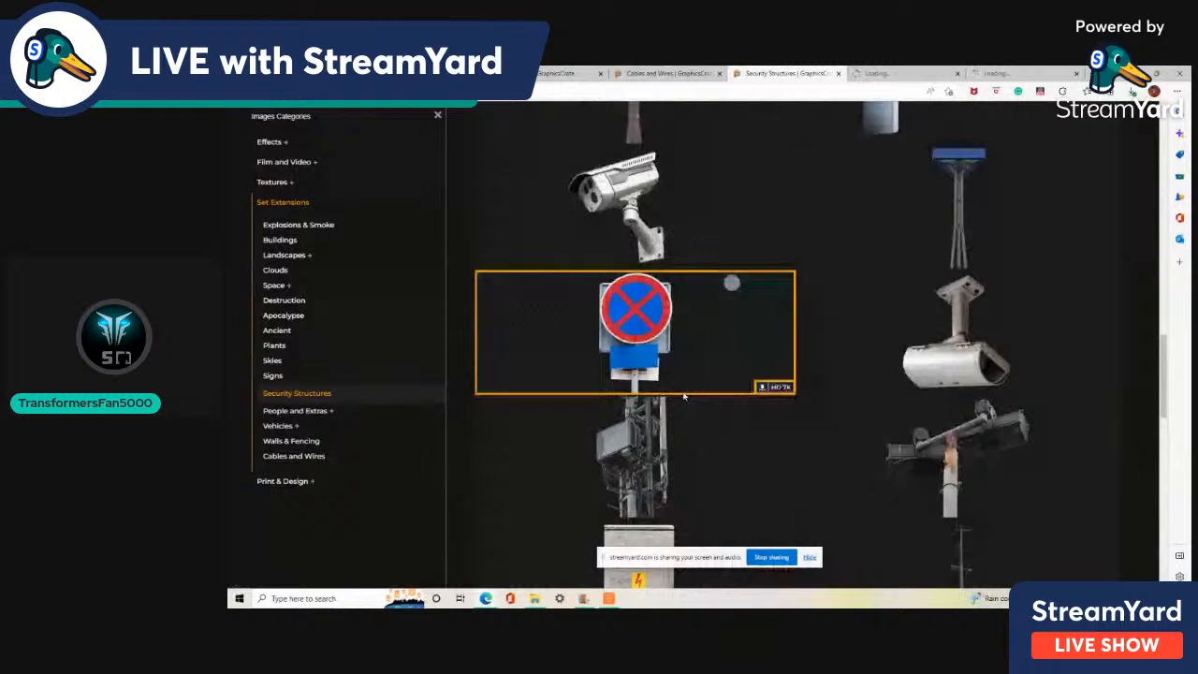
{"action": "scroll", "coordinate": [695, 377], "scroll_direction": "up", "scroll_amount": 2}
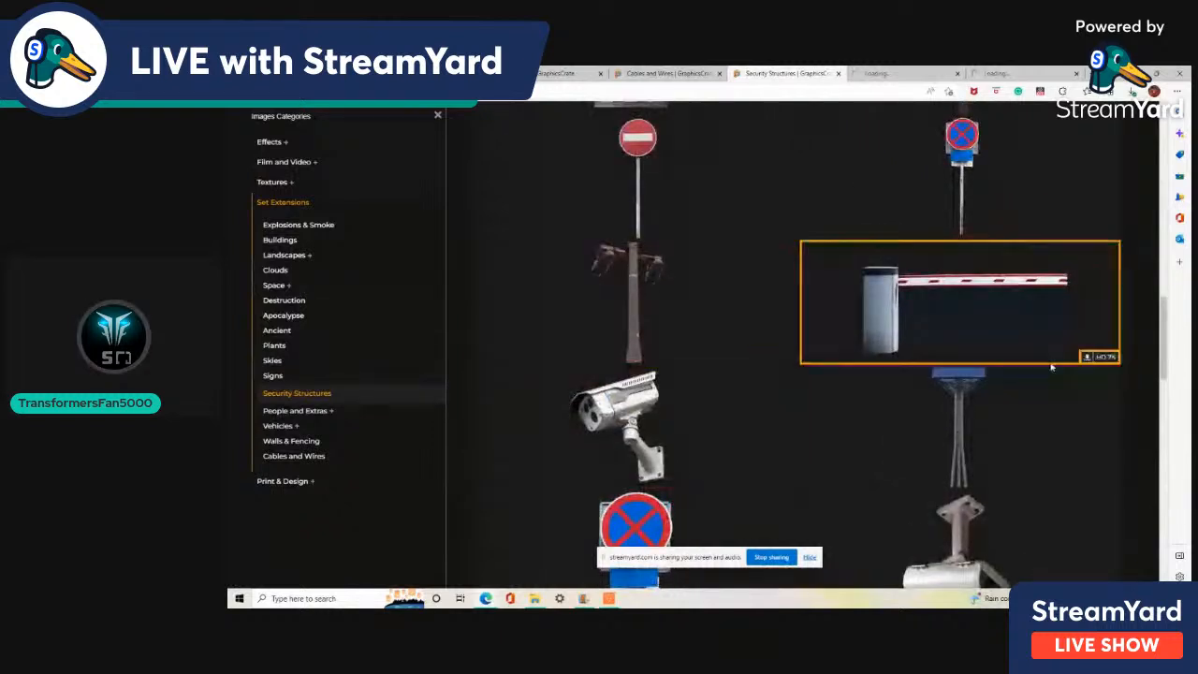
{"action": "scroll", "coordinate": [776, 441], "scroll_direction": "up", "scroll_amount": 4}
{"action": "scroll", "coordinate": [815, 378], "scroll_direction": "up", "scroll_amount": 6}
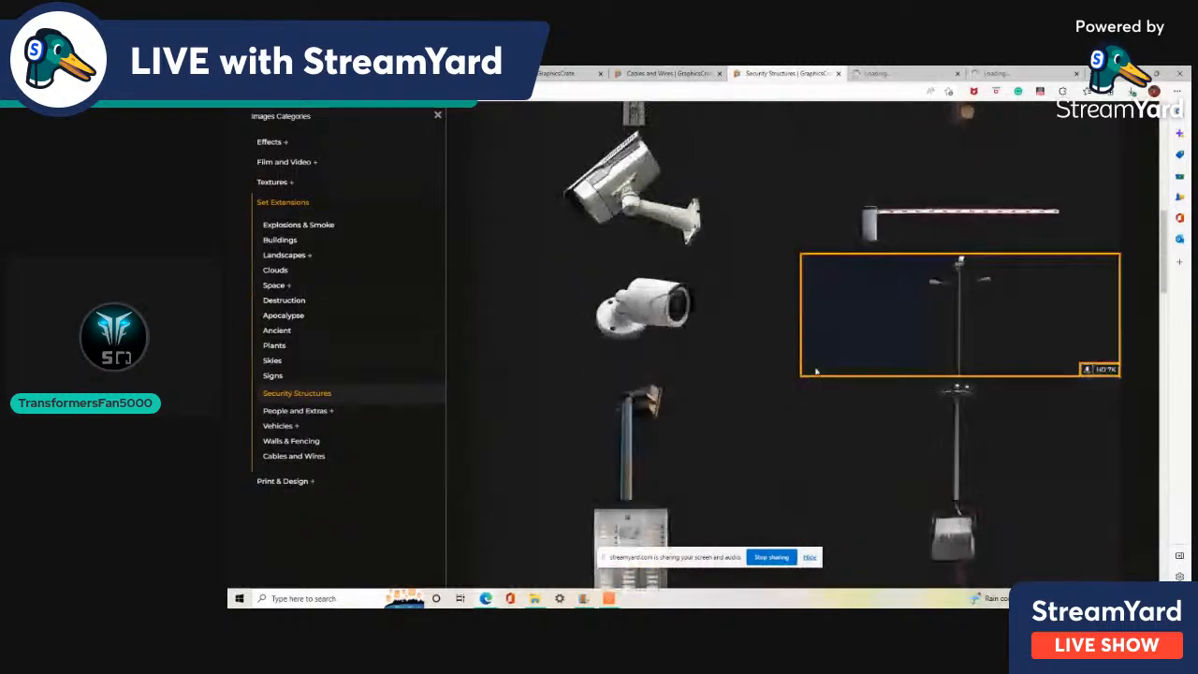
{"action": "scroll", "coordinate": [815, 372], "scroll_direction": "up", "scroll_amount": 1}
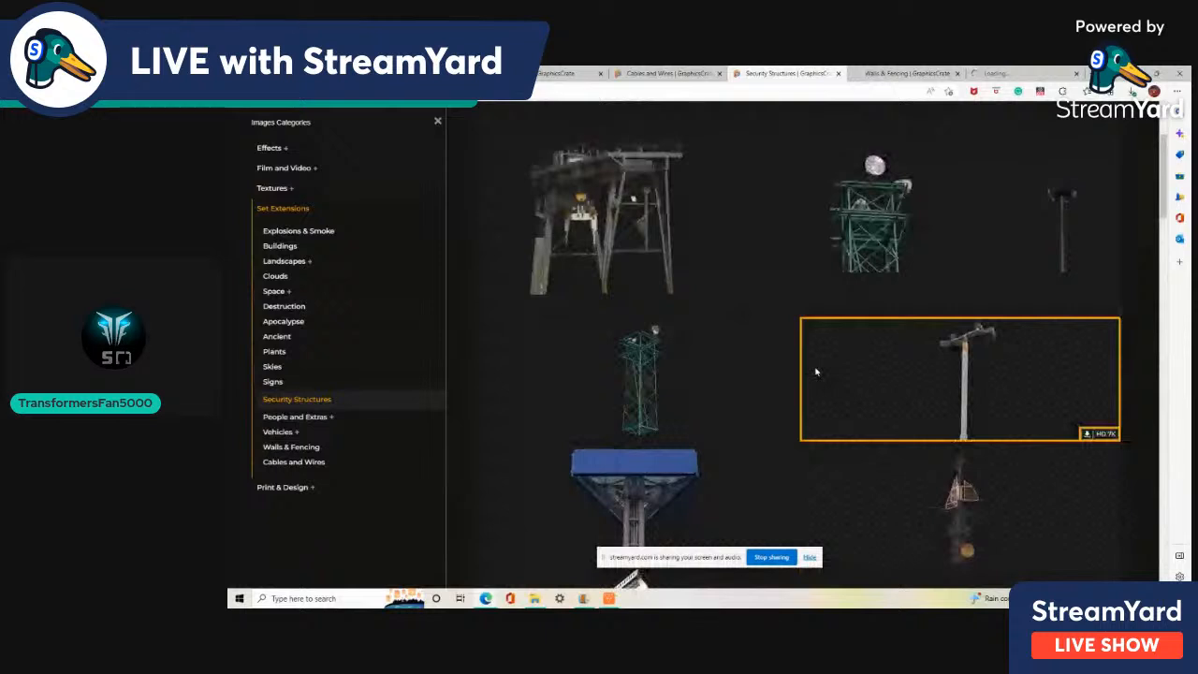
Switch to the Walls & Fencing page and examine its fence, wall and barbed wire graphics
{"action": "key", "text": "ctrl+Tab"}
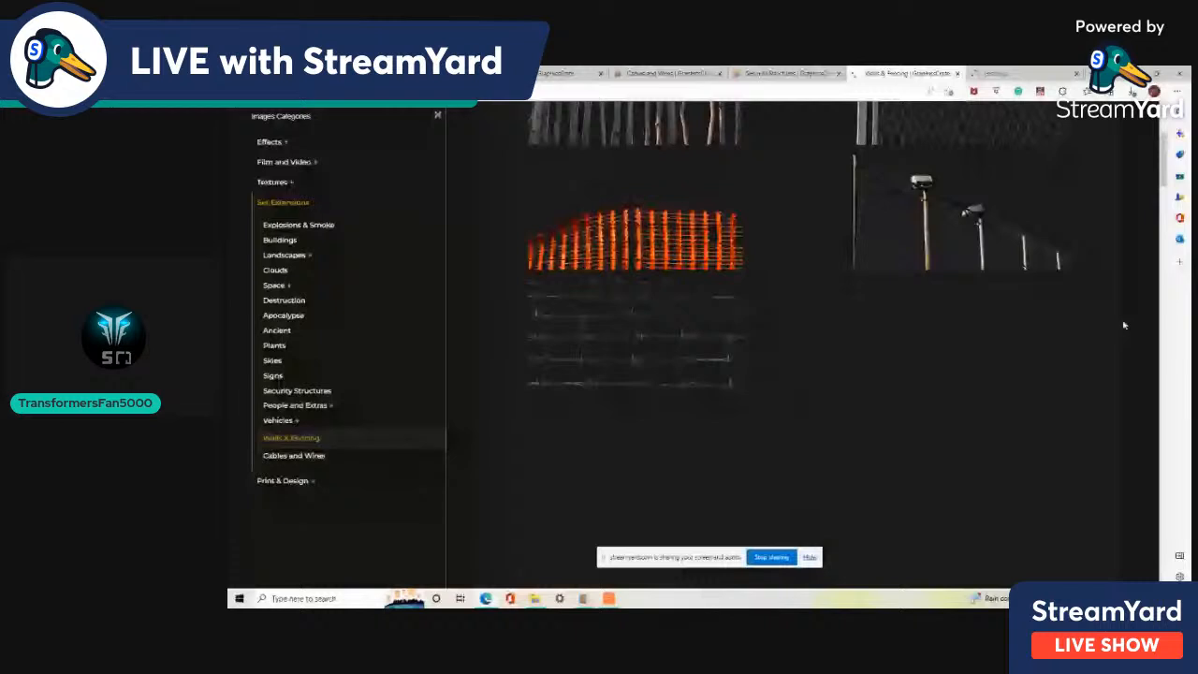
{"action": "scroll", "coordinate": [1124, 325], "scroll_direction": "down", "scroll_amount": 3}
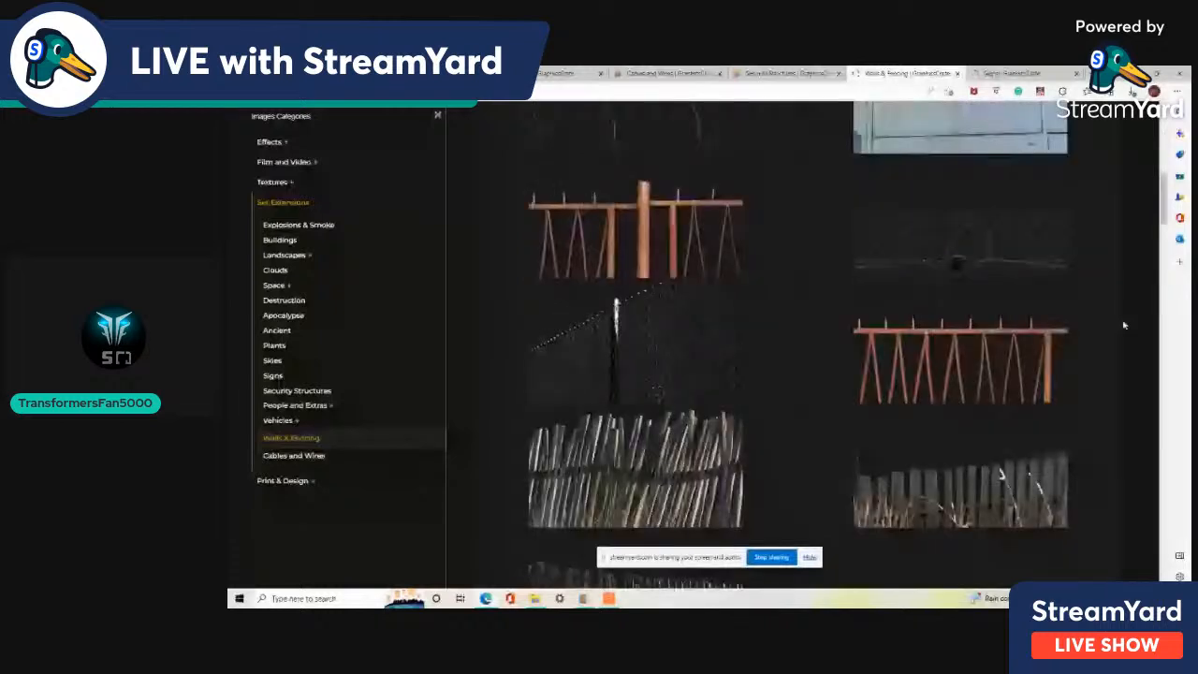
{"action": "scroll", "coordinate": [1124, 325], "scroll_direction": "down", "scroll_amount": 3}
{"action": "scroll", "coordinate": [1124, 325], "scroll_direction": "down", "scroll_amount": 5}
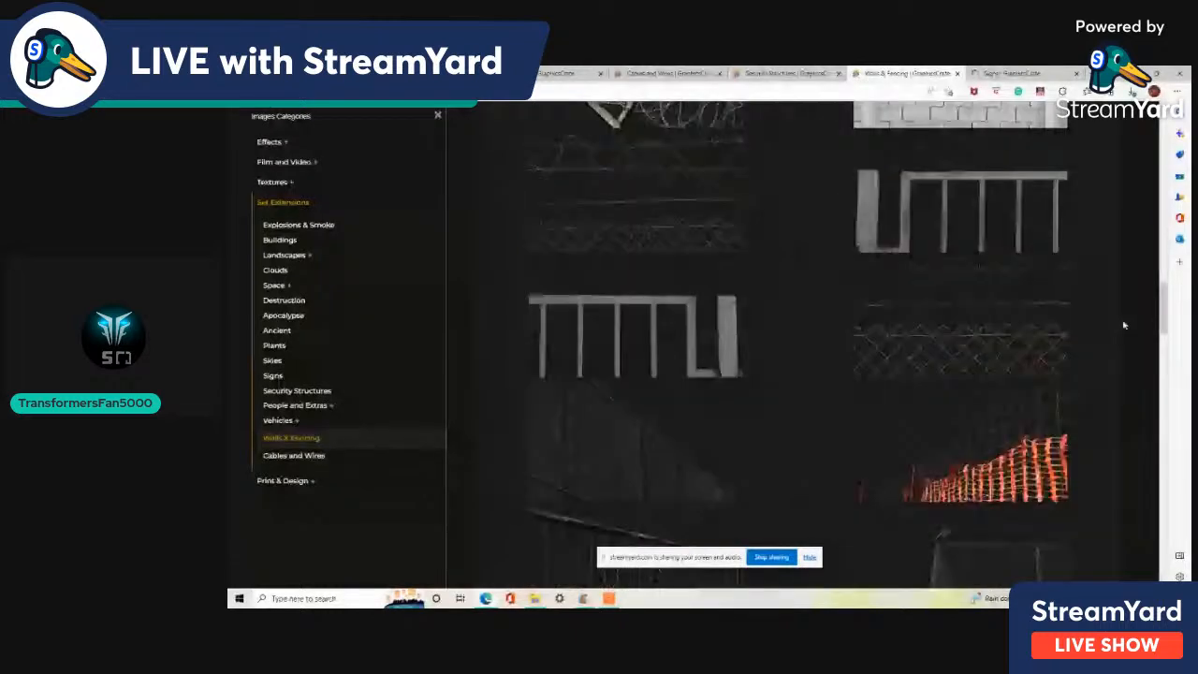
{"action": "scroll", "coordinate": [1124, 325], "scroll_direction": "down", "scroll_amount": 3}
{"action": "scroll", "coordinate": [1124, 325], "scroll_direction": "down", "scroll_amount": 3}
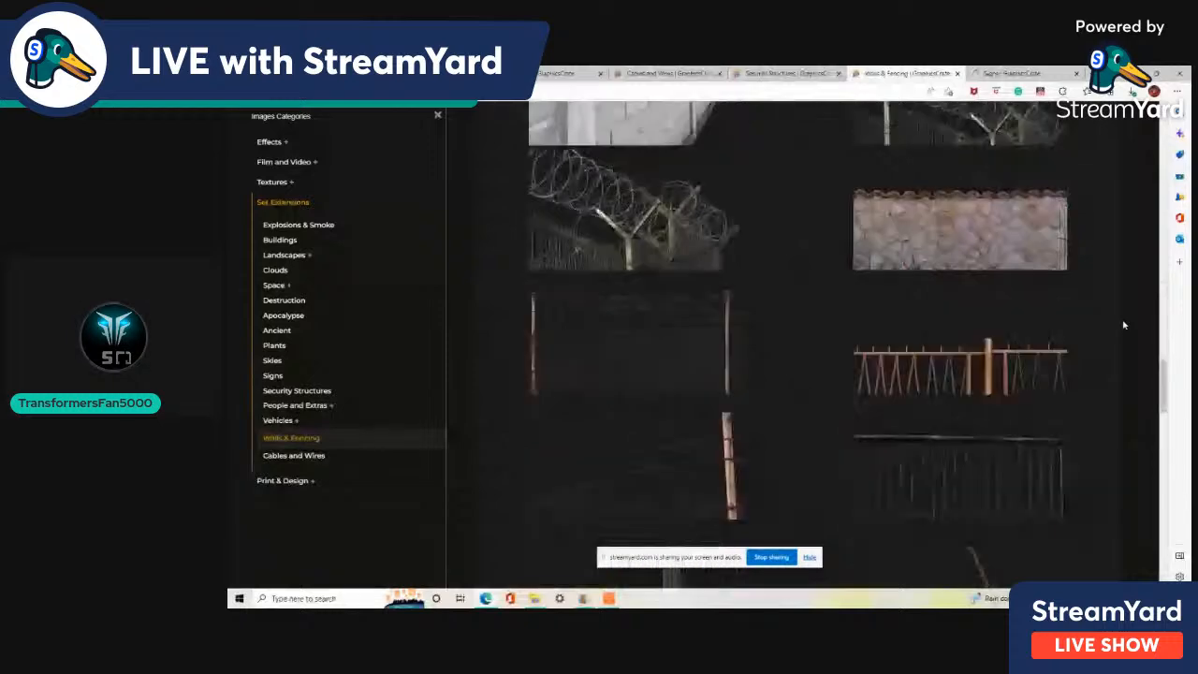
{"action": "scroll", "coordinate": [1124, 325], "scroll_direction": "down", "scroll_amount": 3}
{"action": "scroll", "coordinate": [1125, 325], "scroll_direction": "down", "scroll_amount": 3}
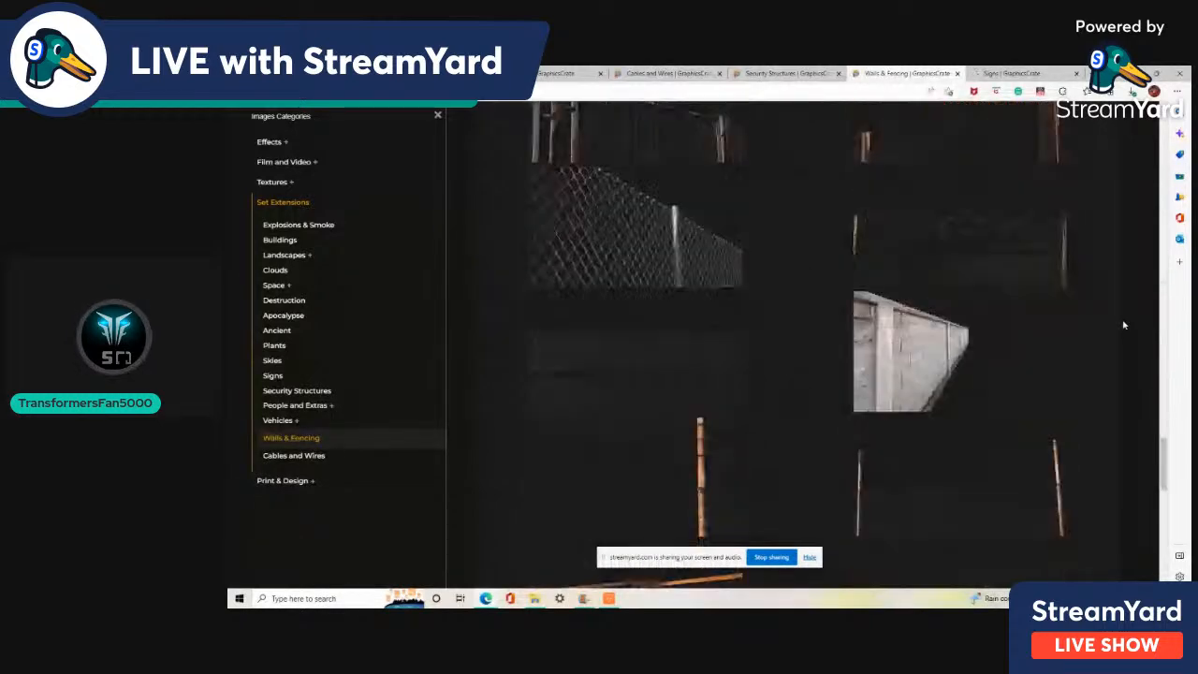
{"action": "scroll", "coordinate": [1124, 325], "scroll_direction": "down", "scroll_amount": 6}
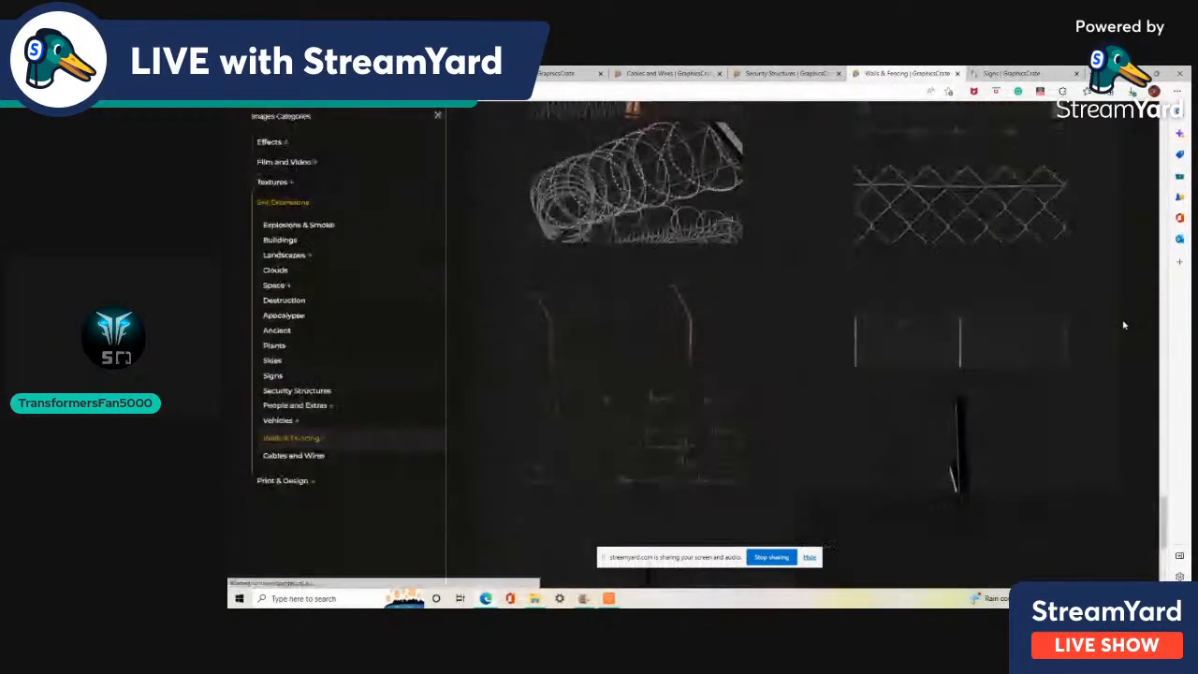
{"action": "scroll", "coordinate": [1124, 325], "scroll_direction": "up", "scroll_amount": 1}
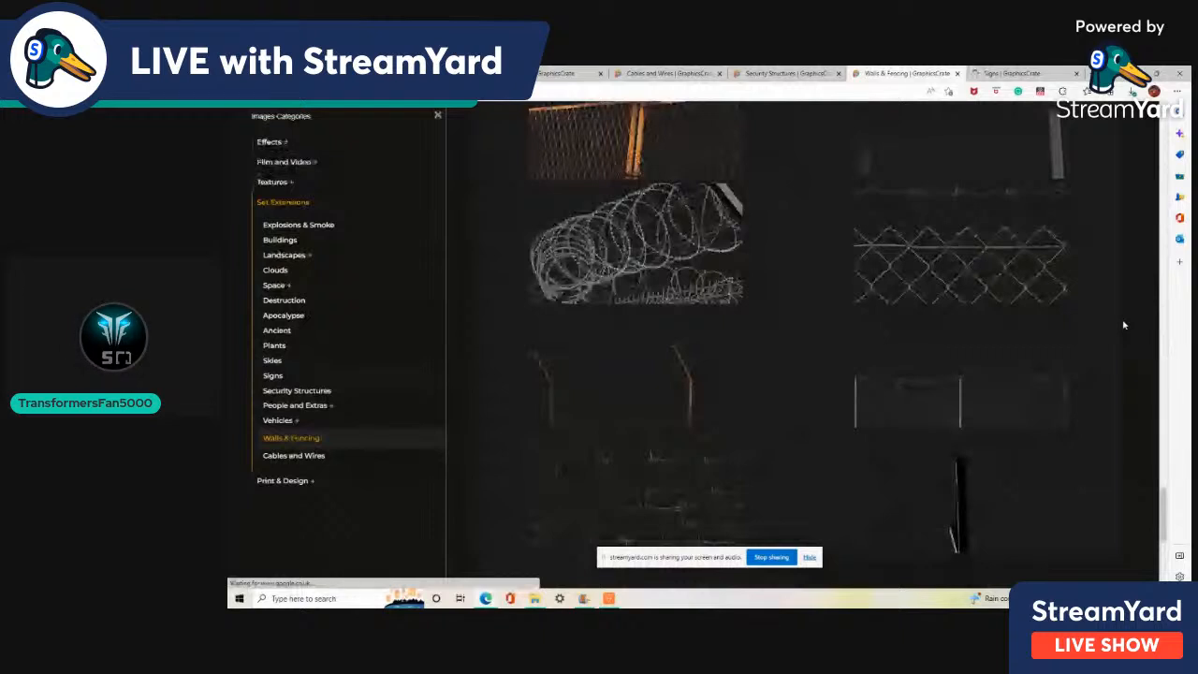
Switch to the Signs page and look through its road sign graphics down to the end
{"action": "left_click", "coordinate": [1012, 73]}
{"action": "scroll", "coordinate": [925, 261], "scroll_direction": "down", "scroll_amount": 10}
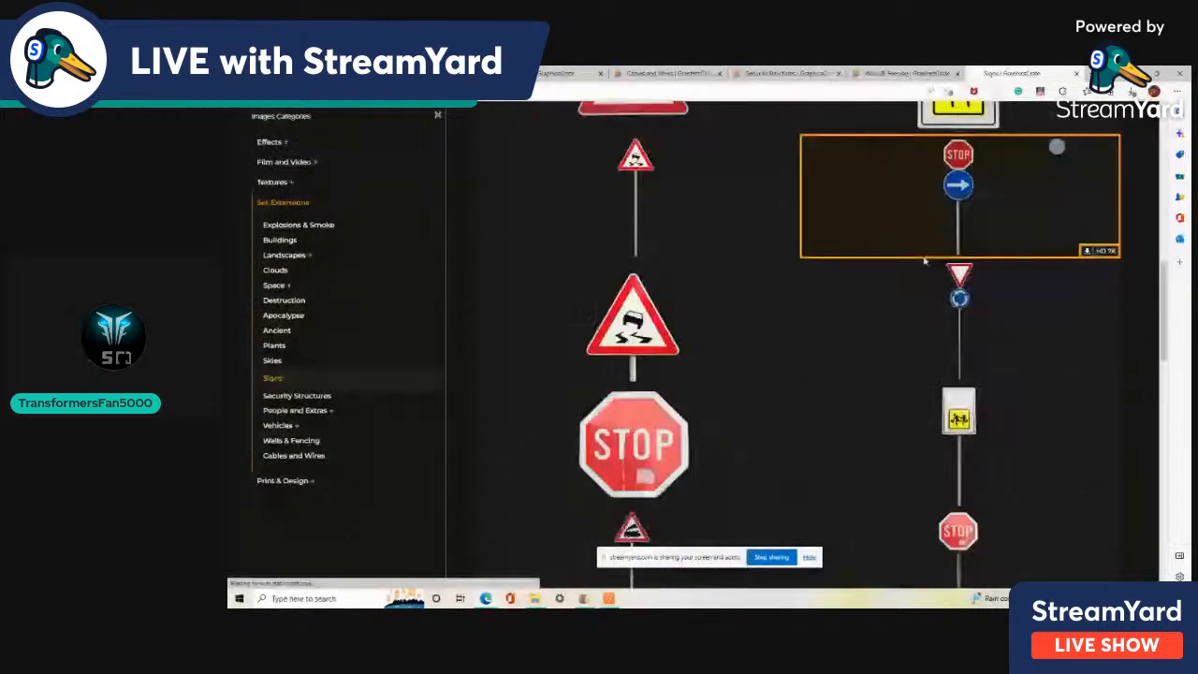
{"action": "scroll", "coordinate": [925, 261], "scroll_direction": "down", "scroll_amount": 5}
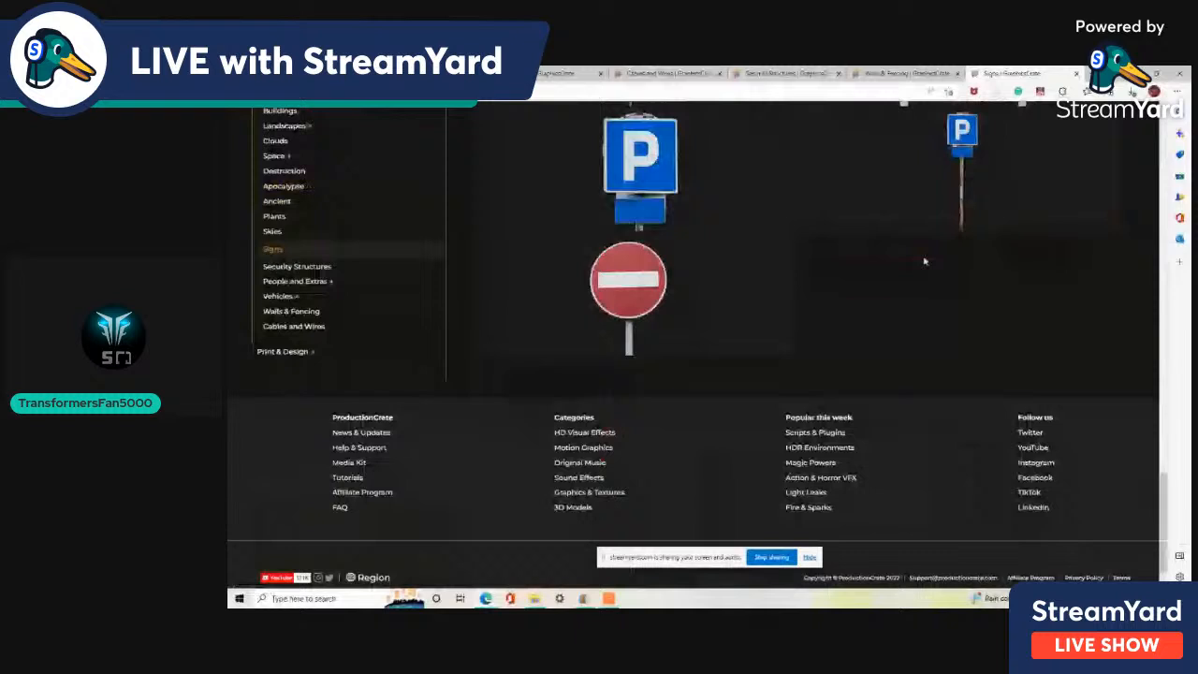
{"action": "scroll", "coordinate": [925, 261], "scroll_direction": "up", "scroll_amount": 2}
Return to the Security Structures page and download the large HD 7K watch tower image and the HD 4K pole image beside it
{"action": "left_click", "coordinate": [798, 74]}
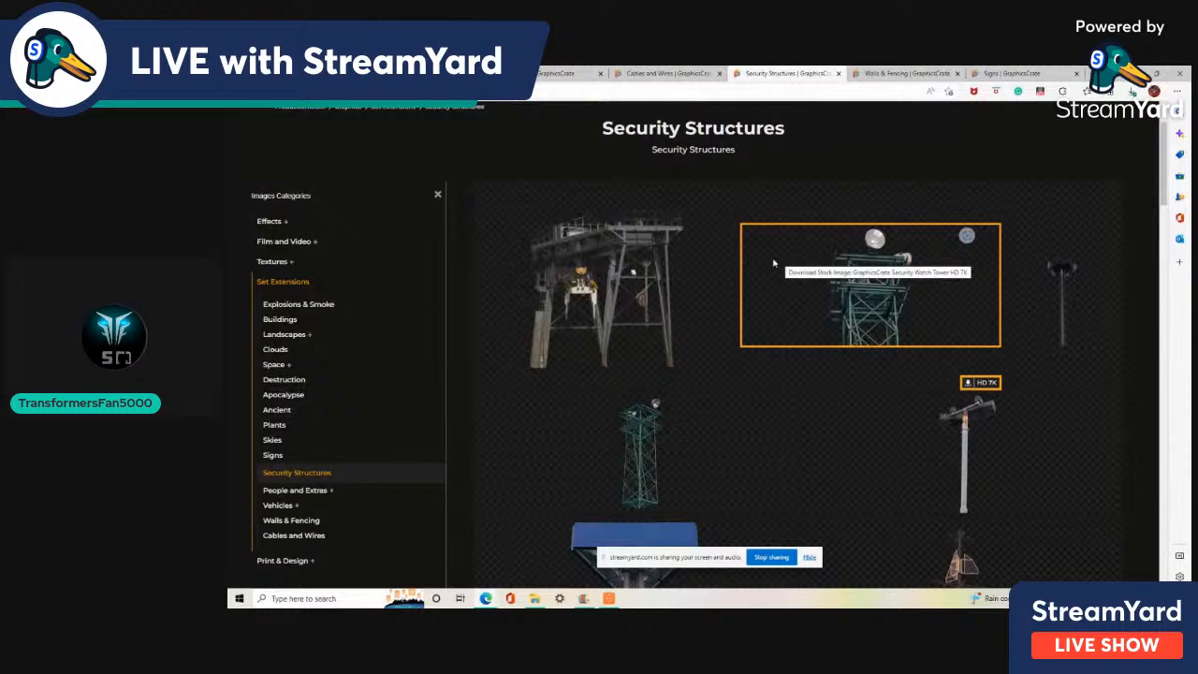
{"action": "left_click", "coordinate": [980, 382]}
{"action": "left_click", "coordinate": [987, 360]}
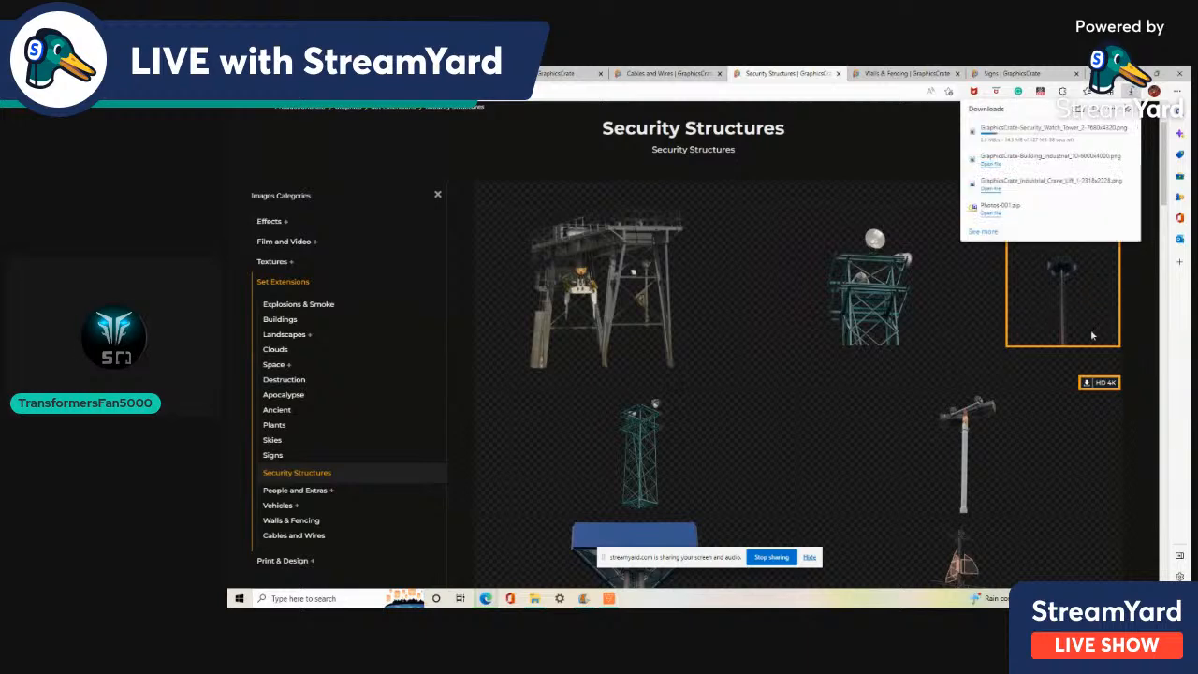
{"action": "left_click", "coordinate": [1088, 382]}
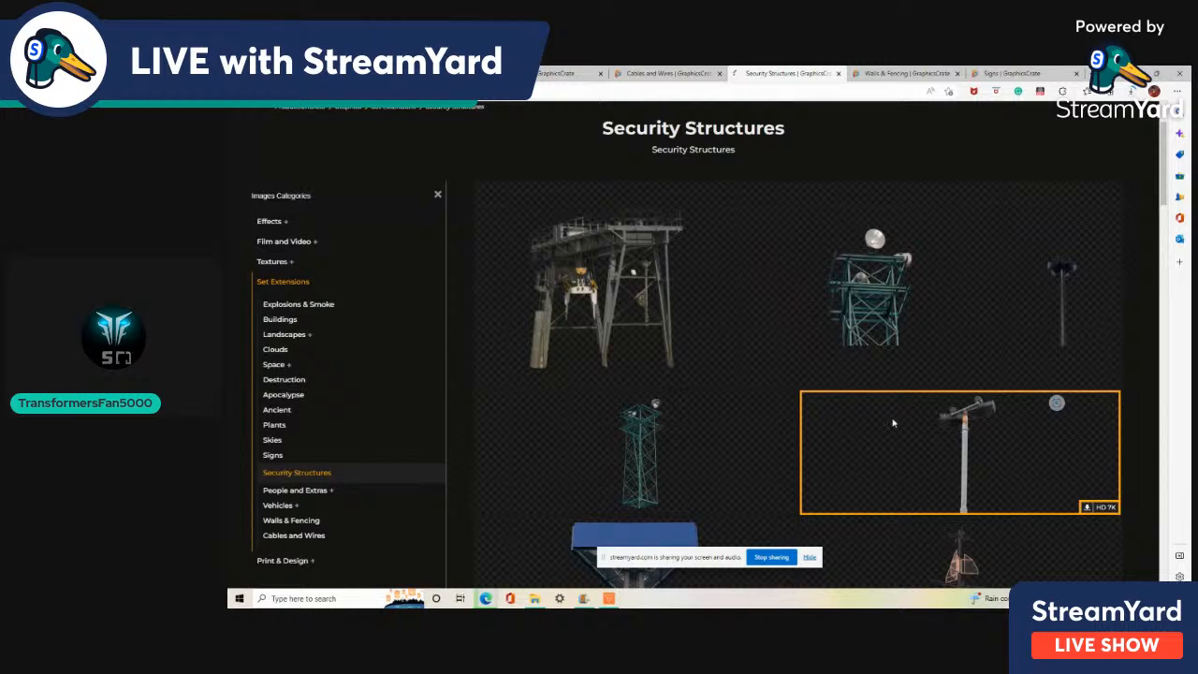
Look through the remaining barrier, camera, sign and pole graphics on the Security Structures page
{"action": "scroll", "coordinate": [893, 423], "scroll_direction": "down", "scroll_amount": 5}
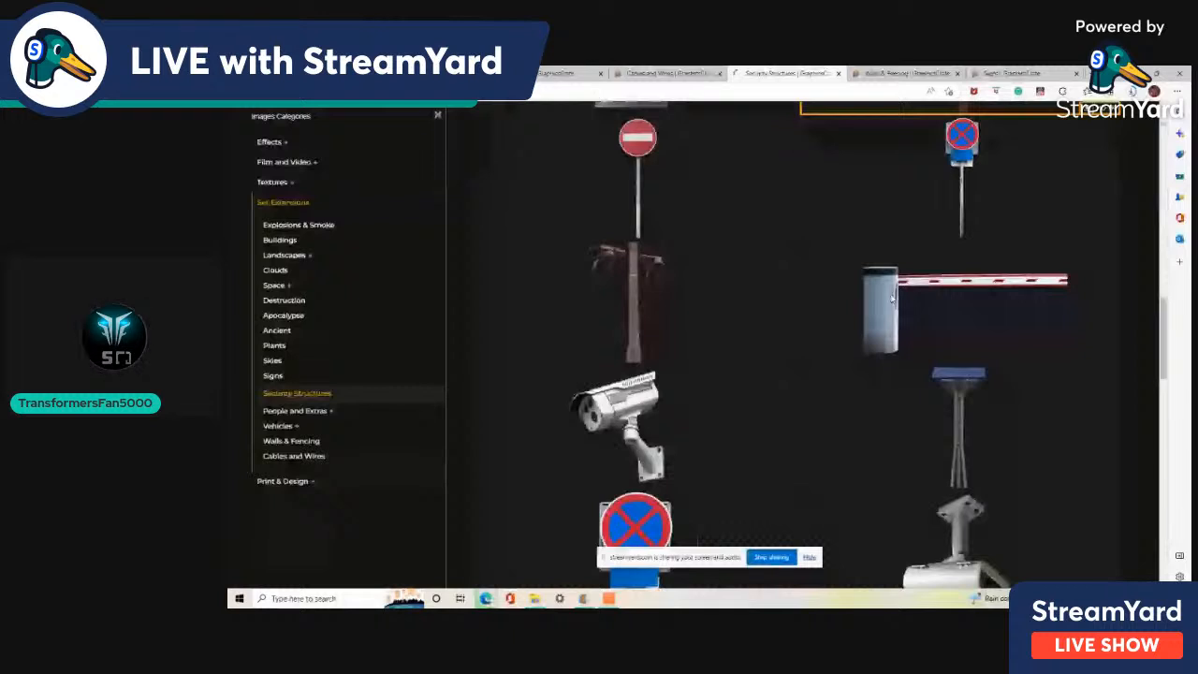
{"action": "scroll", "coordinate": [1095, 262], "scroll_direction": "down", "scroll_amount": 2}
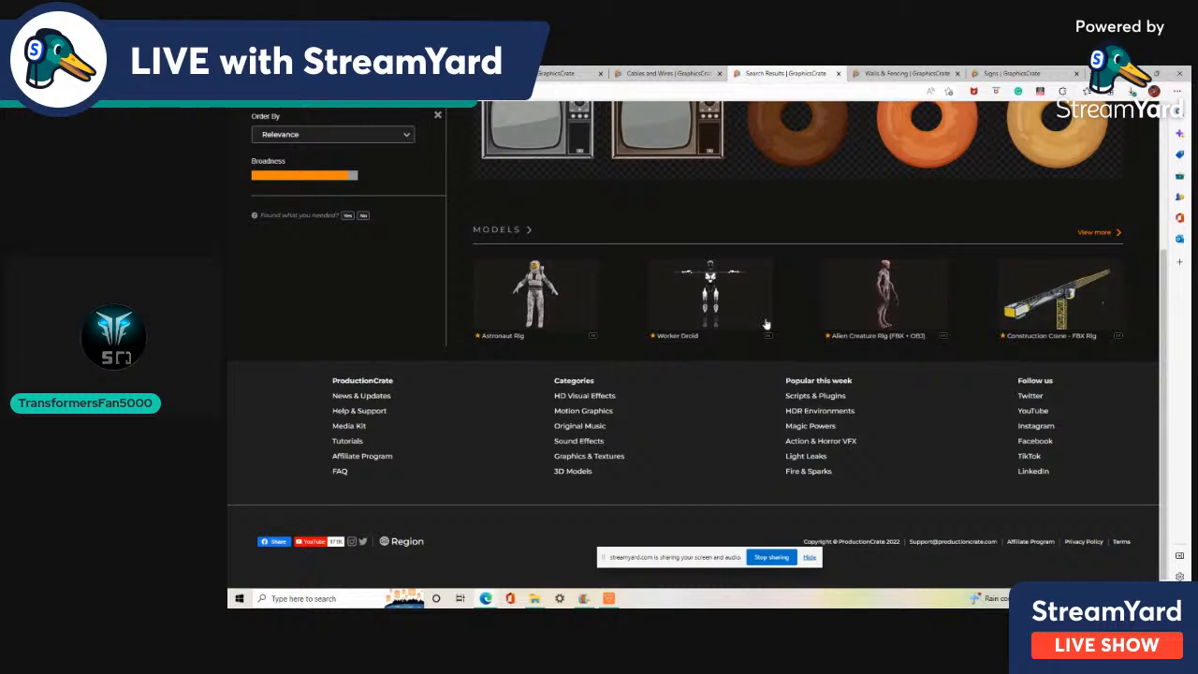
Search GraphicsCrate for "metal" and look through the graphics results down to the VFX and models sections
{"action": "scroll", "coordinate": [766, 324], "scroll_direction": "up", "scroll_amount": 2}
{"action": "scroll", "coordinate": [881, 374], "scroll_direction": "up", "scroll_amount": 1}
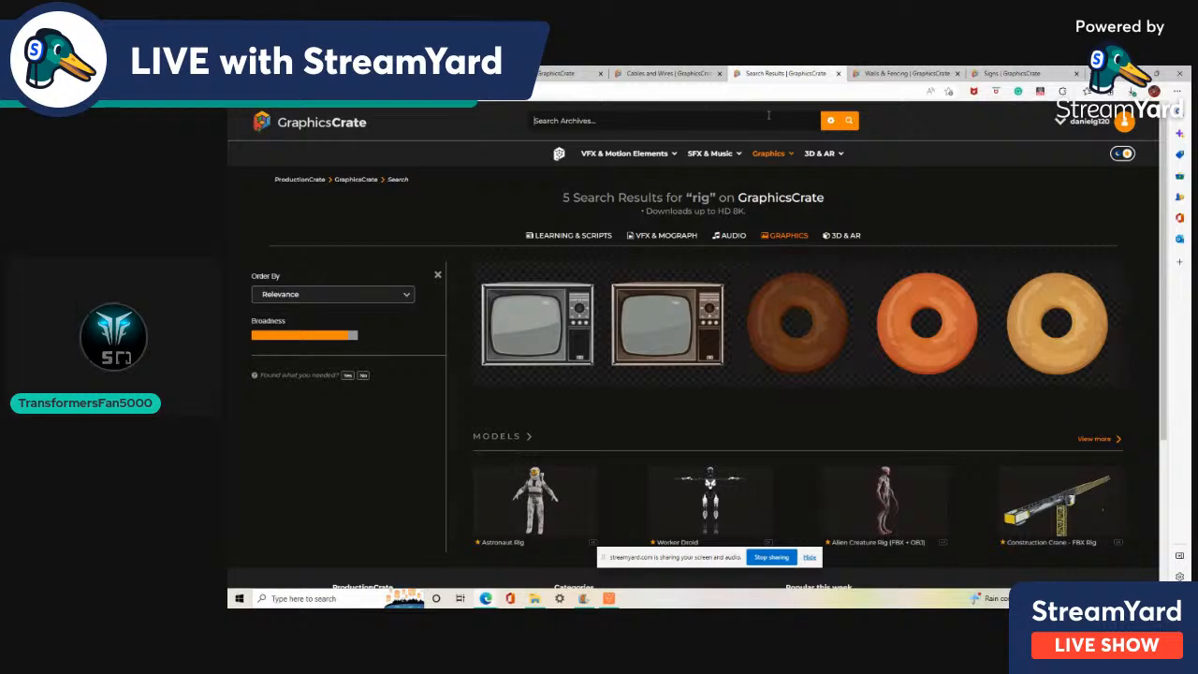
{"action": "left_click", "coordinate": [768, 115]}
{"action": "type", "text": "metal"}
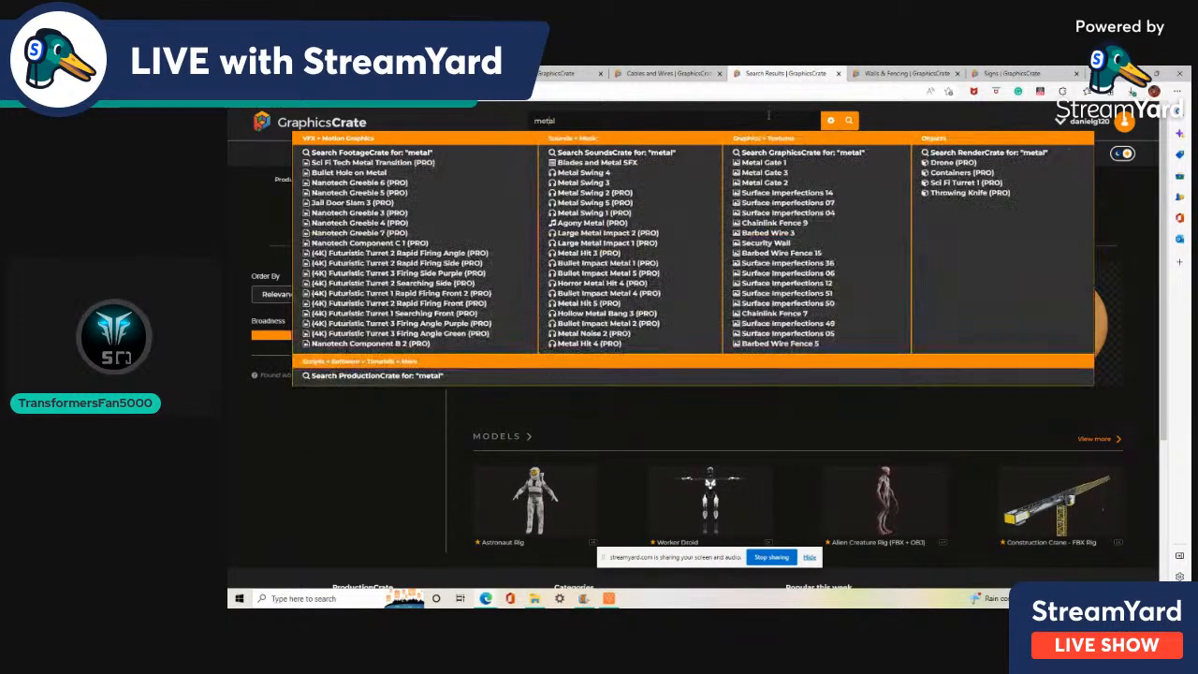
{"action": "key", "text": "Return"}
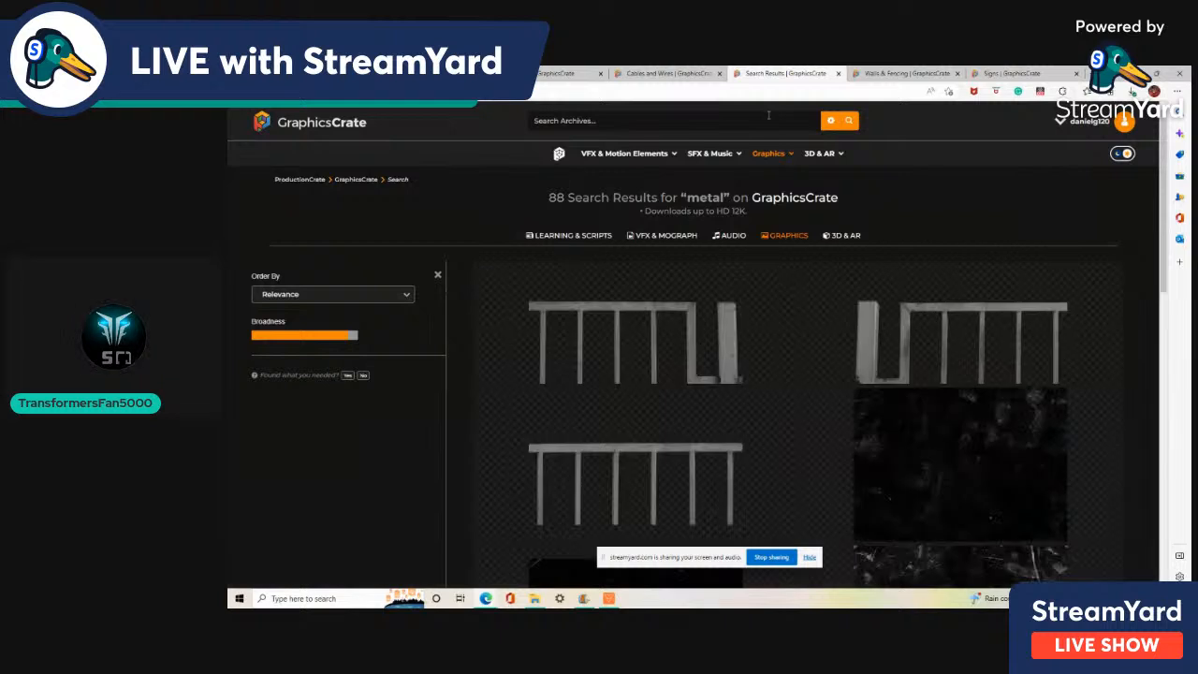
{"action": "scroll", "coordinate": [715, 341], "scroll_direction": "down", "scroll_amount": 3}
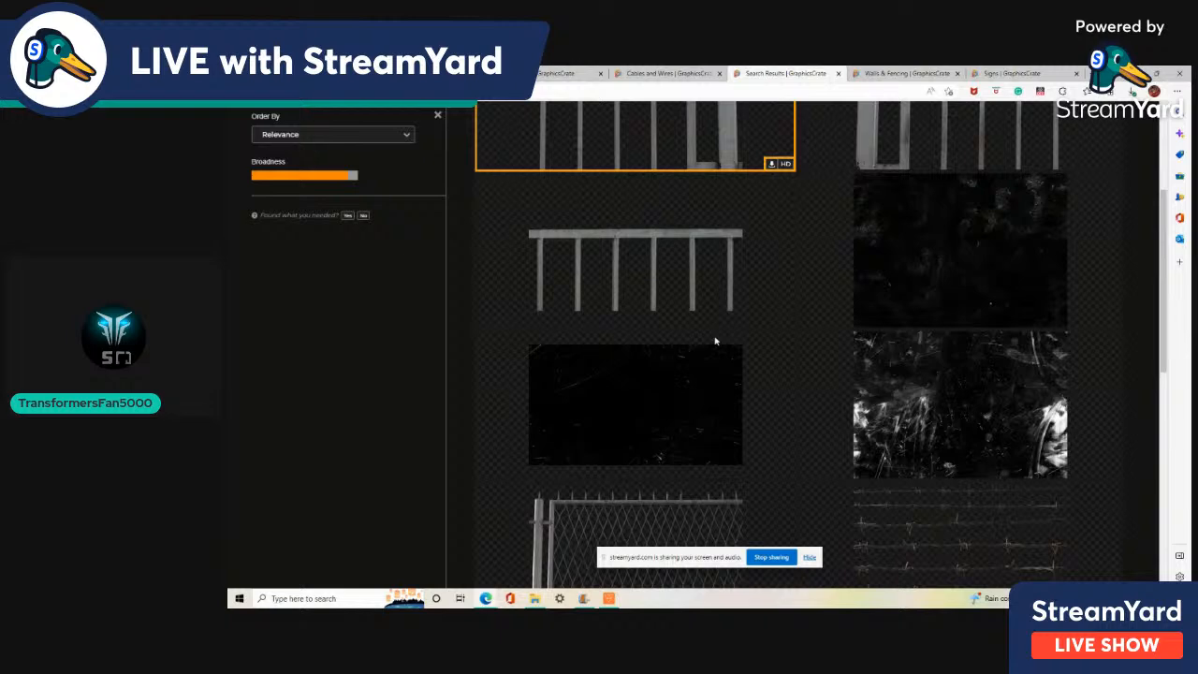
{"action": "scroll", "coordinate": [715, 342], "scroll_direction": "down", "scroll_amount": 5}
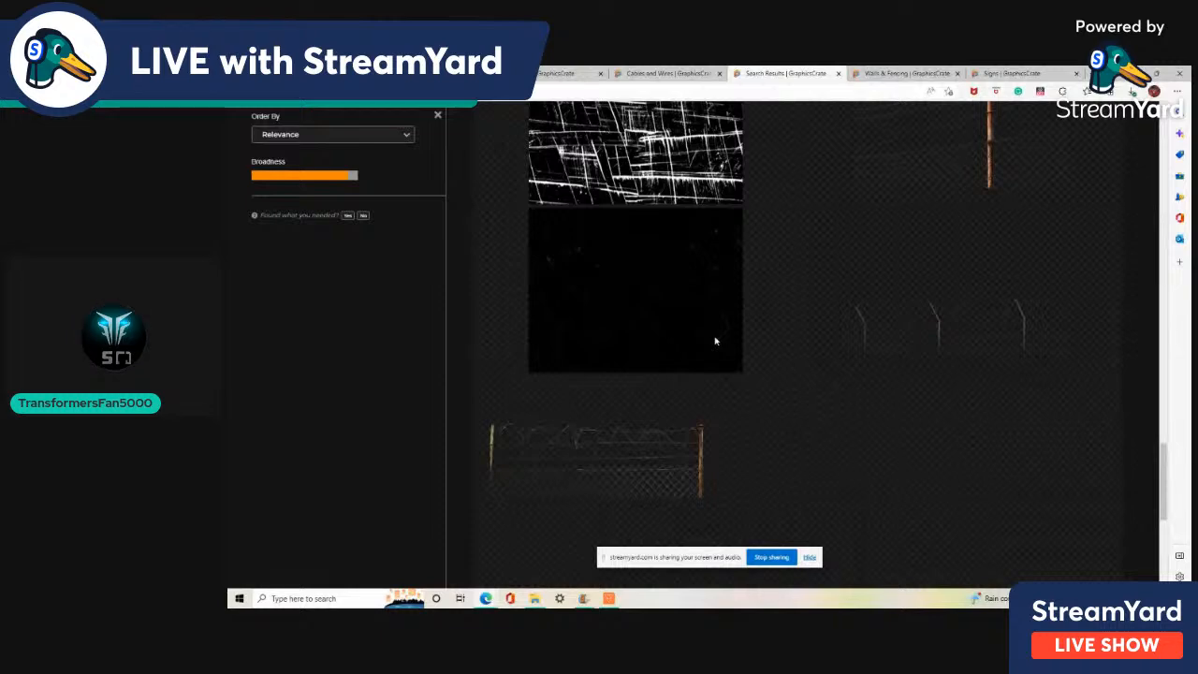
{"action": "scroll", "coordinate": [771, 328], "scroll_direction": "down", "scroll_amount": 5}
{"action": "scroll", "coordinate": [771, 328], "scroll_direction": "down", "scroll_amount": 8}
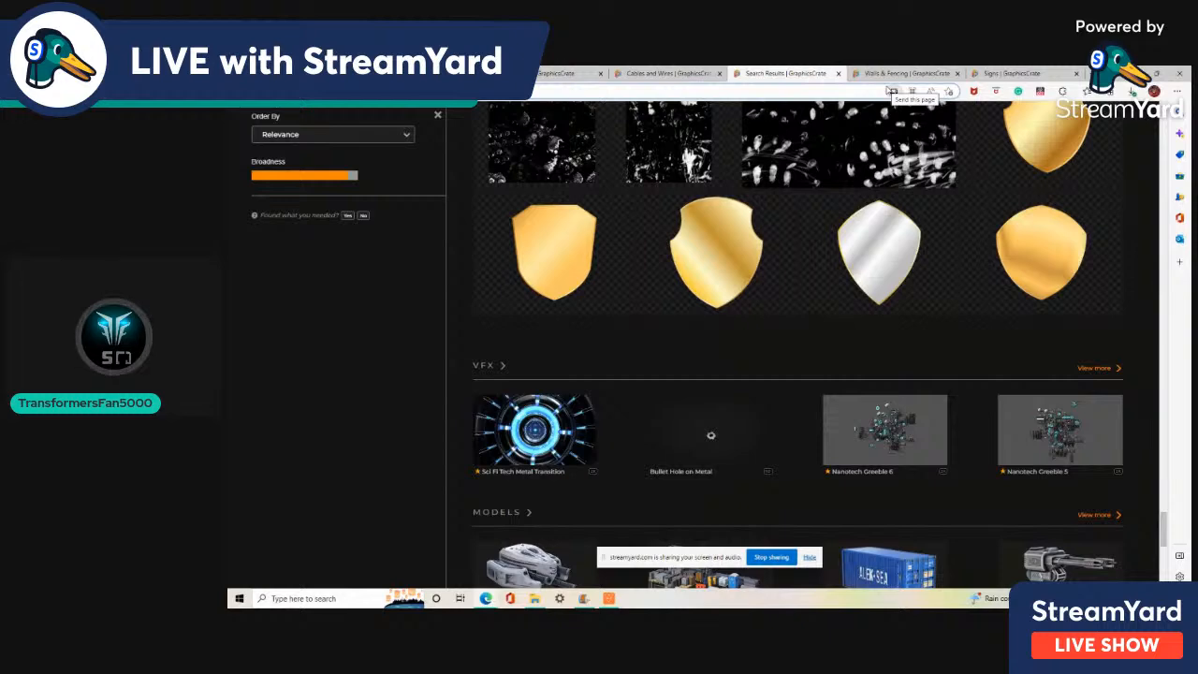
Search the web for "google advanced search", open Google's Advanced Search page and enter "oil rig" as the words to find
{"action": "type", "text": "ggoel ad"}
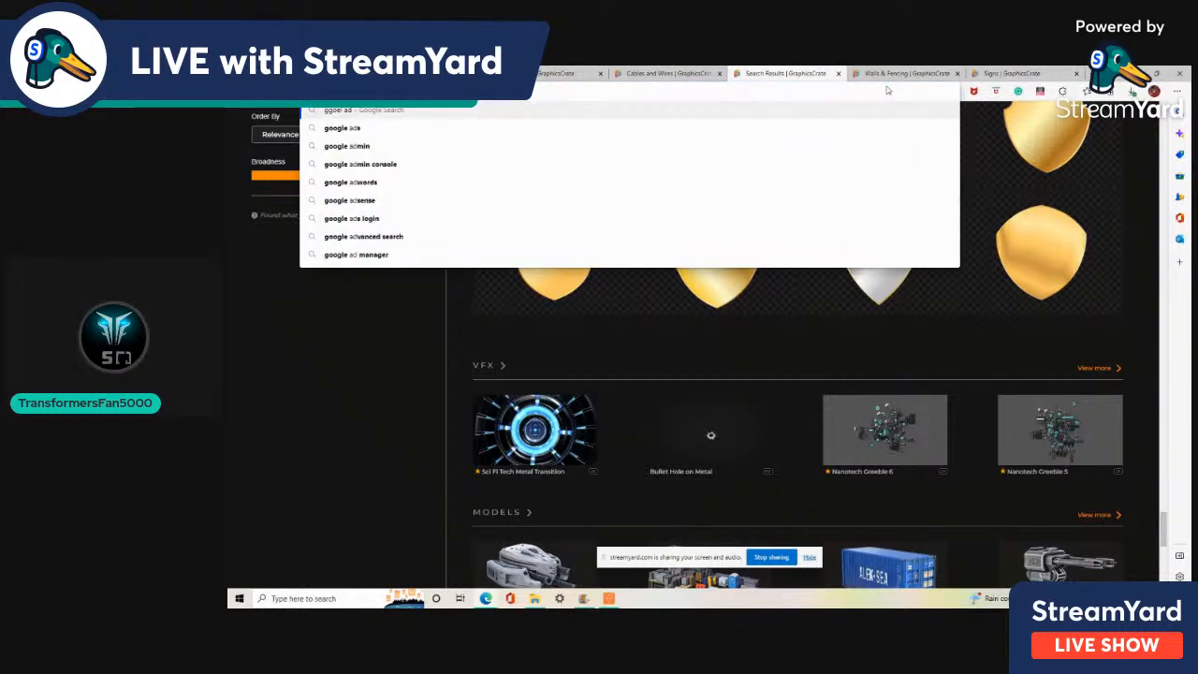
{"action": "type", "text": "v"}
{"action": "key", "text": "BackSpace"}
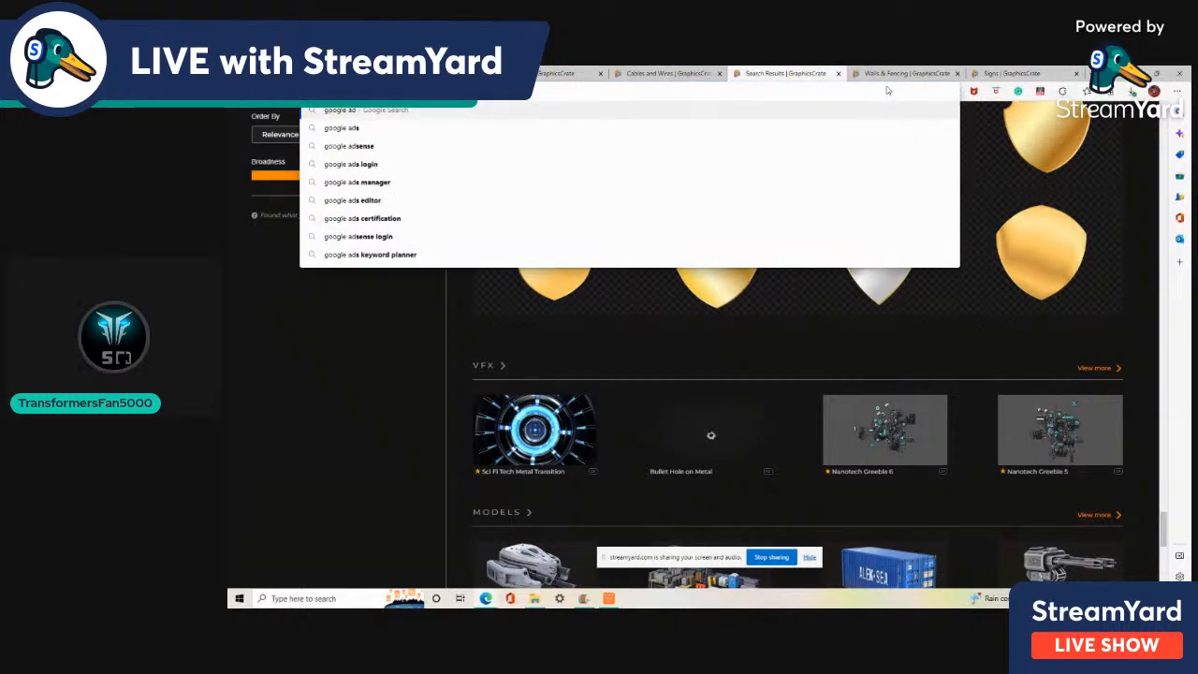
{"action": "type", "text": "vanced"}
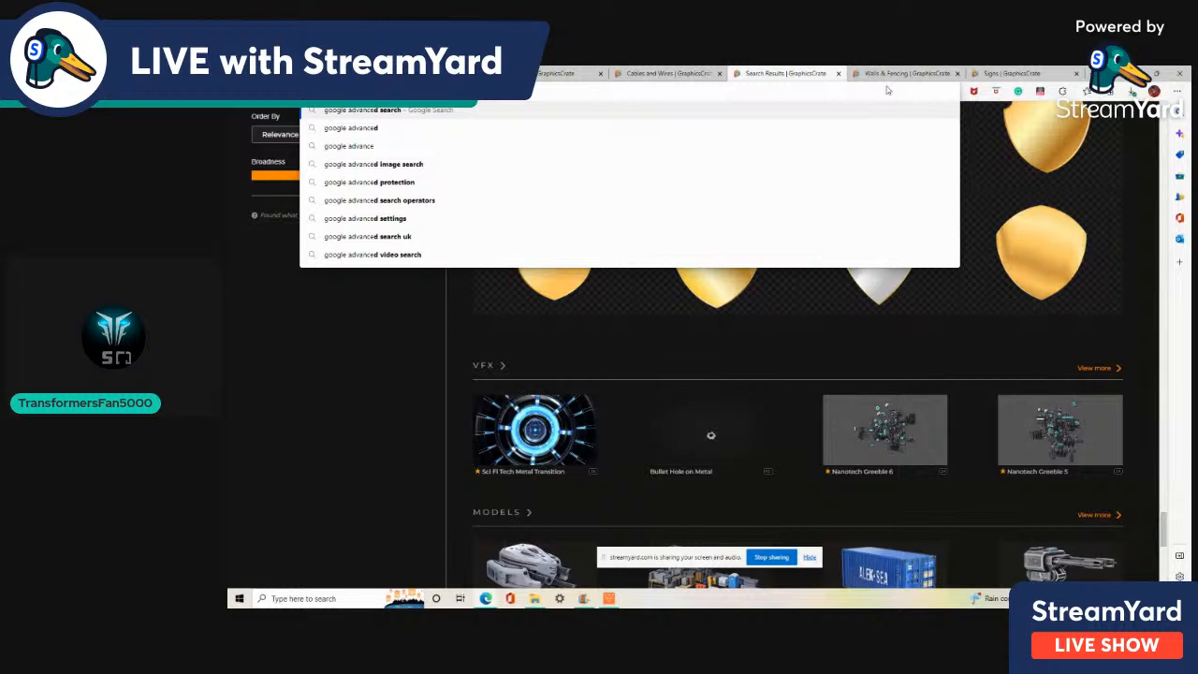
{"action": "key", "text": "Return"}
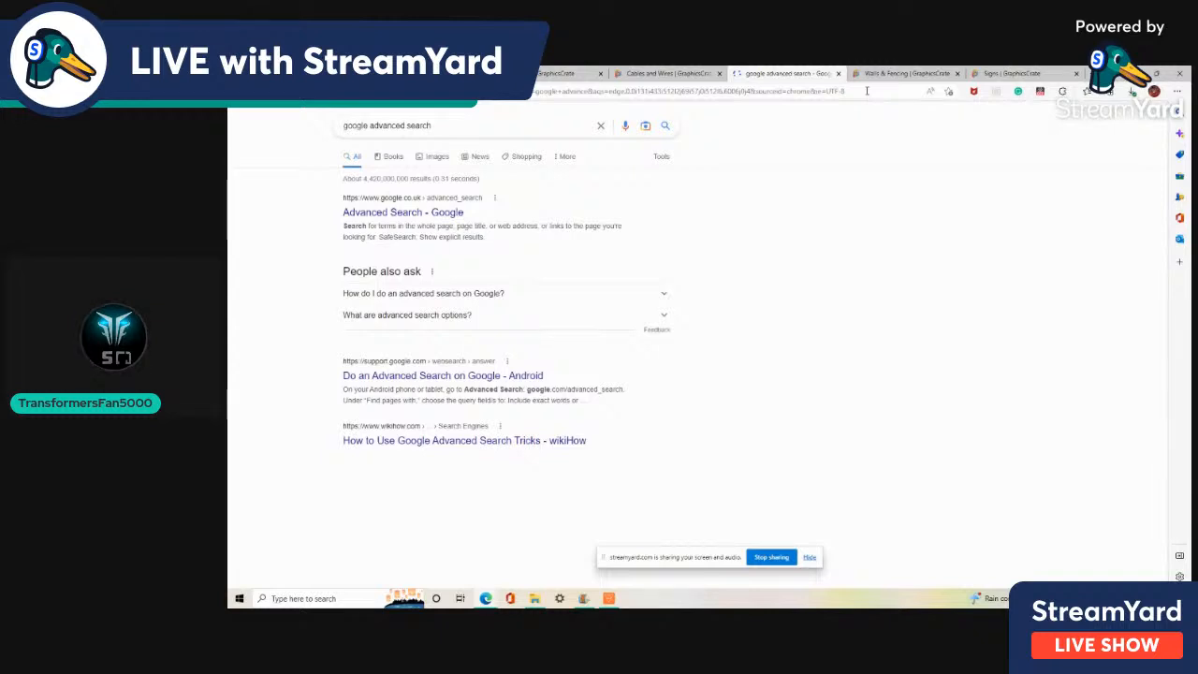
{"action": "left_click", "coordinate": [430, 212]}
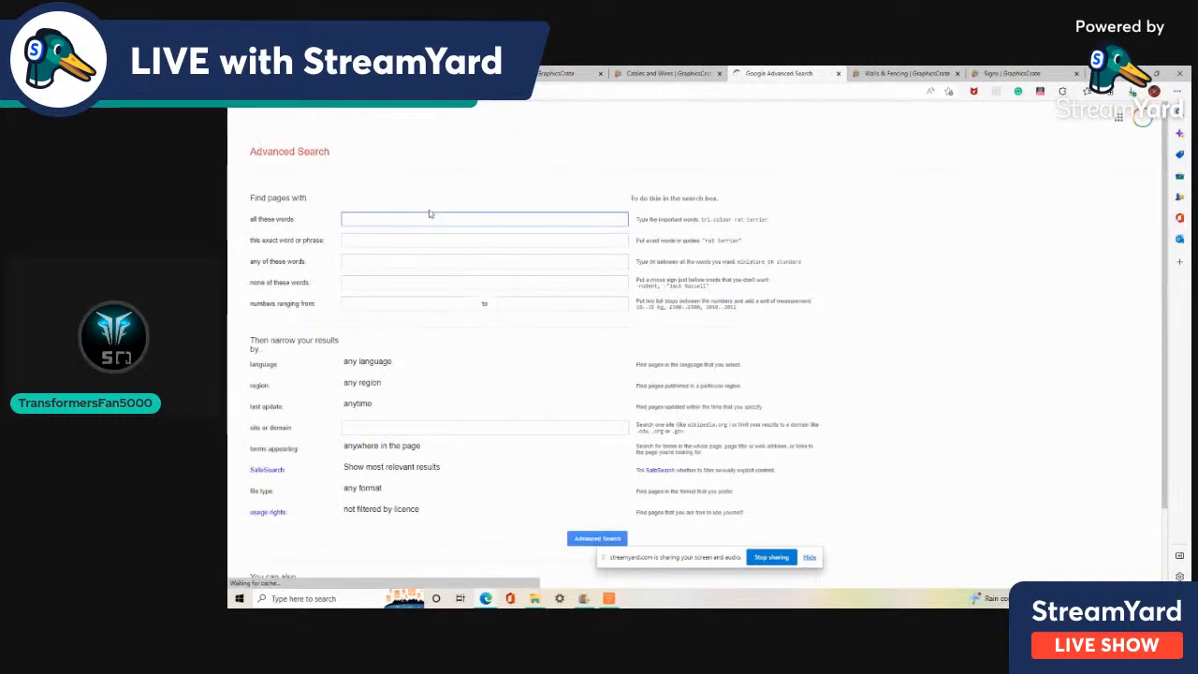
{"action": "type", "text": "oil rig"}
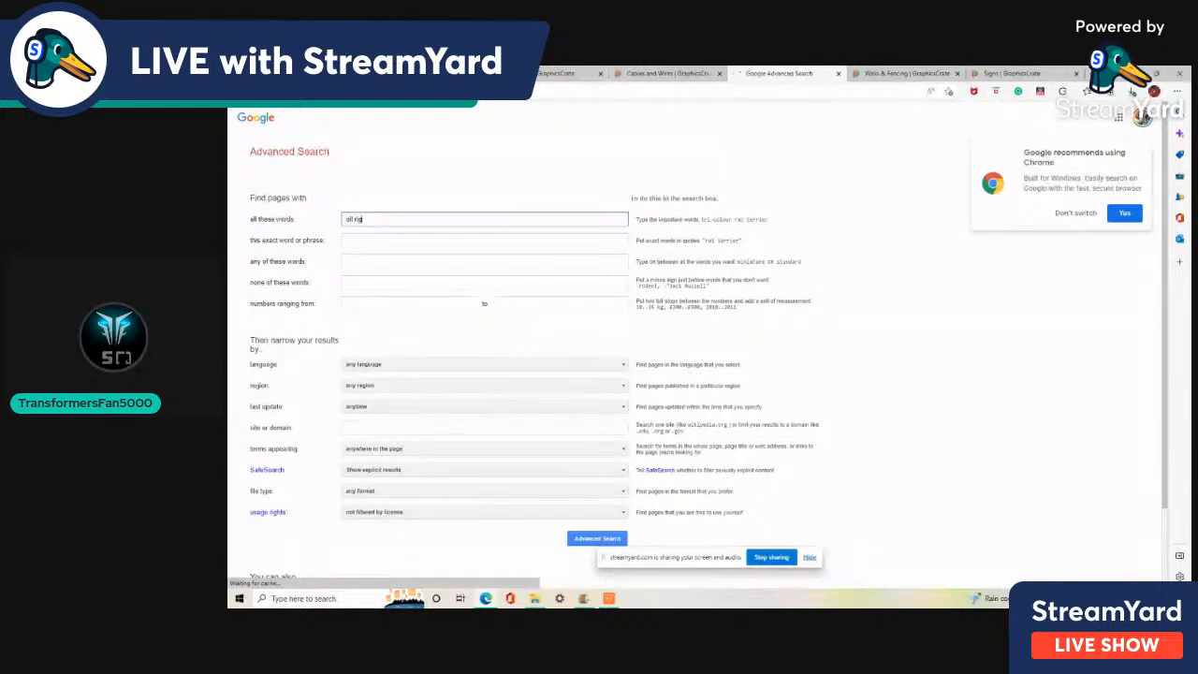
Close the leftover GraphicsCrate tabs, keeping the Advanced Search page open
{"action": "left_click", "coordinate": [482, 74]}
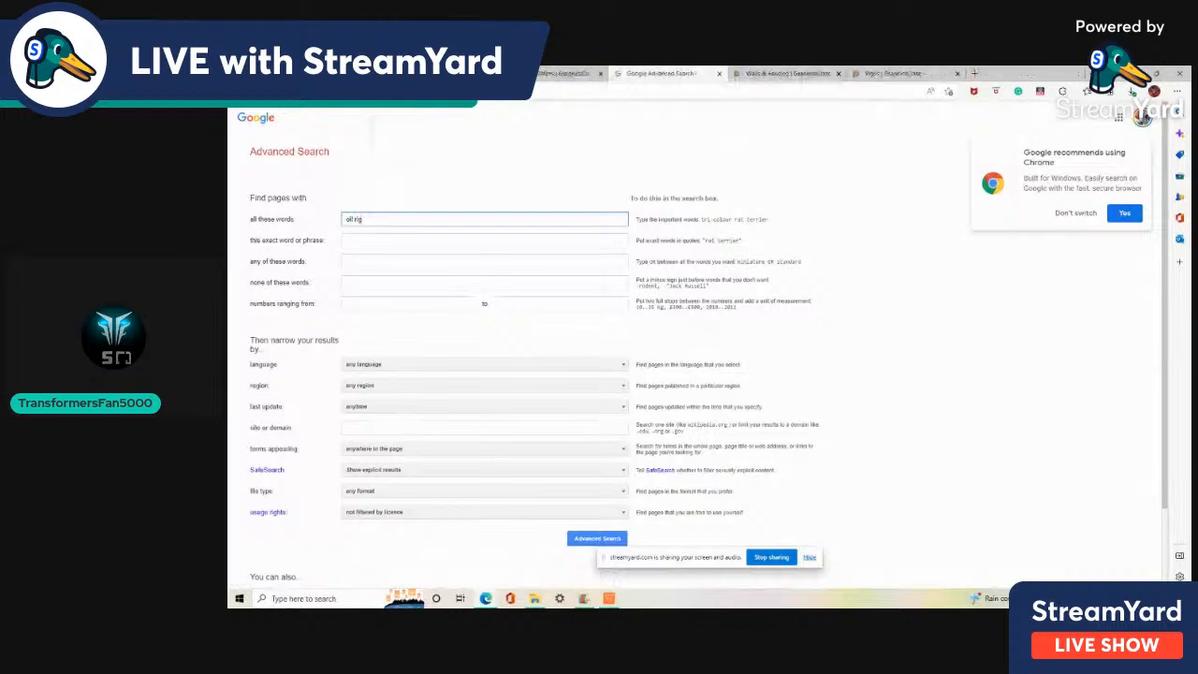
{"action": "left_click", "coordinate": [482, 74]}
{"action": "left_click", "coordinate": [482, 74]}
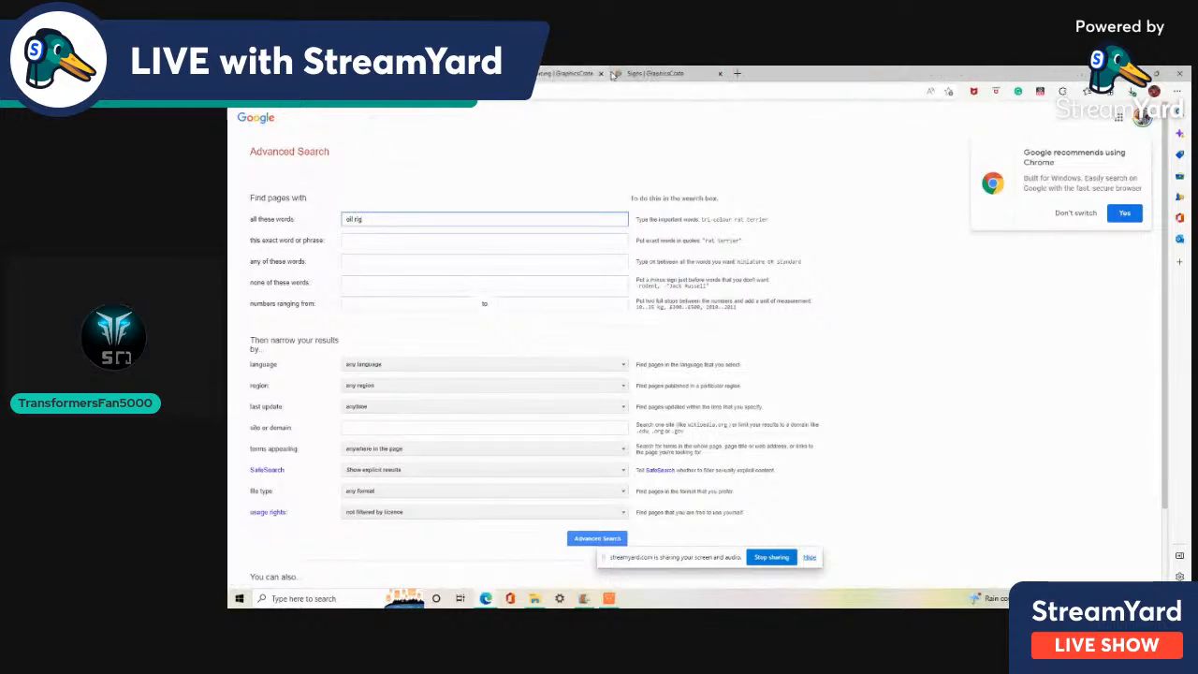
{"action": "left_click", "coordinate": [600, 73]}
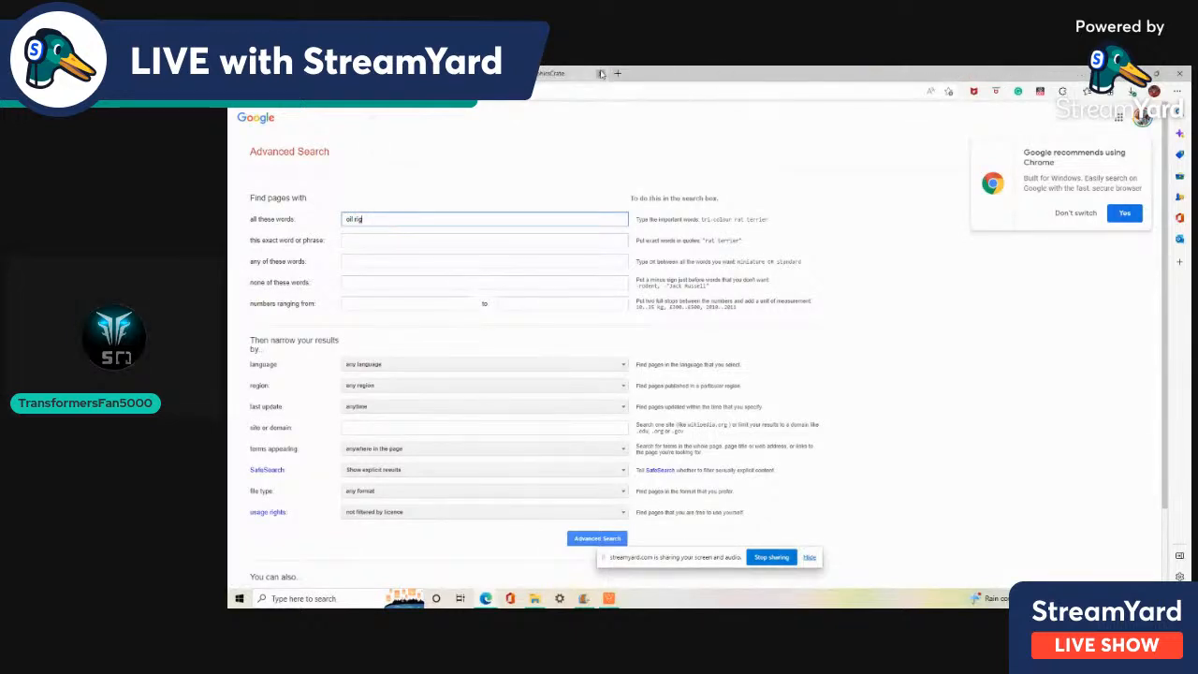
{"action": "left_click", "coordinate": [601, 73]}
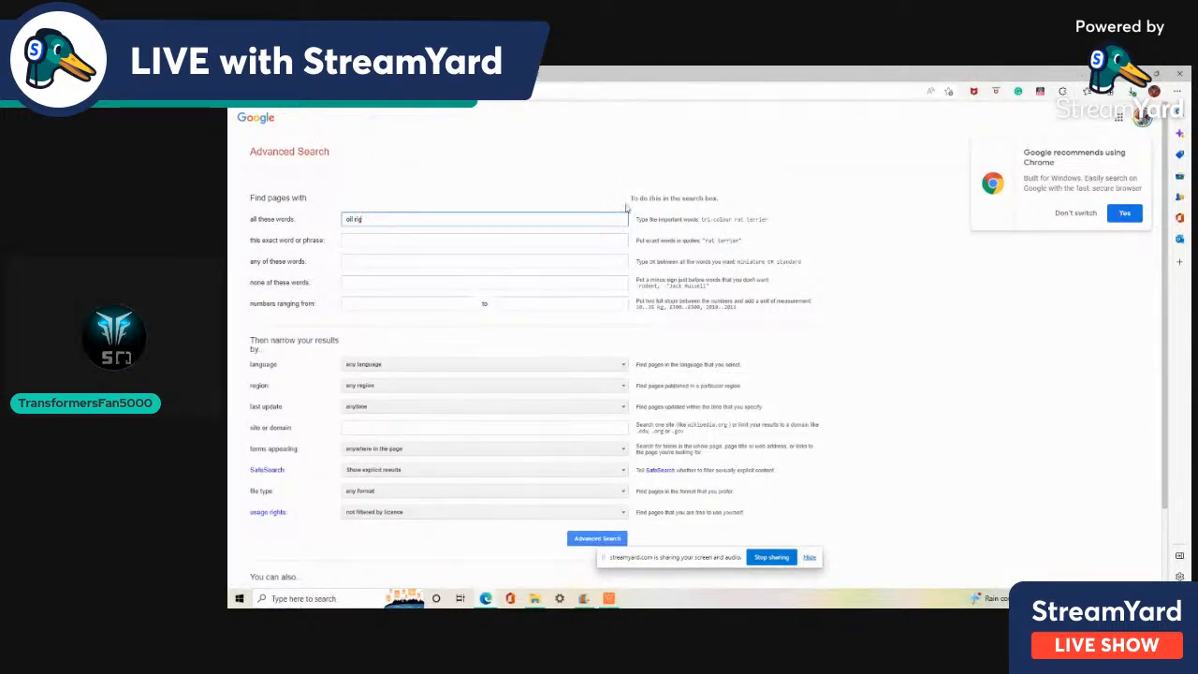
Run the oil rig search with usage rights "free to use, share or modify, even commercially" and show its image results
{"action": "left_click", "coordinate": [417, 514]}
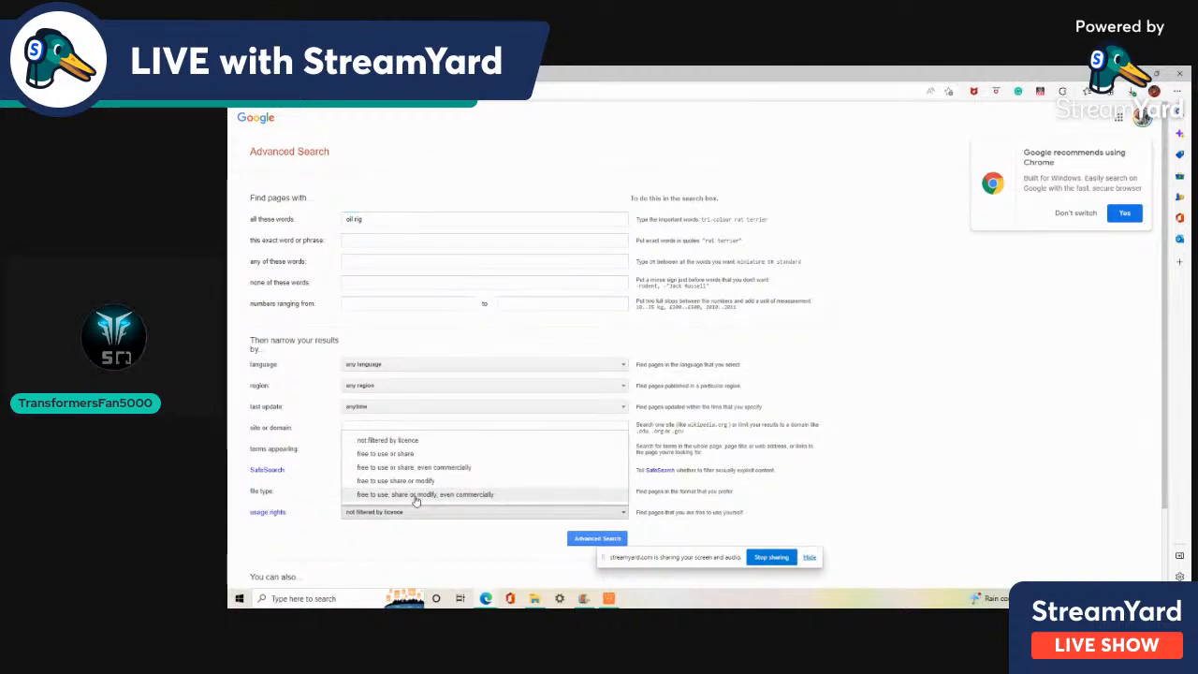
{"action": "left_click", "coordinate": [416, 498]}
{"action": "left_click", "coordinate": [579, 541]}
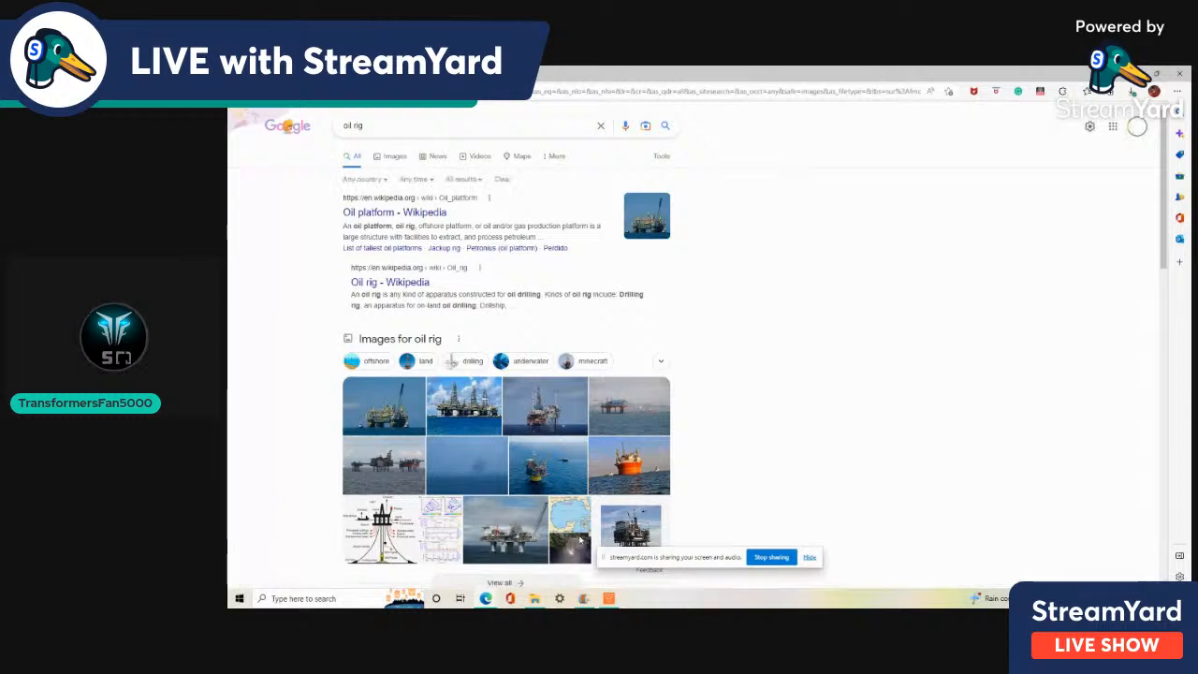
{"action": "left_click", "coordinate": [391, 155]}
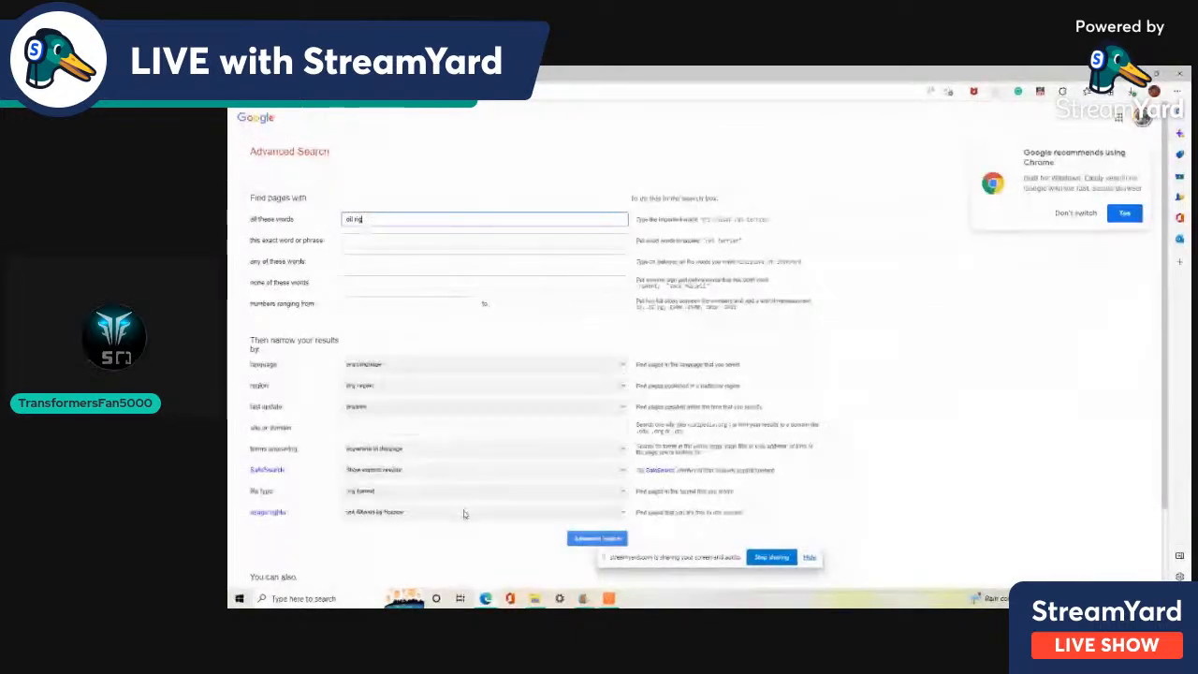
Rerun the oil rig search from the form with the "free to use, share or modify, even commercially" licence and examine the images
{"action": "left_click", "coordinate": [446, 511]}
{"action": "left_click", "coordinate": [437, 494]}
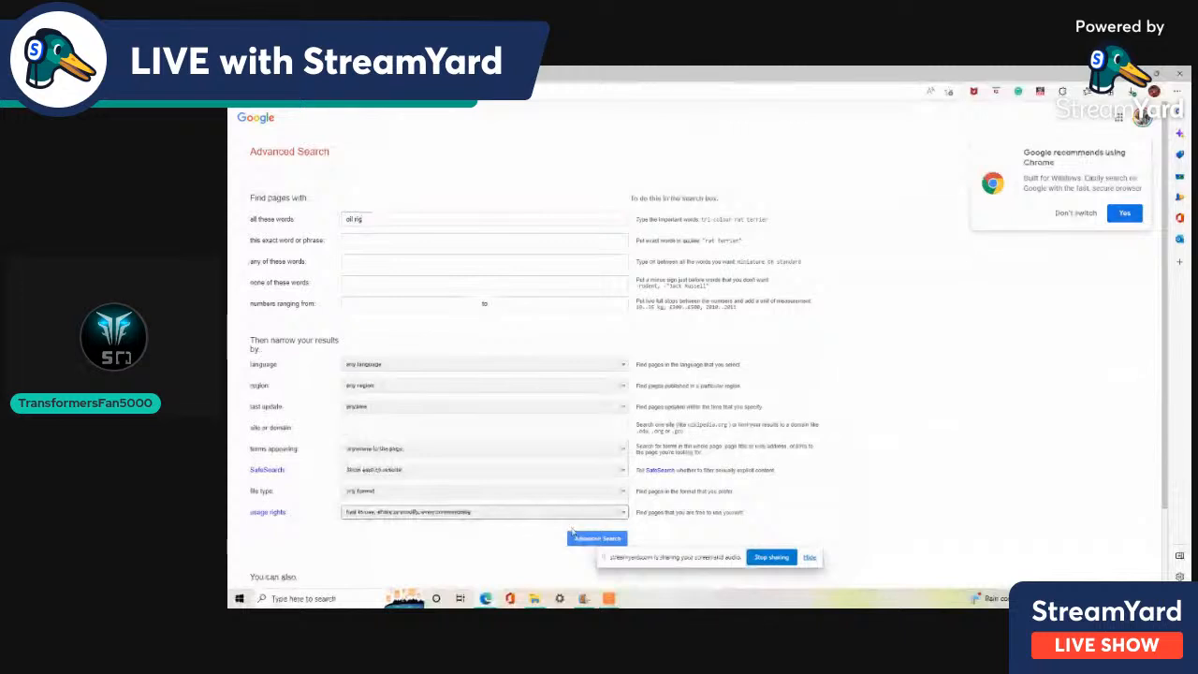
{"action": "left_click", "coordinate": [543, 281]}
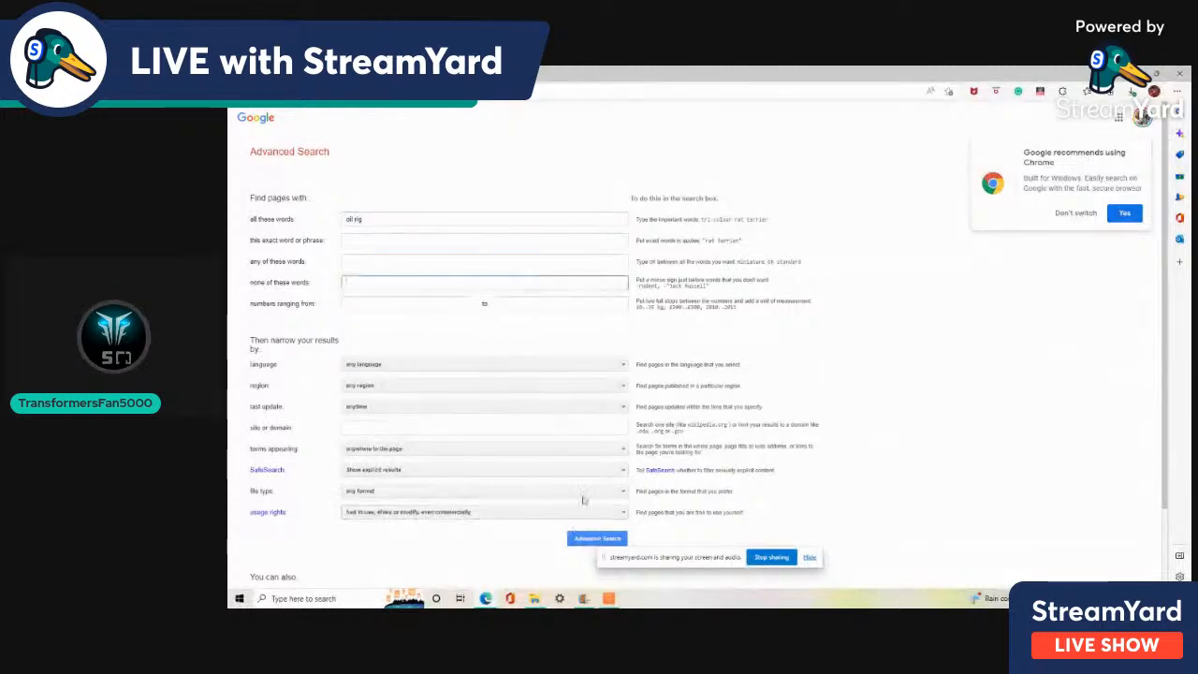
{"action": "left_click", "coordinate": [590, 541]}
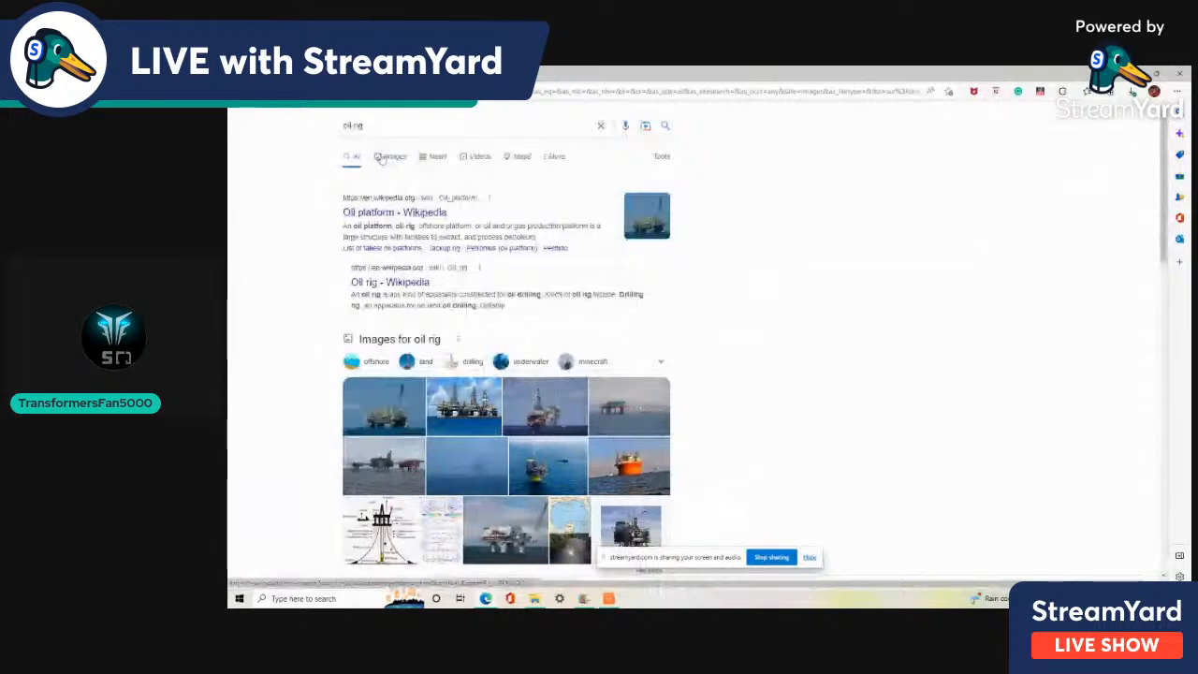
{"action": "left_click", "coordinate": [381, 158]}
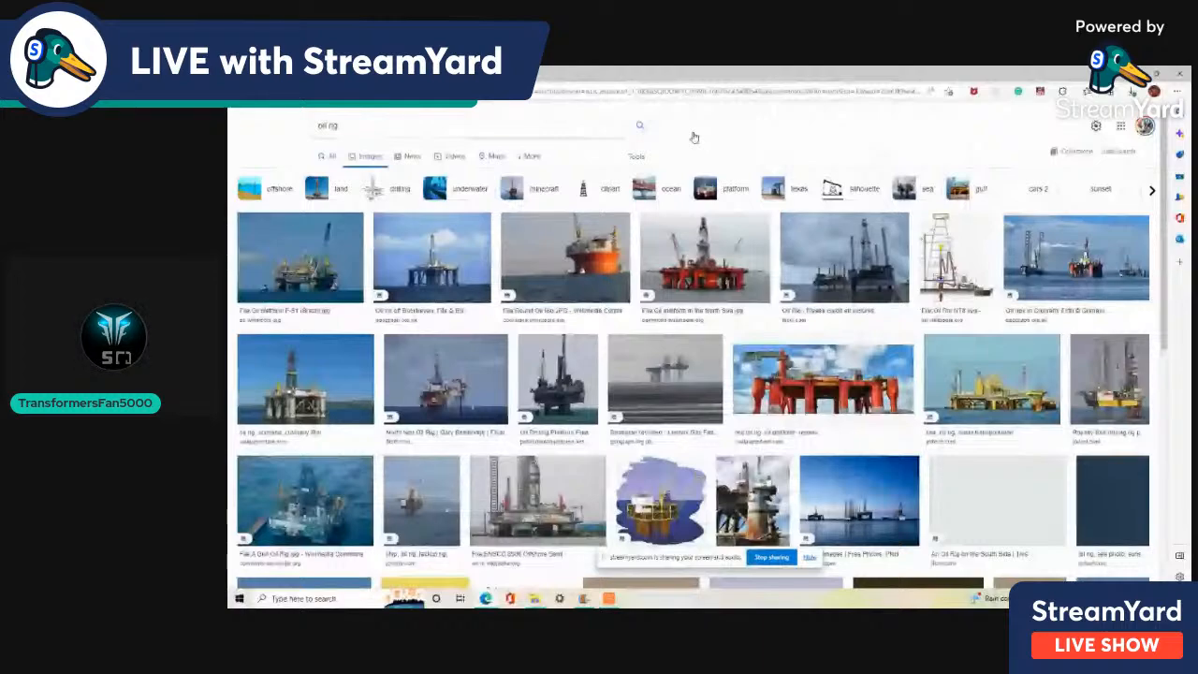
{"action": "scroll", "coordinate": [613, 275], "scroll_direction": "down", "scroll_amount": 4}
{"action": "scroll", "coordinate": [613, 275], "scroll_direction": "up", "scroll_amount": 4}
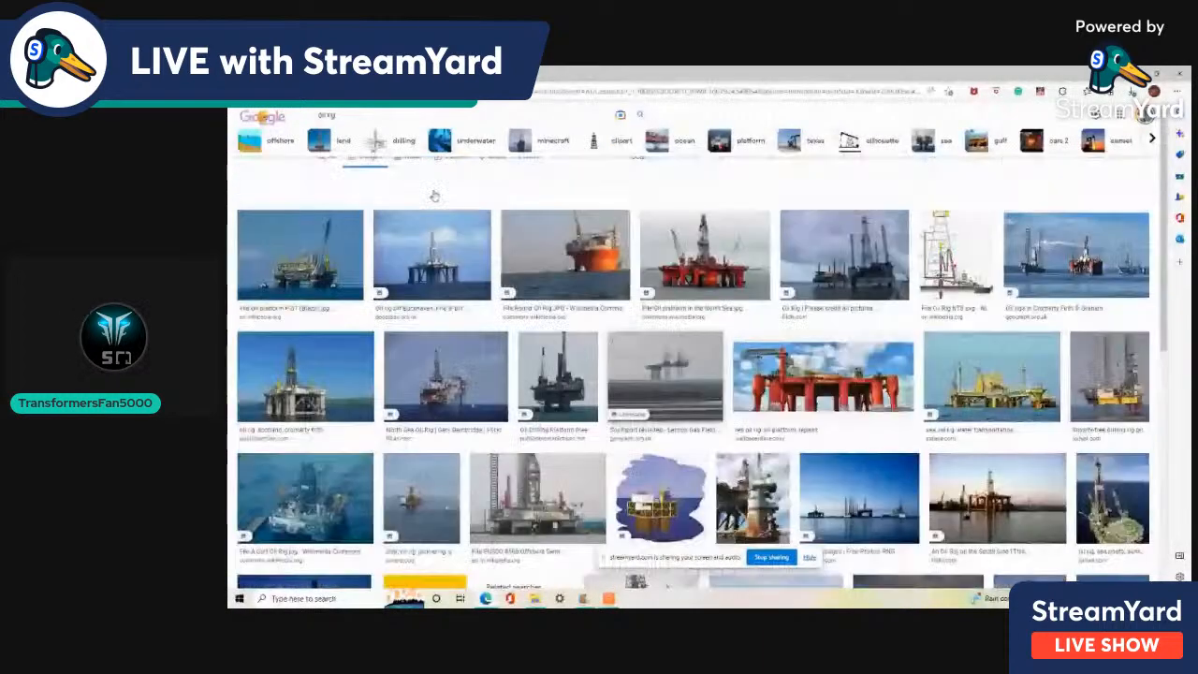
{"action": "scroll", "coordinate": [433, 196], "scroll_direction": "up", "scroll_amount": 1}
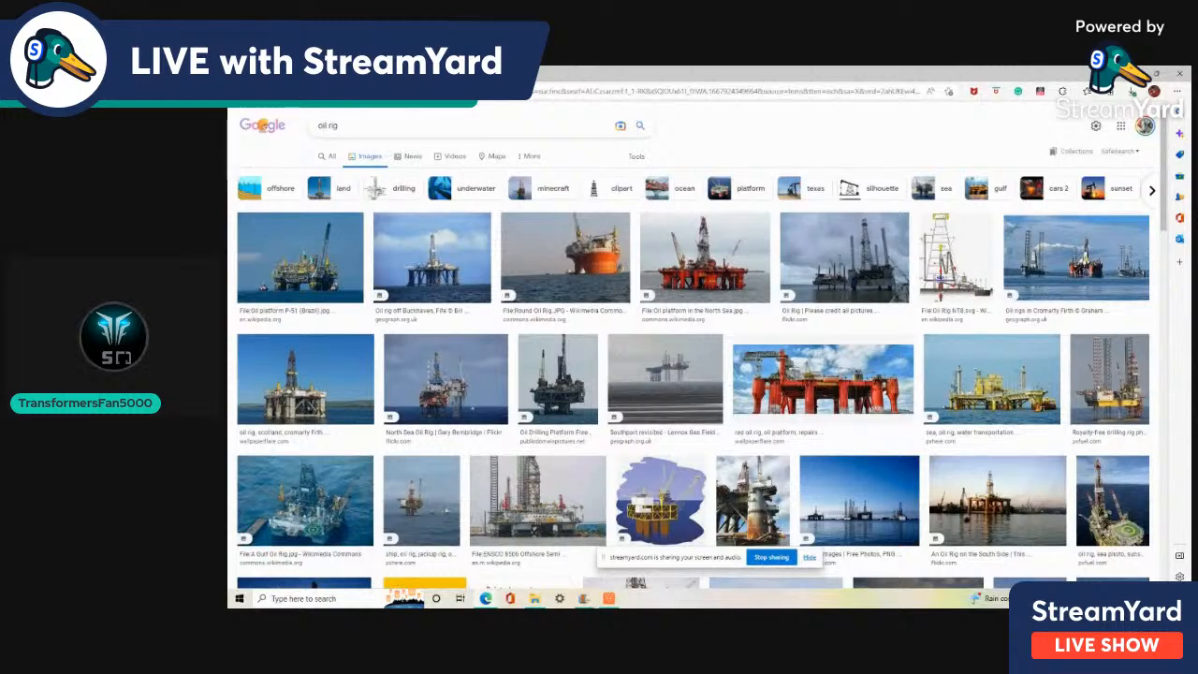
Return to the Advanced Search form and search for "oil rig stock image" with usage rights "free to use, share or modify, even commercially"
{"action": "left_click", "coordinate": [240, 91]}
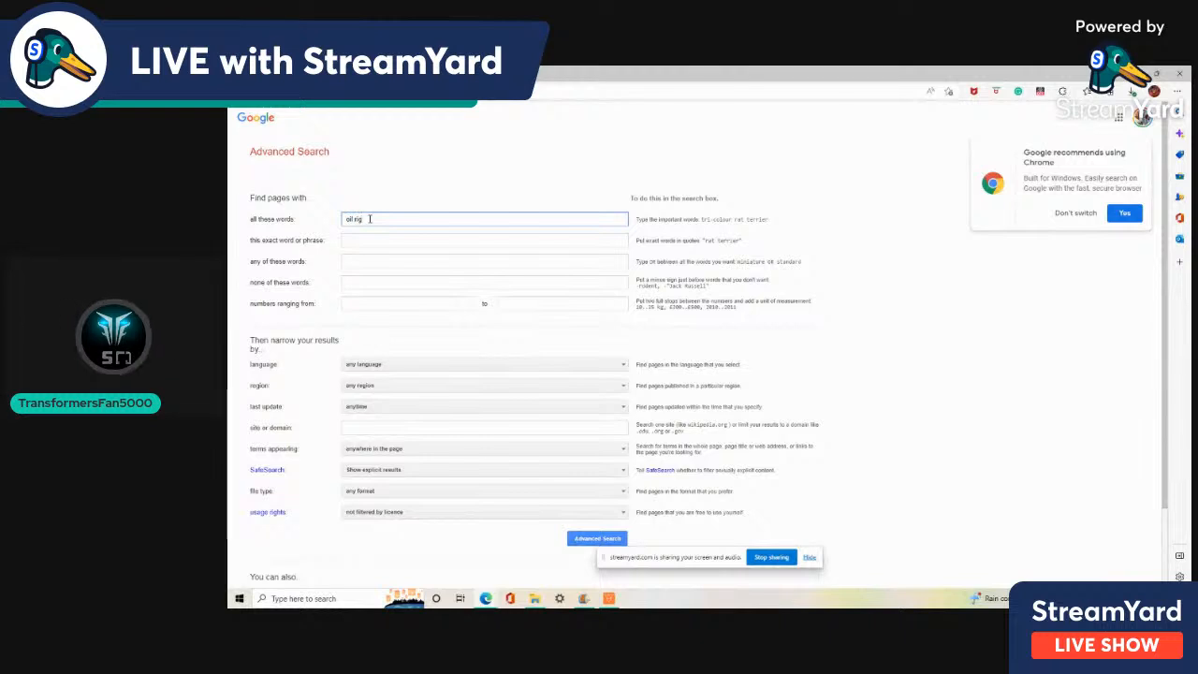
{"action": "type", "text": "toc"}
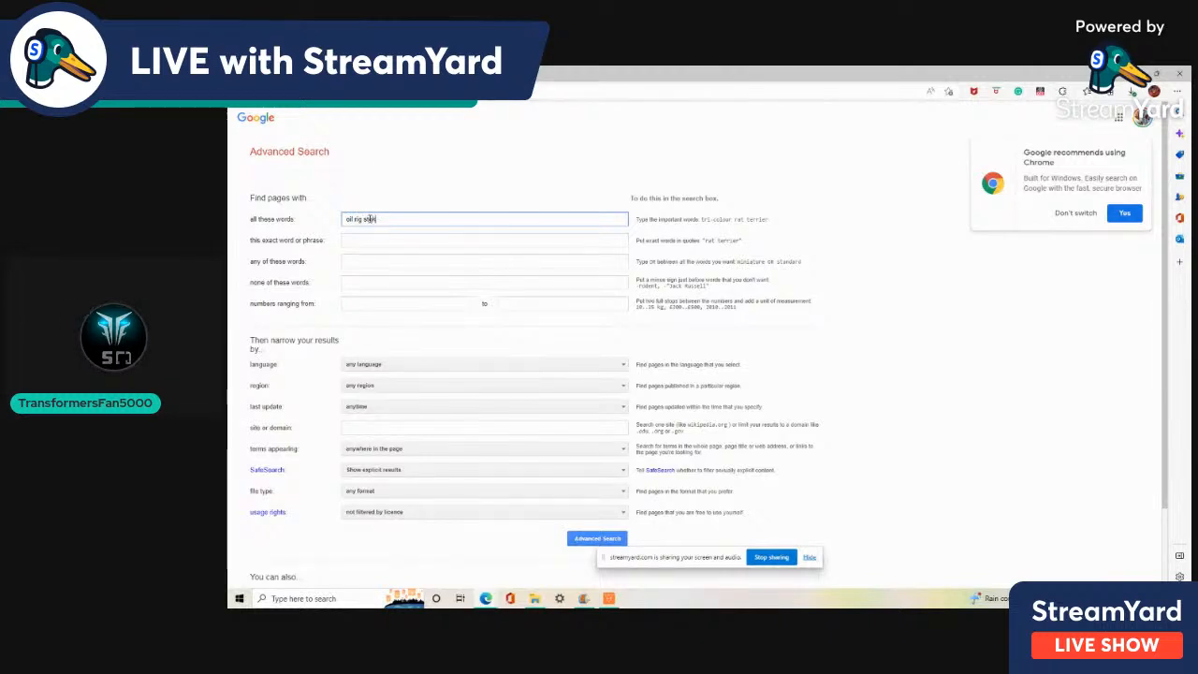
{"action": "type", "text": "k image"}
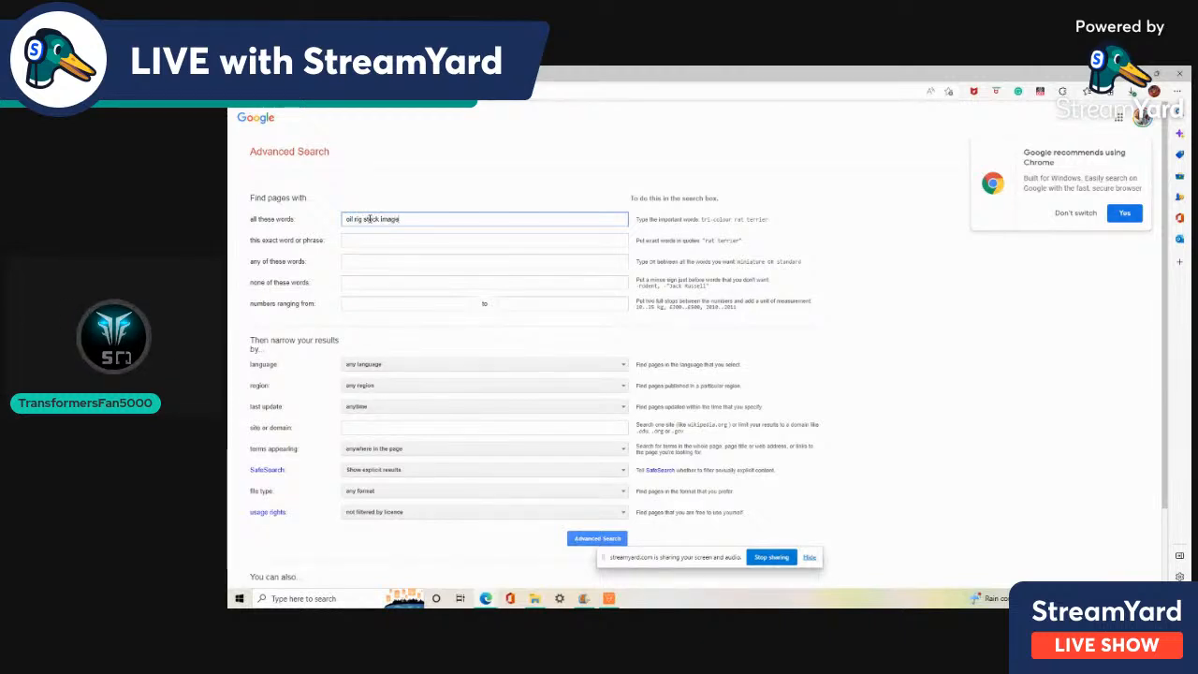
{"action": "left_click", "coordinate": [578, 512]}
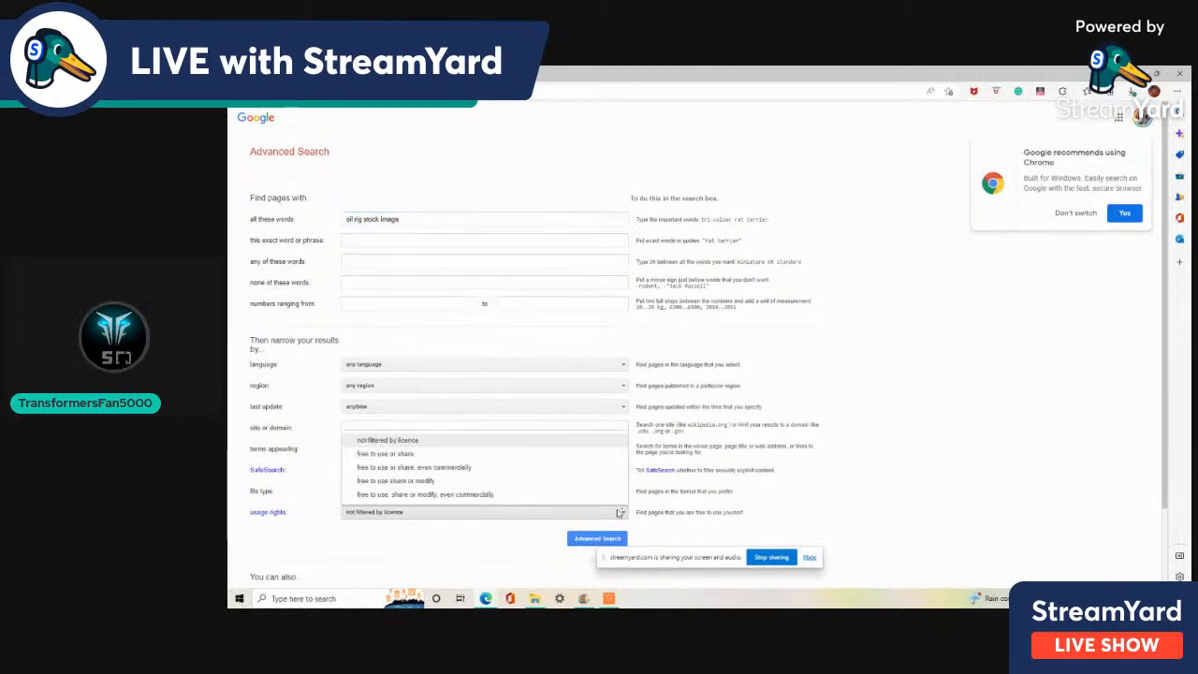
{"action": "left_click", "coordinate": [524, 496]}
{"action": "left_click", "coordinate": [580, 539]}
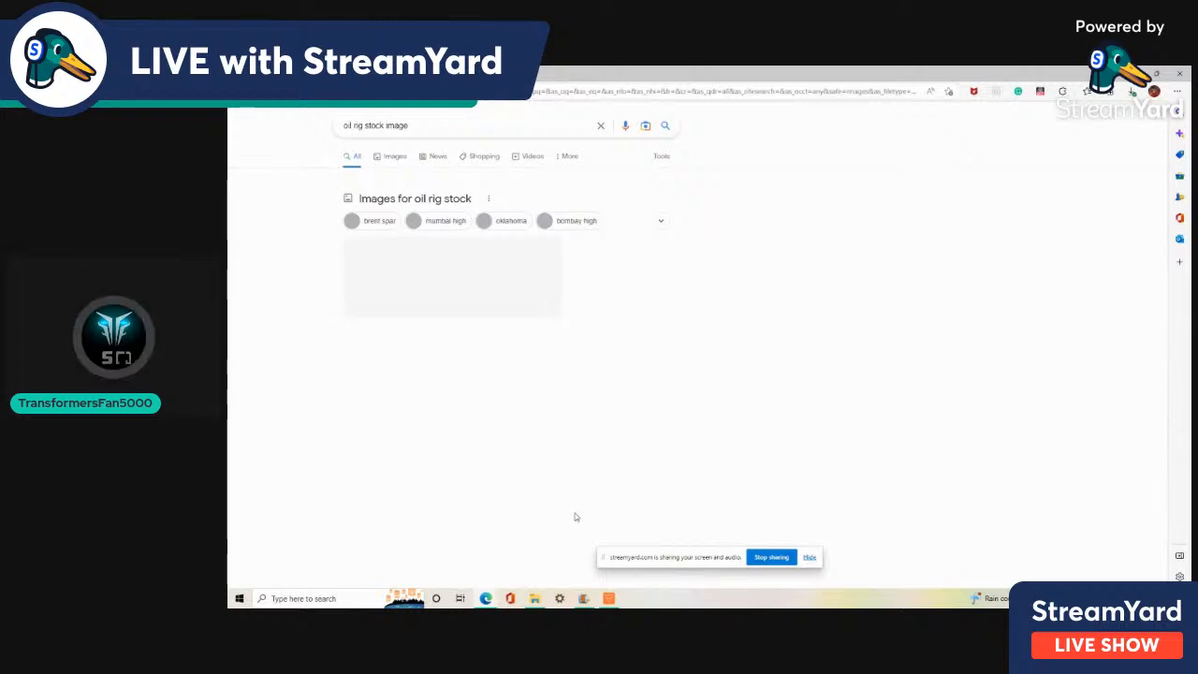
Switch to the image results for "oil rig stock image" and look through the photos
{"action": "left_click", "coordinate": [394, 156]}
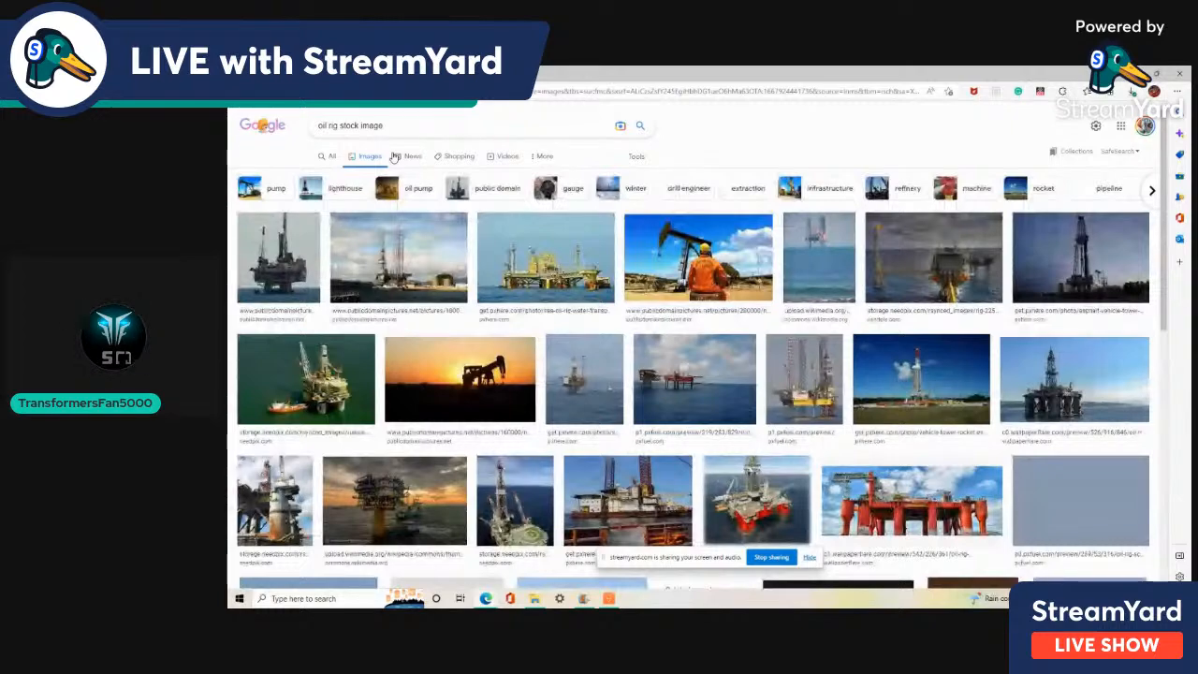
{"action": "scroll", "coordinate": [629, 270], "scroll_direction": "down", "scroll_amount": 3}
{"action": "scroll", "coordinate": [629, 269], "scroll_direction": "up", "scroll_amount": 2}
{"action": "scroll", "coordinate": [629, 270], "scroll_direction": "down", "scroll_amount": 4}
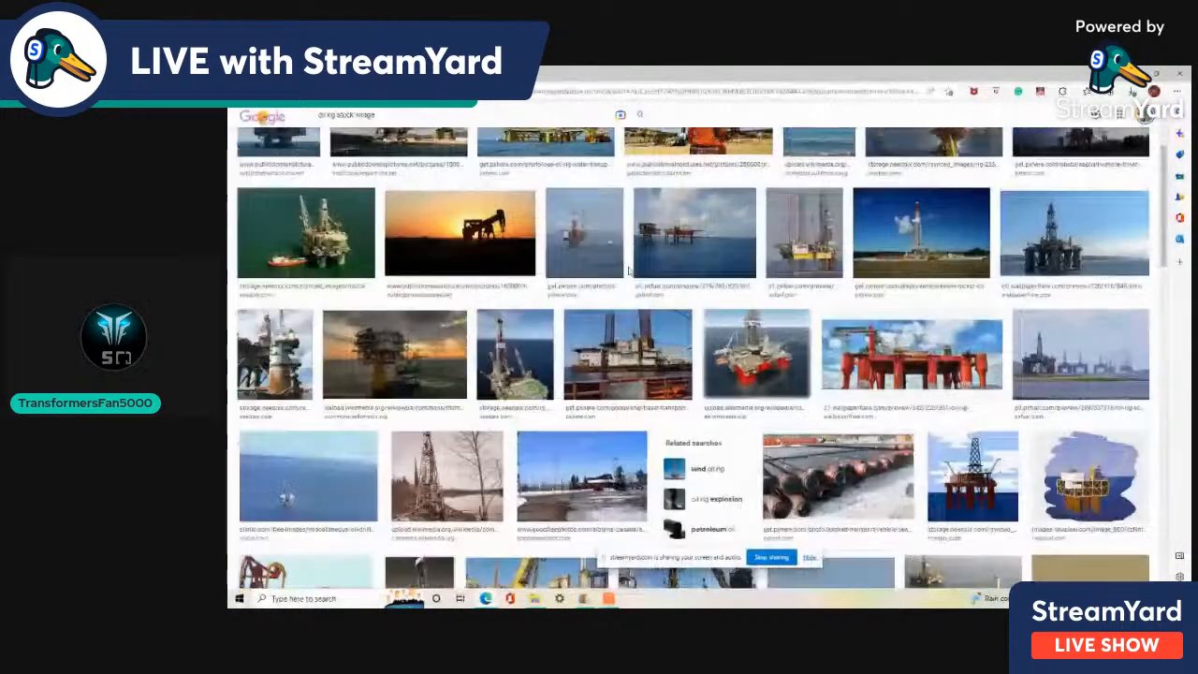
{"action": "scroll", "coordinate": [629, 270], "scroll_direction": "down", "scroll_amount": 3}
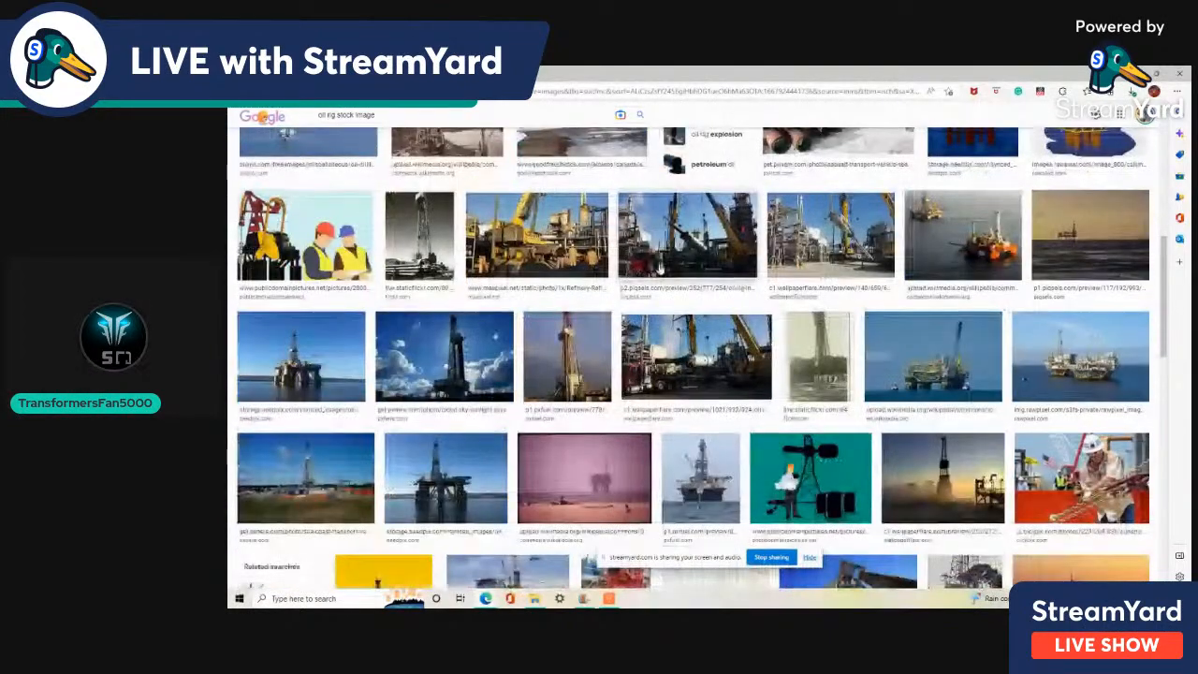
Look further through the "oil rig stock image" results for usable rig photos
{"action": "scroll", "coordinate": [677, 299], "scroll_direction": "down", "scroll_amount": 1}
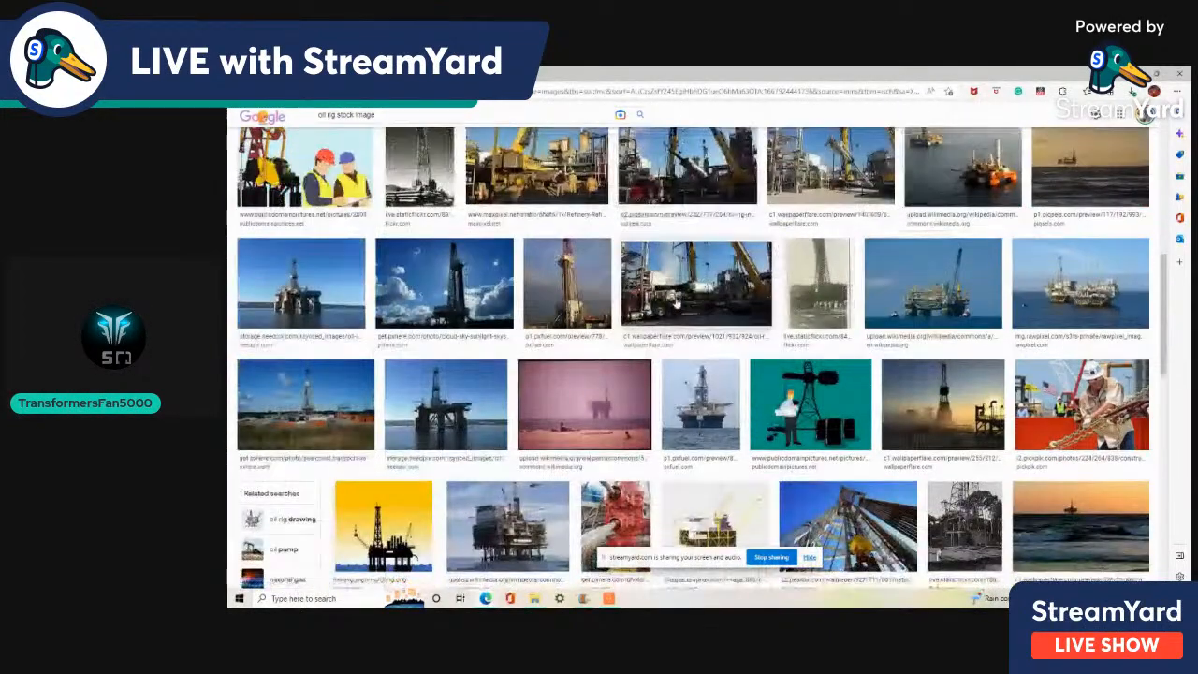
{"action": "scroll", "coordinate": [677, 301], "scroll_direction": "down", "scroll_amount": 3}
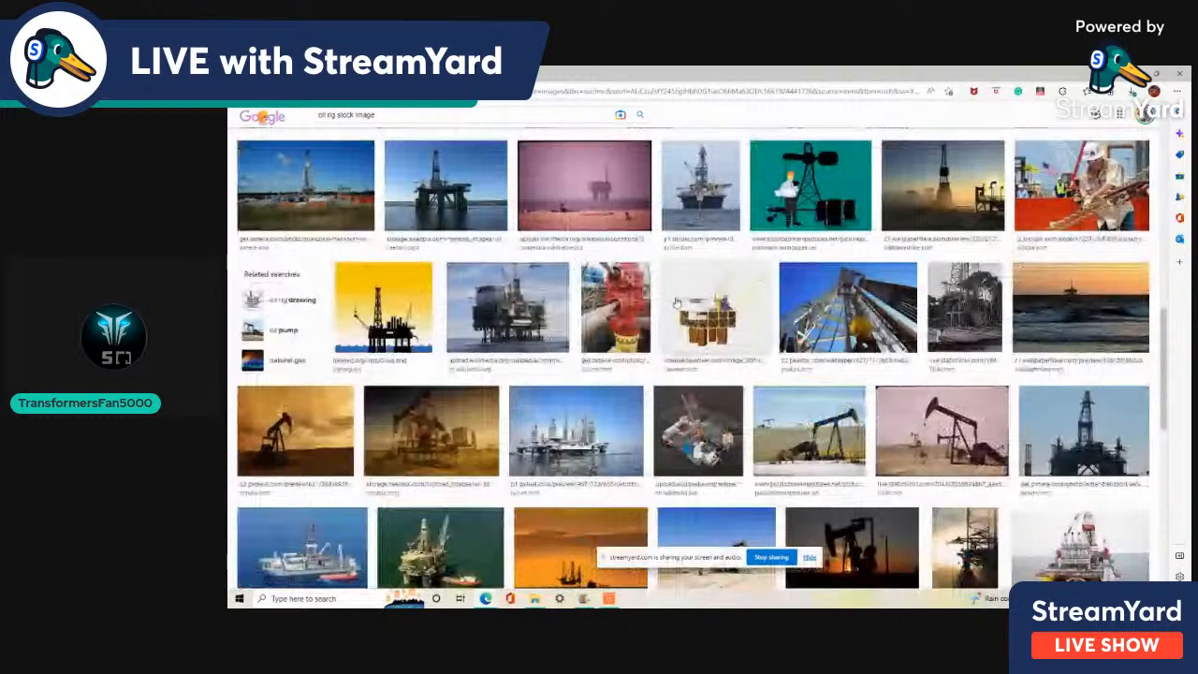
{"action": "scroll", "coordinate": [676, 302], "scroll_direction": "down", "scroll_amount": 2}
{"action": "scroll", "coordinate": [678, 301], "scroll_direction": "down", "scroll_amount": 4}
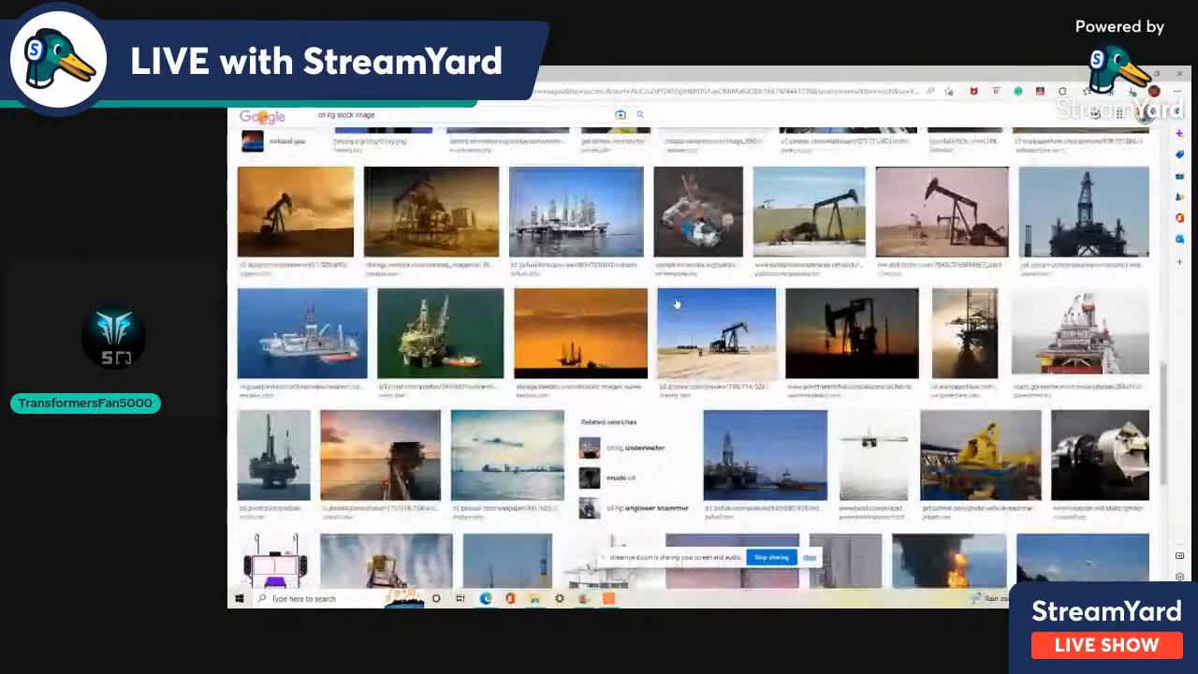
{"action": "scroll", "coordinate": [678, 302], "scroll_direction": "down", "scroll_amount": 3}
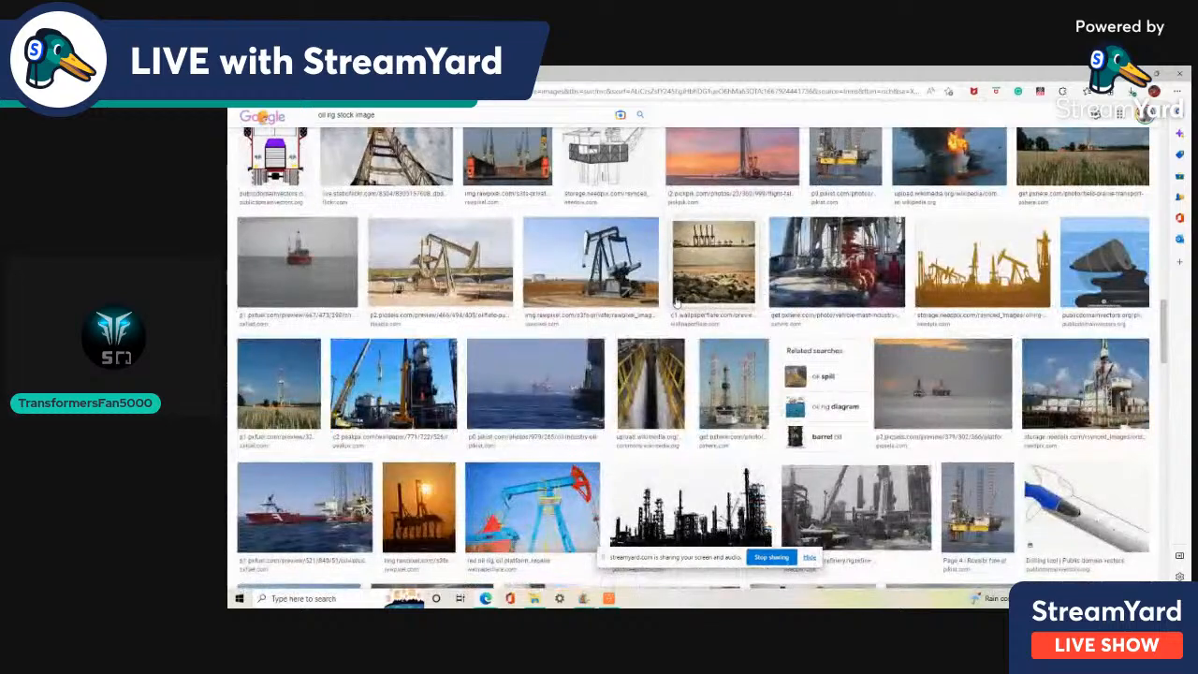
{"action": "scroll", "coordinate": [676, 303], "scroll_direction": "down", "scroll_amount": 3}
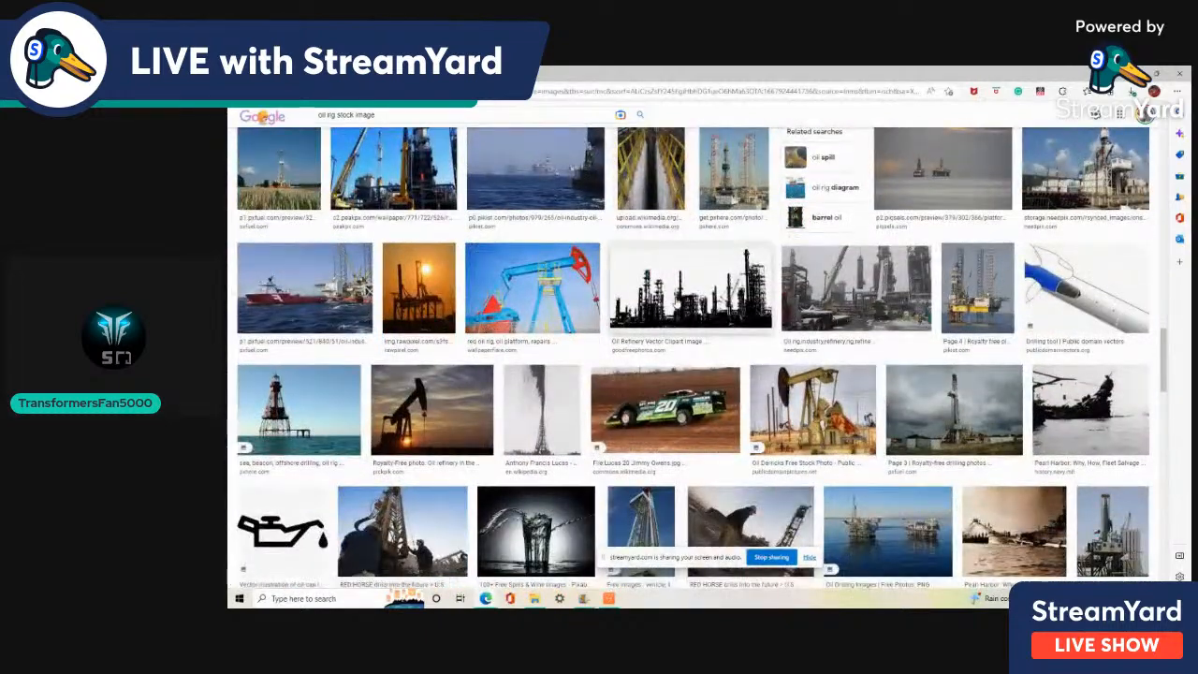
{"action": "scroll", "coordinate": [676, 301], "scroll_direction": "down", "scroll_amount": 4}
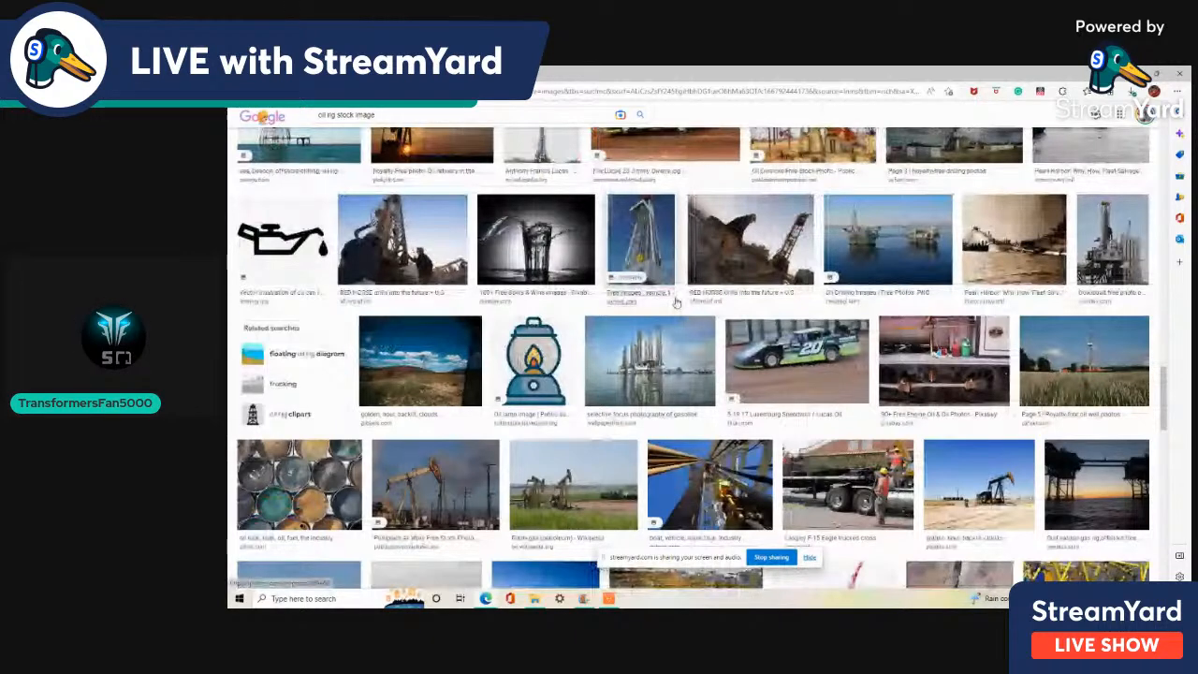
Open the FootageCrate site in a new browser tab, search for "pylon" and show the graphics results
{"action": "key", "text": "ctrl+t"}
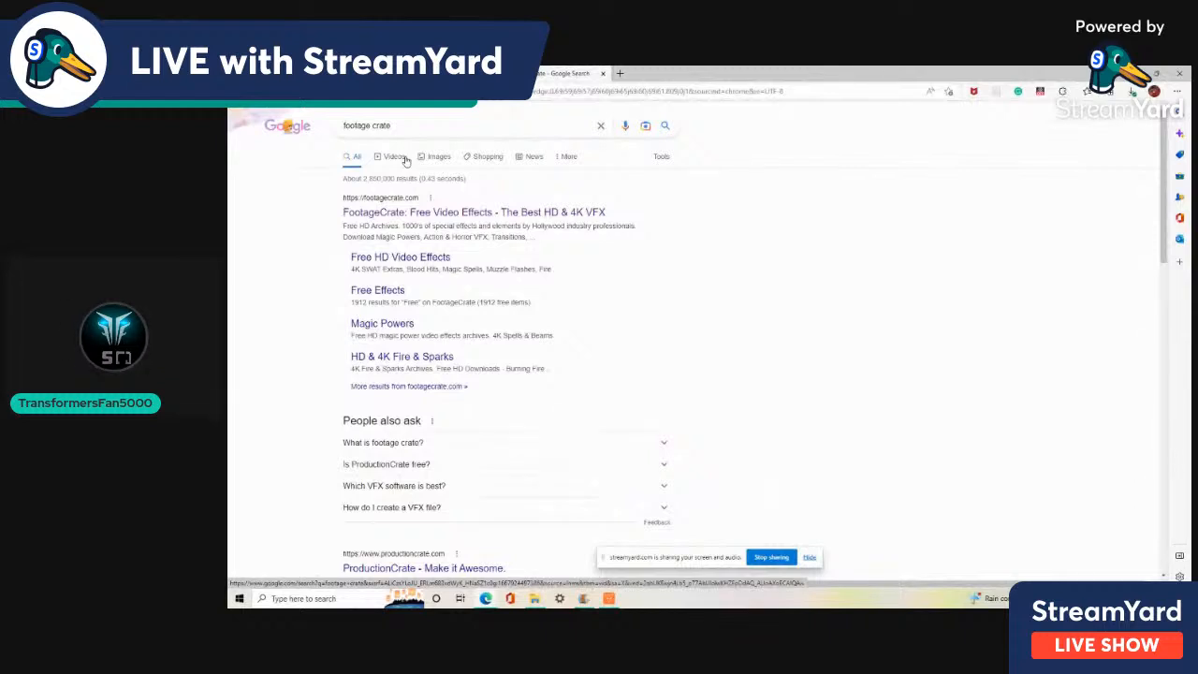
{"action": "left_click", "coordinate": [438, 213]}
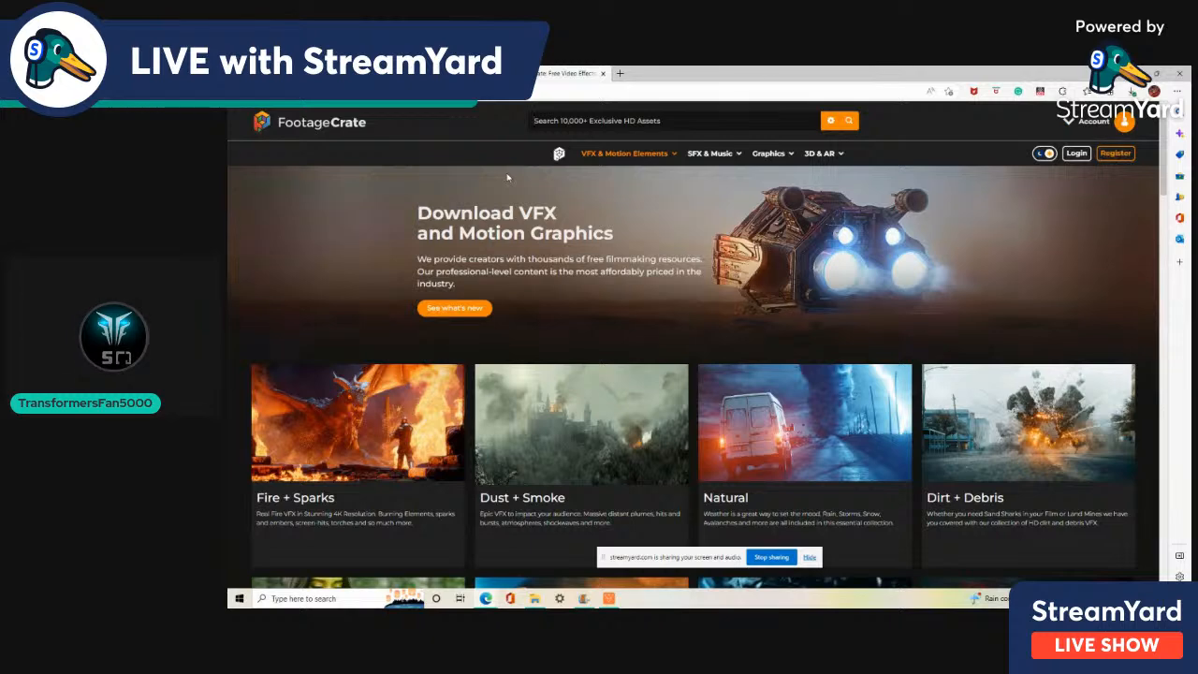
{"action": "type", "text": "pylon"}
{"action": "key", "text": "Return"}
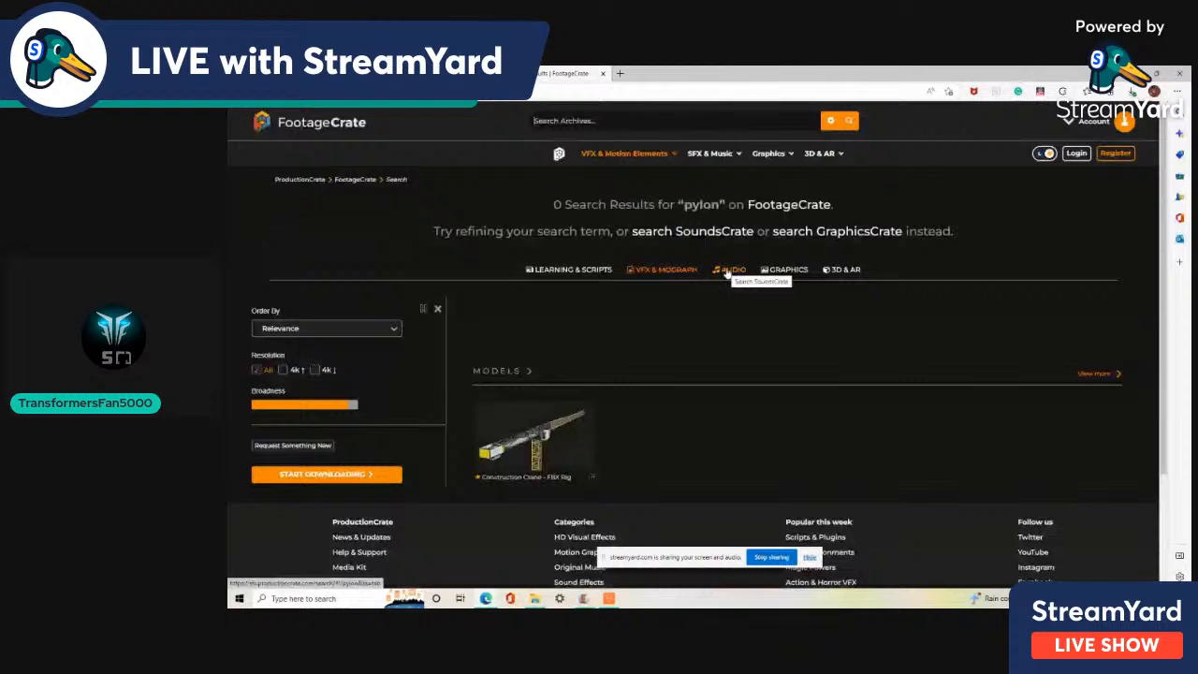
{"action": "left_click", "coordinate": [789, 270]}
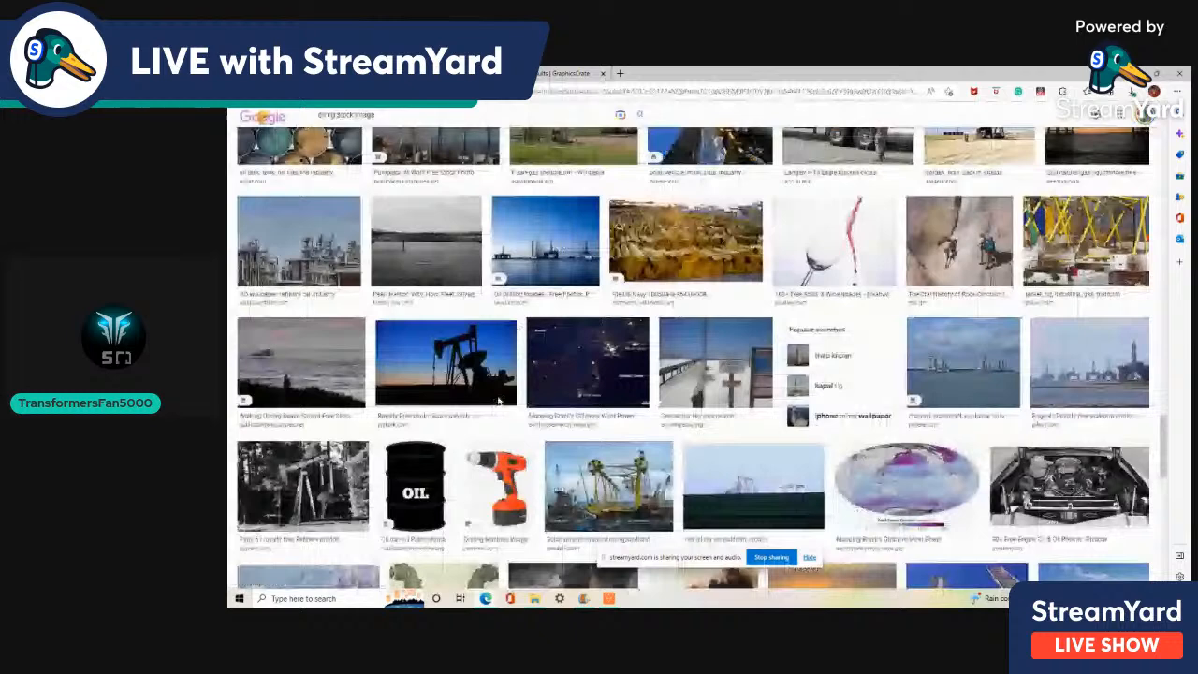
Switch from the oil rig image results to HitFilm and bring up the Downloads folder in File Explorer
{"action": "scroll", "coordinate": [498, 400], "scroll_direction": "up", "scroll_amount": 20}
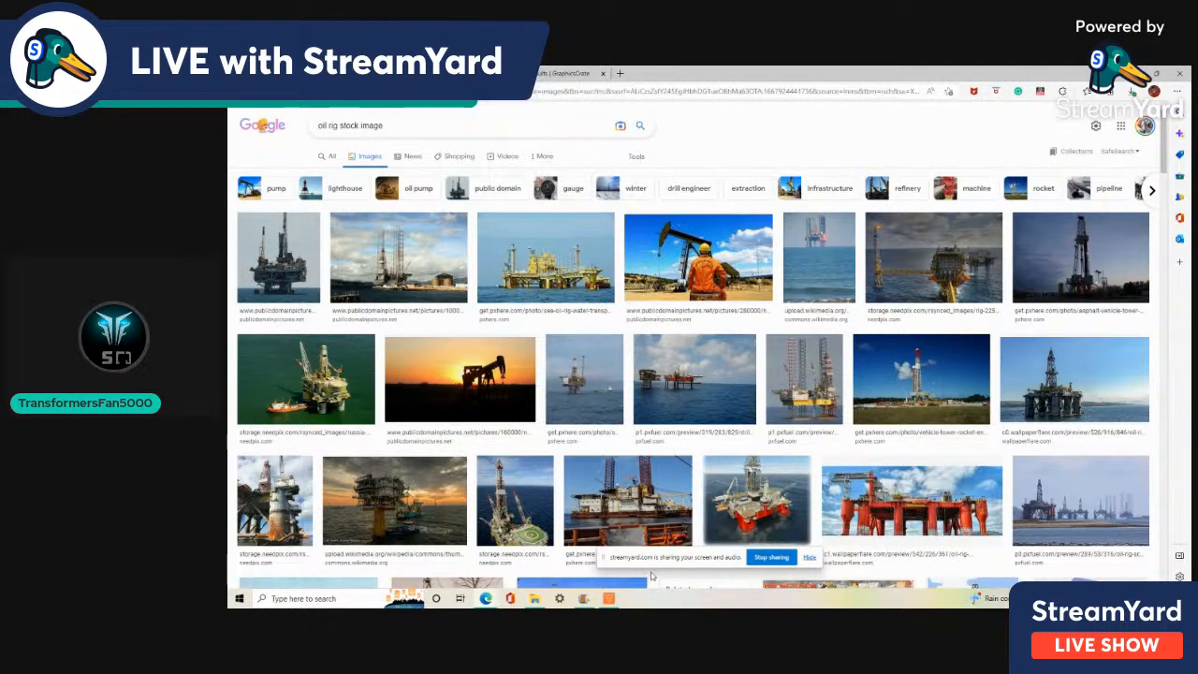
{"action": "left_click", "coordinate": [608, 598]}
{"action": "left_click", "coordinate": [536, 598]}
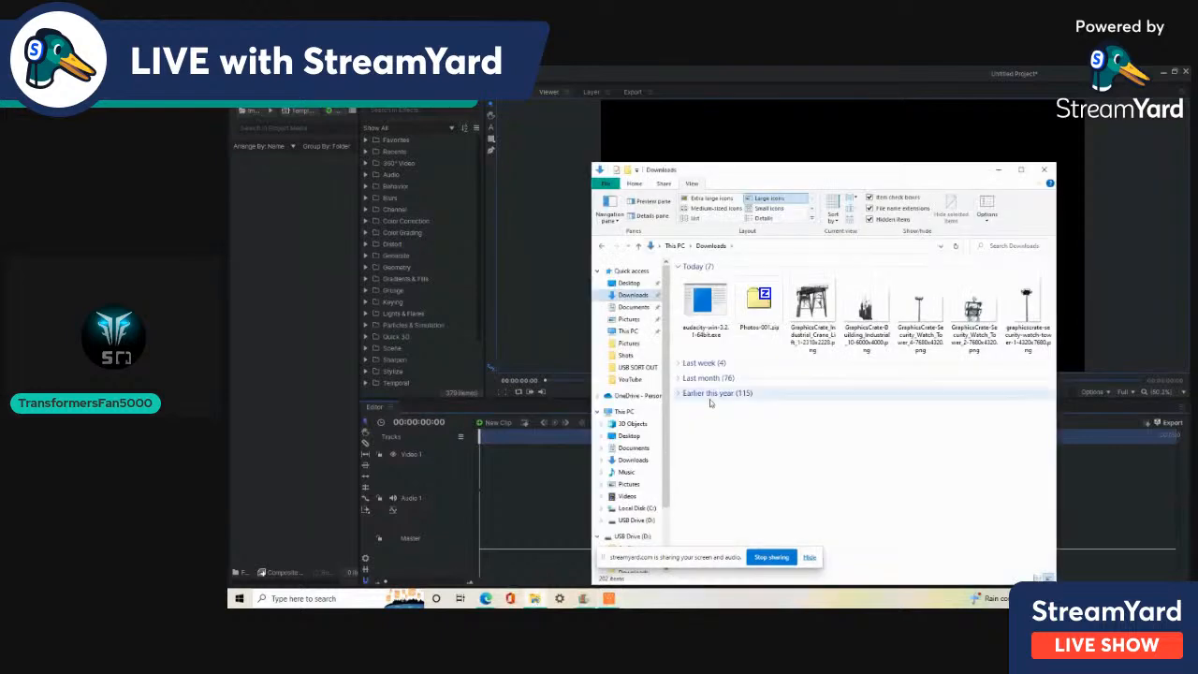
{"action": "left_click", "coordinate": [817, 318]}
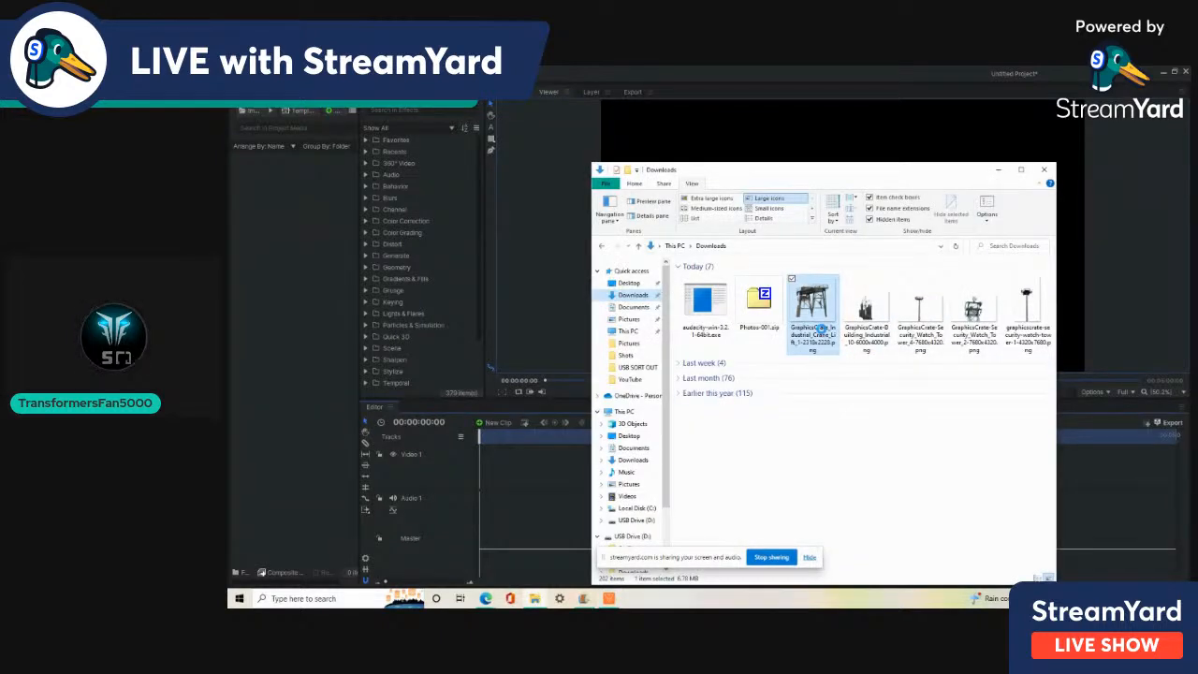
{"action": "key", "text": "shift+Right"}
{"action": "key", "text": "shift+Right"}
{"action": "key", "text": "shift+Right"}
{"action": "key", "text": "shift+Right"}
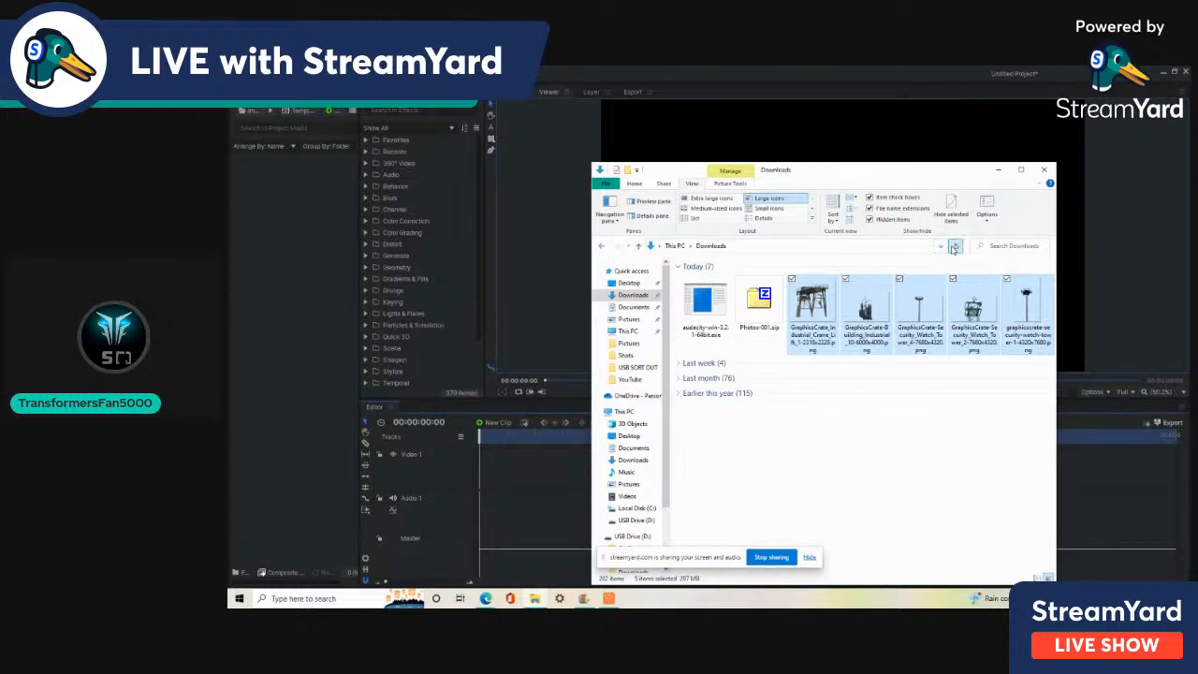
Refresh the Downloads folder and import the five GraphicsCrate PNG images together into the HitFilm project media
{"action": "left_click", "coordinate": [955, 246]}
{"action": "left_click", "coordinate": [708, 332]}
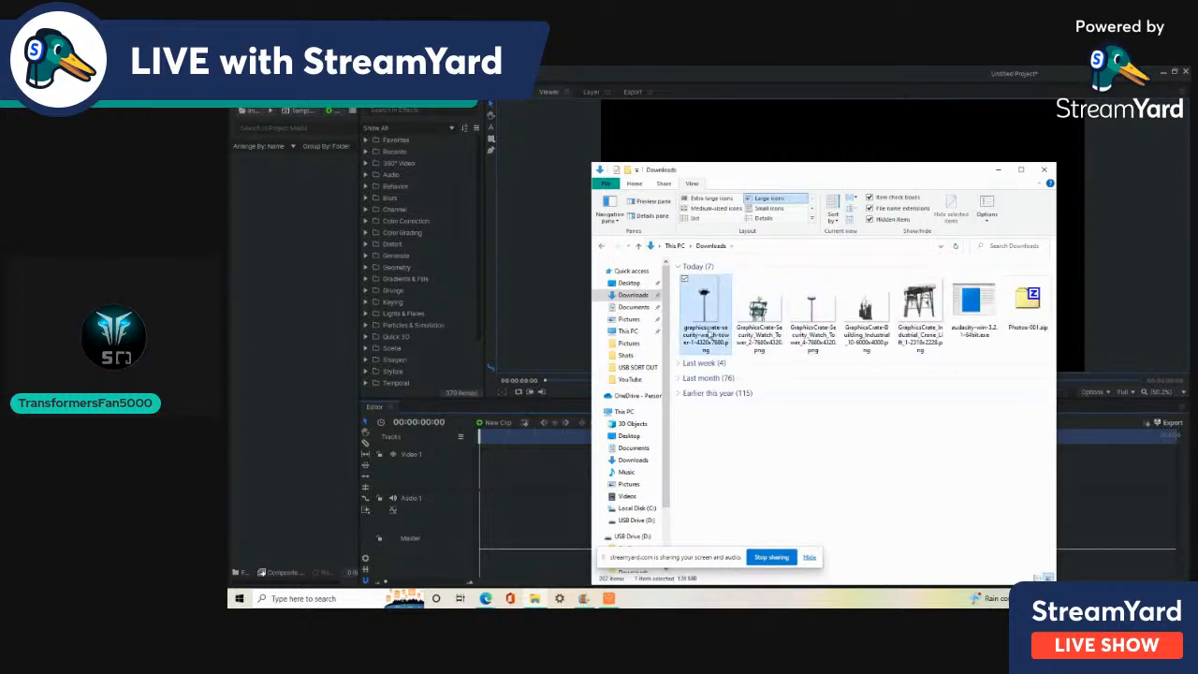
{"action": "key", "text": "shift+Right"}
{"action": "key", "text": "shift+Right"}
{"action": "key", "text": "shift+Right"}
{"action": "key", "text": "shift+Right"}
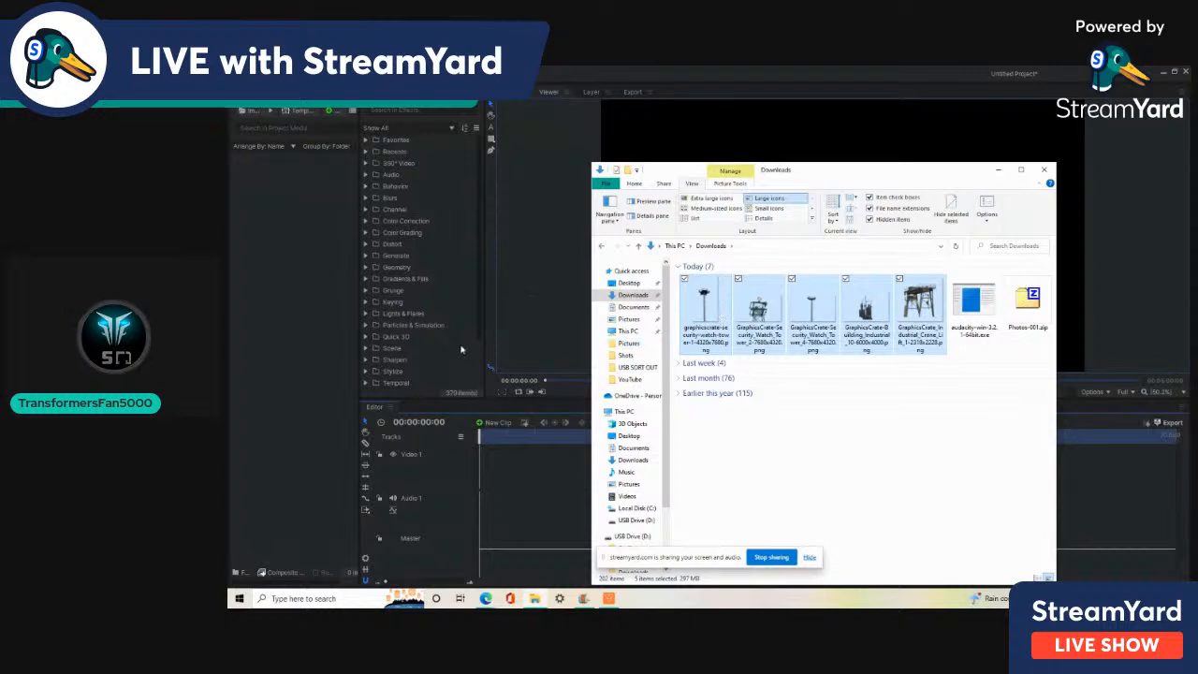
{"action": "left_click_drag", "start_coordinate": [709, 335], "coordinate": [293, 333]}
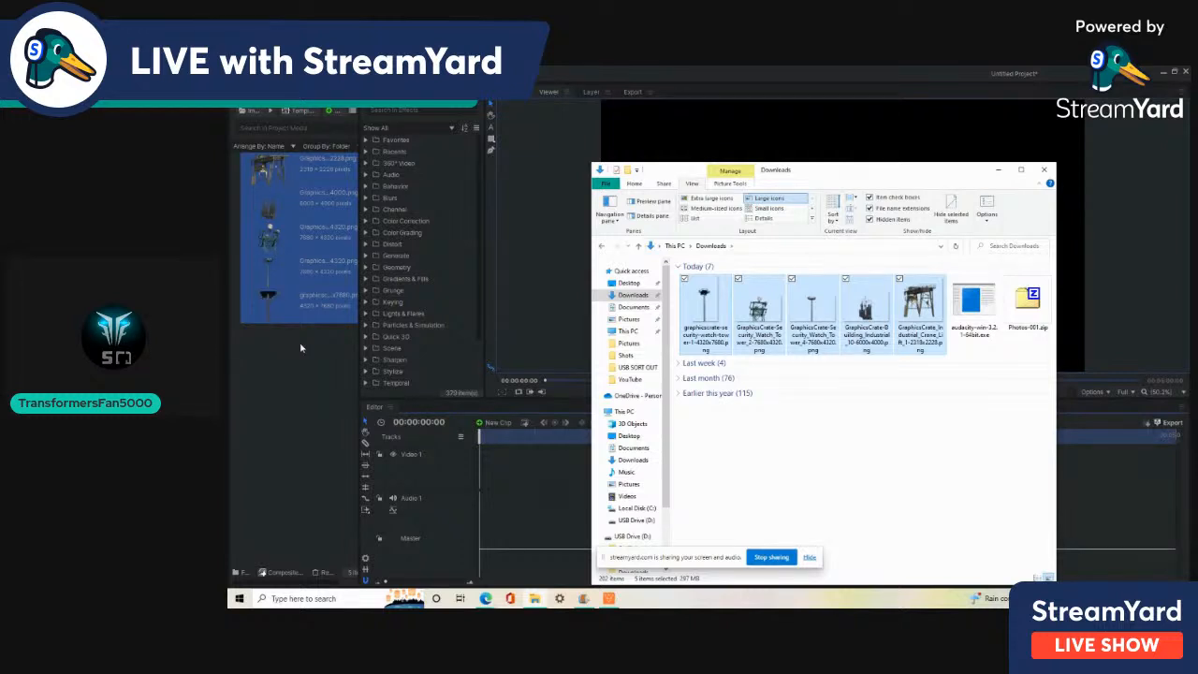
{"action": "left_click", "coordinate": [300, 348]}
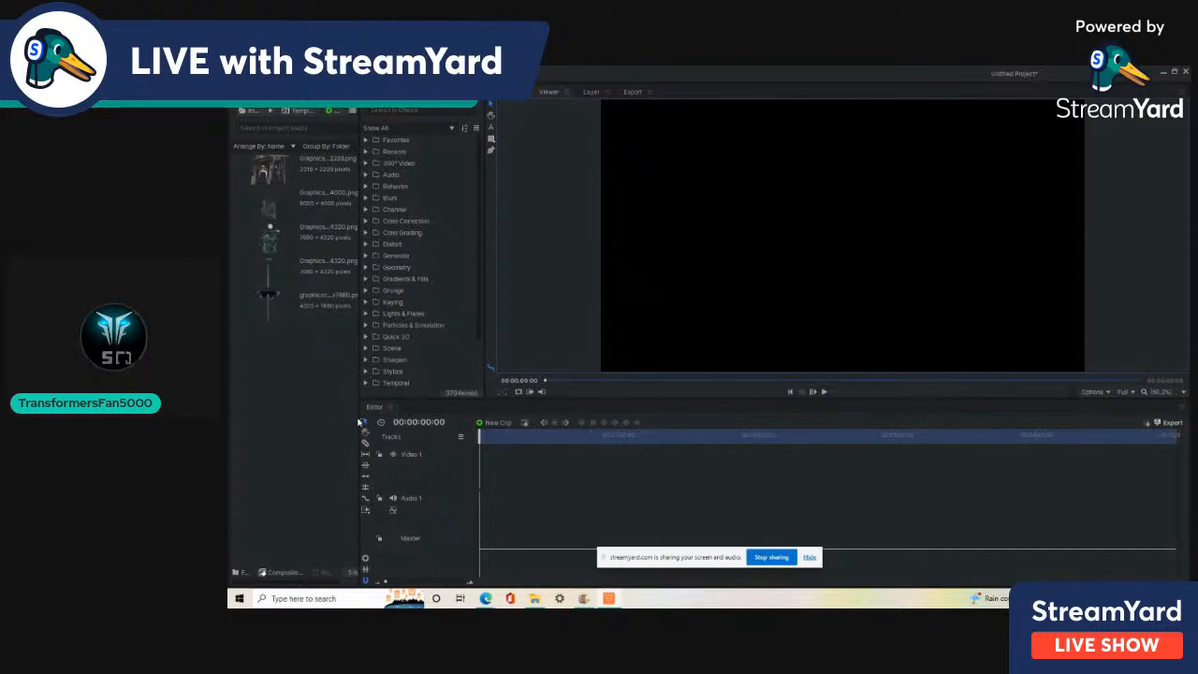
Apply the saved workspace "My Workspace 1" and make the Effects panel narrower to enlarge the Trimmer
{"action": "left_click", "coordinate": [402, 74]}
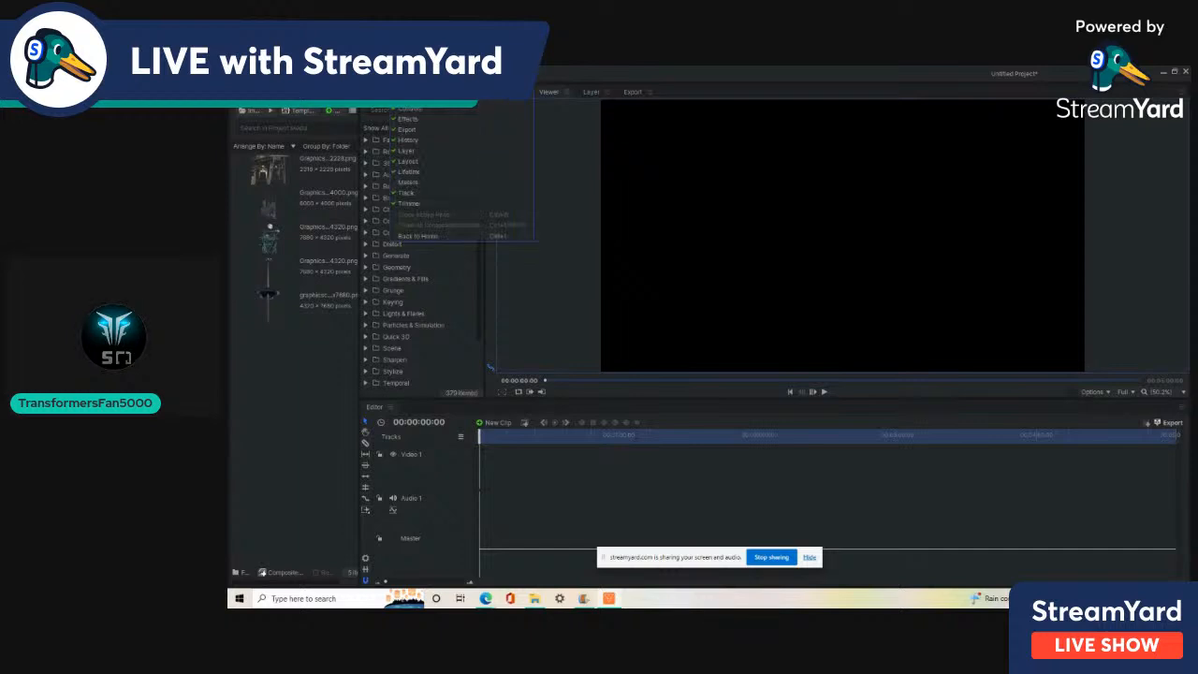
{"action": "mouse_move", "coordinate": [426, 88]}
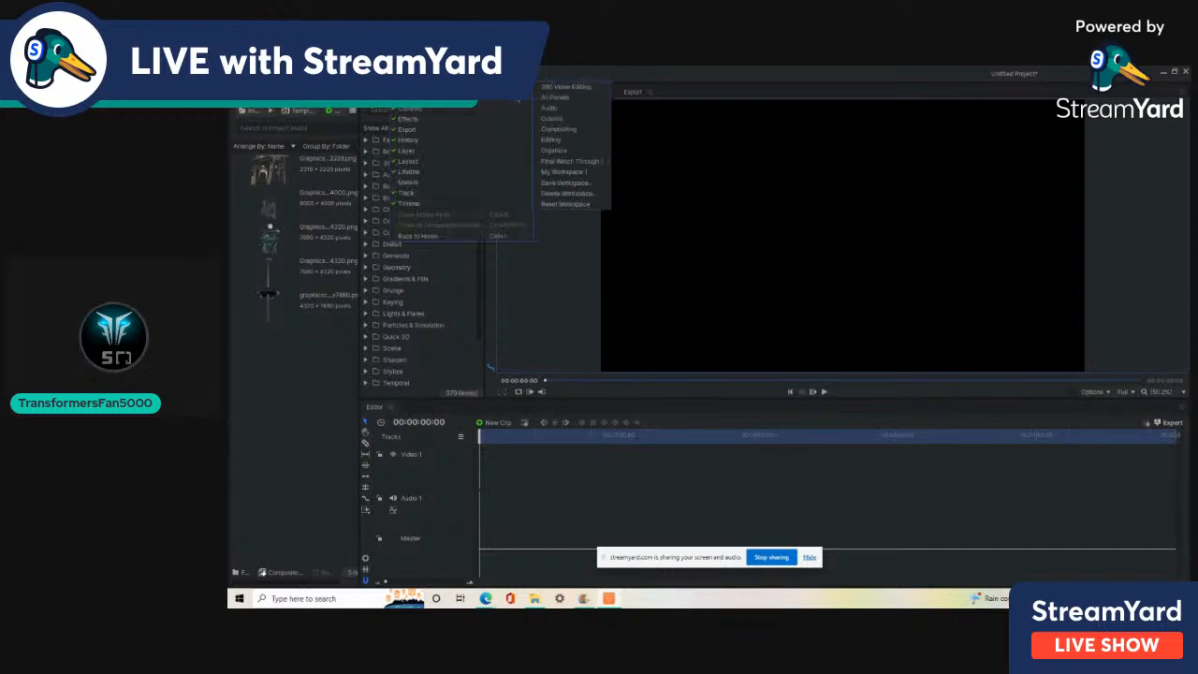
{"action": "left_click", "coordinate": [562, 172]}
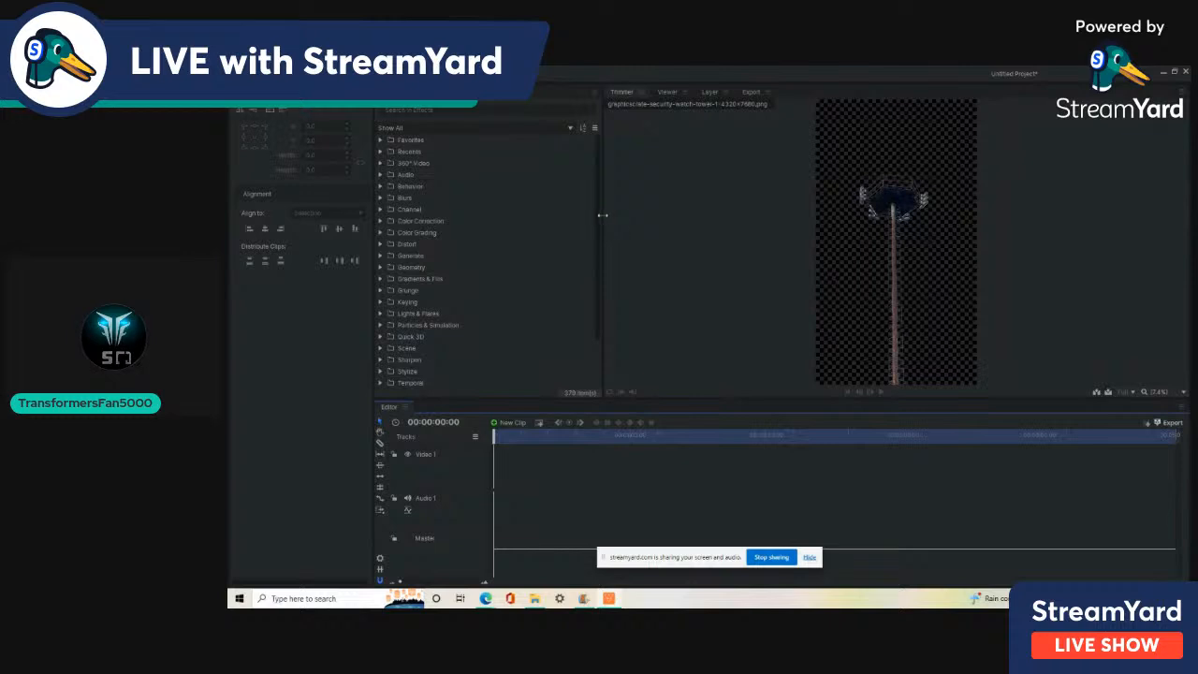
{"action": "left_click_drag", "start_coordinate": [602, 220], "coordinate": [552, 220]}
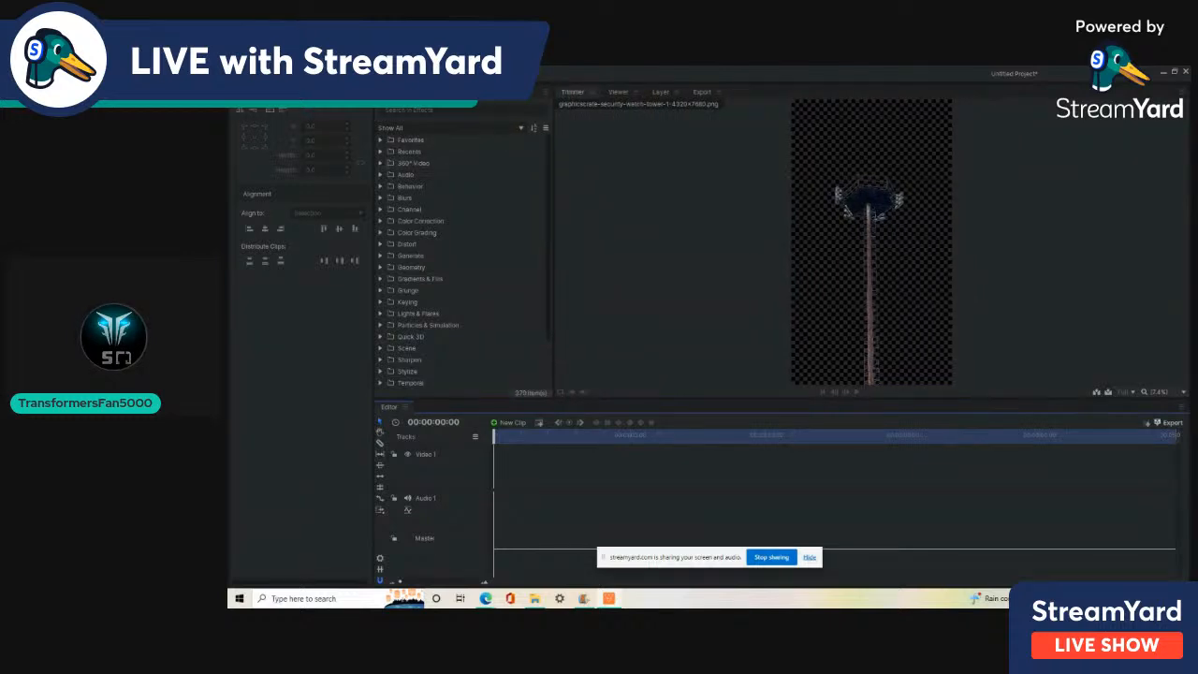
Show the audio Meters panel and narrow it to give the viewer and timeline more room
{"action": "left_click", "coordinate": [402, 74]}
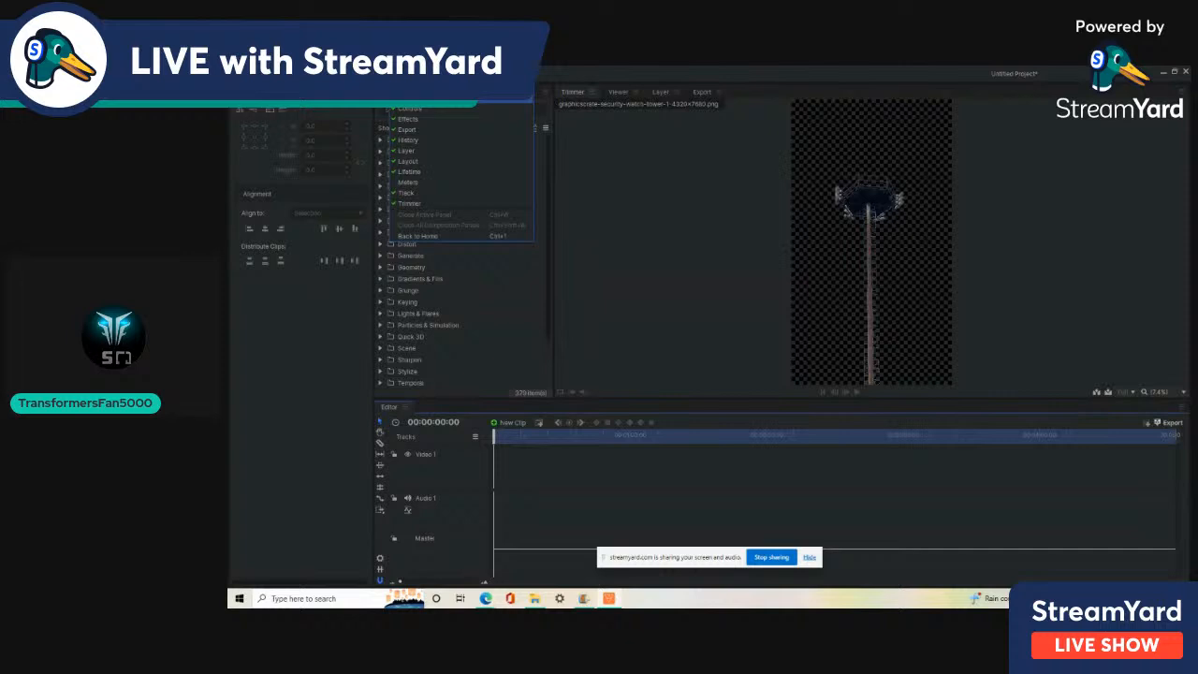
{"action": "left_click", "coordinate": [408, 182]}
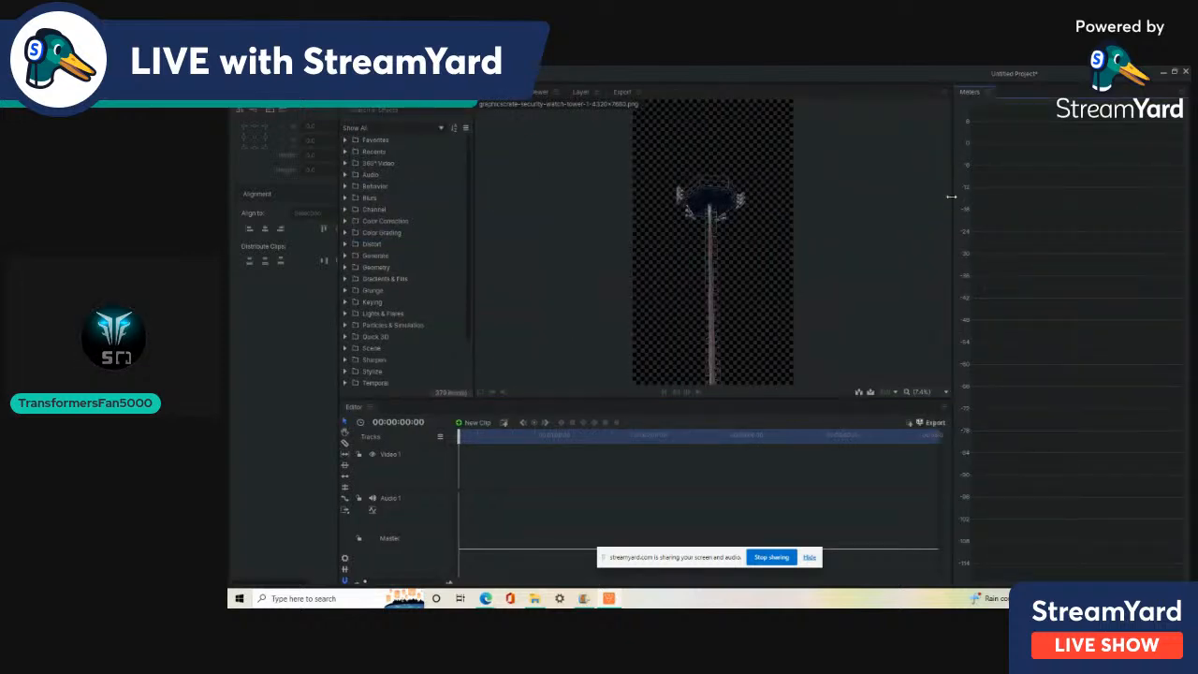
{"action": "left_click_drag", "start_coordinate": [951, 197], "coordinate": [1073, 198]}
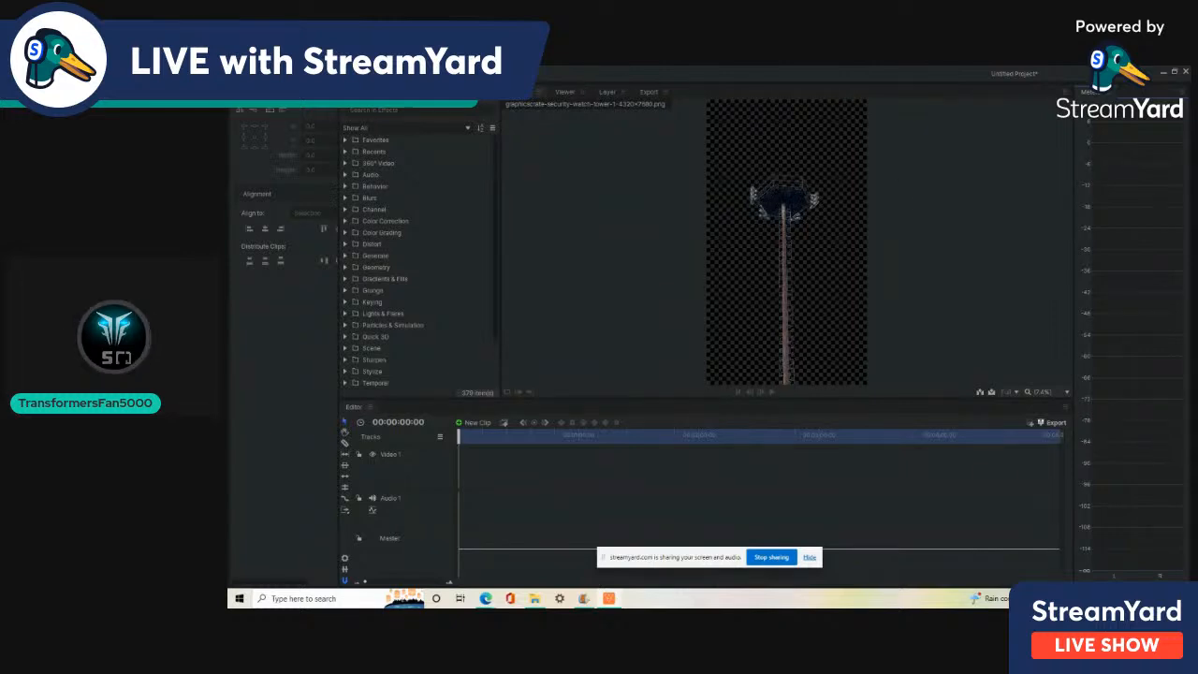
Display the project media, narrow the Effects panel and widen the Media panel so the file names are readable
{"action": "left_click", "coordinate": [249, 92]}
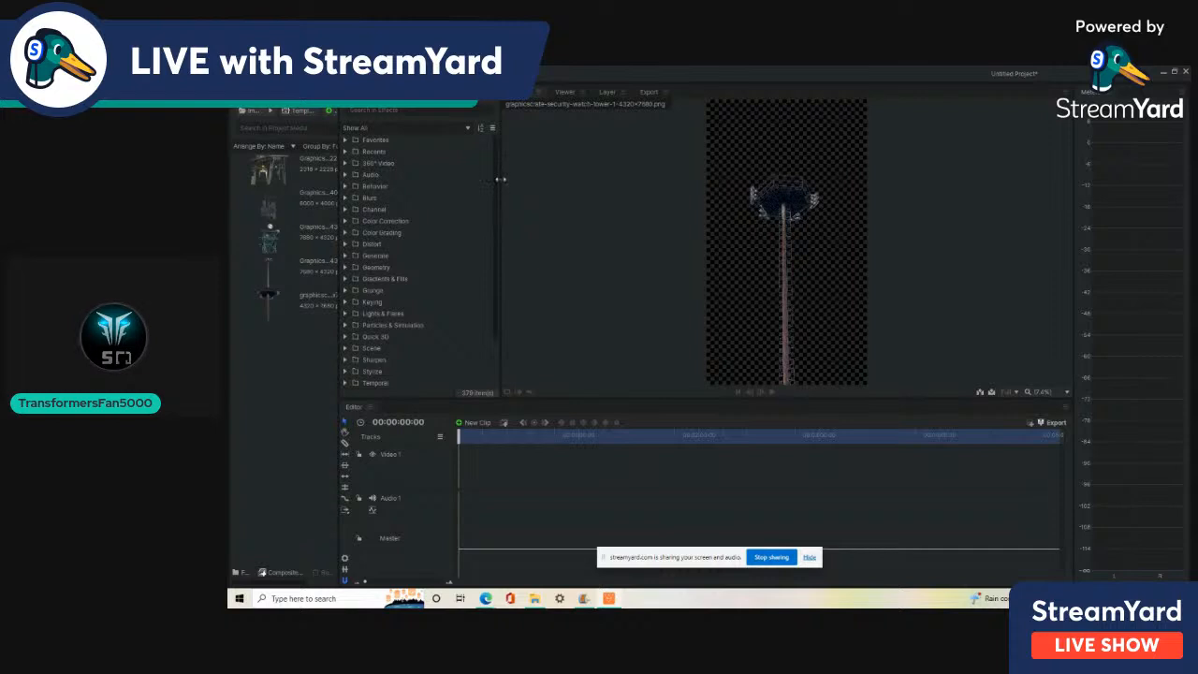
{"action": "left_click_drag", "start_coordinate": [499, 182], "coordinate": [452, 185]}
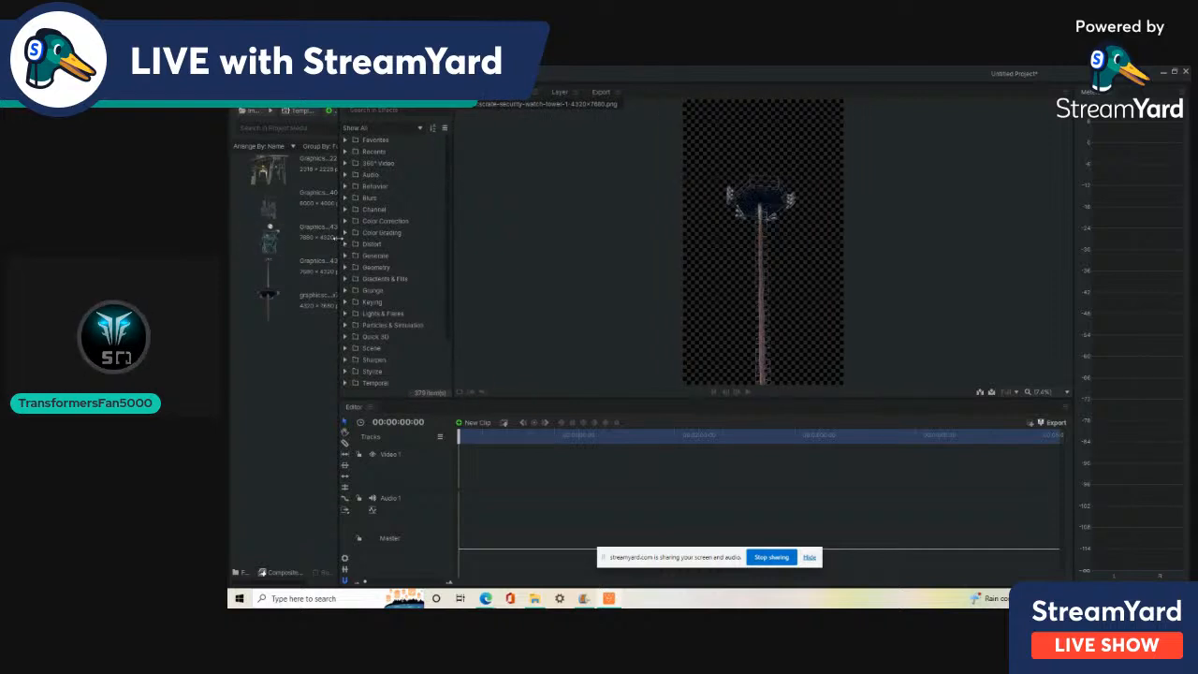
{"action": "left_click_drag", "start_coordinate": [342, 243], "coordinate": [428, 243]}
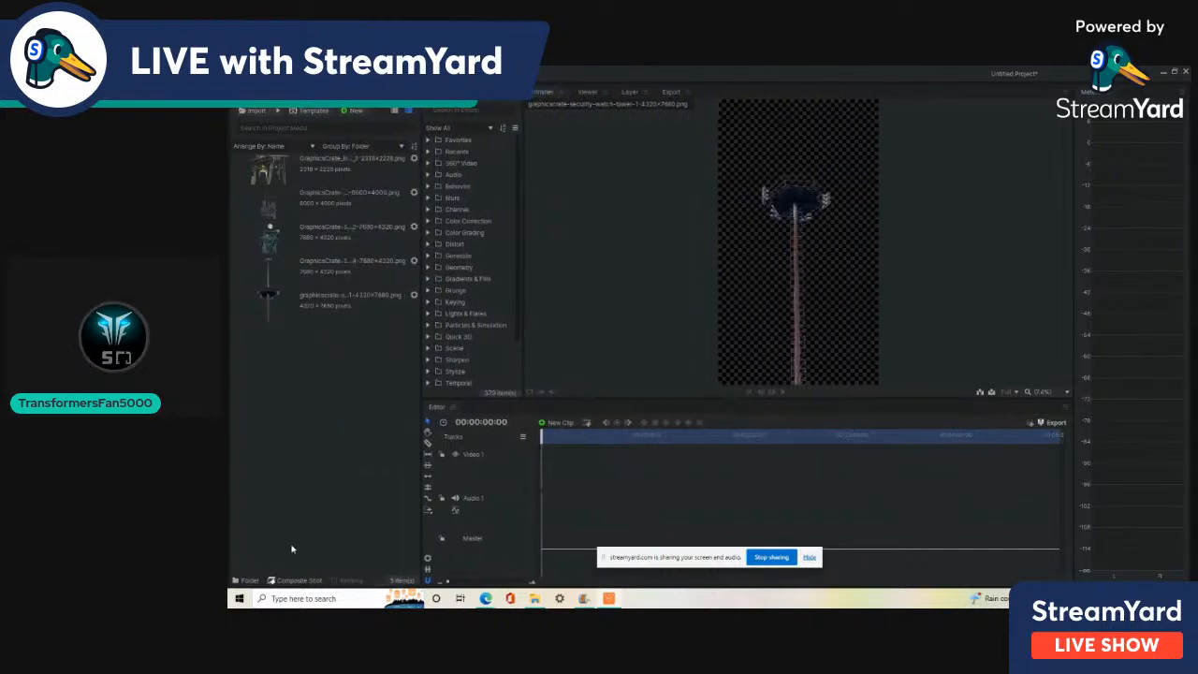
Create a 1080p Full HD, 30 fps composite shot named "Oil Rig Shot" with a duration of 15 seconds
{"action": "left_click", "coordinate": [296, 581]}
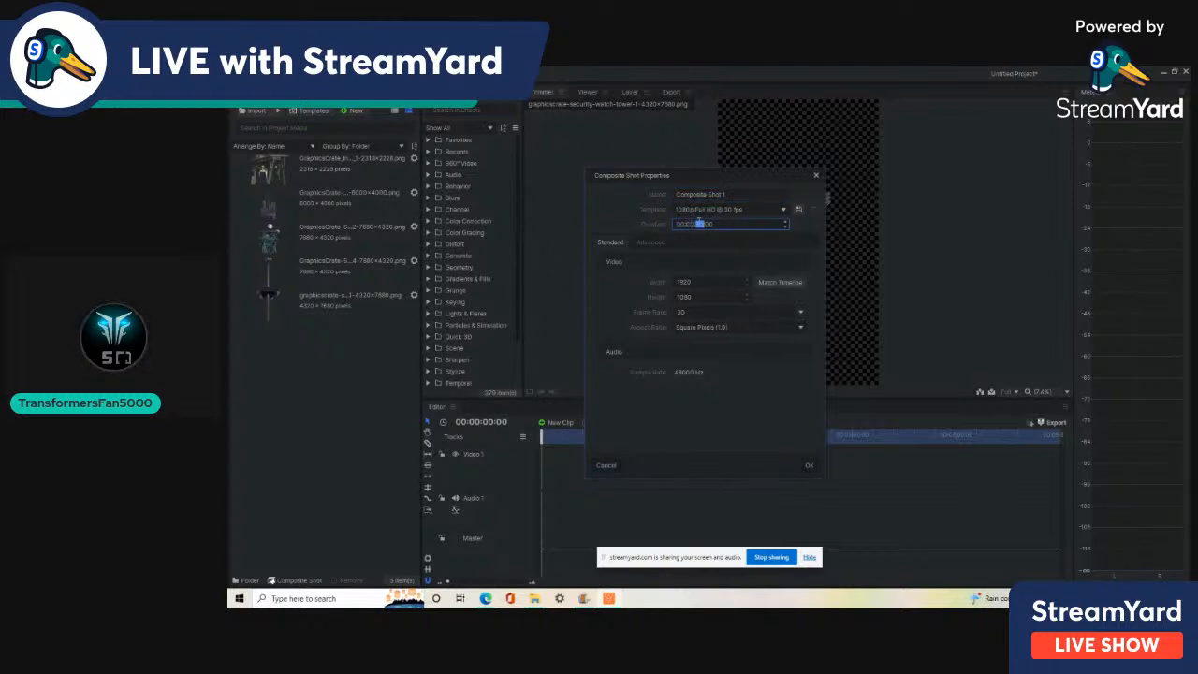
{"action": "type", "text": "10"}
{"action": "left_click_drag", "start_coordinate": [736, 194], "coordinate": [628, 191]}
{"action": "type", "text": "Ch"}
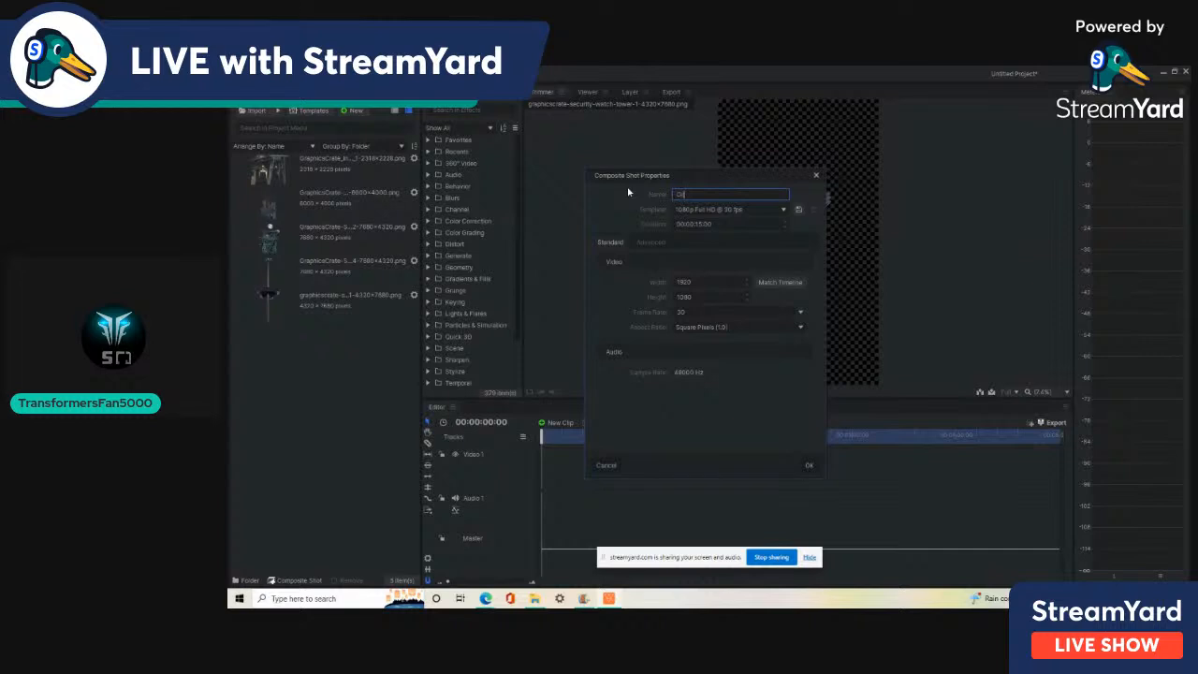
{"action": "type", "text": "ertron"}
{"action": "key", "text": "Return"}
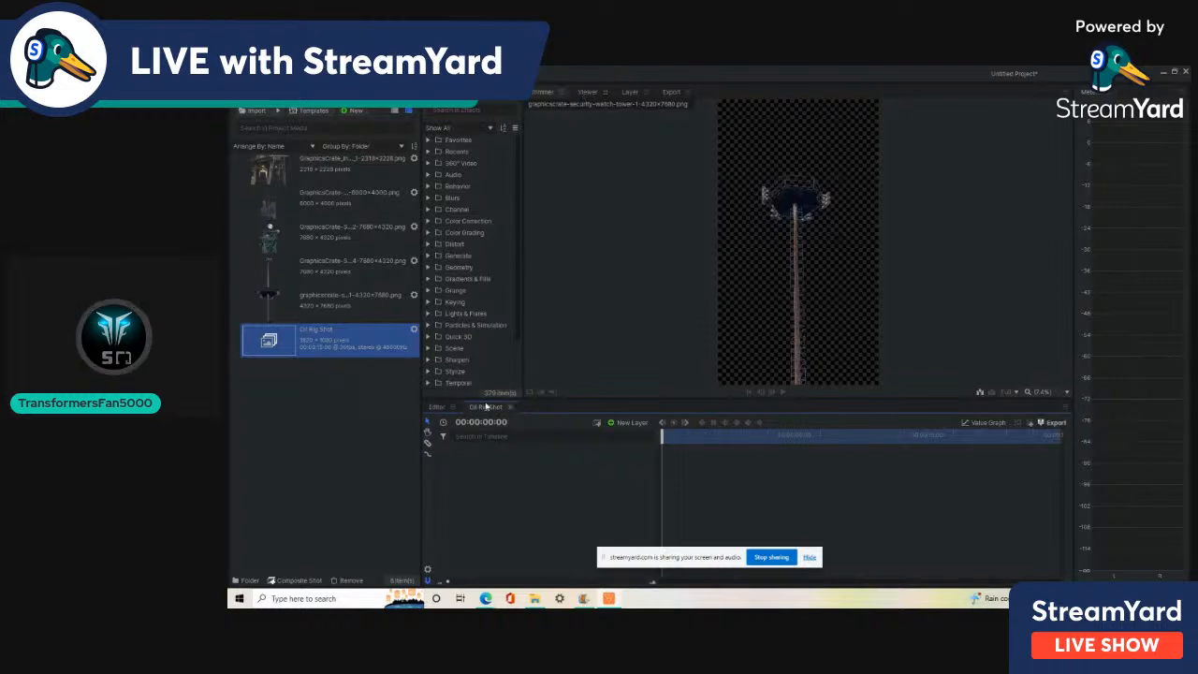
Compare the Editor and Oil Rig Shot timelines, and preview the watch tower and industrial building images in the Trimmer
{"action": "left_click", "coordinate": [440, 408]}
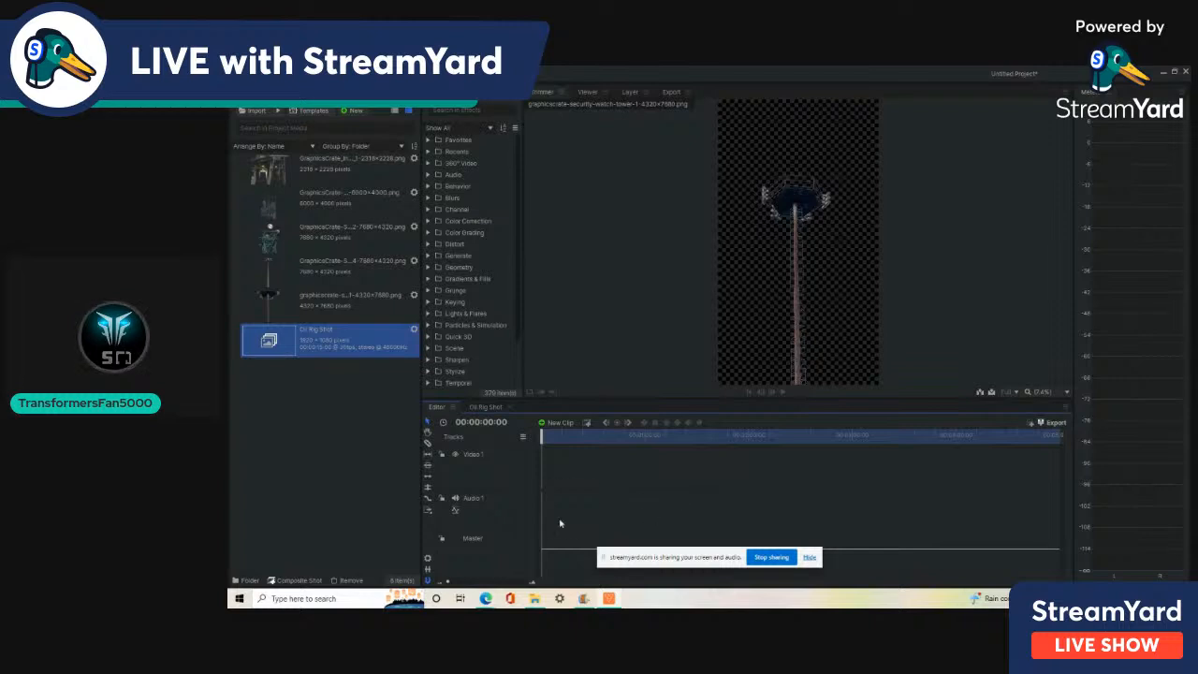
{"action": "left_click", "coordinate": [493, 409]}
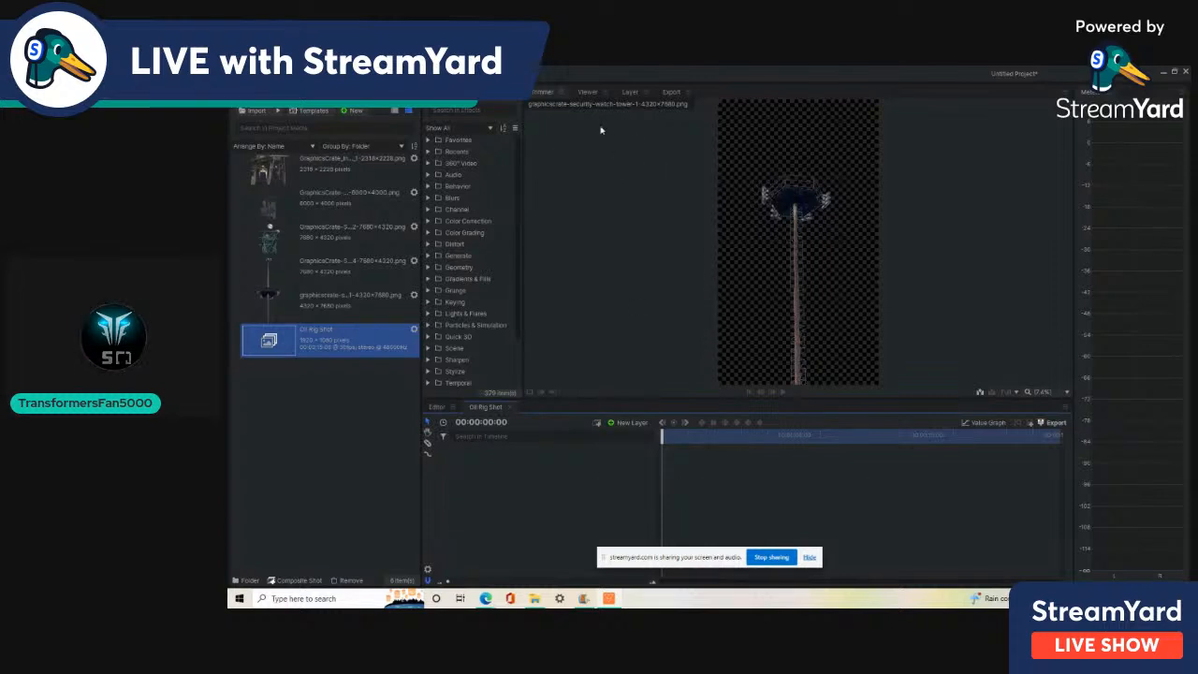
{"action": "left_click", "coordinate": [344, 268]}
{"action": "left_click", "coordinate": [356, 237]}
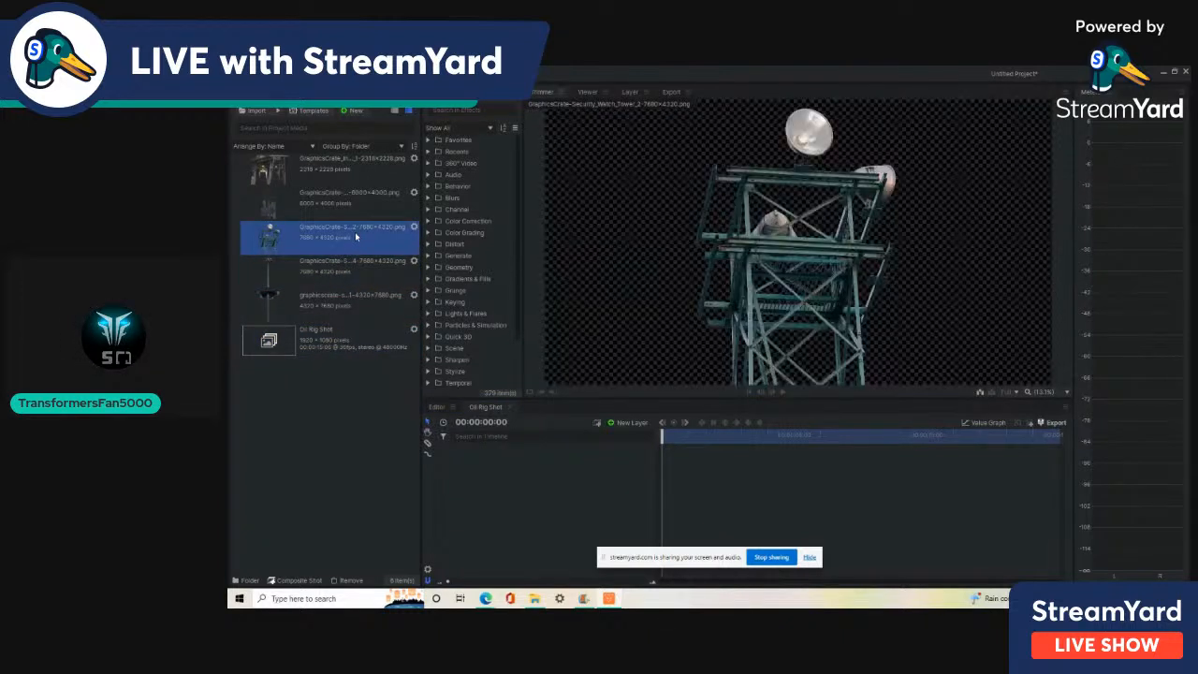
{"action": "left_click", "coordinate": [360, 192]}
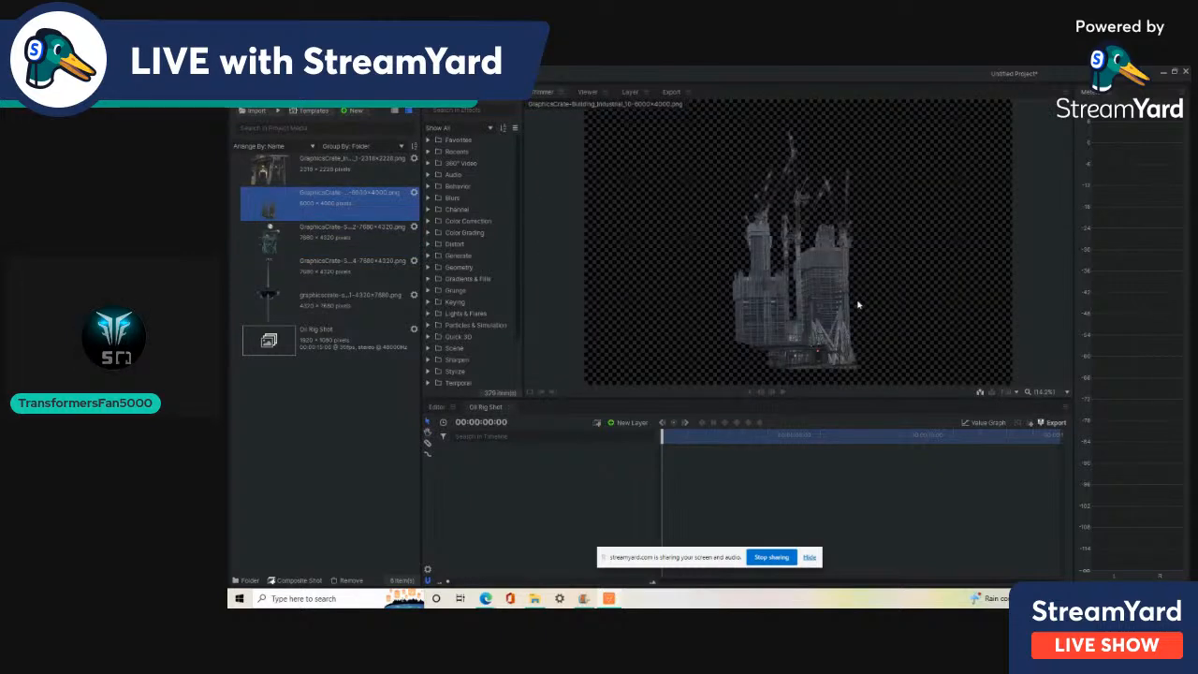
Preview the industrial crane lift image and add it as a layer to the Oil Rig Shot timeline, showing its full bounds in the viewer
{"action": "key", "text": "Up"}
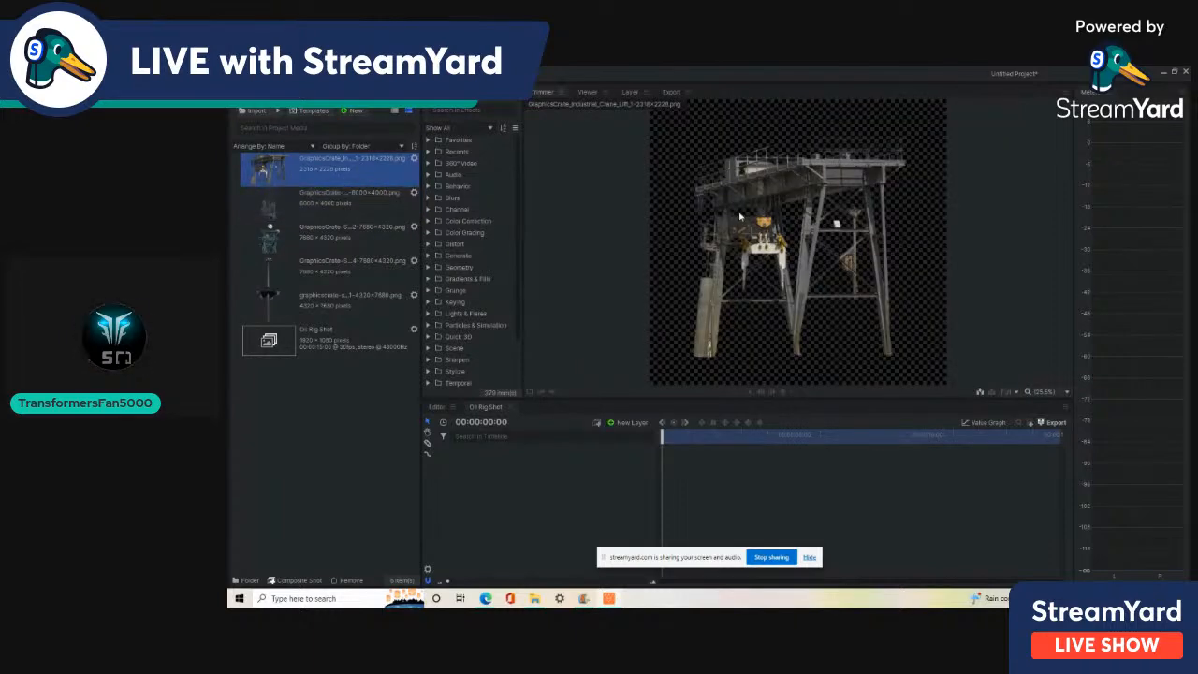
{"action": "left_click_drag", "start_coordinate": [737, 281], "coordinate": [583, 461]}
{"action": "left_click", "coordinate": [587, 92]}
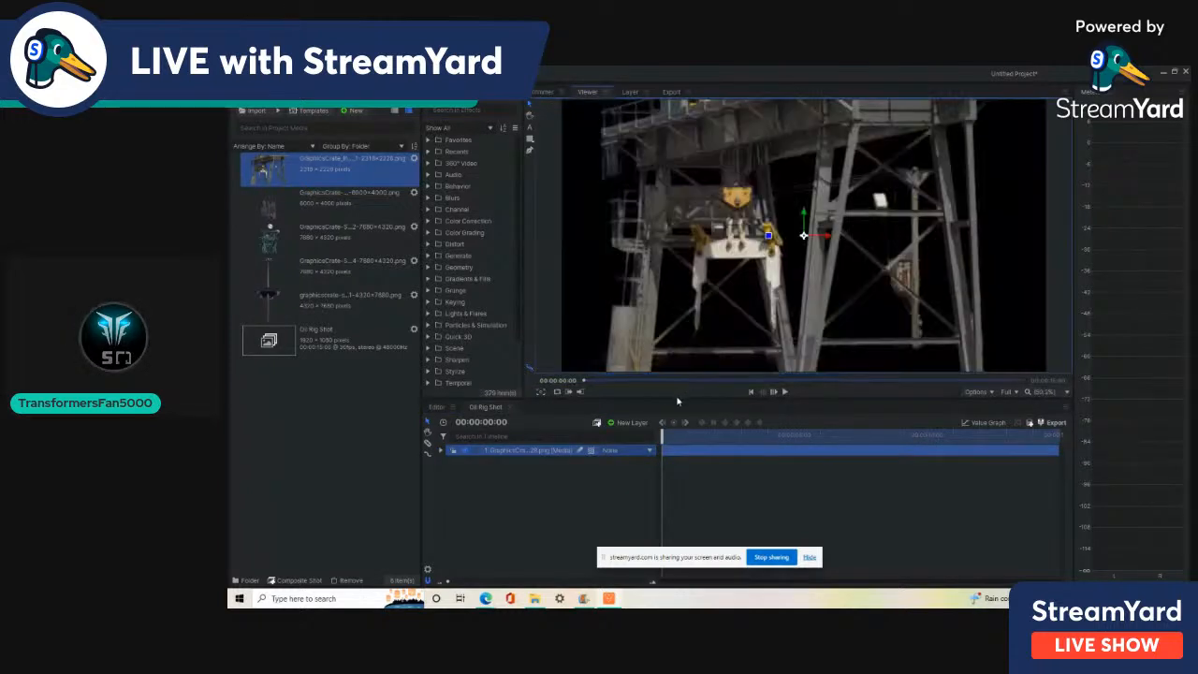
{"action": "scroll", "coordinate": [720, 263], "scroll_direction": "down", "scroll_amount": 4}
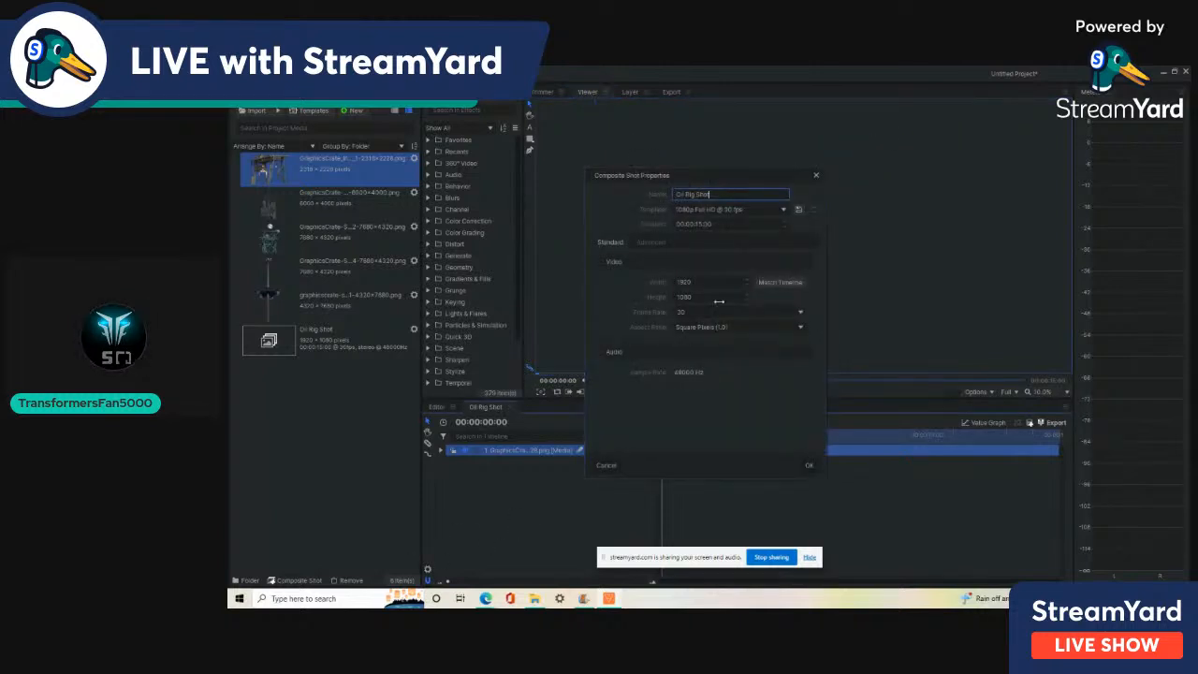
{"action": "left_click", "coordinate": [608, 465]}
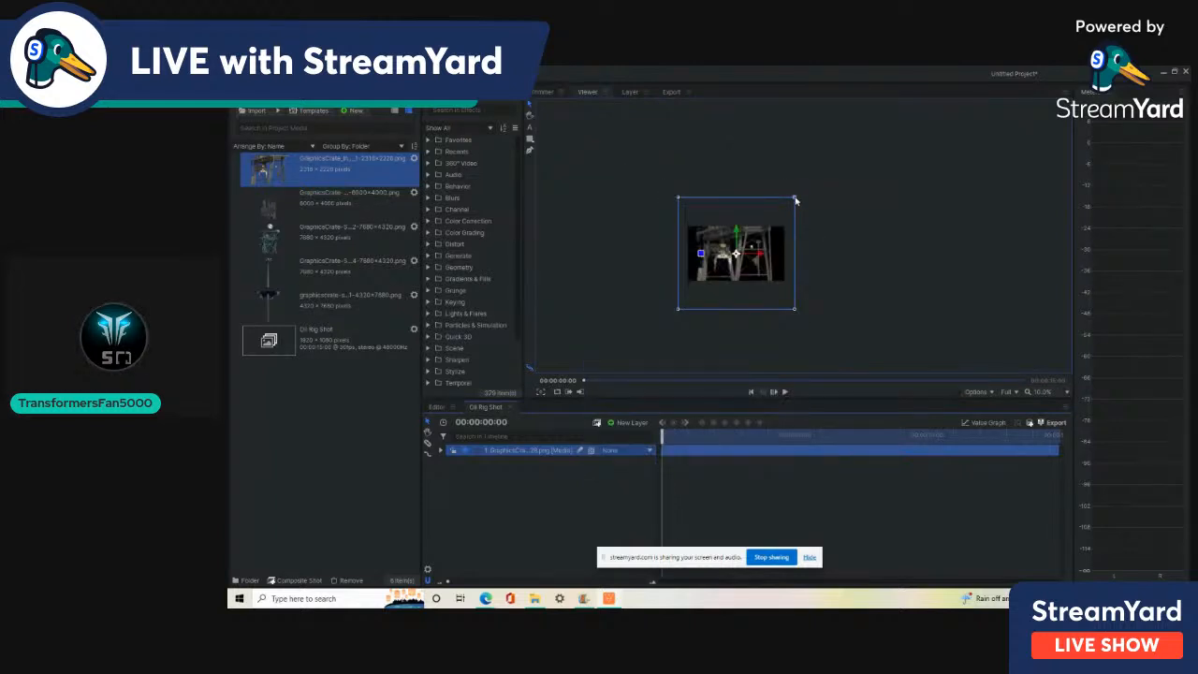
Shrink the crane lift image and stretch it into a wide, low platform positioned slightly below the frame's centre
{"action": "mouse_move", "coordinate": [796, 198]}
{"action": "left_mouse_down"}
{"action": "mouse_move", "coordinate": [766, 225]}
{"action": "mouse_move", "coordinate": [813, 195]}
{"action": "left_mouse_up"}
{"action": "scroll", "coordinate": [761, 239], "scroll_direction": "up", "scroll_amount": 3}
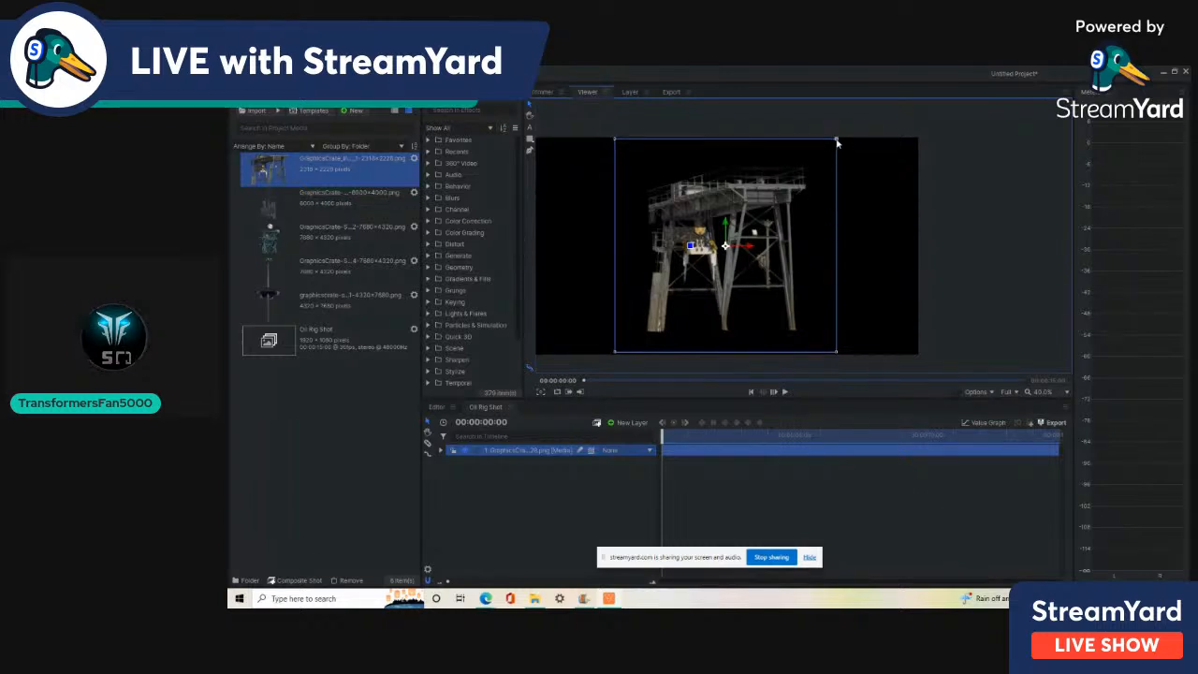
{"action": "left_click_drag", "start_coordinate": [838, 143], "coordinate": [889, 194]}
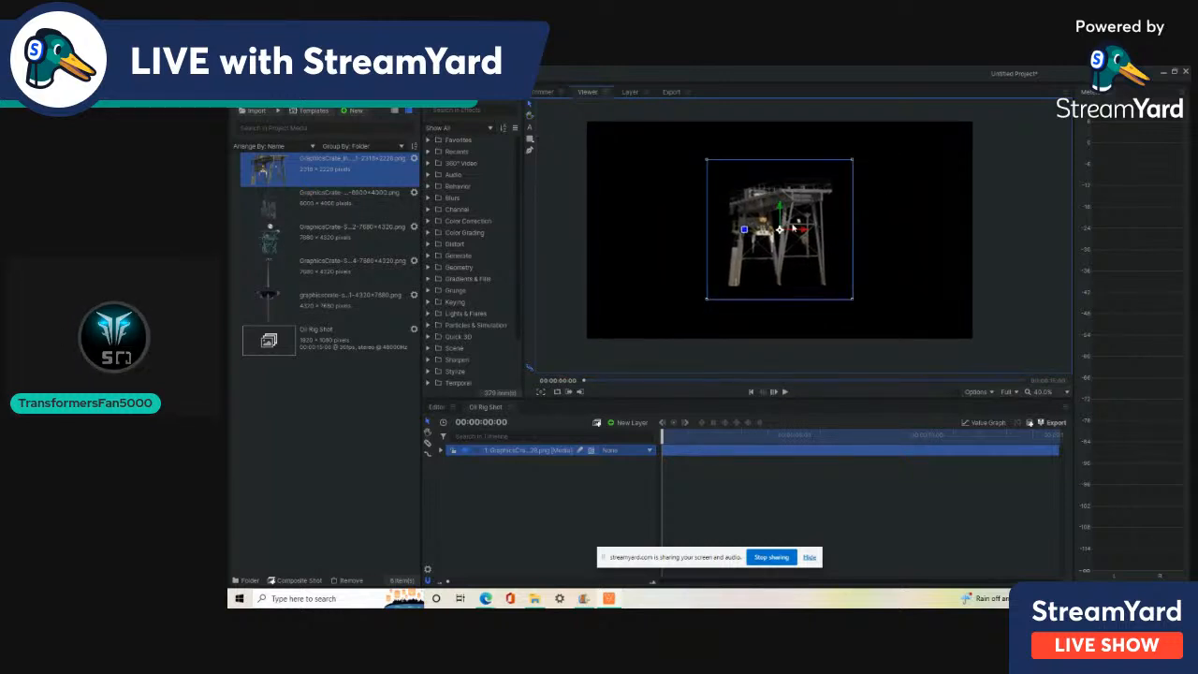
{"action": "left_click_drag", "start_coordinate": [781, 231], "coordinate": [763, 259]}
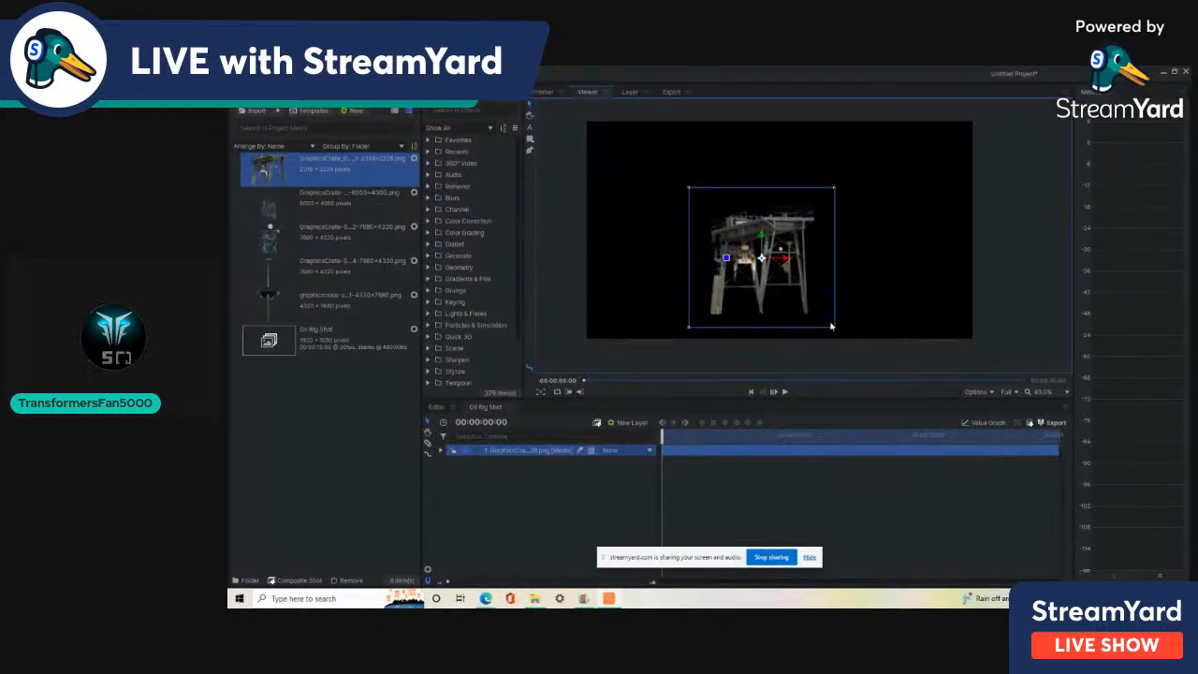
{"action": "left_click_drag", "start_coordinate": [835, 331], "coordinate": [951, 311]}
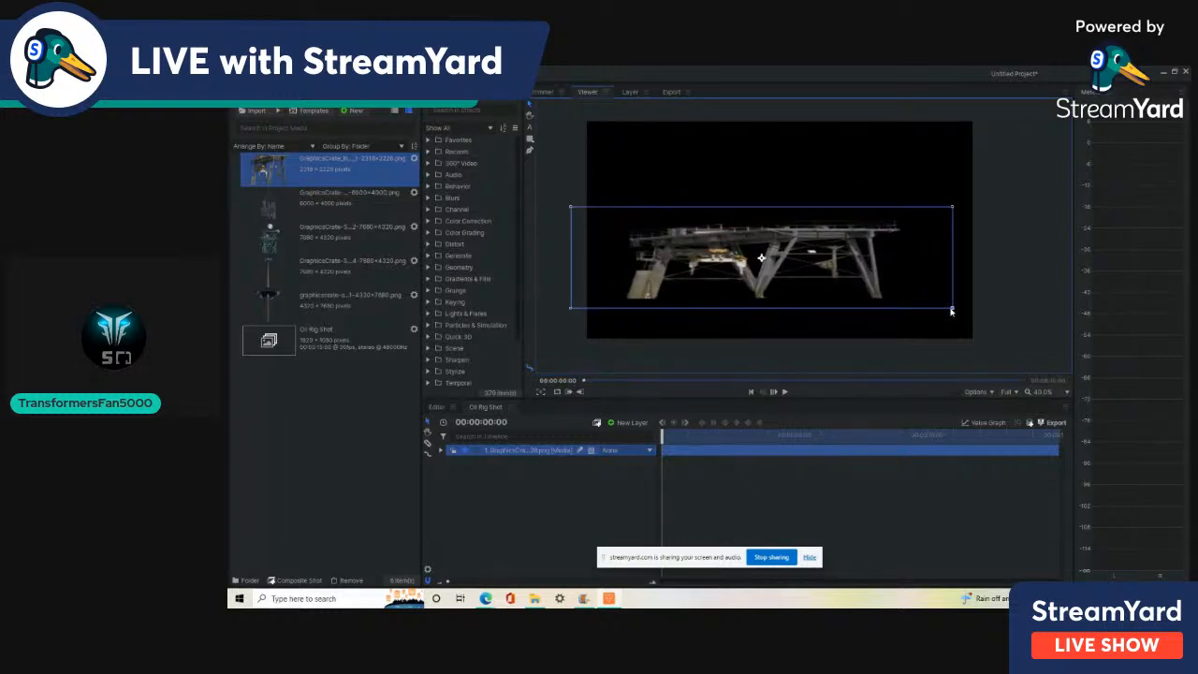
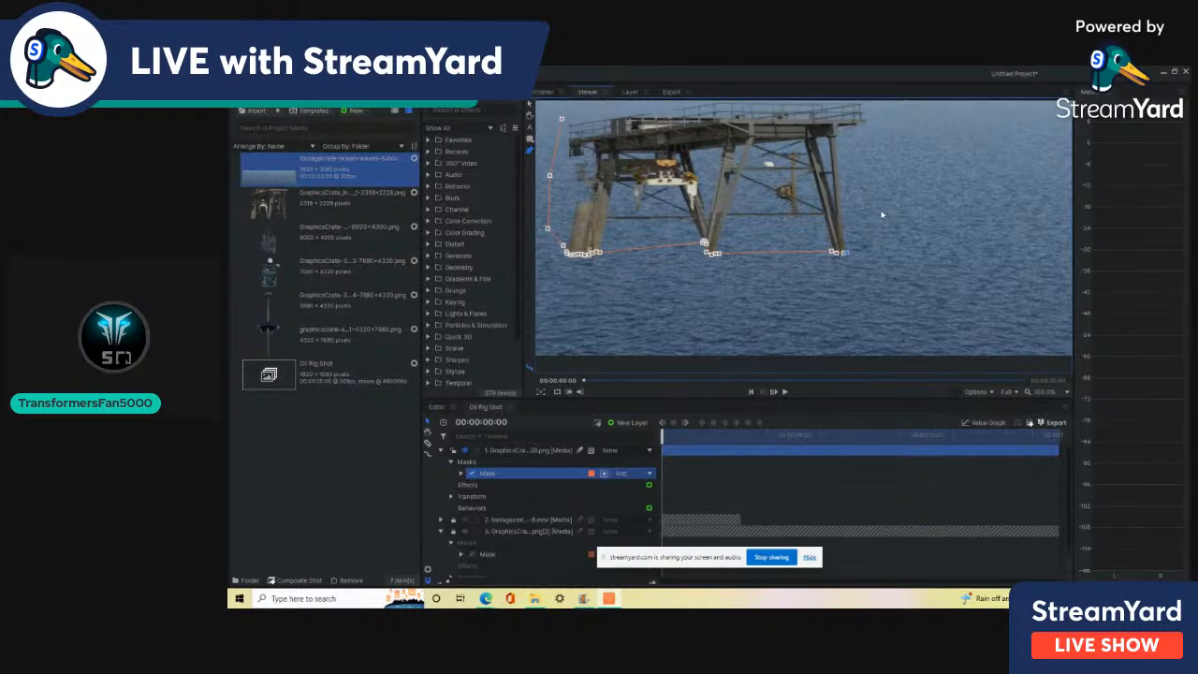
Finish the freehand mask around the crane platform by placing its remaining points around the deck's upper edge and closing the outline
{"action": "left_click_drag", "start_coordinate": [968, 261], "coordinate": [969, 332]}
{"action": "left_click", "coordinate": [900, 169]}
{"action": "left_click", "coordinate": [829, 150]}
{"action": "left_click", "coordinate": [666, 155]}
{"action": "left_click", "coordinate": [579, 155]}
{"action": "left_click", "coordinate": [563, 188]}
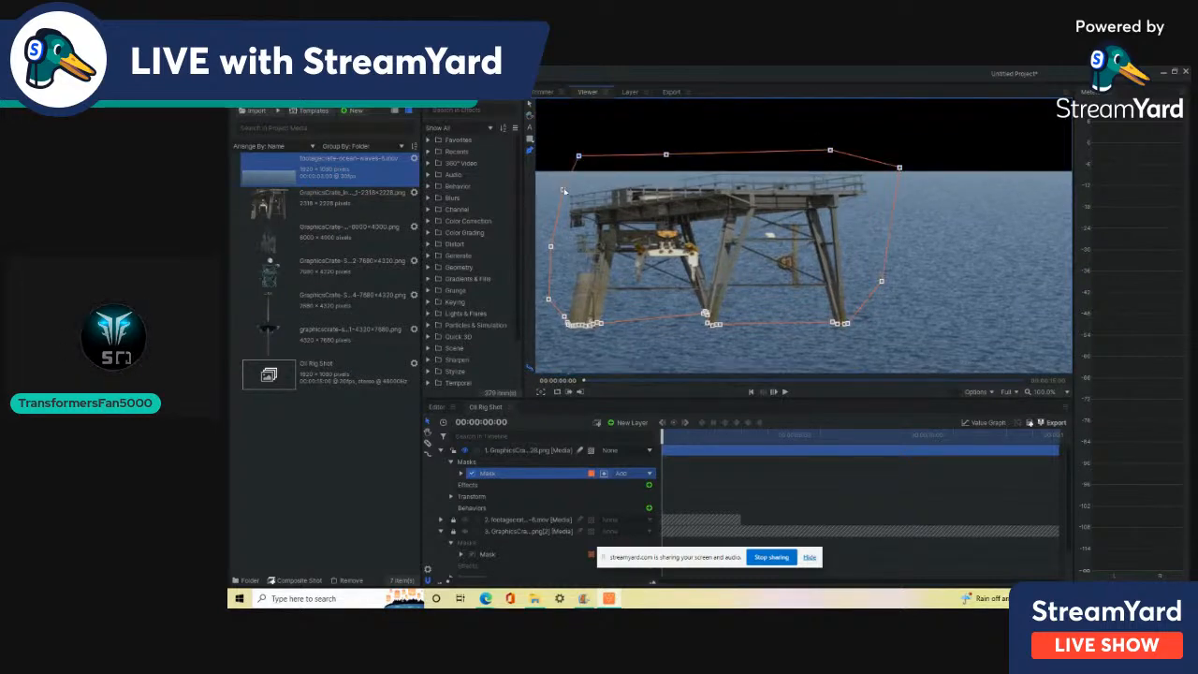
{"action": "left_click", "coordinate": [543, 452]}
Examine the masked platform legs against the ocean water, both close up and with the whole frame in view at 00:00:00:27
{"action": "scroll", "coordinate": [574, 326], "scroll_direction": "up", "scroll_amount": 2}
{"action": "scroll", "coordinate": [608, 342], "scroll_direction": "up", "scroll_amount": 1}
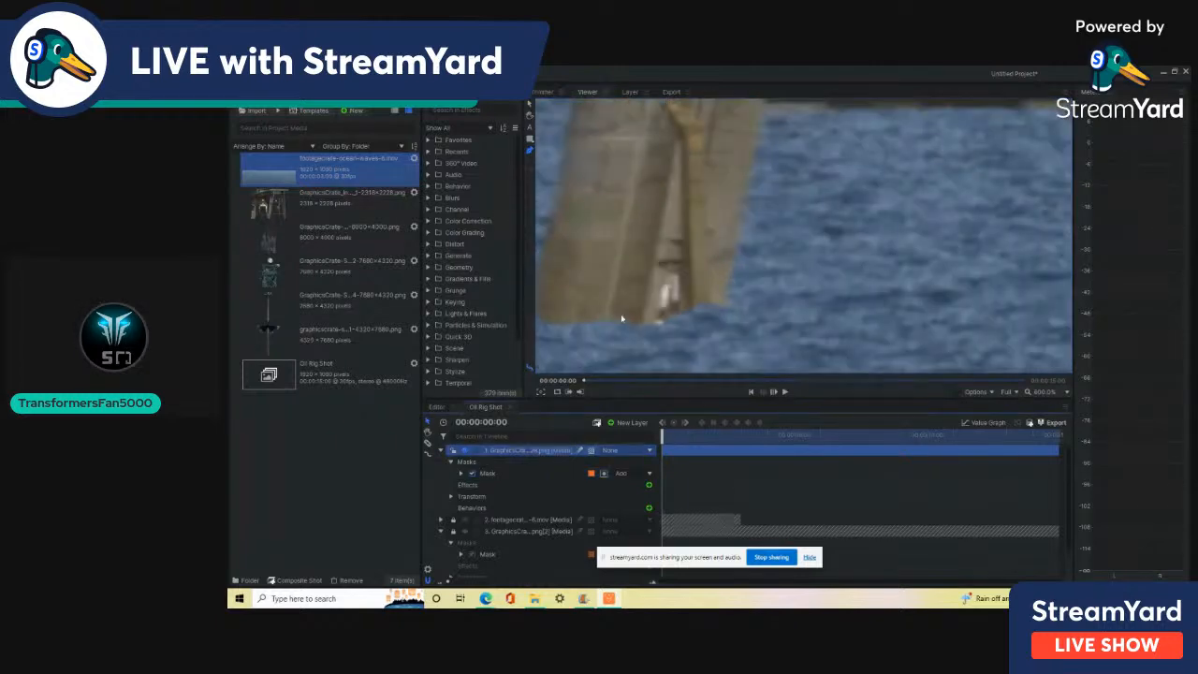
{"action": "scroll", "coordinate": [717, 317], "scroll_direction": "down", "scroll_amount": 3}
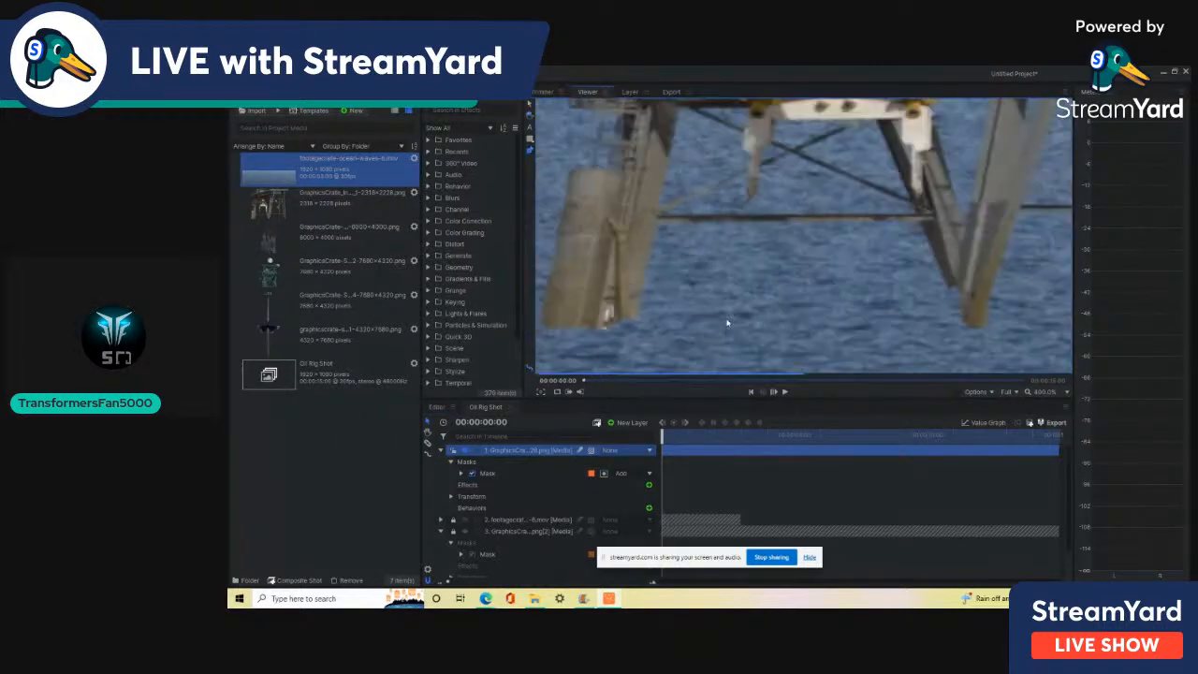
{"action": "scroll", "coordinate": [719, 310], "scroll_direction": "up", "scroll_amount": 2}
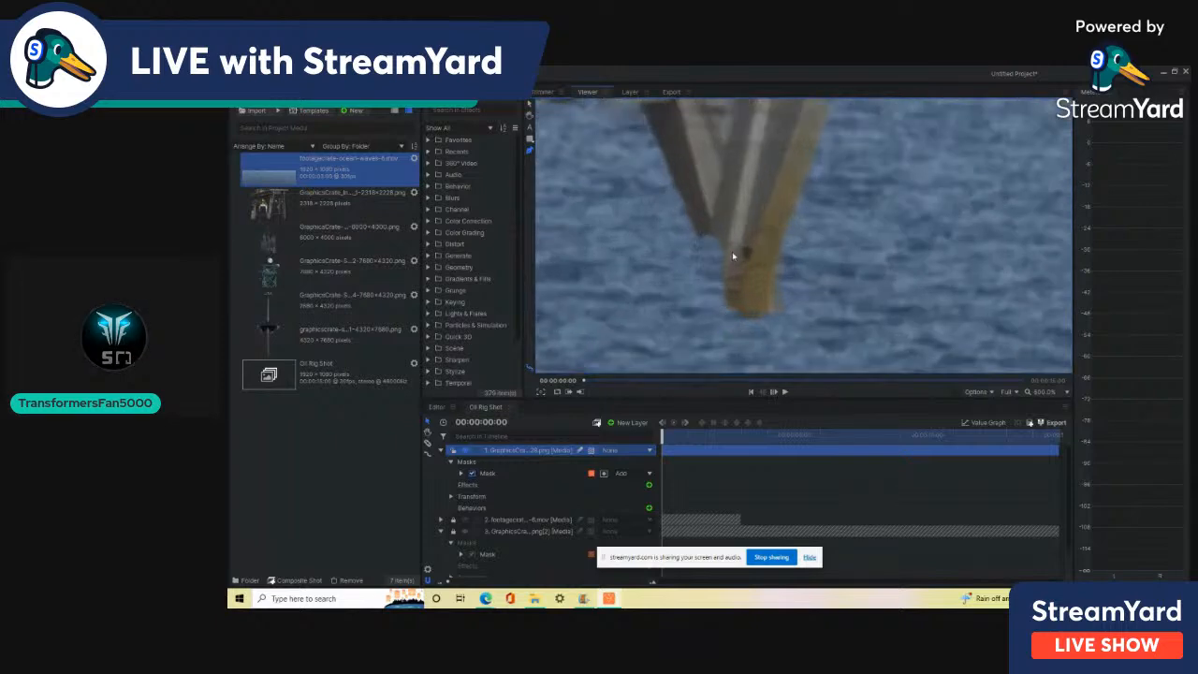
{"action": "scroll", "coordinate": [783, 299], "scroll_direction": "down", "scroll_amount": 6}
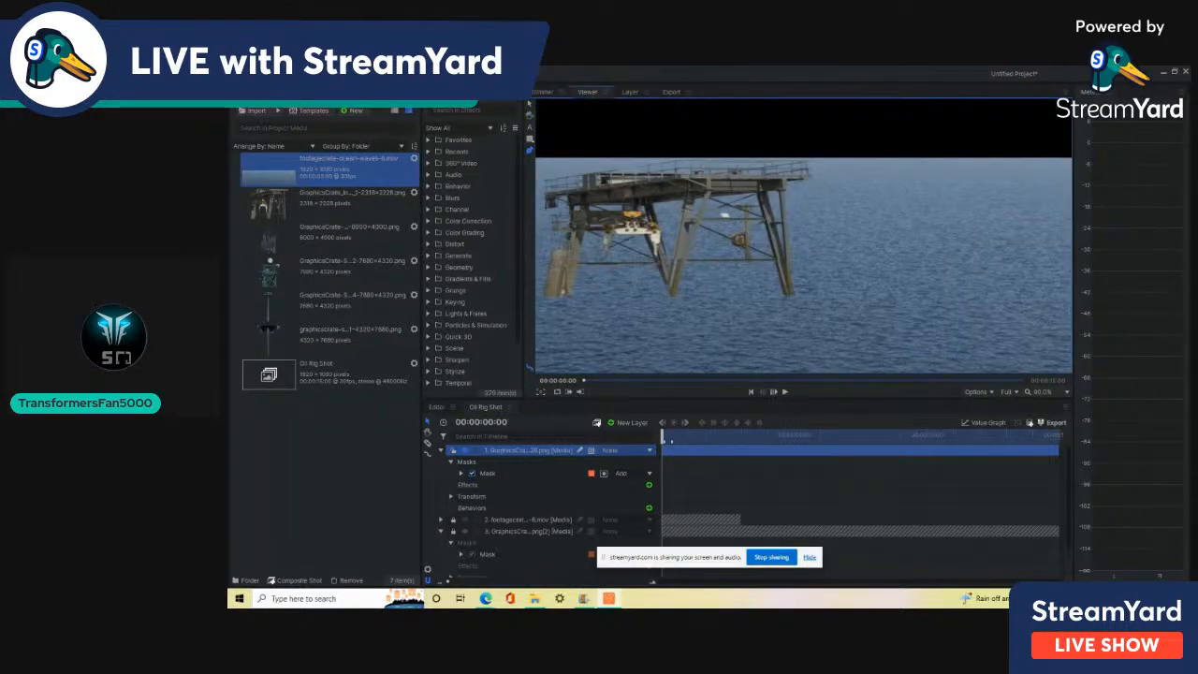
{"action": "left_click_drag", "start_coordinate": [663, 436], "coordinate": [688, 439]}
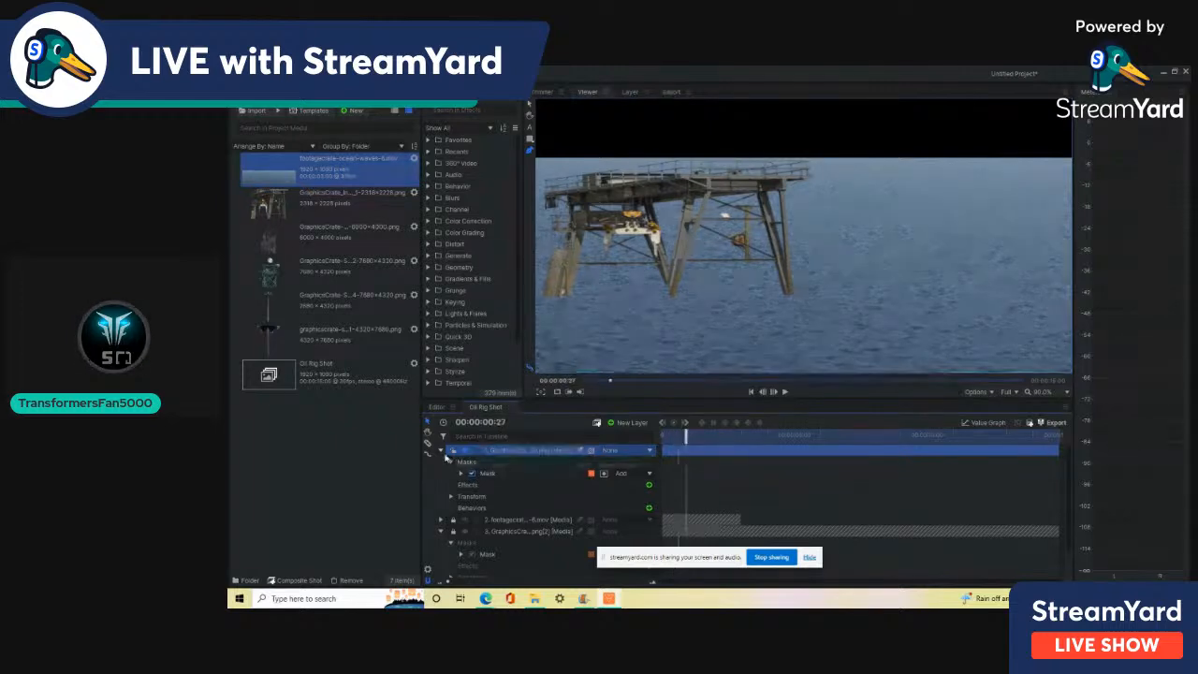
{"action": "left_click", "coordinate": [441, 450]}
{"action": "left_click_drag", "start_coordinate": [600, 292], "coordinate": [688, 302]}
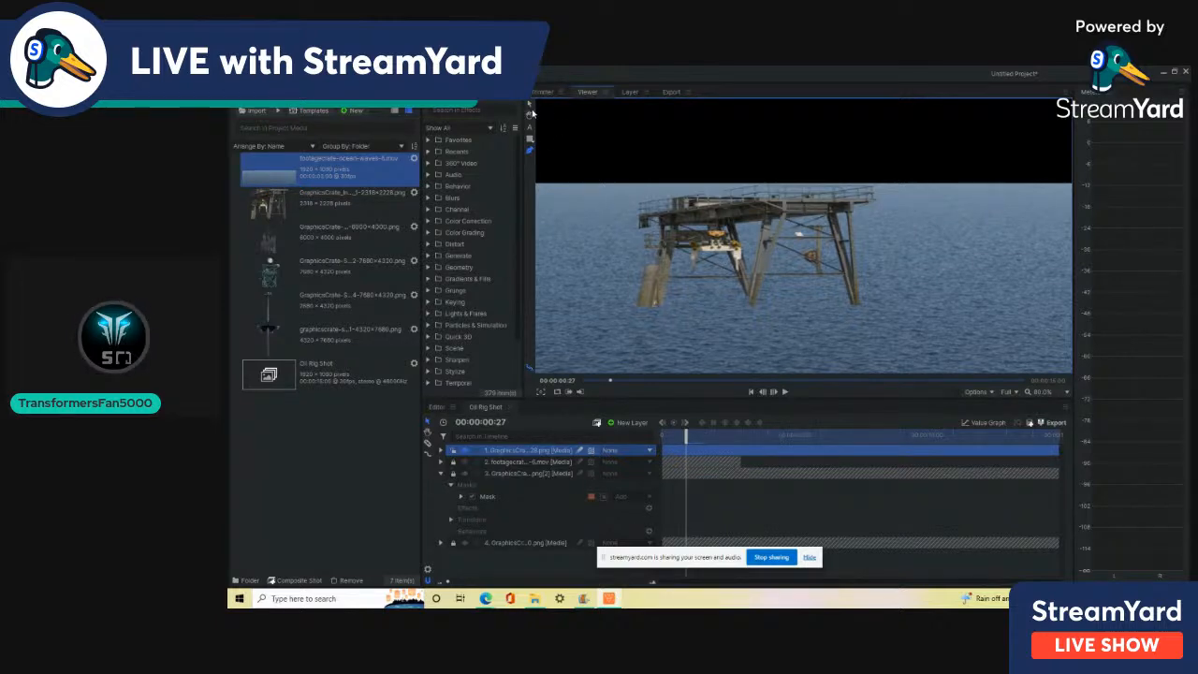
{"action": "left_click", "coordinate": [593, 261]}
{"action": "scroll", "coordinate": [593, 260], "scroll_direction": "down", "scroll_amount": 1}
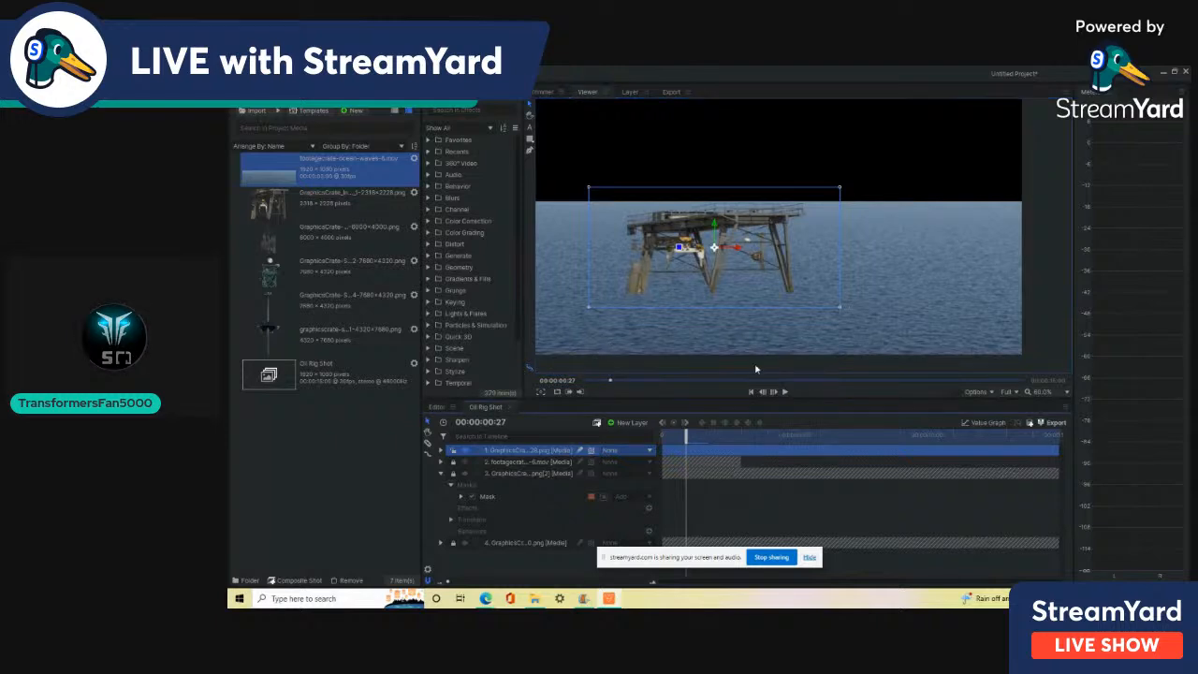
{"action": "scroll", "coordinate": [744, 327], "scroll_direction": "down", "scroll_amount": 2}
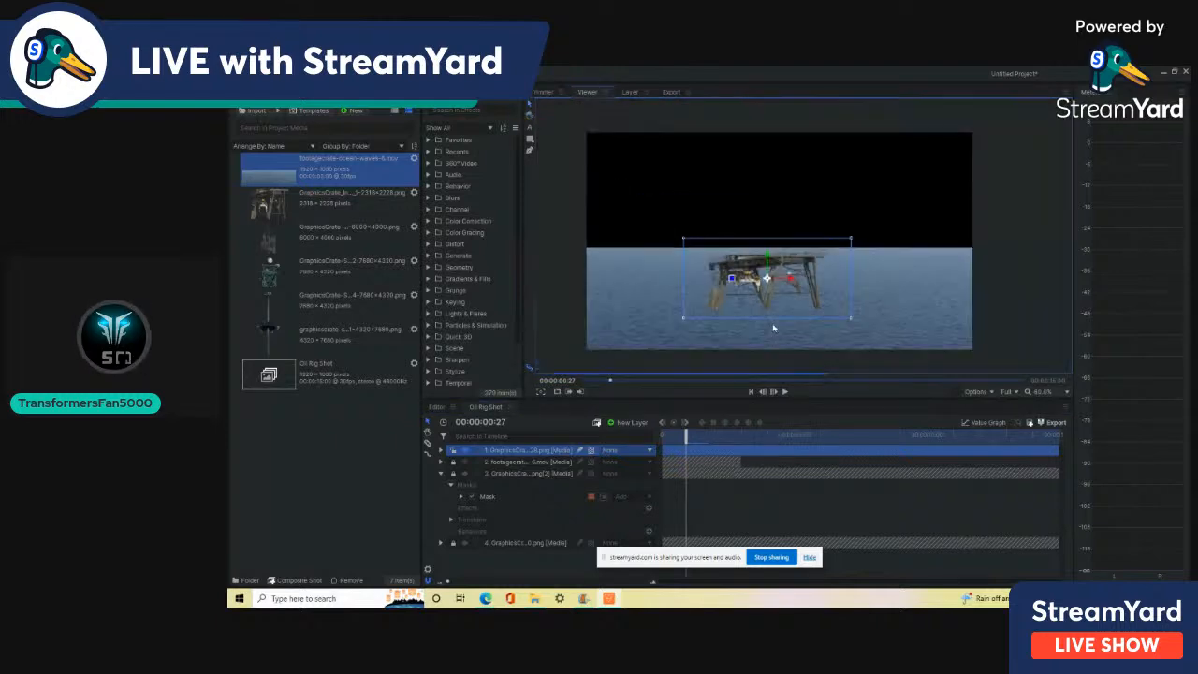
{"action": "left_click", "coordinate": [751, 366]}
{"action": "left_click_drag", "start_coordinate": [765, 349], "coordinate": [760, 316]}
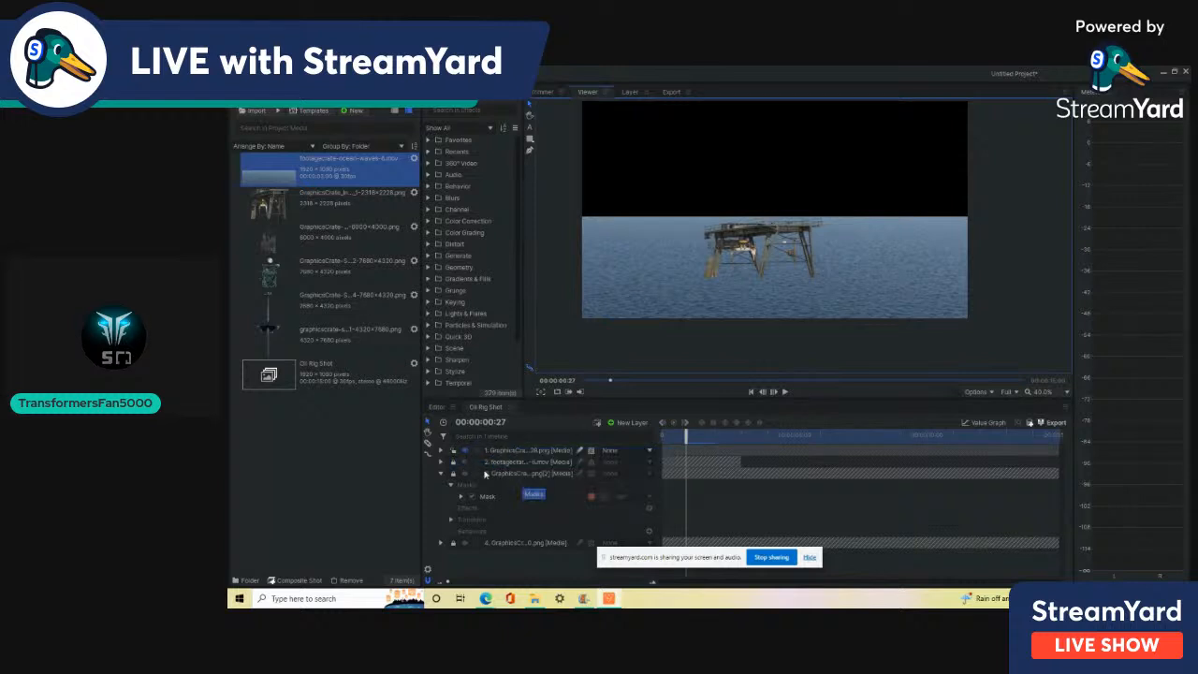
Unlock and show the masked industrial building layer, and place it between the crane platform and ocean footage layers
{"action": "left_click", "coordinate": [453, 474]}
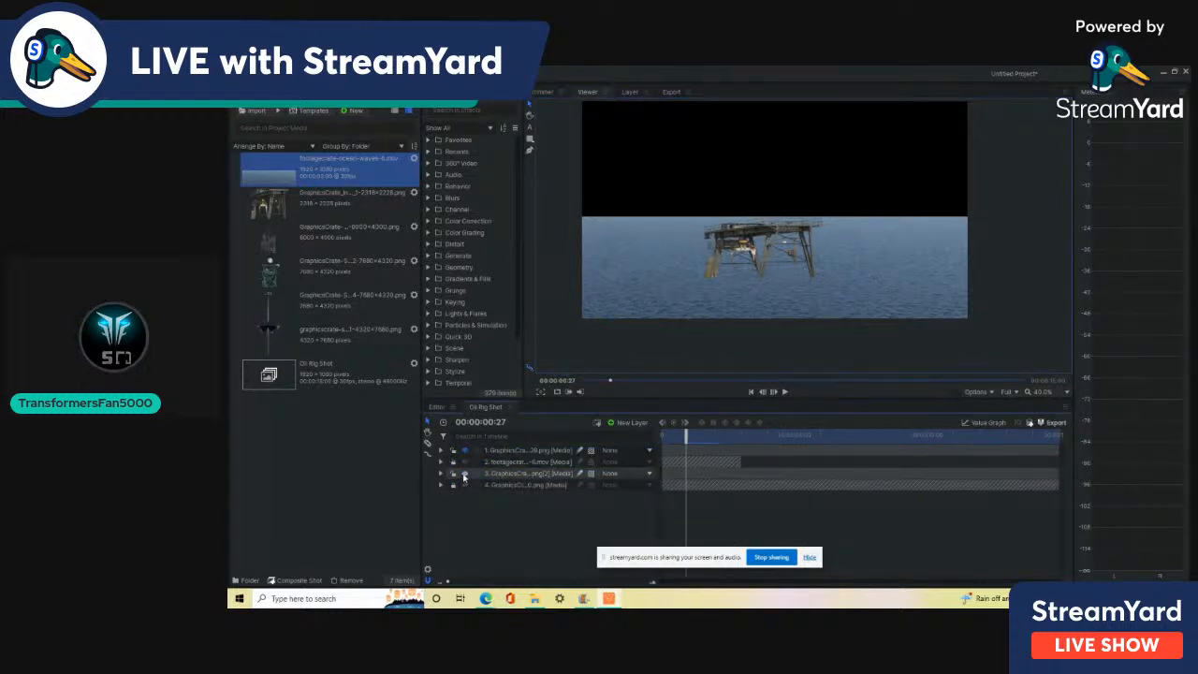
{"action": "left_click", "coordinate": [465, 474]}
{"action": "left_click", "coordinate": [507, 475]}
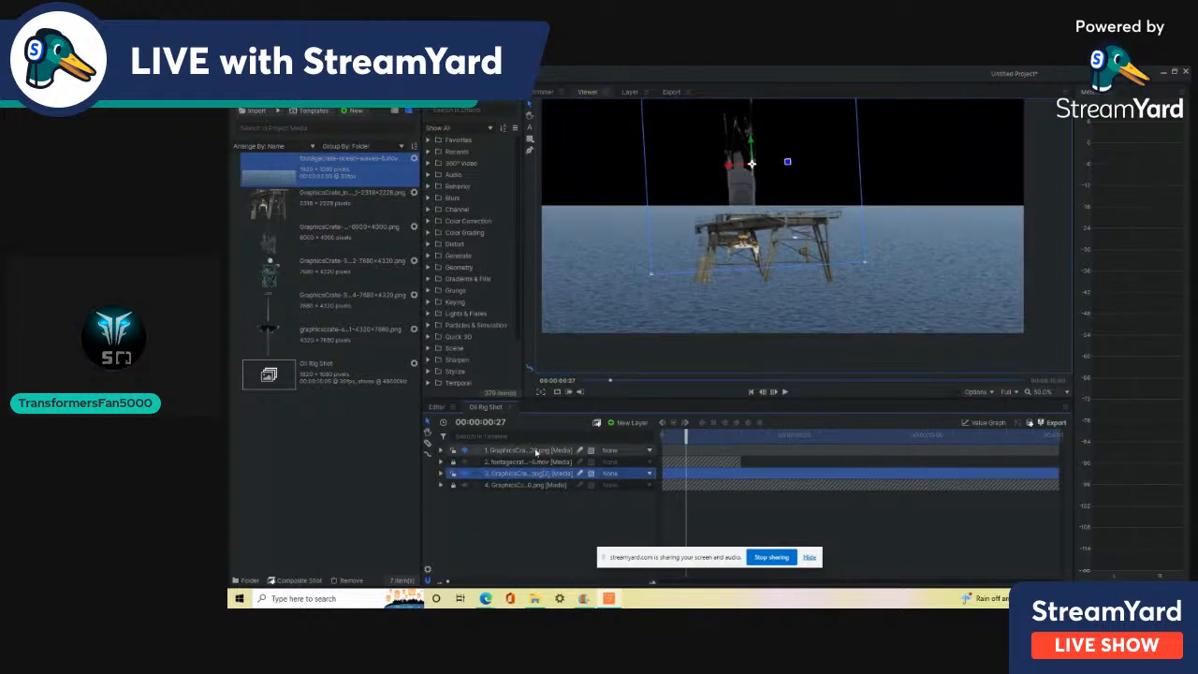
{"action": "left_click_drag", "start_coordinate": [537, 450], "coordinate": [536, 458]}
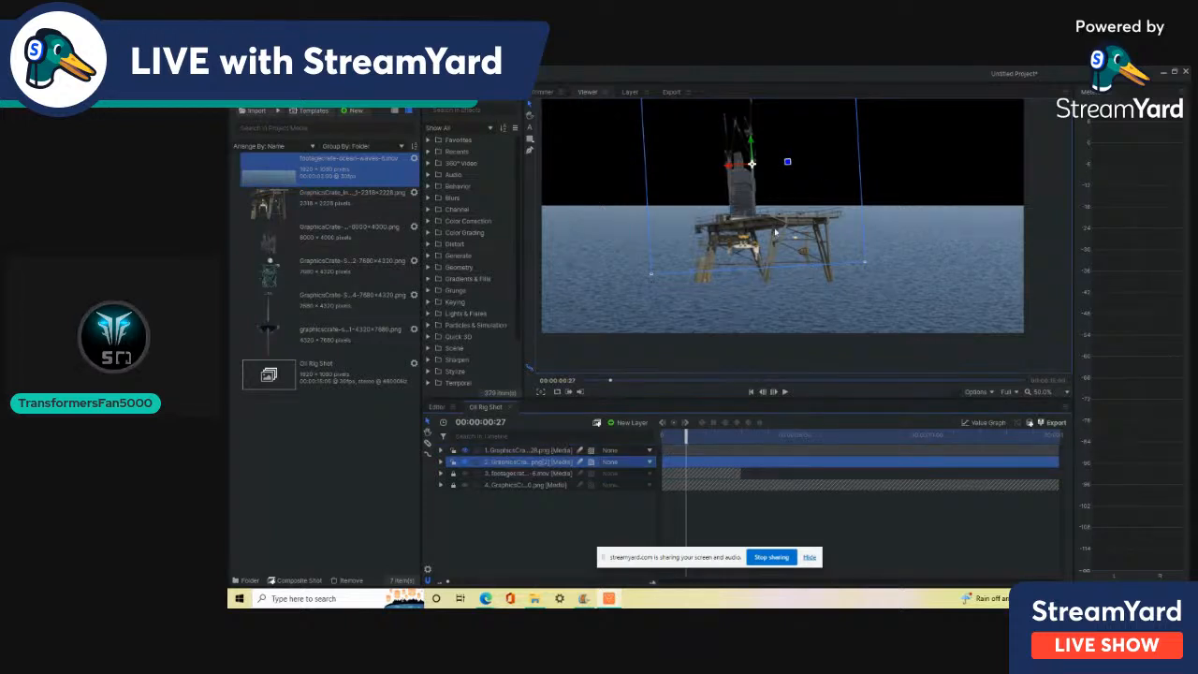
{"action": "scroll", "coordinate": [770, 205], "scroll_direction": "up", "scroll_amount": 1}
{"action": "scroll", "coordinate": [712, 211], "scroll_direction": "up", "scroll_amount": 1}
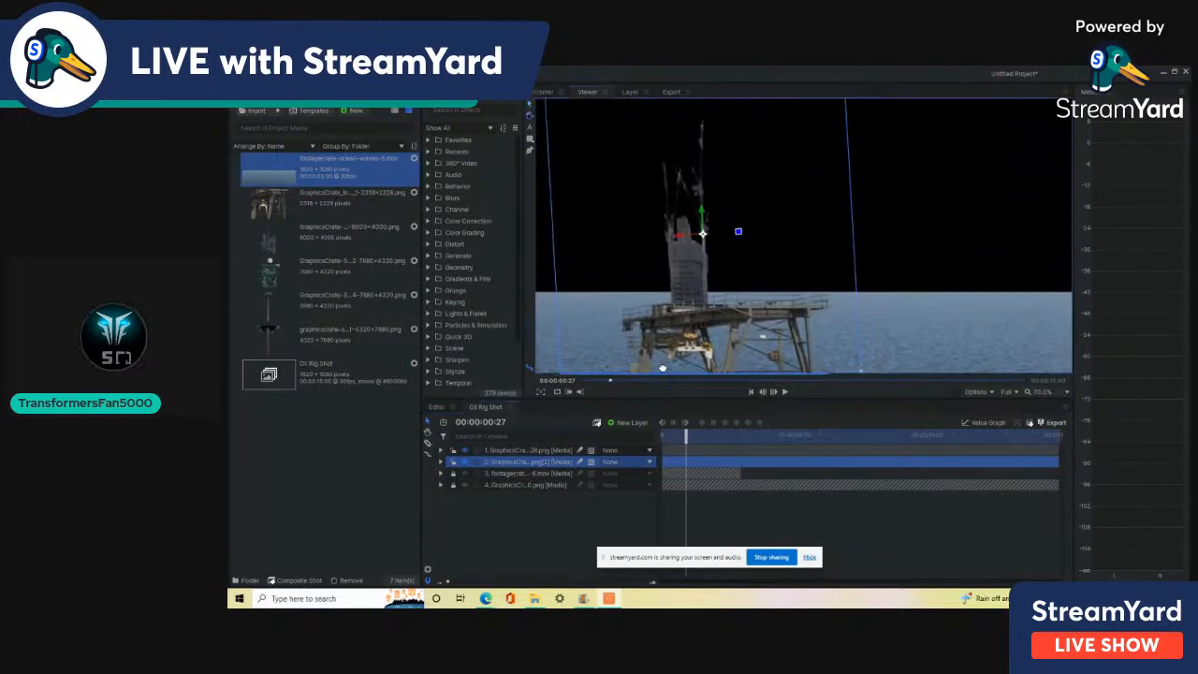
Lock the platform layer, reposition the building over the deck's left end and bring the building layer to the front of the stack
{"action": "left_click", "coordinate": [453, 451]}
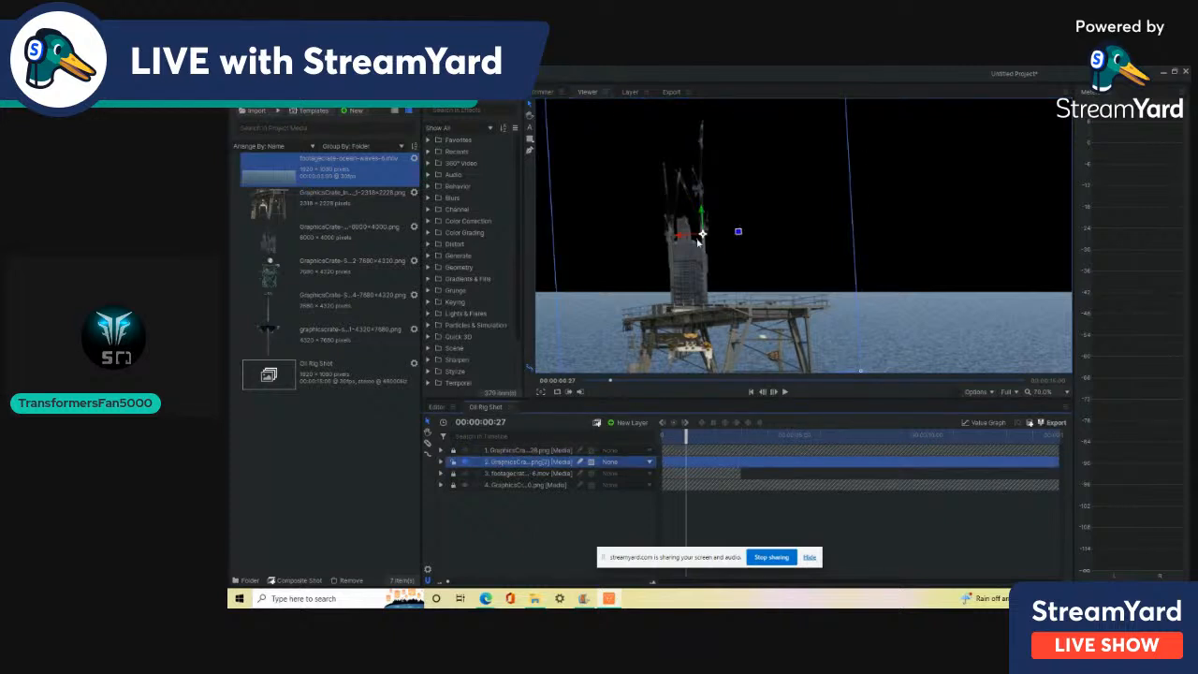
{"action": "left_click_drag", "start_coordinate": [704, 238], "coordinate": [669, 191]}
{"action": "scroll", "coordinate": [672, 187], "scroll_direction": "up", "scroll_amount": 5}
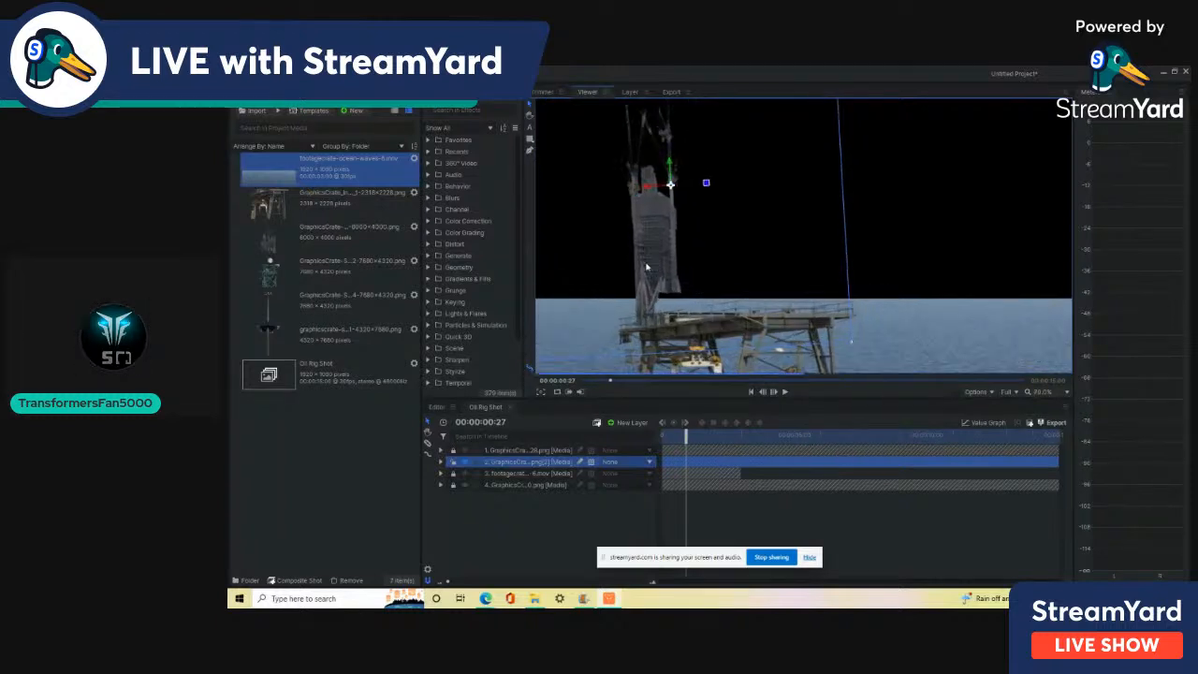
{"action": "scroll", "coordinate": [676, 188], "scroll_direction": "up", "scroll_amount": 1}
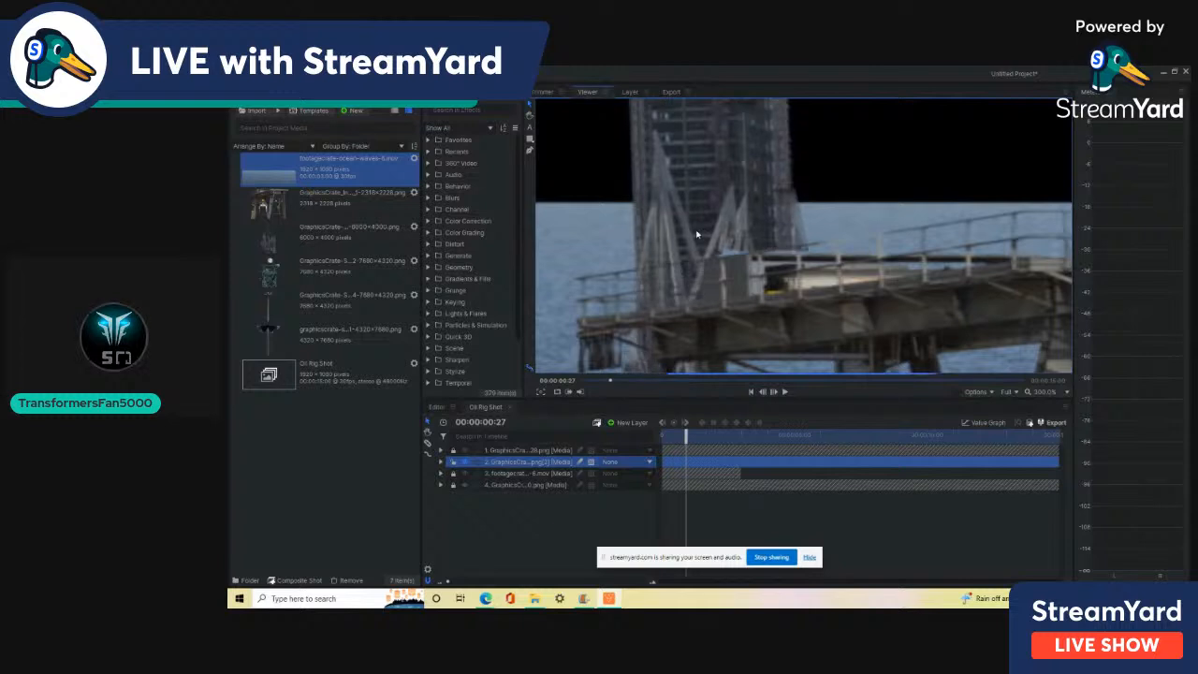
{"action": "left_click_drag", "start_coordinate": [696, 235], "coordinate": [720, 235]}
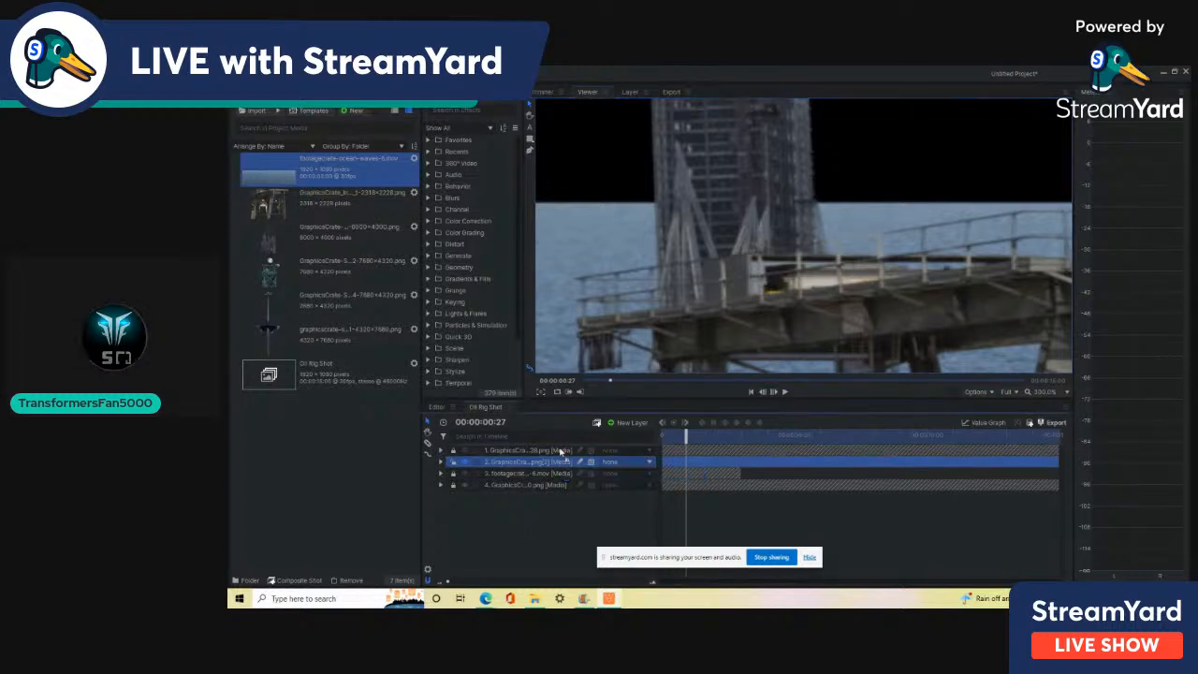
{"action": "left_click_drag", "start_coordinate": [562, 453], "coordinate": [561, 451]}
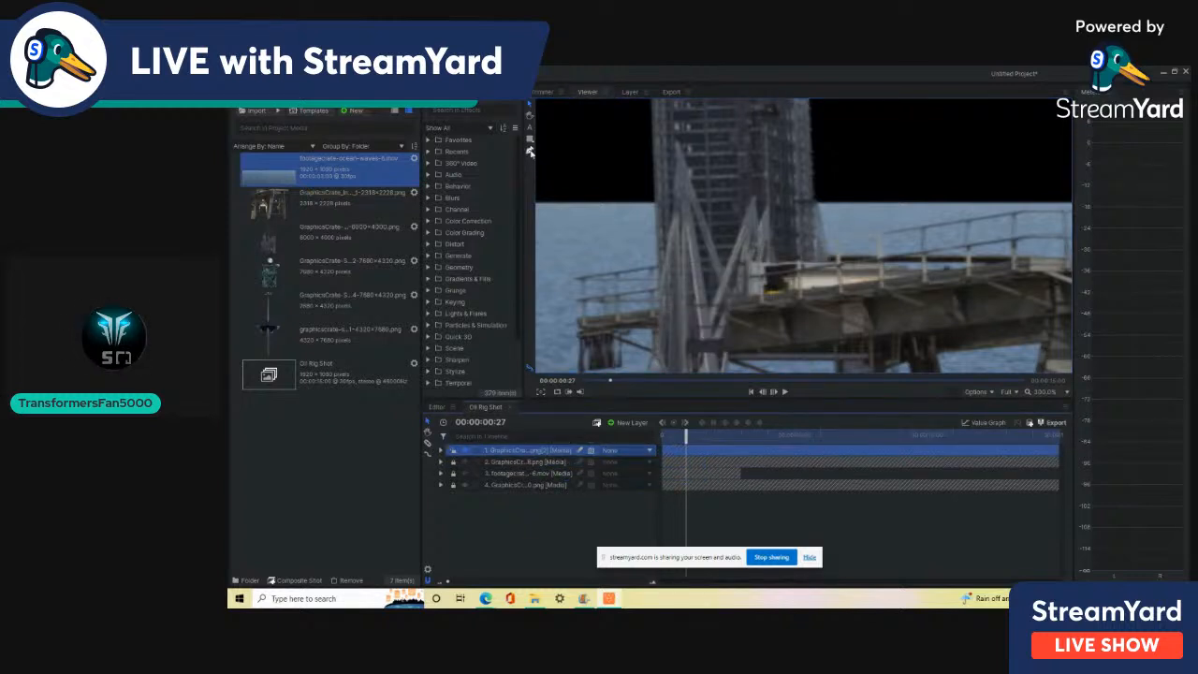
Reshape the building layer's existing mask around the tower's base, removing a surplus point and adjusting the lower points
{"action": "left_click", "coordinate": [441, 450]}
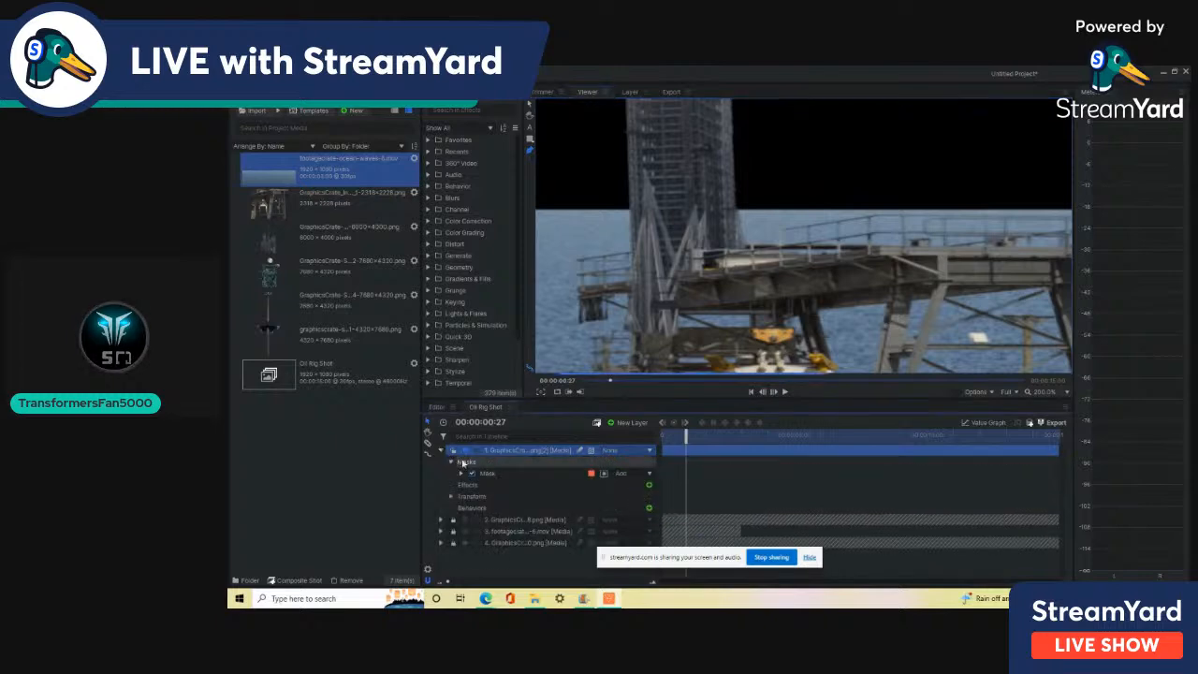
{"action": "left_click", "coordinate": [485, 475]}
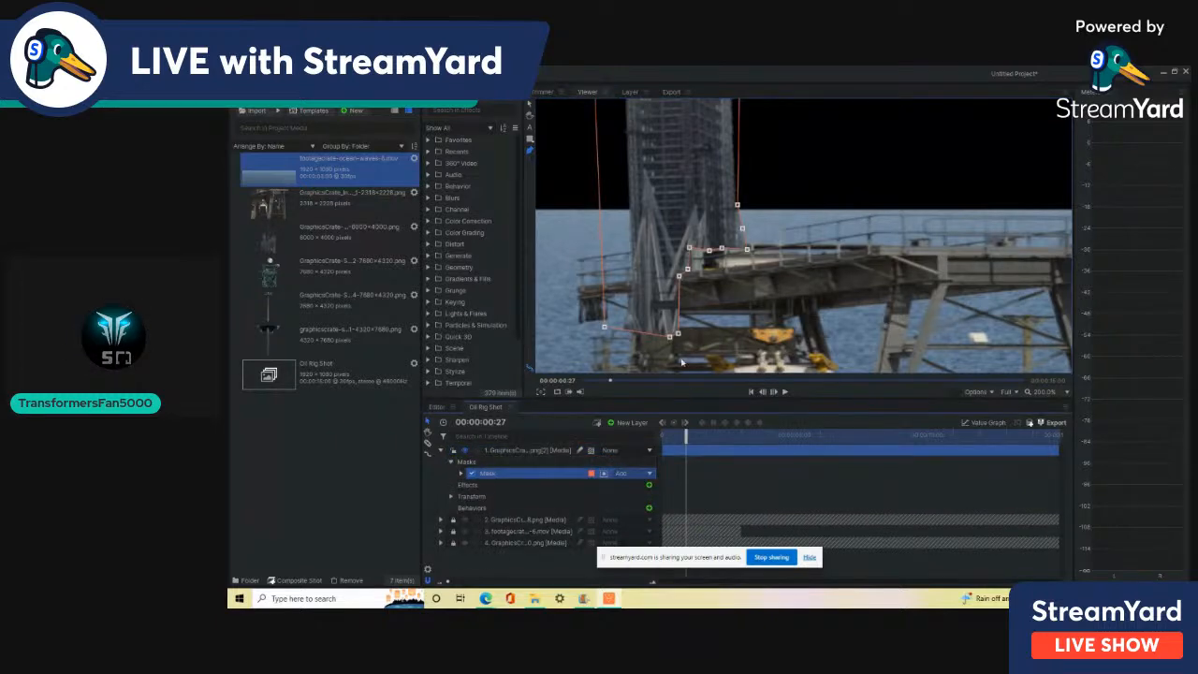
{"action": "scroll", "coordinate": [690, 376], "scroll_direction": "up", "scroll_amount": 2}
{"action": "left_click_drag", "start_coordinate": [649, 207], "coordinate": [651, 202]}
{"action": "left_click", "coordinate": [660, 327]}
{"action": "key", "text": "Delete"}
{"action": "left_click_drag", "start_coordinate": [632, 250], "coordinate": [757, 253]}
{"action": "left_click_drag", "start_coordinate": [657, 307], "coordinate": [667, 442]}
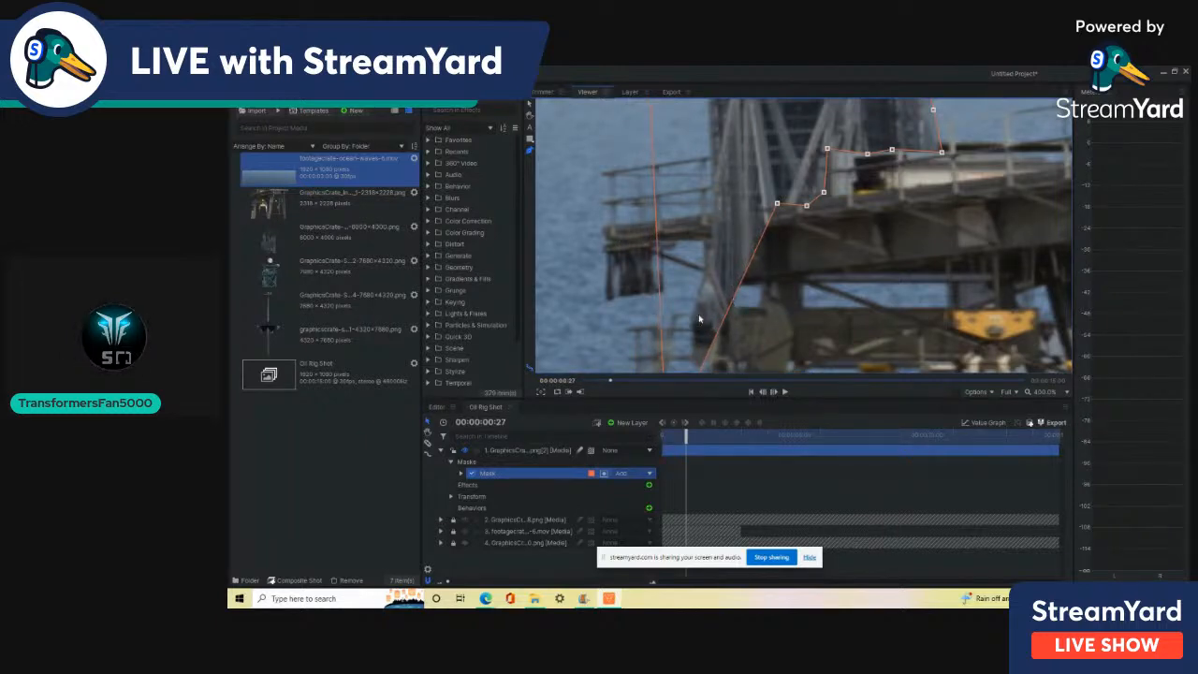
Raise the lower edge of the building mask to follow the platform's deck line, straightening it towards the tower's right-hand base
{"action": "scroll", "coordinate": [701, 319], "scroll_direction": "down", "scroll_amount": 1}
{"action": "scroll", "coordinate": [686, 290], "scroll_direction": "down", "scroll_amount": 1}
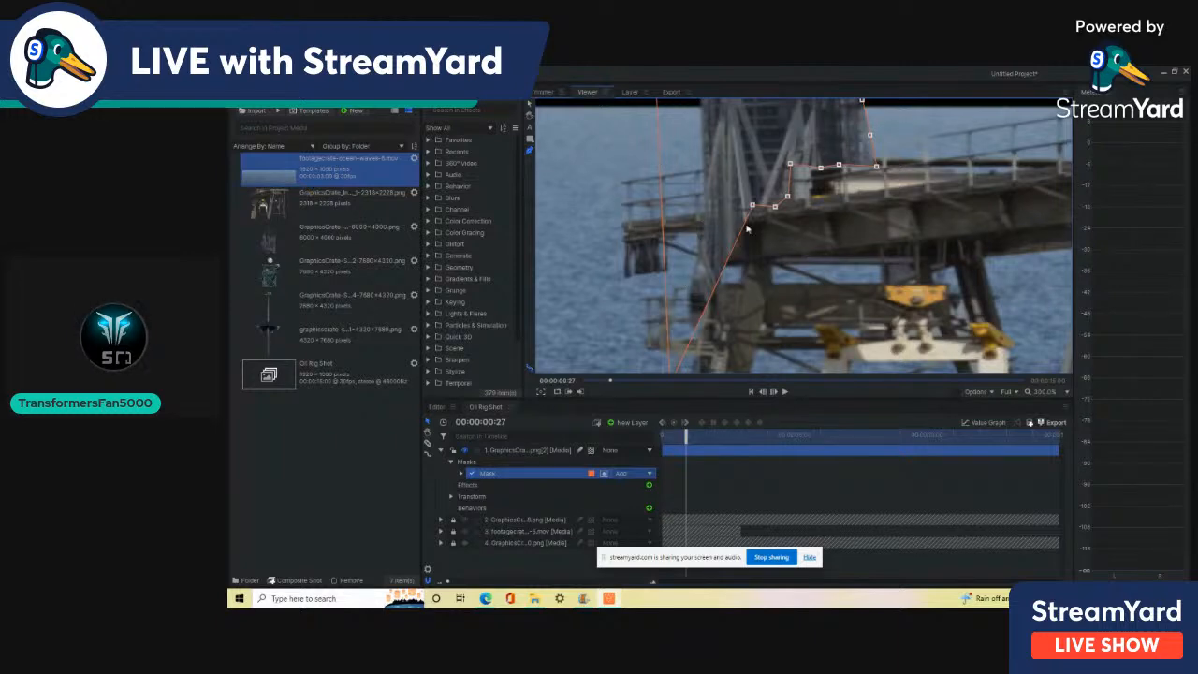
{"action": "left_click_drag", "start_coordinate": [777, 272], "coordinate": [776, 211]}
{"action": "left_click_drag", "start_coordinate": [669, 322], "coordinate": [686, 159]}
{"action": "scroll", "coordinate": [686, 159], "scroll_direction": "up", "scroll_amount": 4}
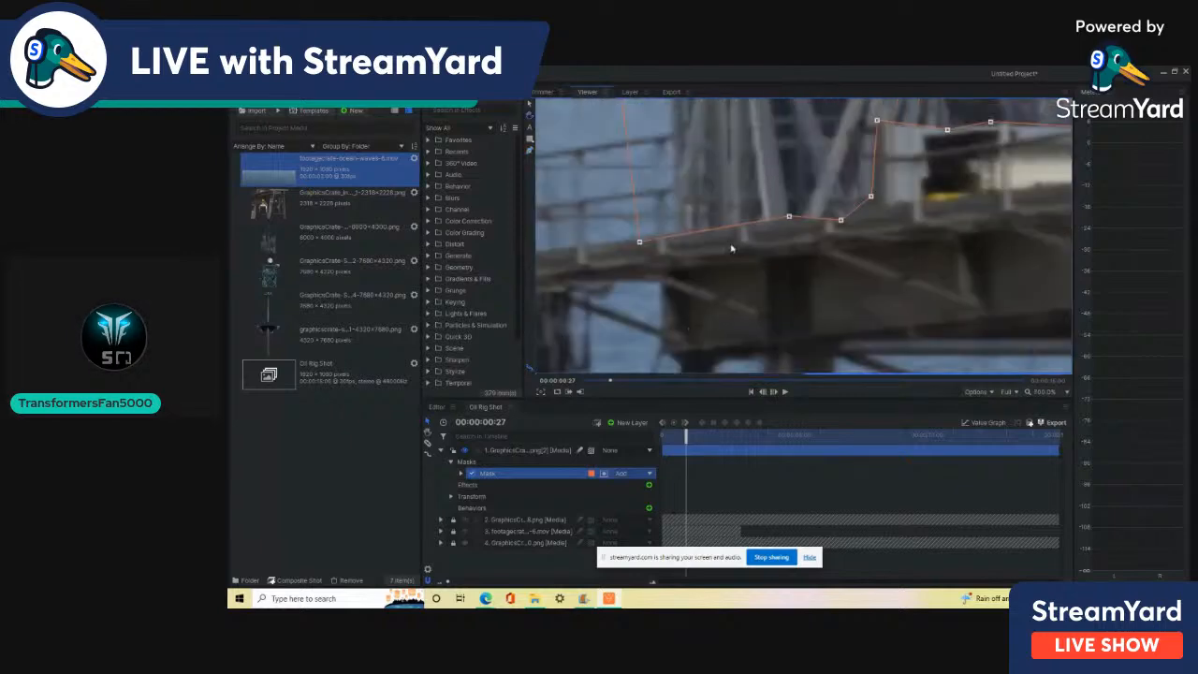
{"action": "left_click_drag", "start_coordinate": [786, 216], "coordinate": [870, 205]}
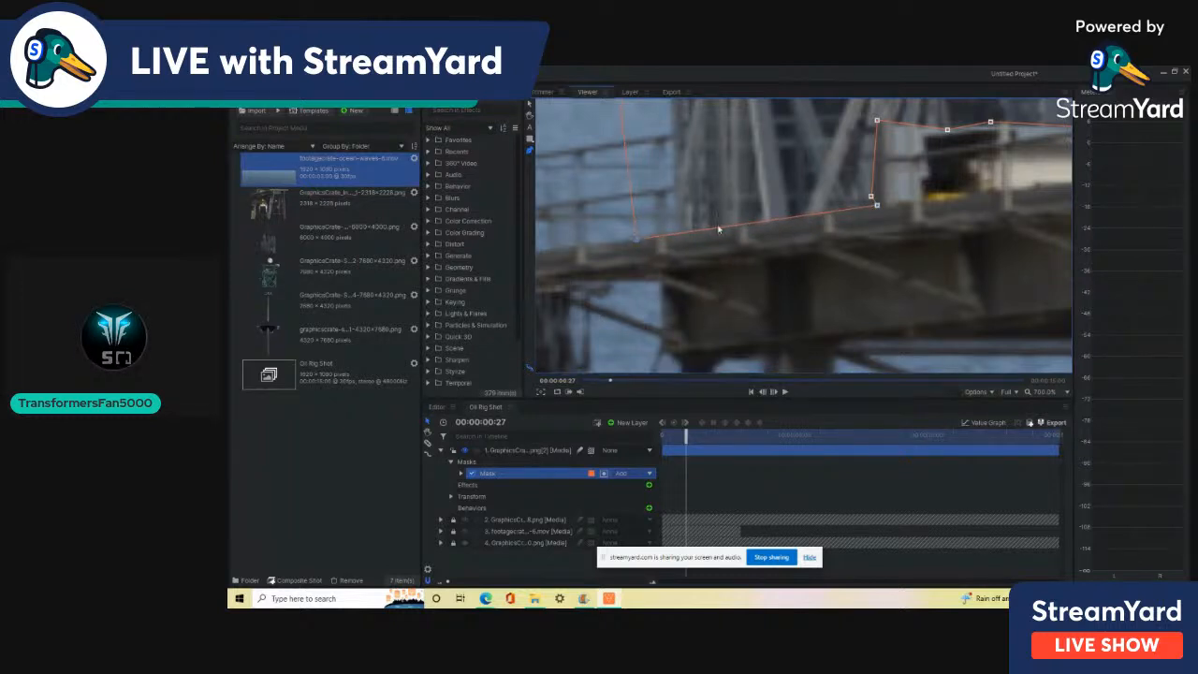
{"action": "left_click", "coordinate": [531, 103]}
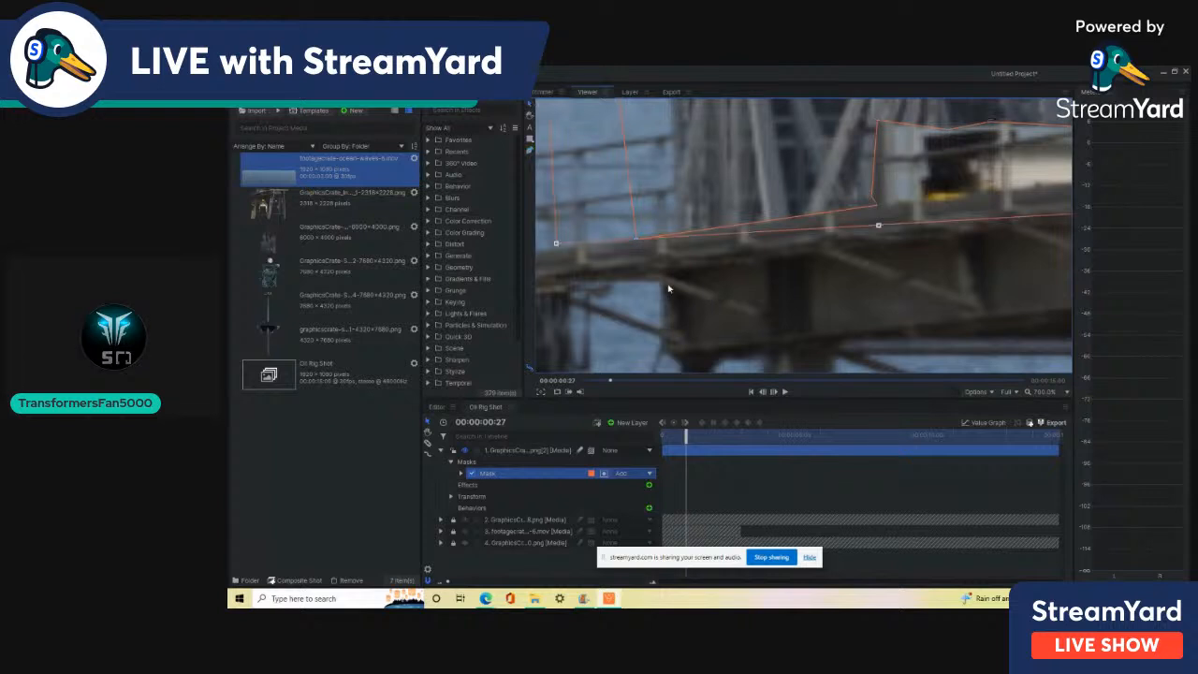
Finish editing the front building's mask, then lock and collapse that building layer
{"action": "left_click", "coordinate": [559, 452]}
{"action": "scroll", "coordinate": [844, 208], "scroll_direction": "down", "scroll_amount": 4}
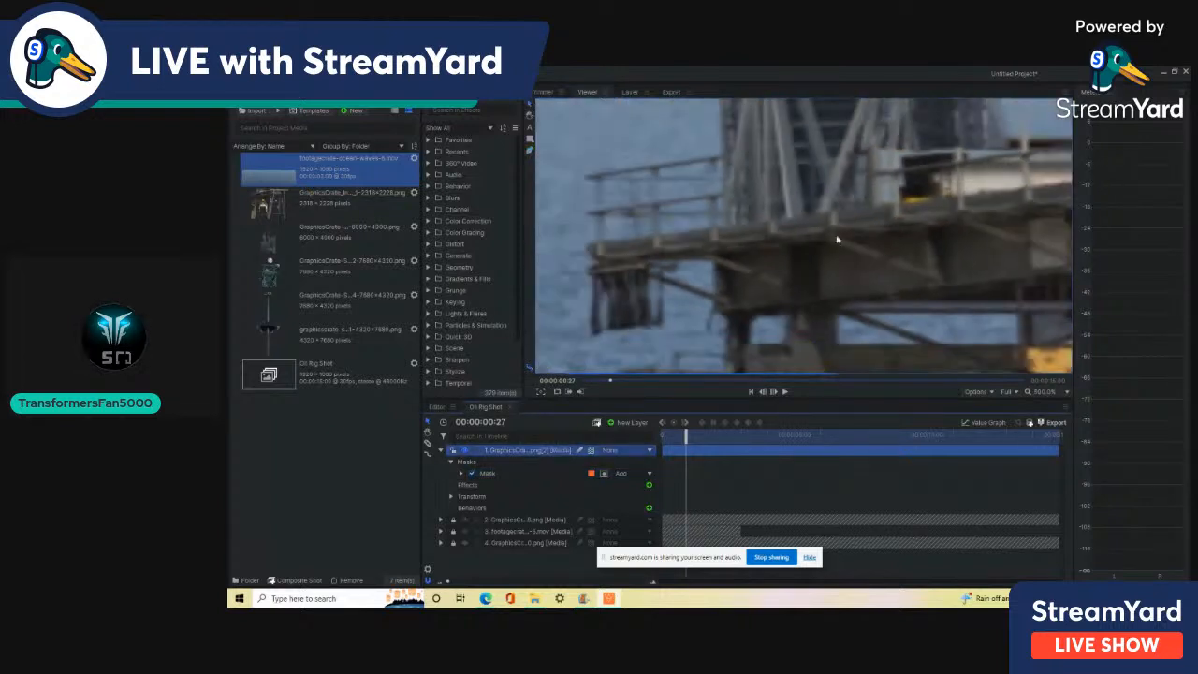
{"action": "scroll", "coordinate": [867, 273], "scroll_direction": "down", "scroll_amount": 8}
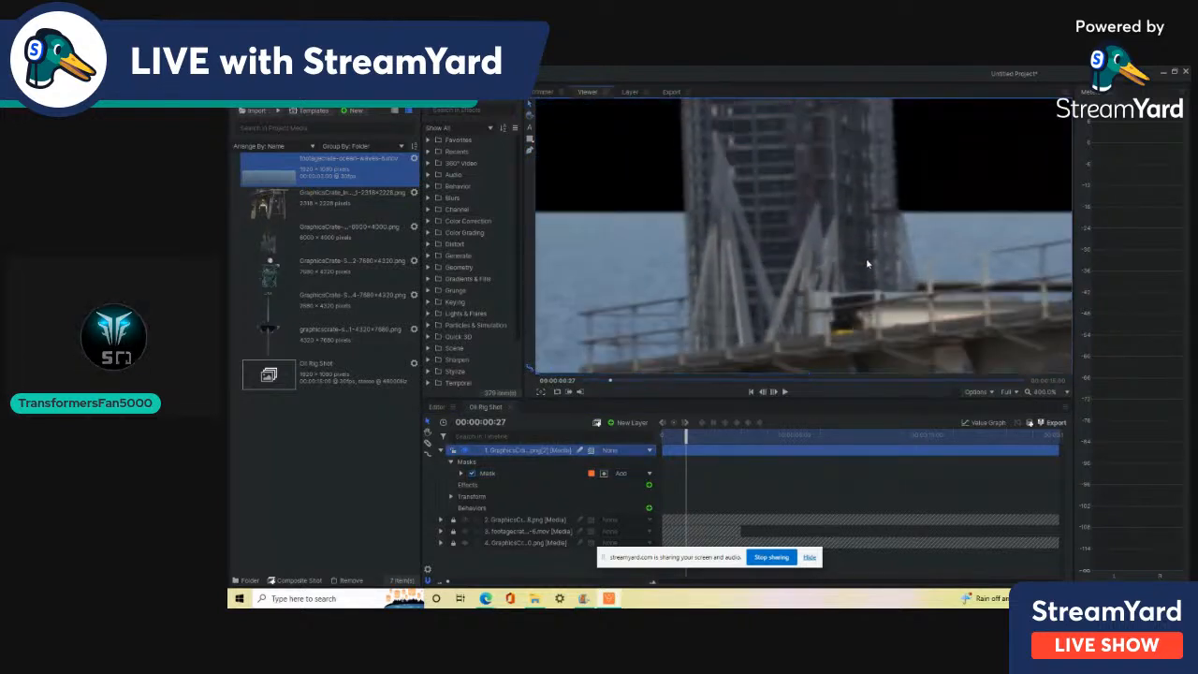
{"action": "scroll", "coordinate": [807, 292], "scroll_direction": "down", "scroll_amount": 2}
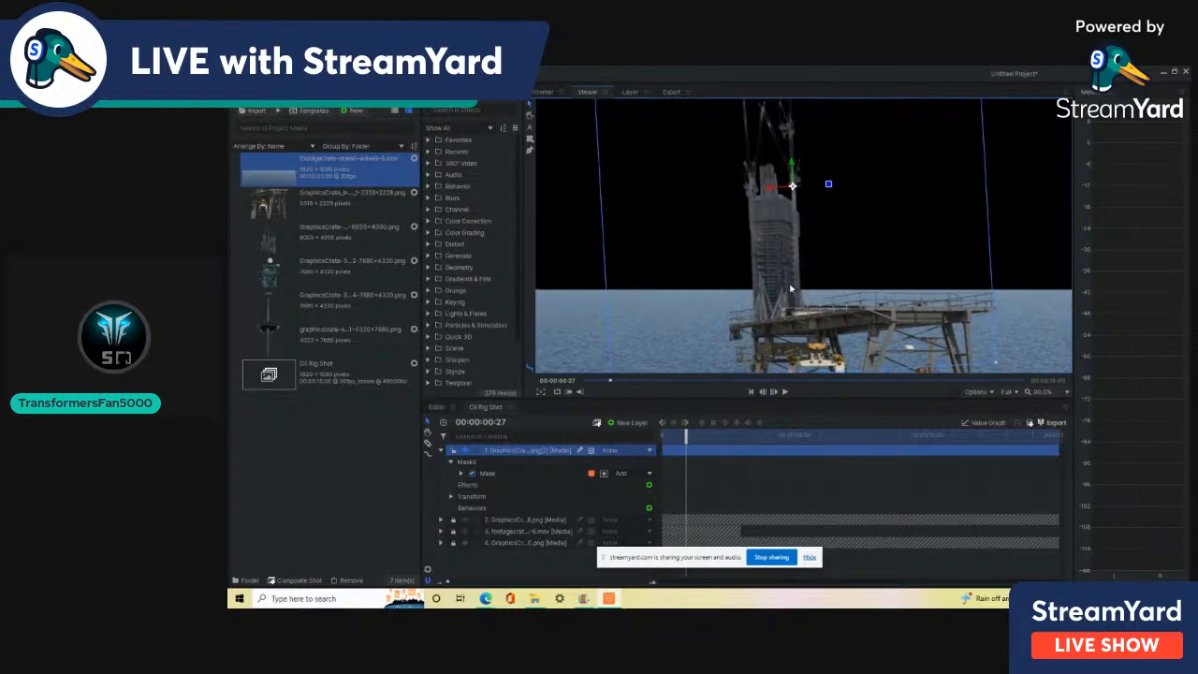
{"action": "left_click_drag", "start_coordinate": [711, 258], "coordinate": [712, 253]}
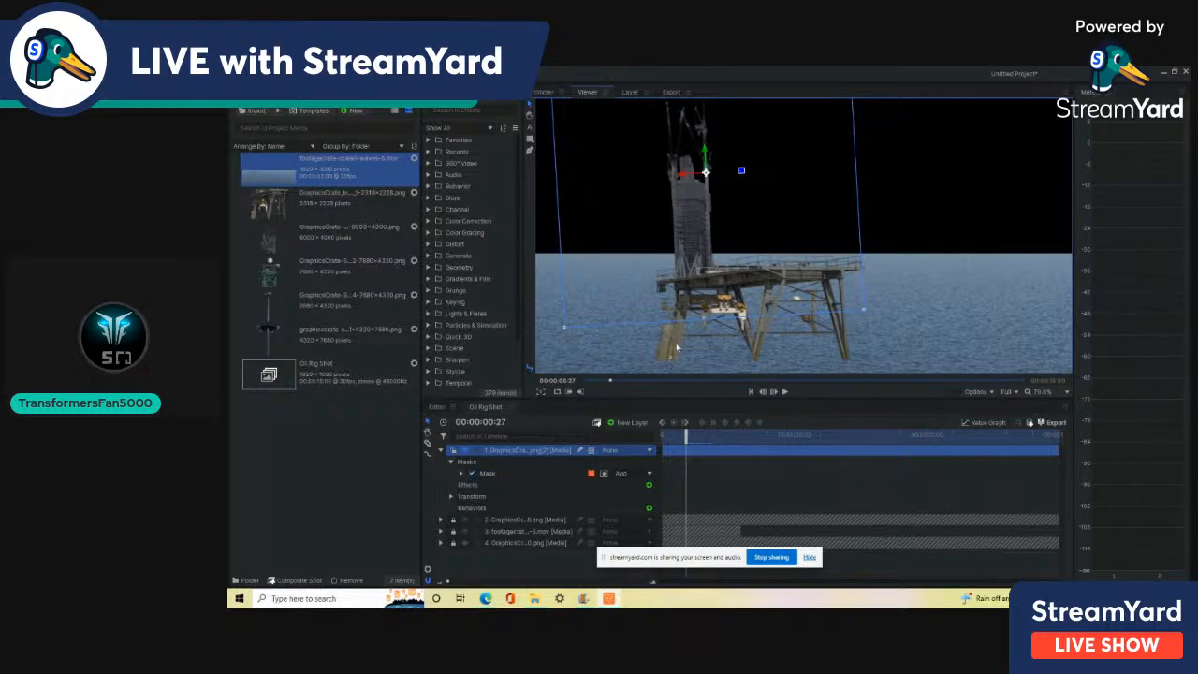
{"action": "left_click", "coordinate": [453, 451]}
{"action": "left_click", "coordinate": [441, 450]}
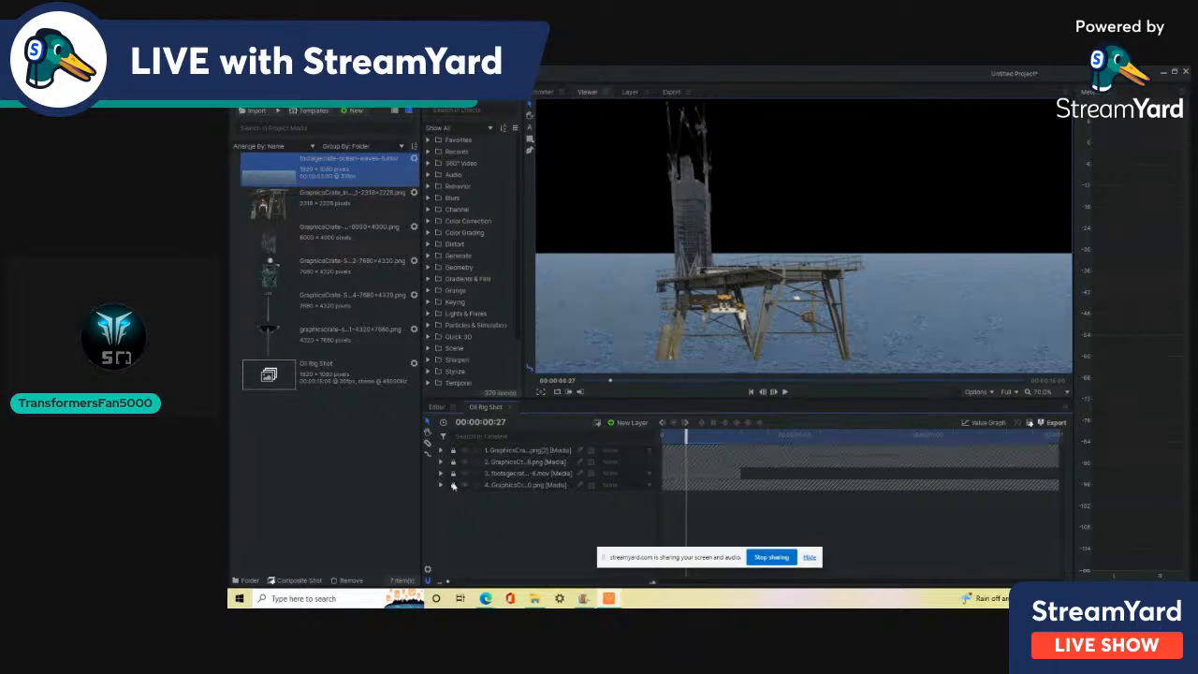
Unlock and show the hidden buildings layer, stack it directly below the front building layer and seat it over the deck's right half
{"action": "left_click", "coordinate": [466, 485]}
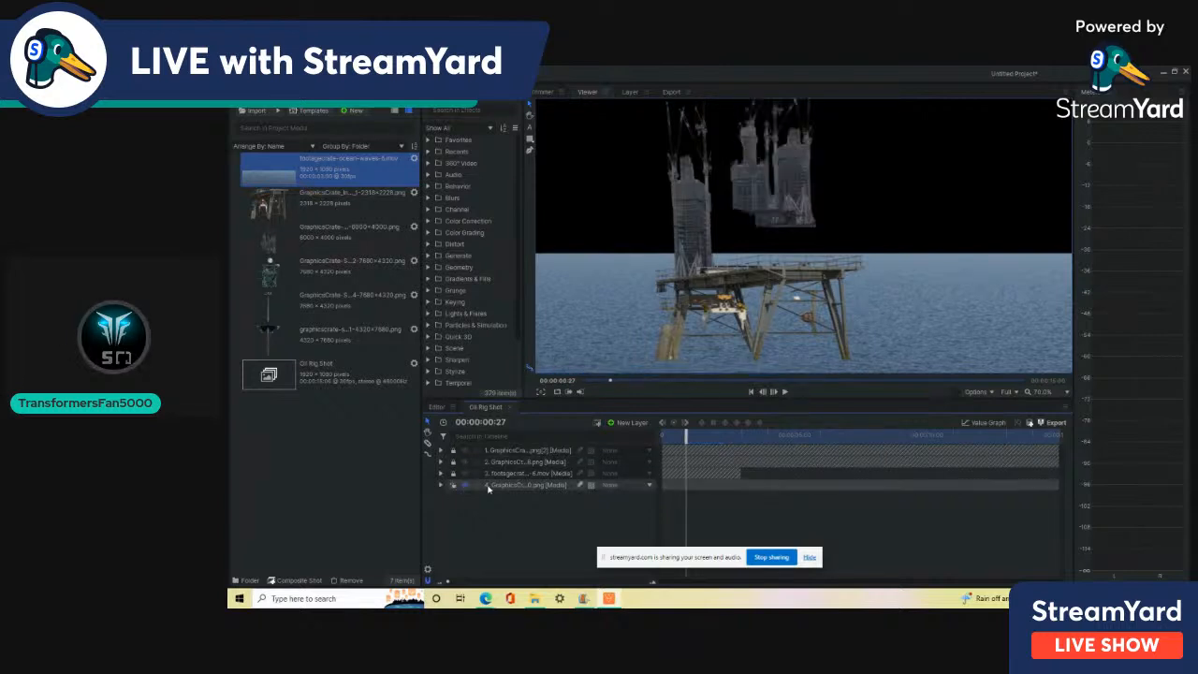
{"action": "left_click", "coordinate": [565, 484]}
{"action": "left_click_drag", "start_coordinate": [812, 223], "coordinate": [833, 264]}
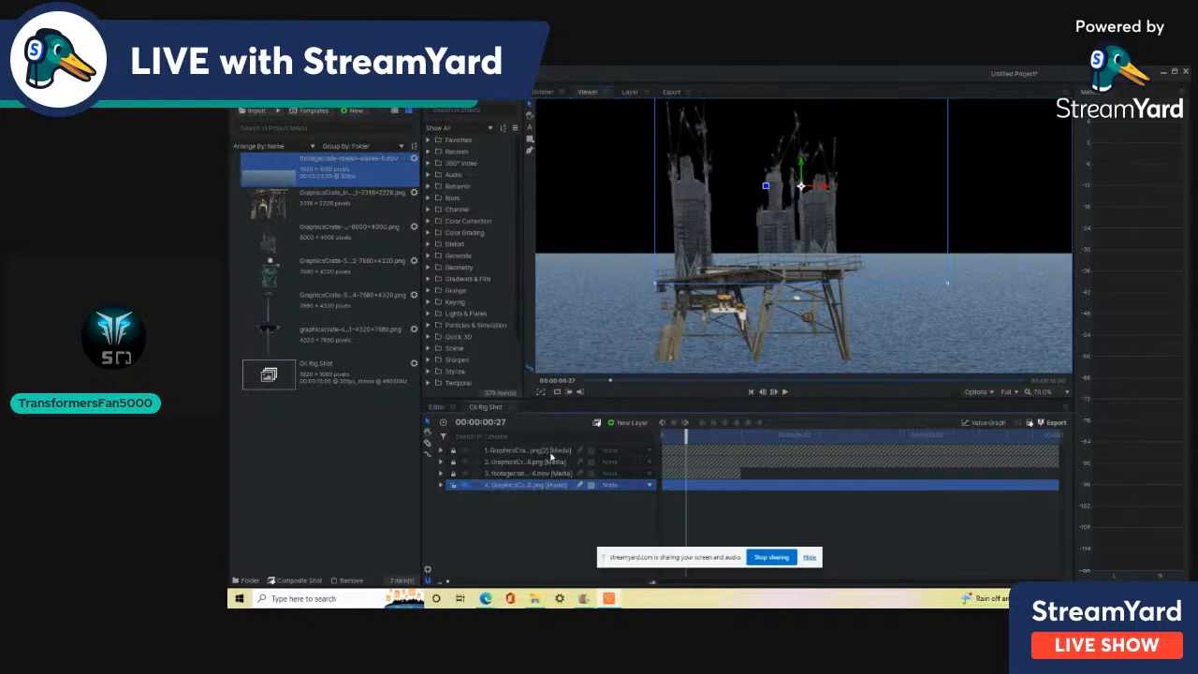
{"action": "left_click_drag", "start_coordinate": [549, 488], "coordinate": [548, 461]}
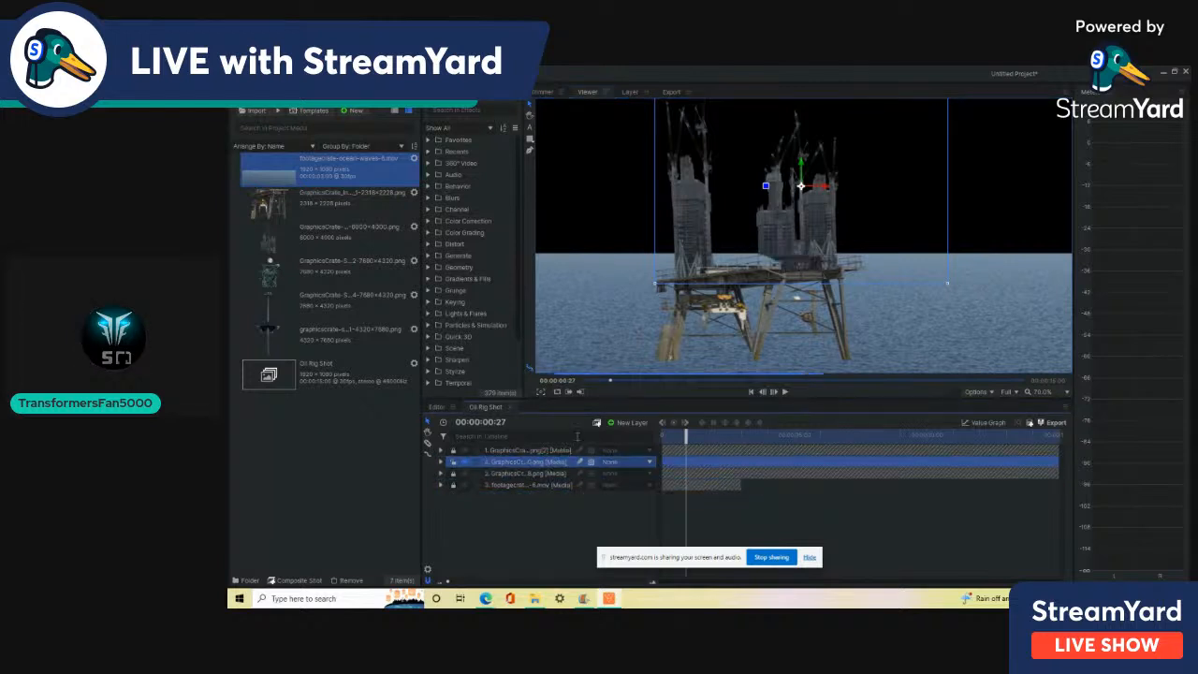
{"action": "scroll", "coordinate": [812, 181], "scroll_direction": "up", "scroll_amount": 2}
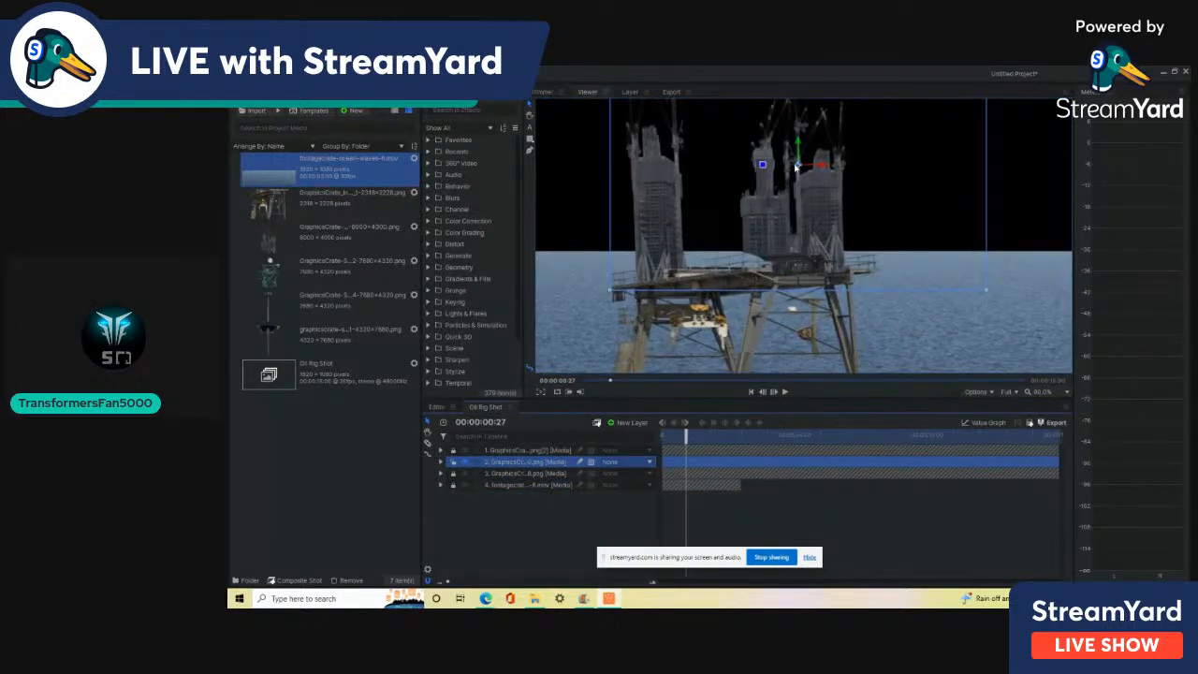
{"action": "mouse_move", "coordinate": [796, 167]}
{"action": "left_mouse_down"}
{"action": "mouse_move", "coordinate": [788, 176]}
{"action": "mouse_move", "coordinate": [783, 165]}
{"action": "left_mouse_up"}
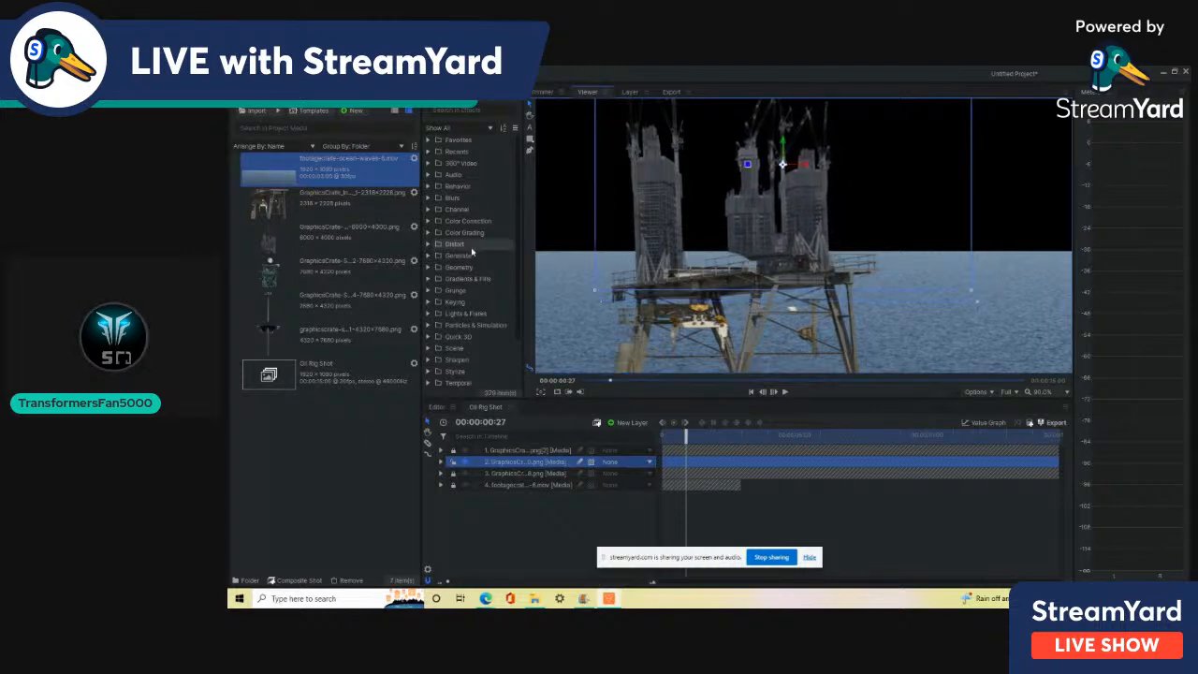
Start a freehand mask on the second buildings layer, outlining its left side, its base along the deck and the right tower's outer side
{"action": "left_click", "coordinate": [443, 463]}
{"action": "left_click", "coordinate": [528, 154]}
{"action": "left_click", "coordinate": [708, 143]}
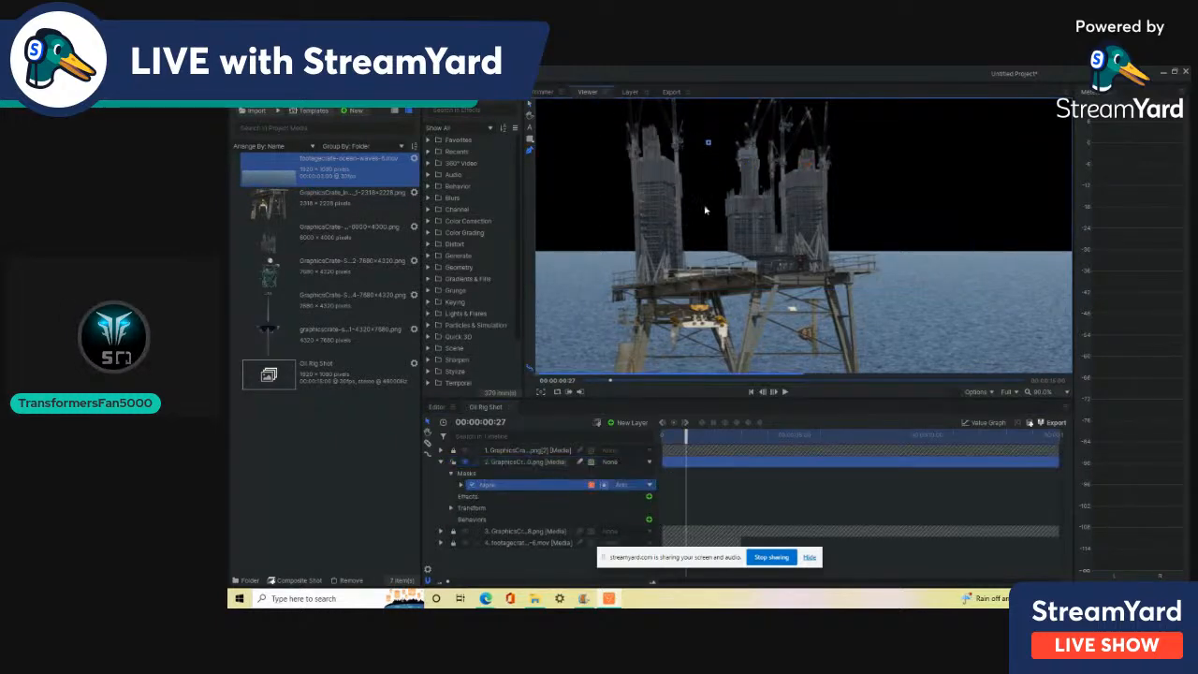
{"action": "left_click", "coordinate": [704, 205]}
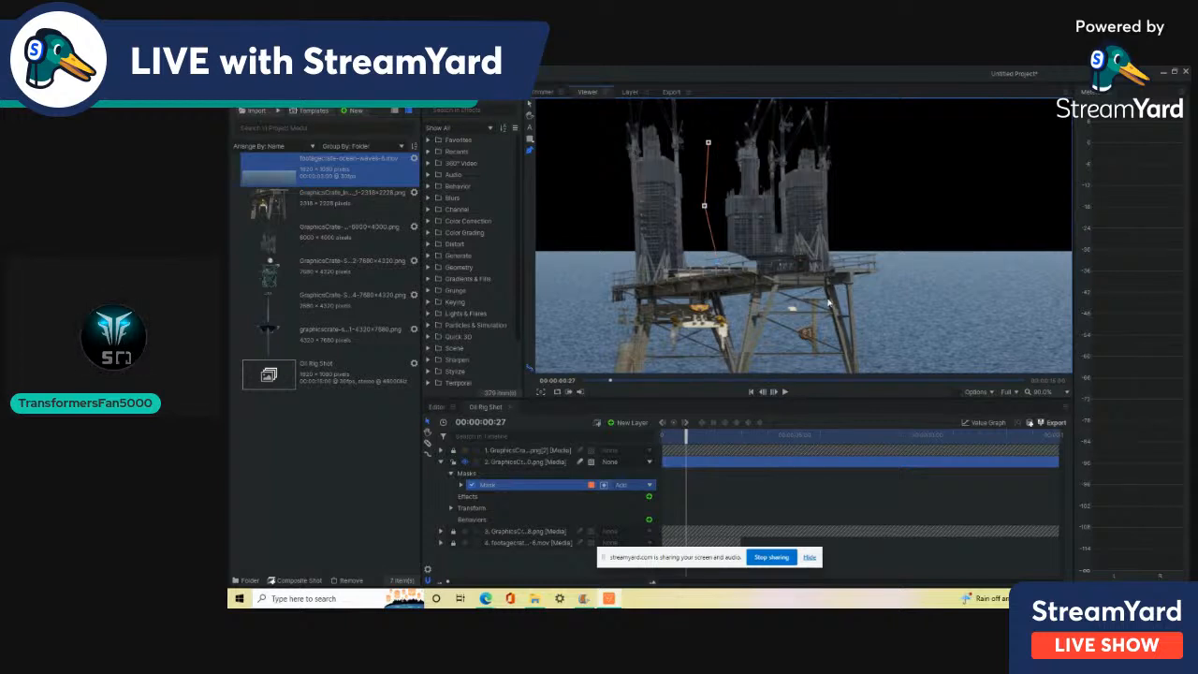
{"action": "scroll", "coordinate": [821, 178], "scroll_direction": "up", "scroll_amount": 4}
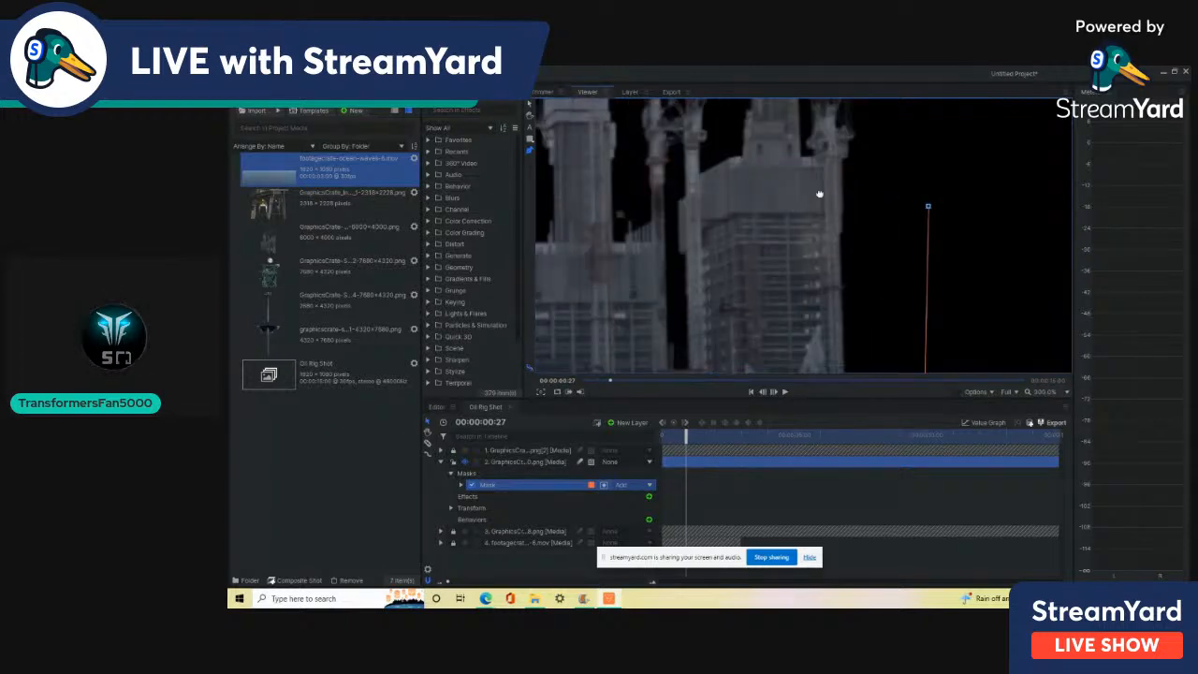
{"action": "scroll", "coordinate": [821, 178], "scroll_direction": "up", "scroll_amount": 3}
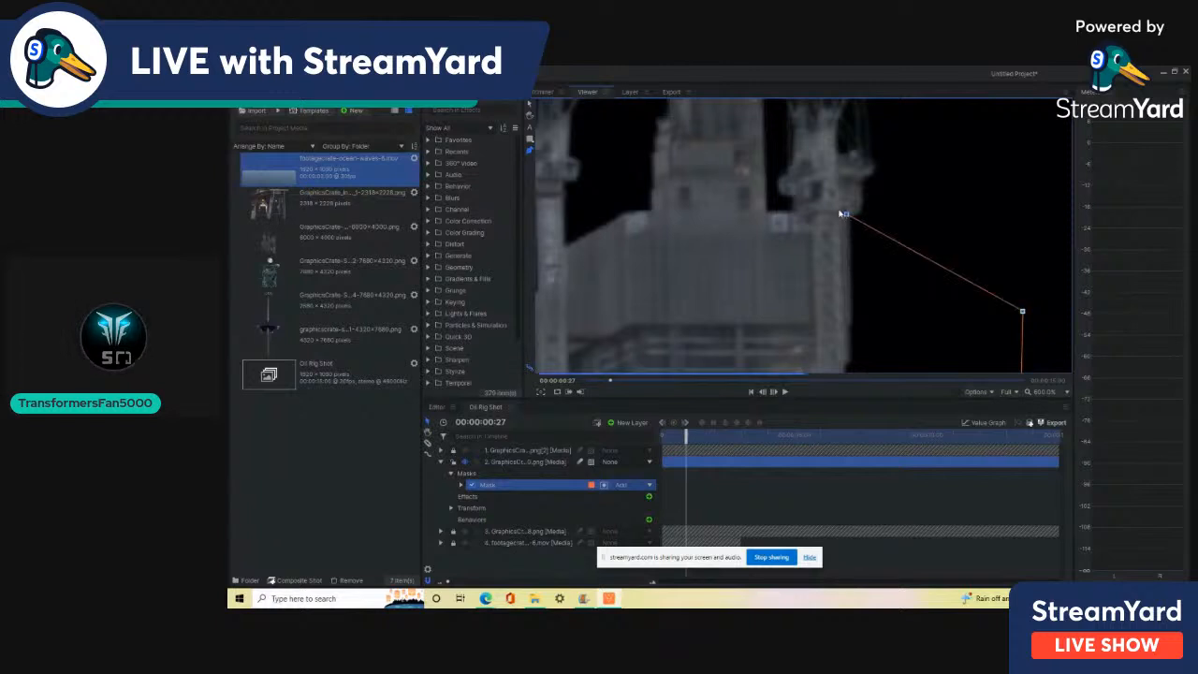
Continue the mask outline across the right tower's roofline, cutting off its cranes, down to the tower's upper left corner
{"action": "left_click", "coordinate": [797, 214]}
{"action": "left_click", "coordinate": [788, 205]}
{"action": "scroll", "coordinate": [753, 186], "scroll_direction": "down", "scroll_amount": 2}
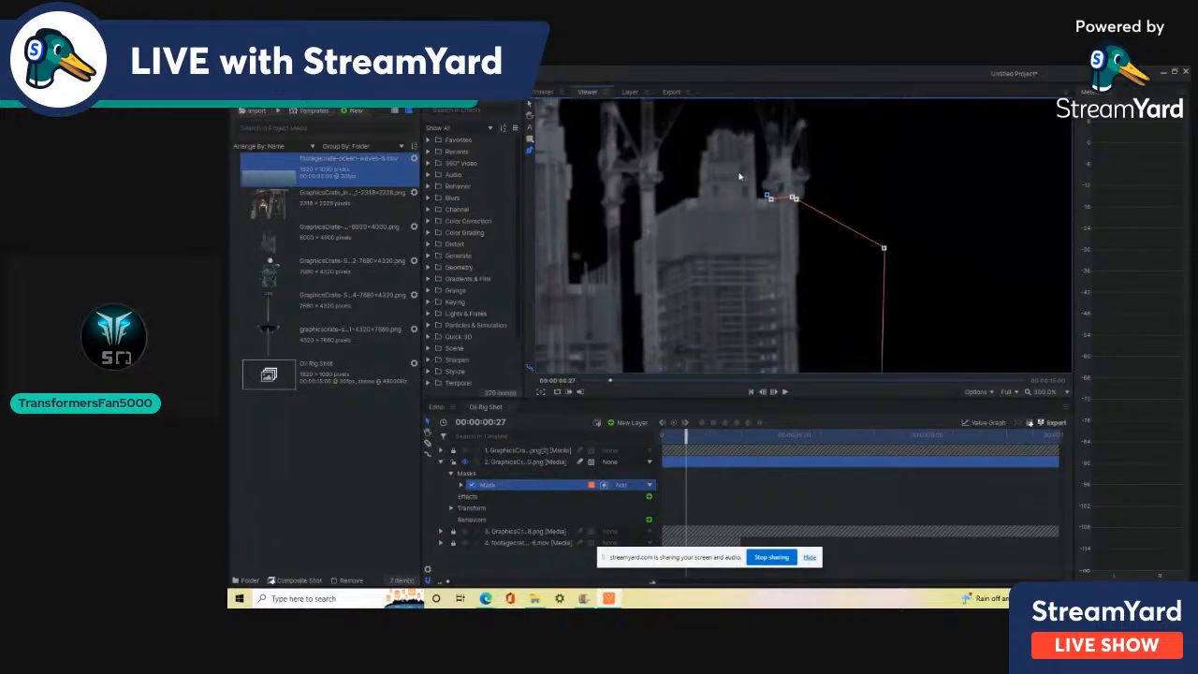
{"action": "scroll", "coordinate": [739, 176], "scroll_direction": "up", "scroll_amount": 2}
{"action": "scroll", "coordinate": [769, 192], "scroll_direction": "up", "scroll_amount": 2}
{"action": "left_click", "coordinate": [767, 174]}
{"action": "left_click", "coordinate": [723, 170]}
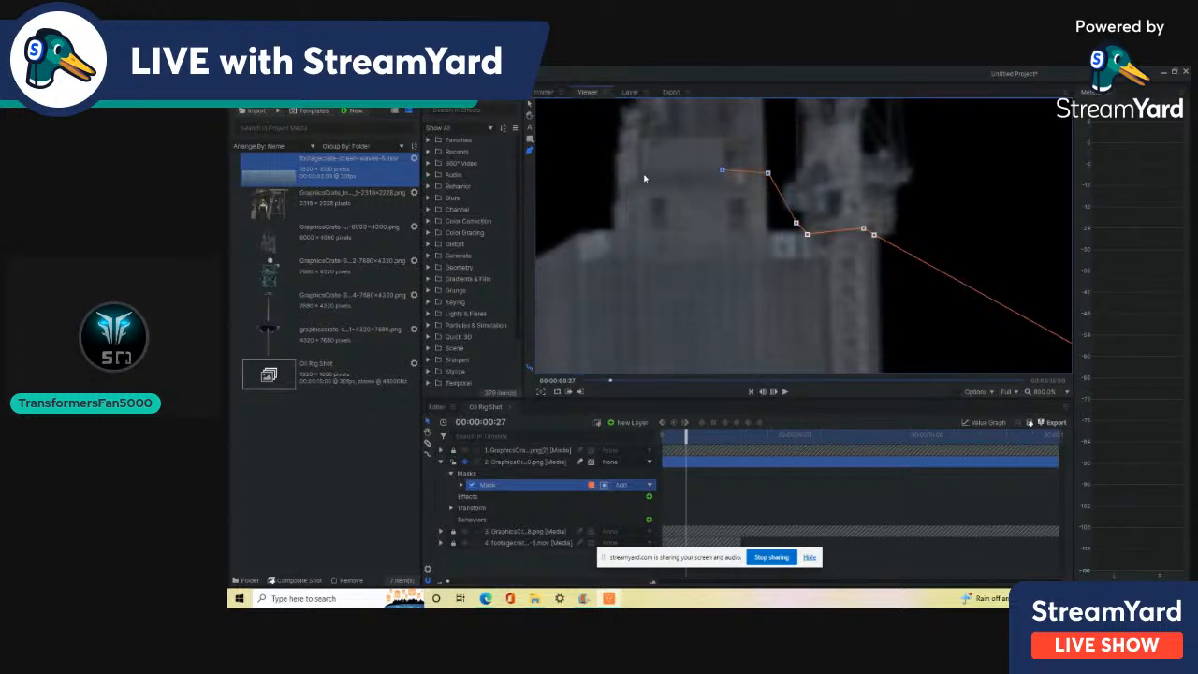
{"action": "left_click", "coordinate": [650, 169]}
{"action": "left_click", "coordinate": [610, 191]}
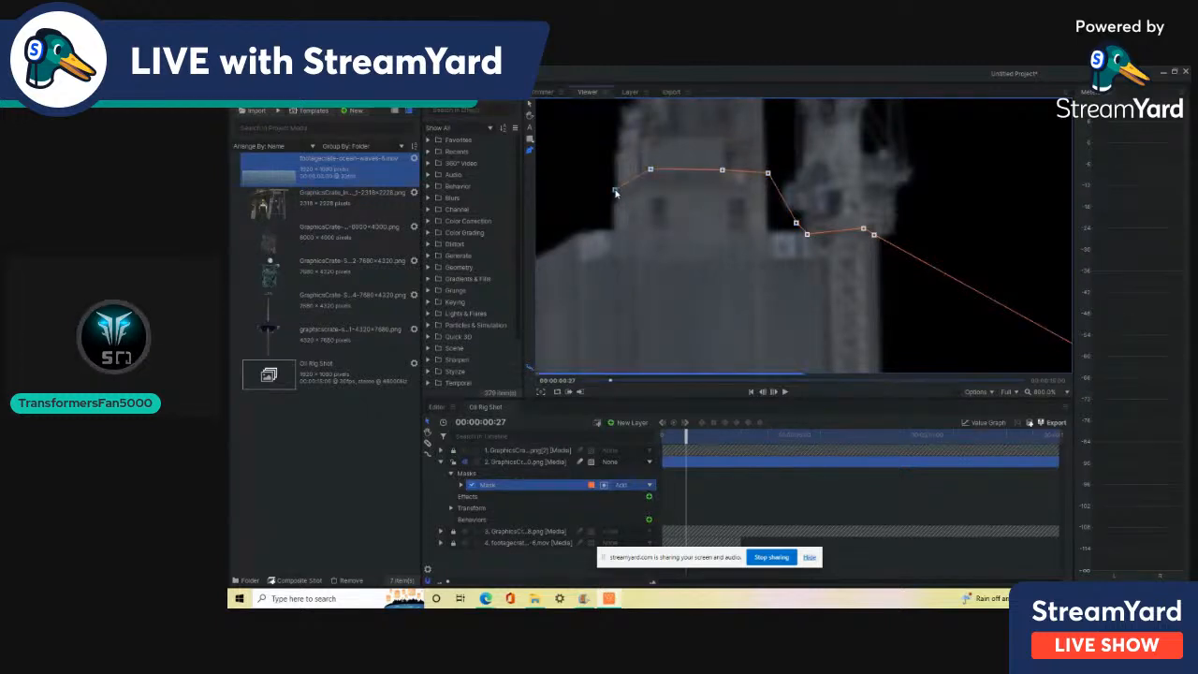
{"action": "scroll", "coordinate": [613, 201], "scroll_direction": "down", "scroll_amount": 2}
{"action": "left_click_drag", "start_coordinate": [598, 260], "coordinate": [744, 258]}
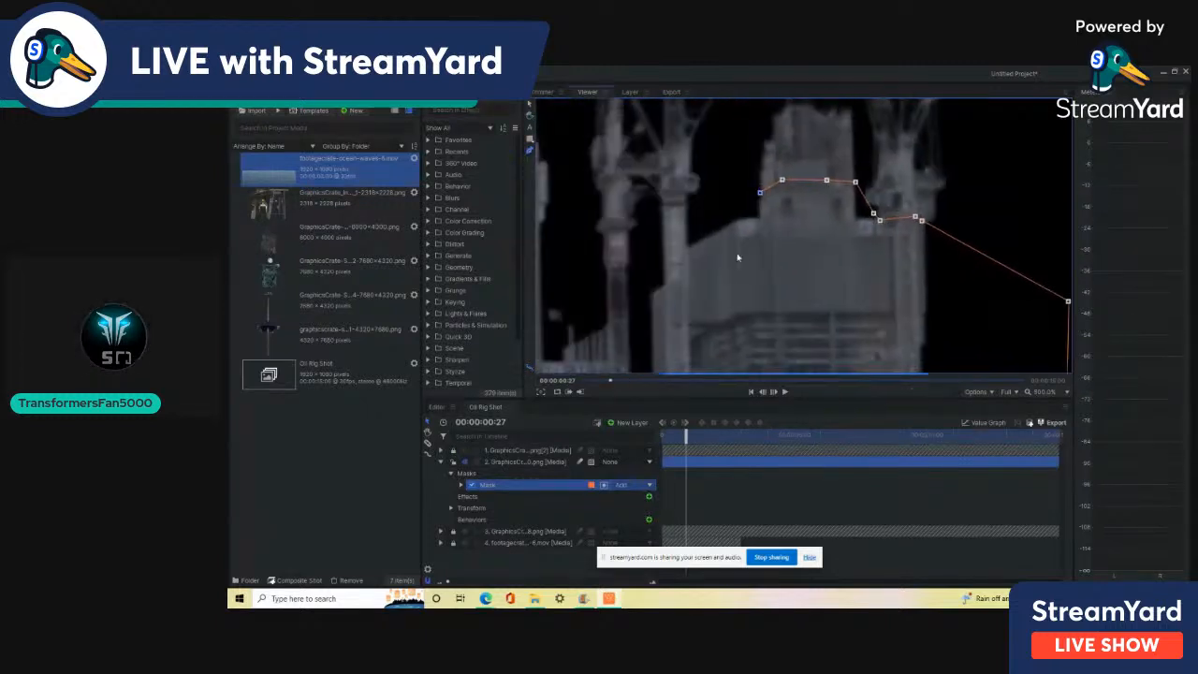
{"action": "left_click", "coordinate": [690, 245]}
{"action": "left_click", "coordinate": [680, 275]}
{"action": "left_click", "coordinate": [646, 267]}
{"action": "scroll", "coordinate": [646, 268], "scroll_direction": "down", "scroll_amount": 2}
{"action": "scroll", "coordinate": [655, 217], "scroll_direction": "up", "scroll_amount": 2}
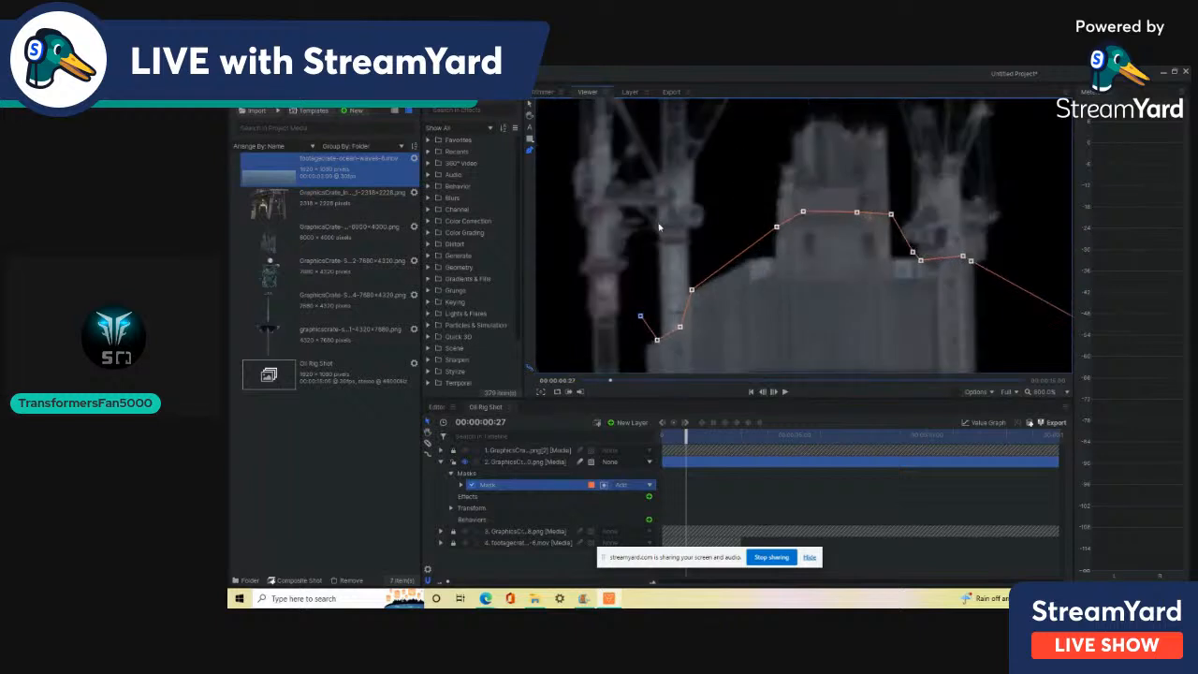
{"action": "scroll", "coordinate": [658, 242], "scroll_direction": "down", "scroll_amount": 6}
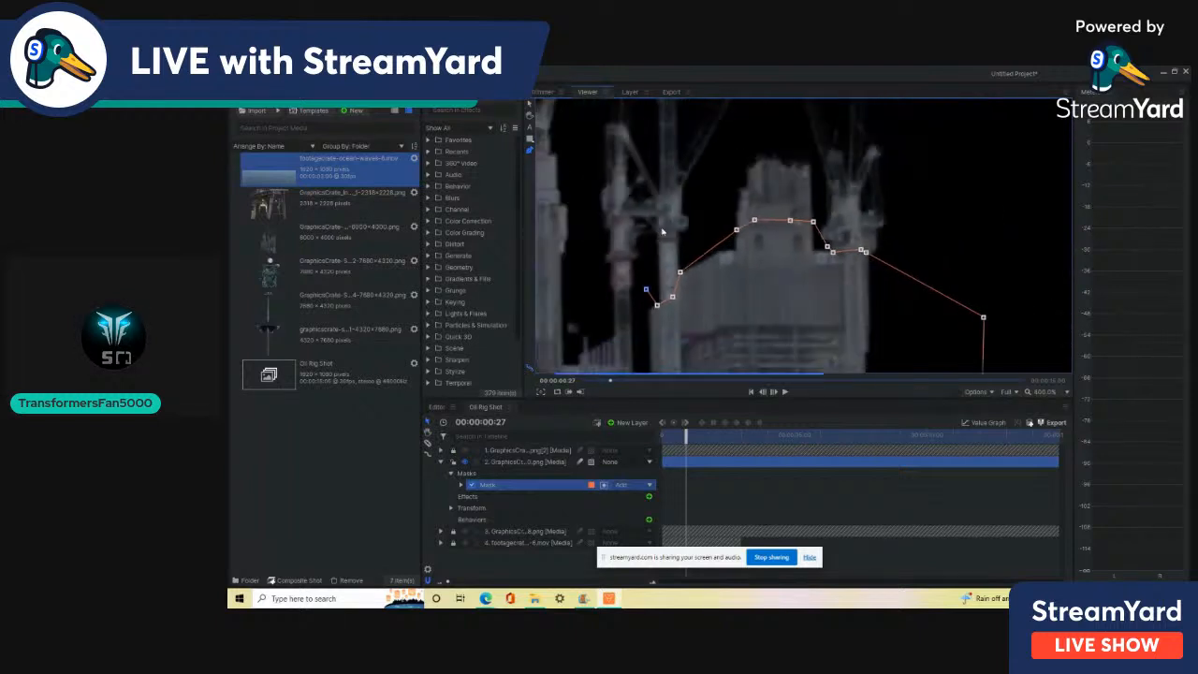
{"action": "scroll", "coordinate": [657, 240], "scroll_direction": "up", "scroll_amount": 6}
{"action": "key", "text": "ctrl+z"}
{"action": "key", "text": "ctrl+z"}
{"action": "key", "text": "ctrl+z"}
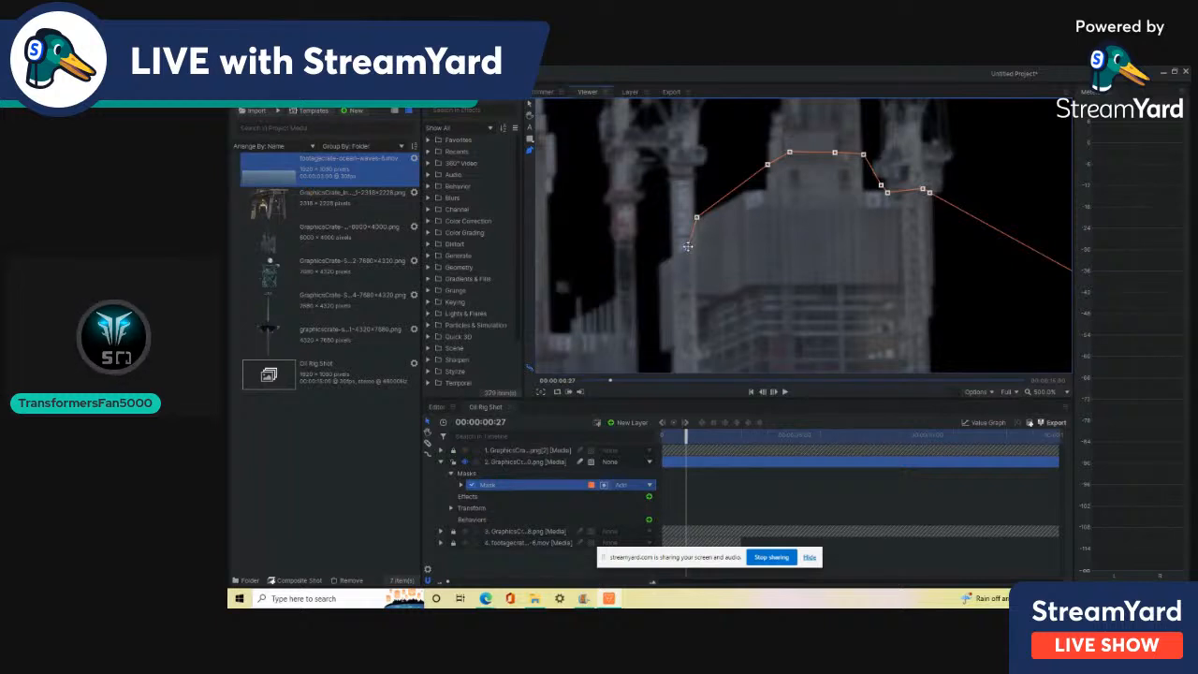
Carry the mask outline up and around the middle tower's cranes and close it at its starting point
{"action": "left_click", "coordinate": [725, 143]}
{"action": "key", "text": "h"}
{"action": "left_click_drag", "start_coordinate": [654, 231], "coordinate": [637, 357]}
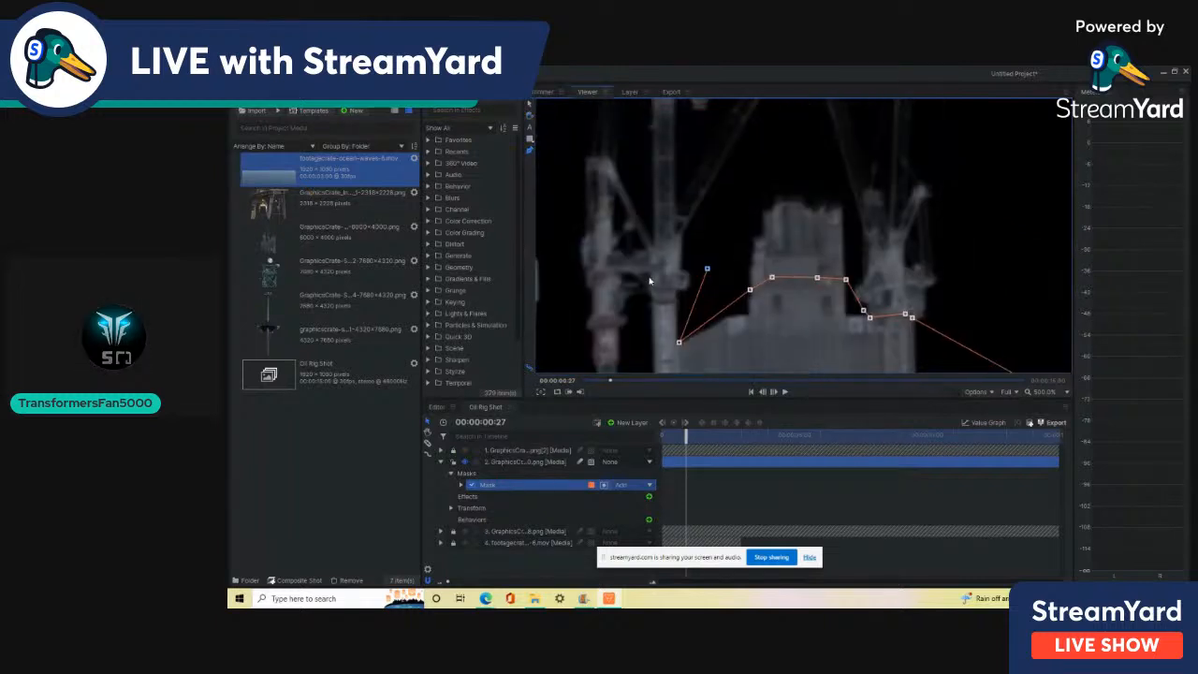
{"action": "scroll", "coordinate": [648, 277], "scroll_direction": "down", "scroll_amount": 2}
{"action": "left_click", "coordinate": [741, 186]}
{"action": "scroll", "coordinate": [738, 152], "scroll_direction": "up", "scroll_amount": 2}
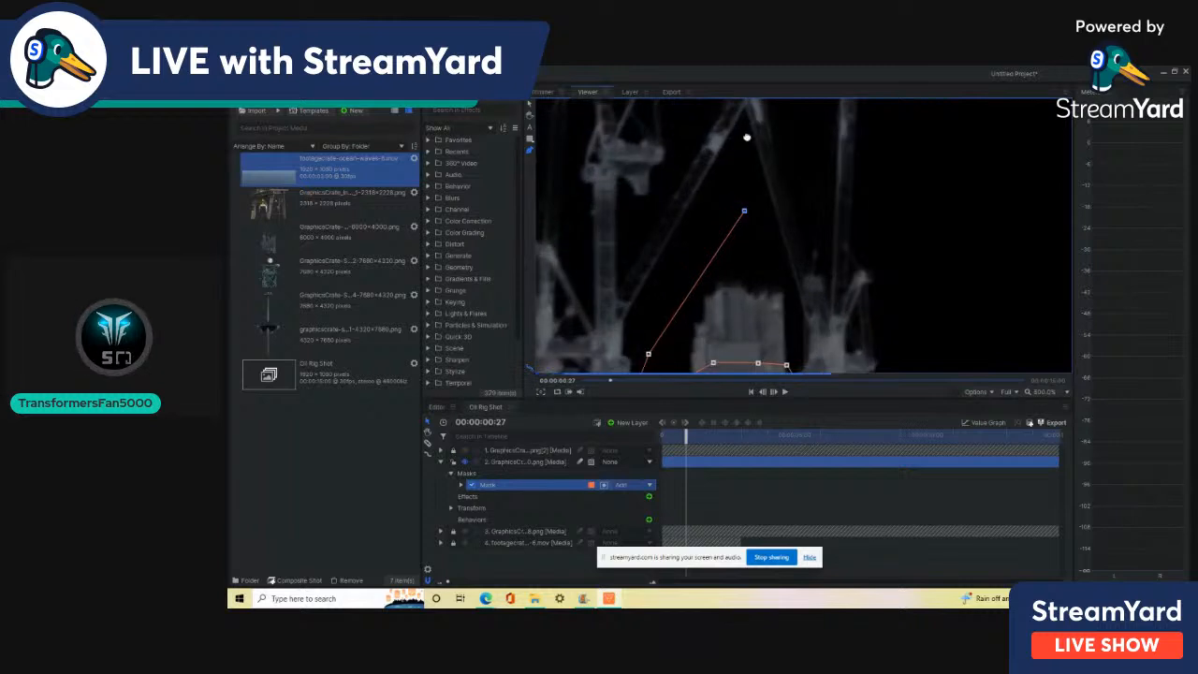
{"action": "left_click", "coordinate": [738, 214]}
{"action": "scroll", "coordinate": [770, 174], "scroll_direction": "down", "scroll_amount": 6}
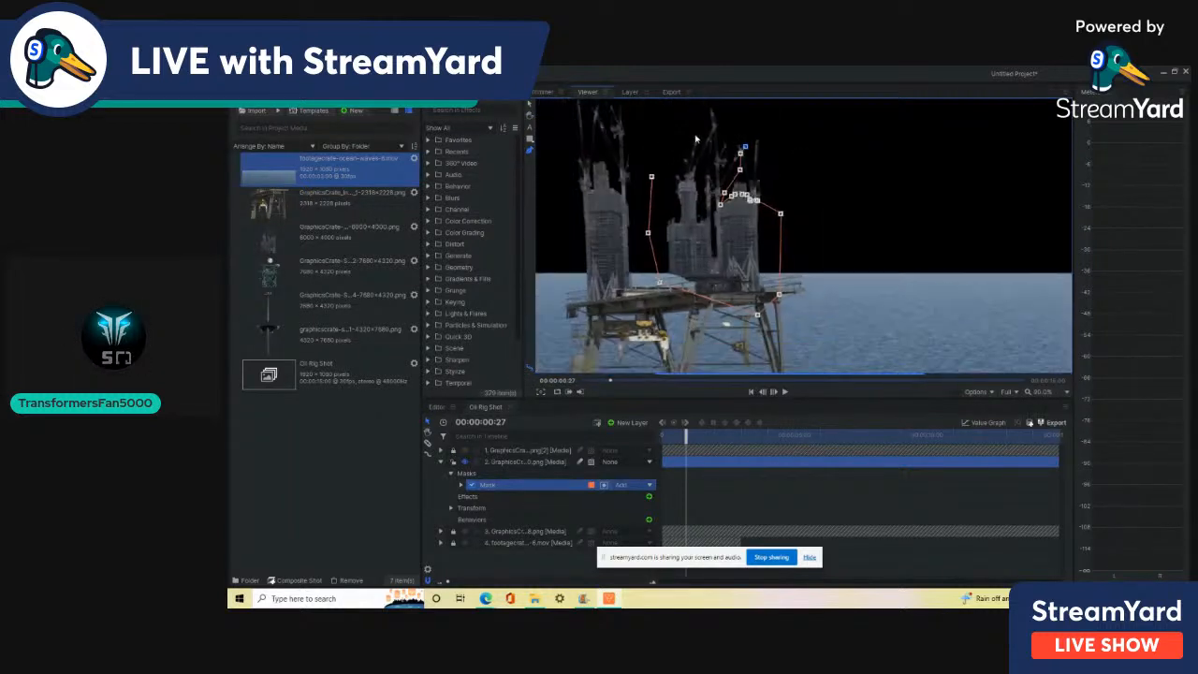
{"action": "left_click", "coordinate": [735, 158]}
{"action": "left_click", "coordinate": [696, 143]}
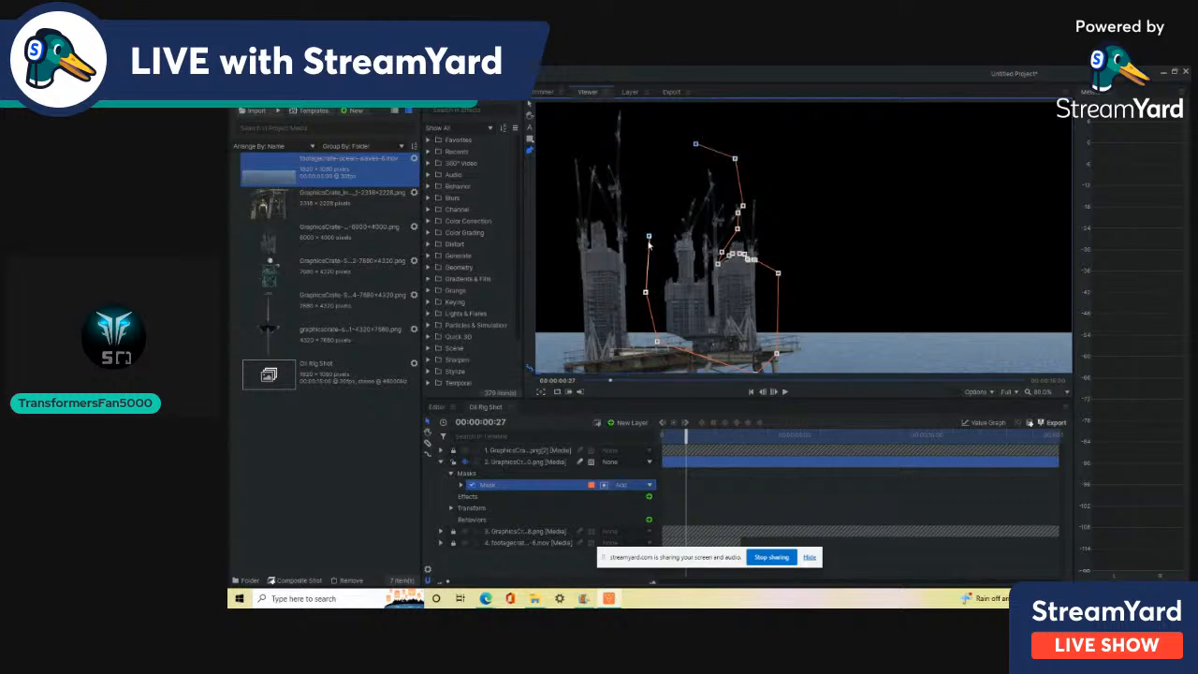
{"action": "left_click", "coordinate": [649, 237]}
Enlarge the newly masked buildings layer and raise it above the platform deck, then select the 6000 × 4000 buildings image in the media
{"action": "left_click", "coordinate": [566, 462]}
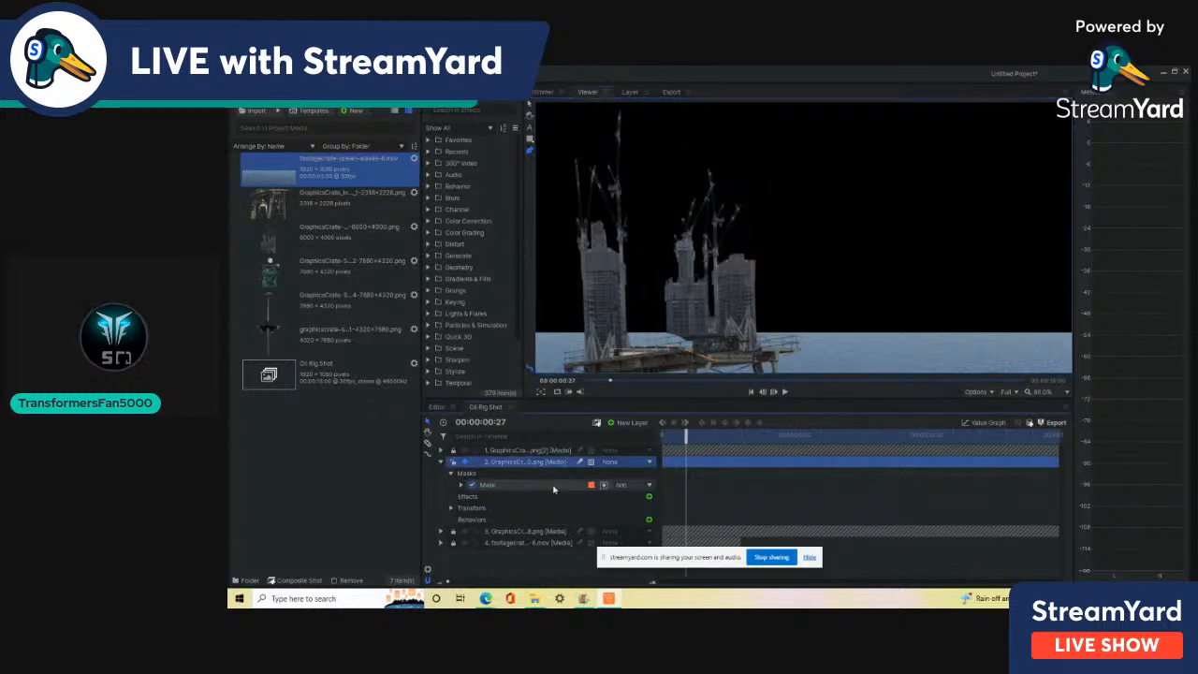
{"action": "scroll", "coordinate": [735, 229], "scroll_direction": "down", "scroll_amount": 1}
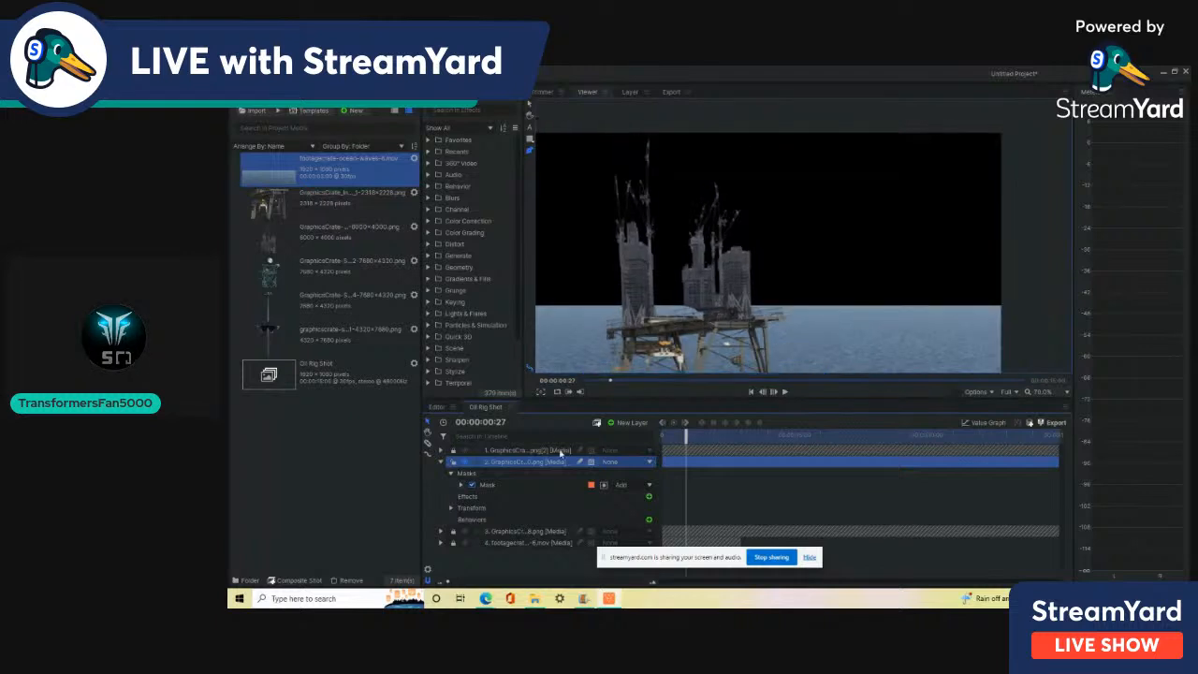
{"action": "left_click", "coordinate": [530, 103]}
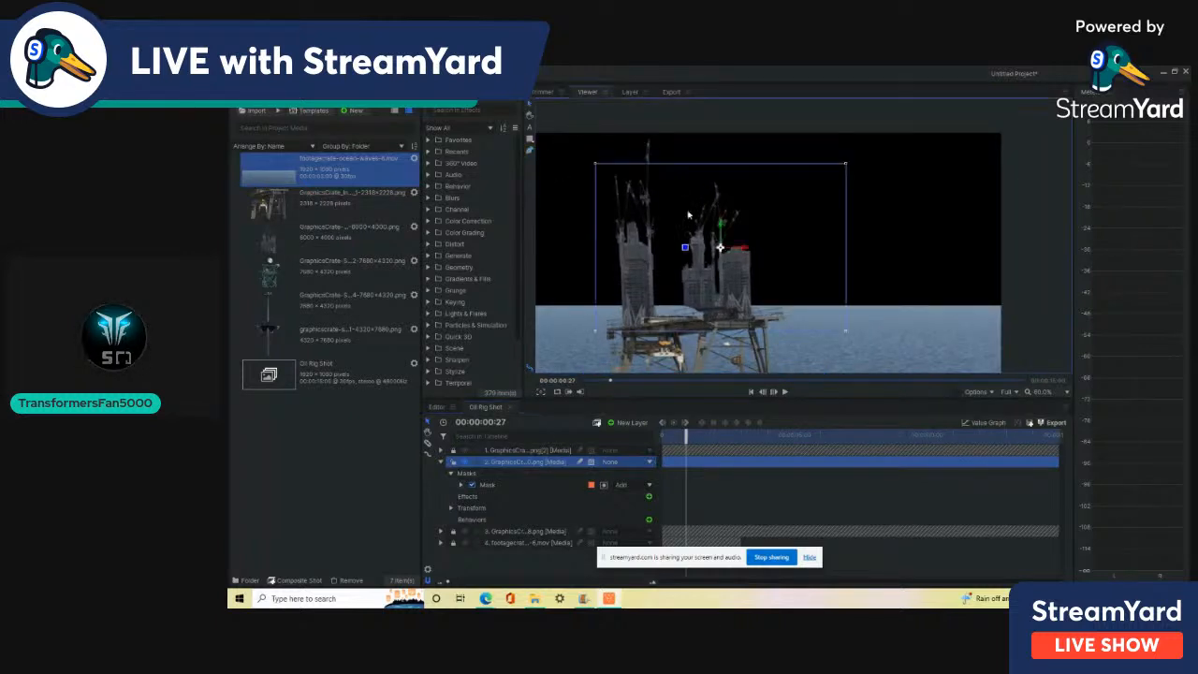
{"action": "left_click", "coordinate": [847, 166]}
{"action": "left_click", "coordinate": [704, 319]}
{"action": "left_click_drag", "start_coordinate": [847, 167], "coordinate": [867, 98]}
{"action": "left_click_drag", "start_coordinate": [744, 240], "coordinate": [744, 199]}
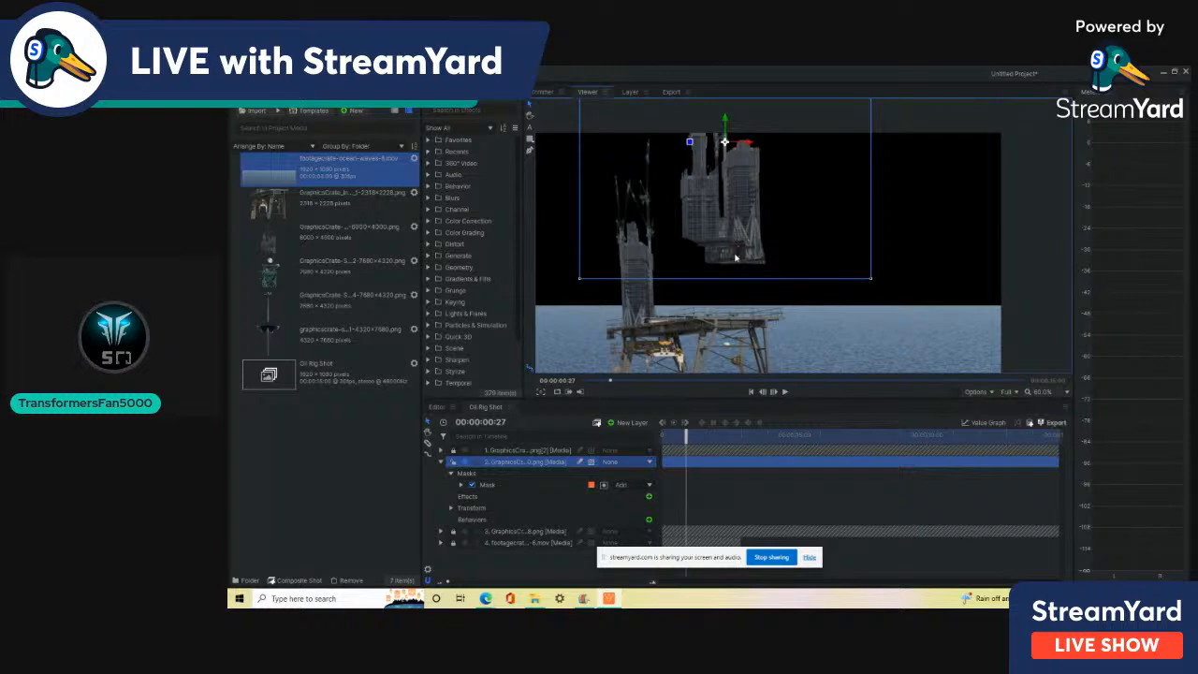
{"action": "left_click", "coordinate": [307, 238]}
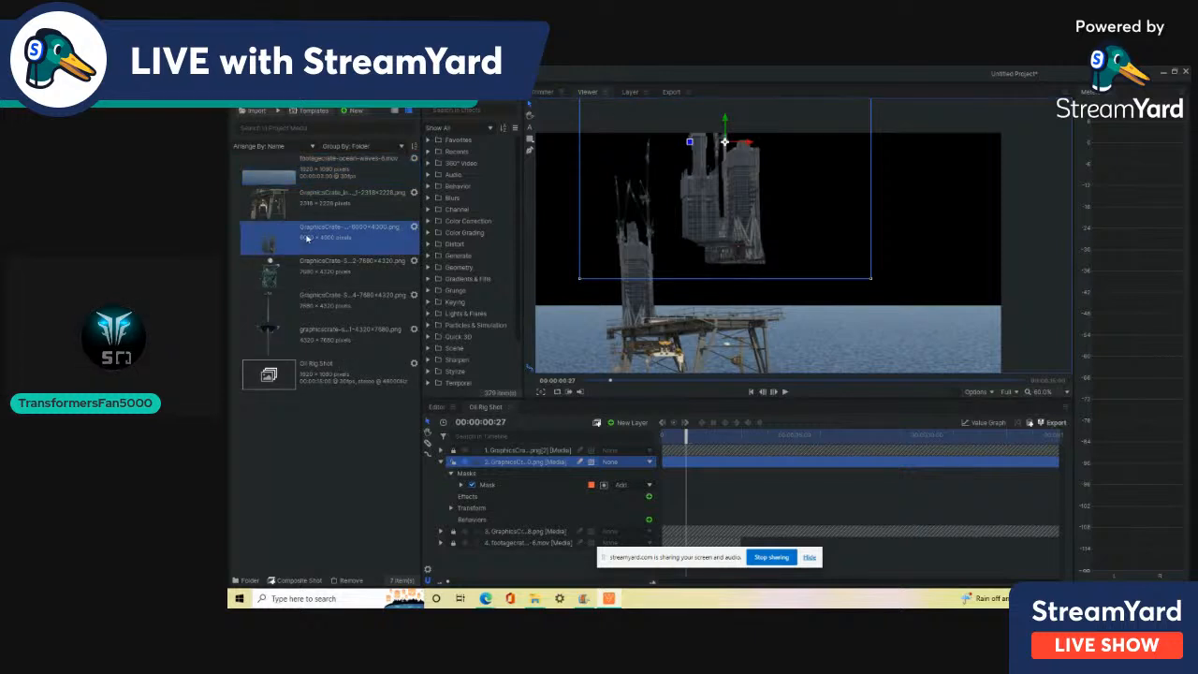
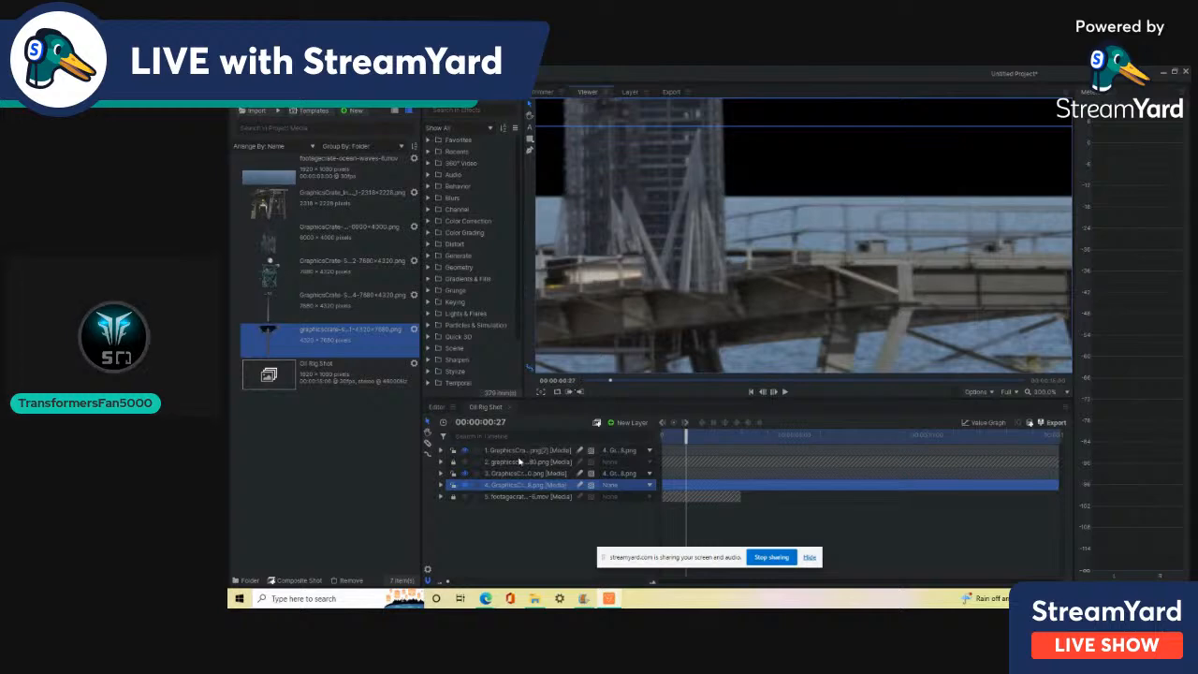
Reshape the top buildings layer's mask base by moving its inner corner outward, deleting the leftover point and raising the outer corner to deck level
{"action": "left_click", "coordinate": [516, 452]}
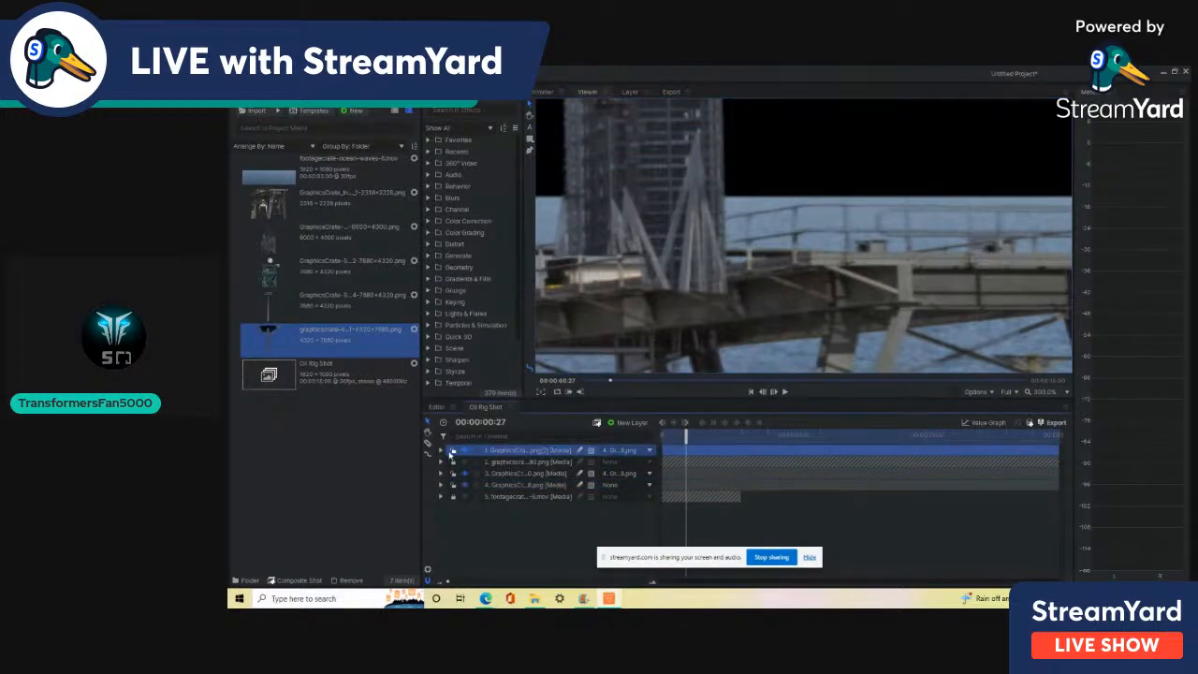
{"action": "left_click", "coordinate": [441, 450]}
{"action": "left_click", "coordinate": [450, 461]}
{"action": "left_click", "coordinate": [492, 474]}
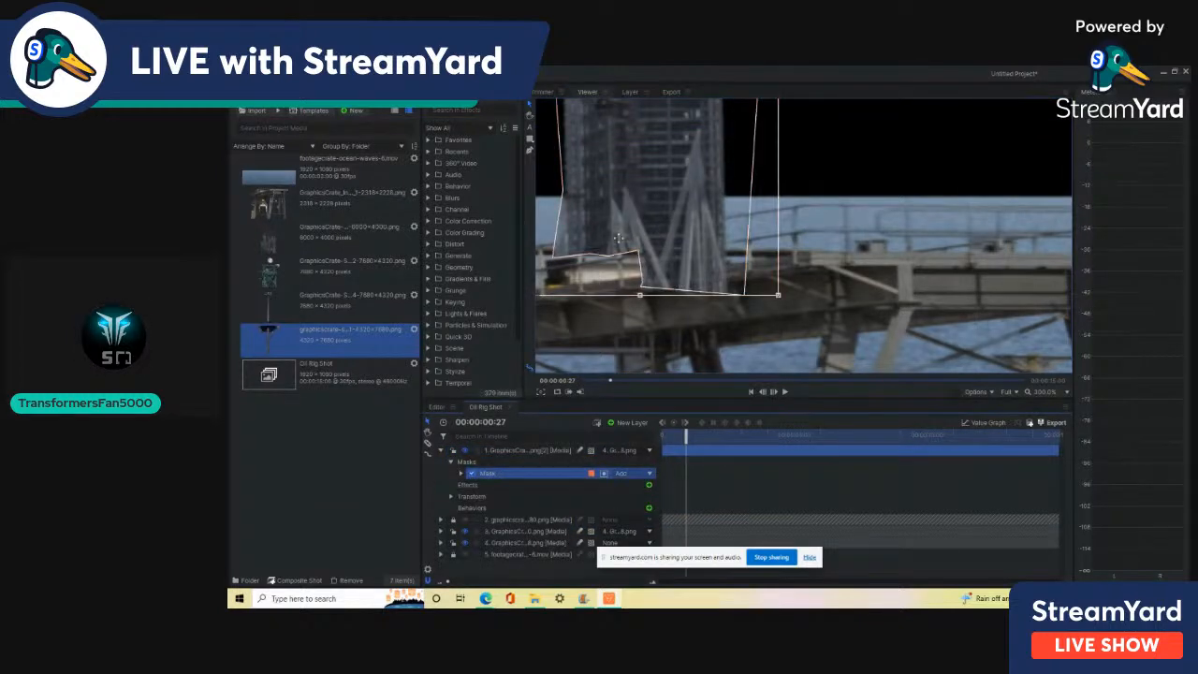
{"action": "left_click", "coordinate": [530, 150]}
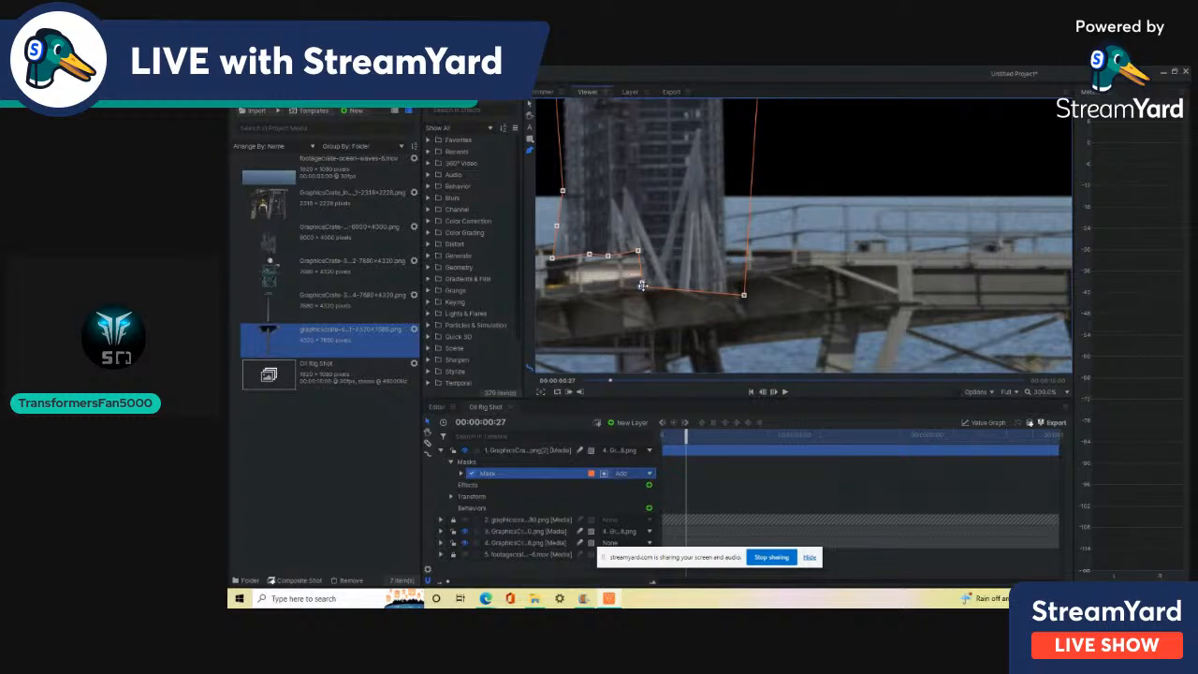
{"action": "left_click", "coordinate": [643, 282]}
{"action": "left_click_drag", "start_coordinate": [641, 269], "coordinate": [719, 254]}
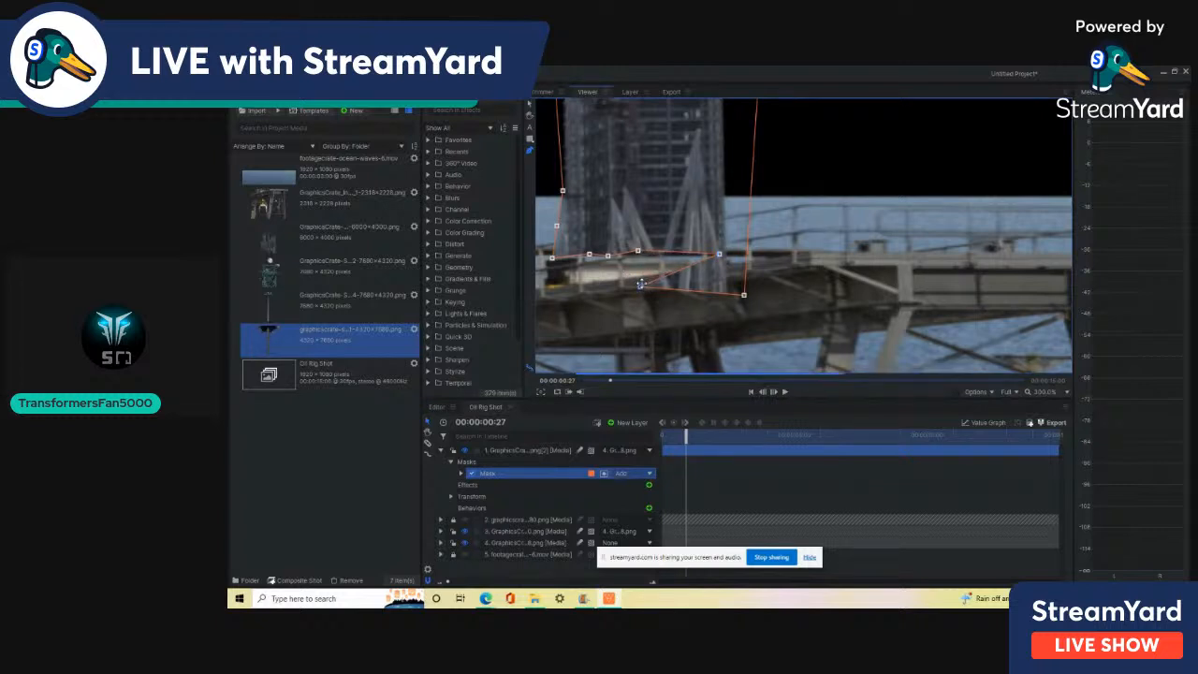
{"action": "left_click", "coordinate": [641, 283]}
{"action": "key", "text": "Delete"}
{"action": "left_click_drag", "start_coordinate": [745, 296], "coordinate": [755, 264]}
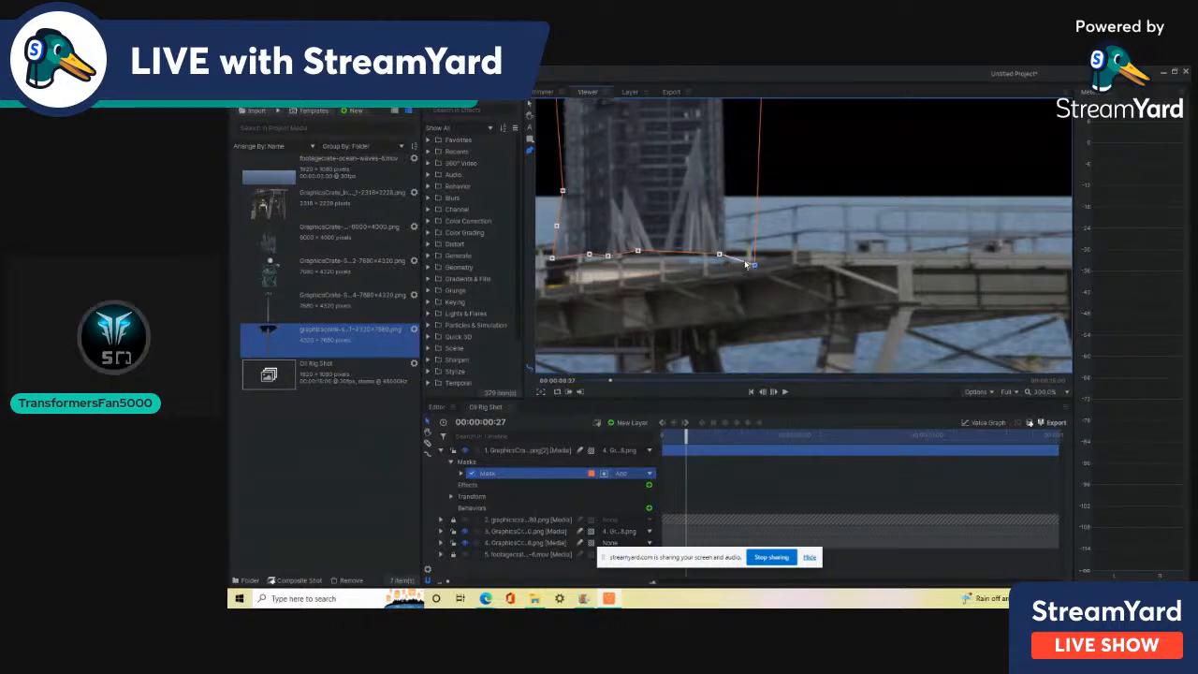
Refine the mask's lower edge around the tower's foot to follow the deck, and toggle the layer's visibility to check the cut
{"action": "scroll", "coordinate": [709, 261], "scroll_direction": "up", "scroll_amount": 4}
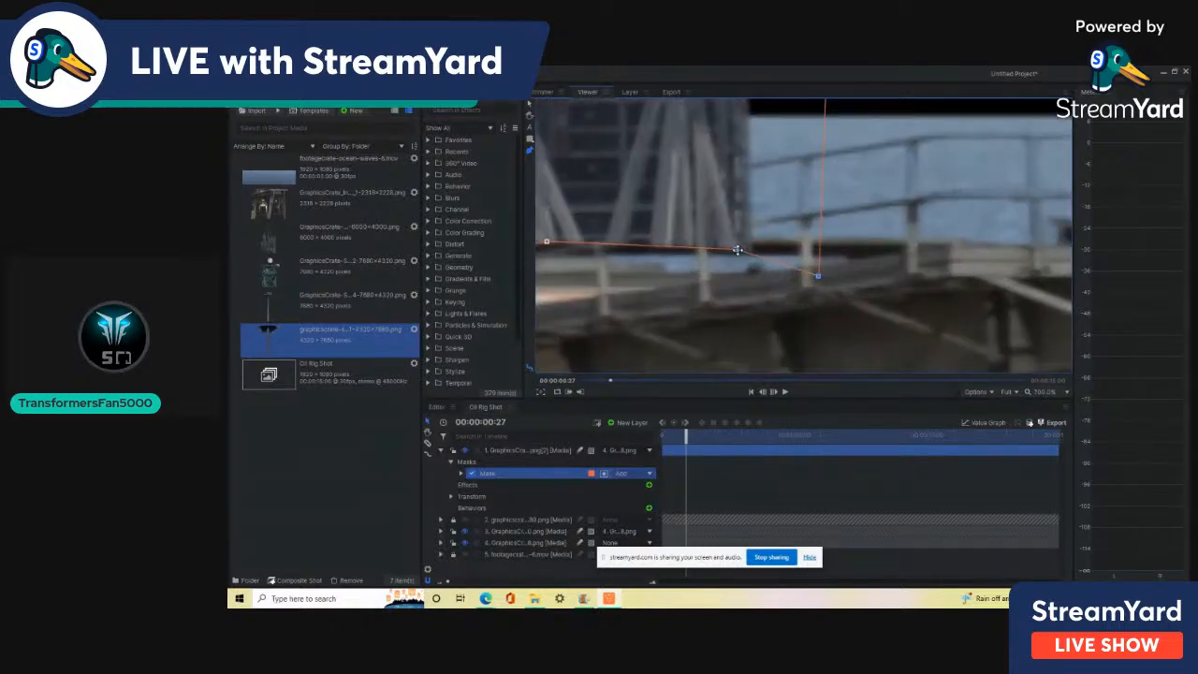
{"action": "left_click_drag", "start_coordinate": [728, 269], "coordinate": [724, 277]}
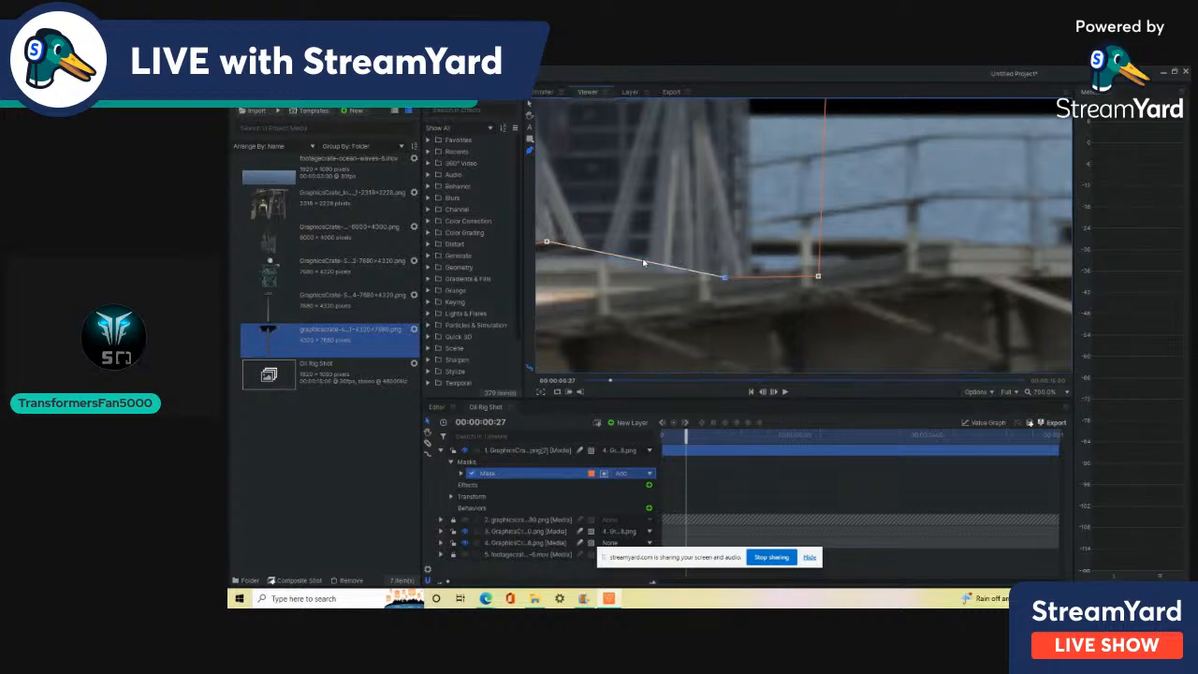
{"action": "left_click_drag", "start_coordinate": [639, 262], "coordinate": [608, 244]}
{"action": "left_click", "coordinate": [472, 475]}
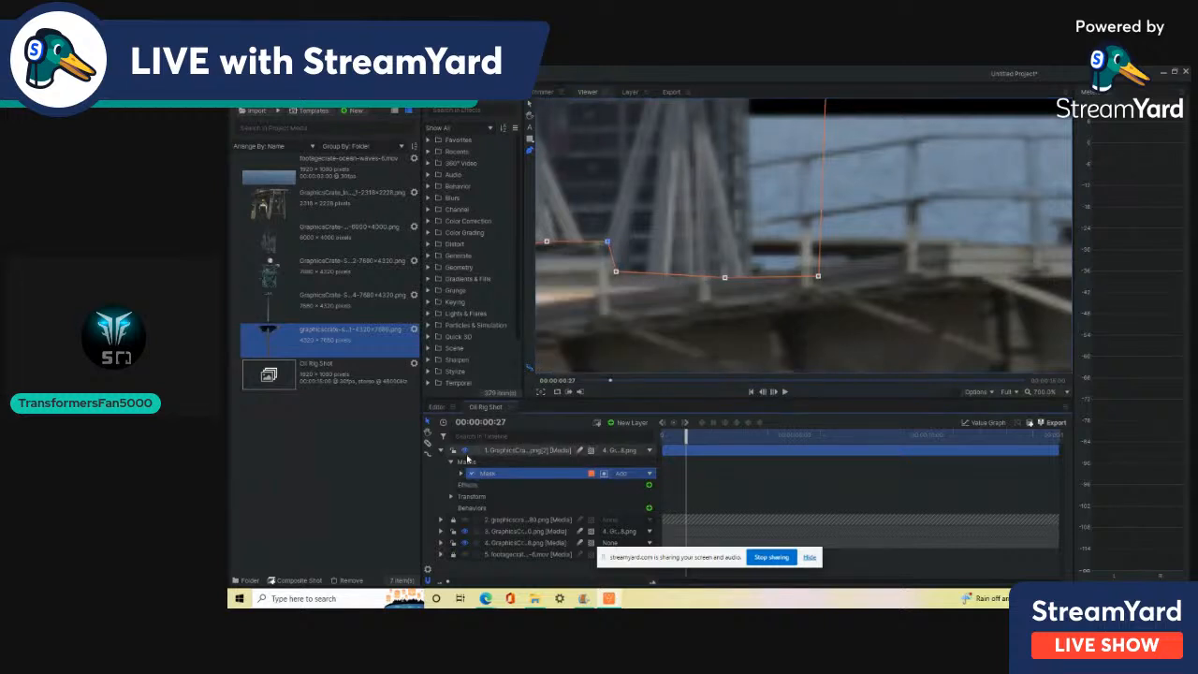
{"action": "left_click", "coordinate": [465, 451]}
{"action": "left_click", "coordinate": [464, 451]}
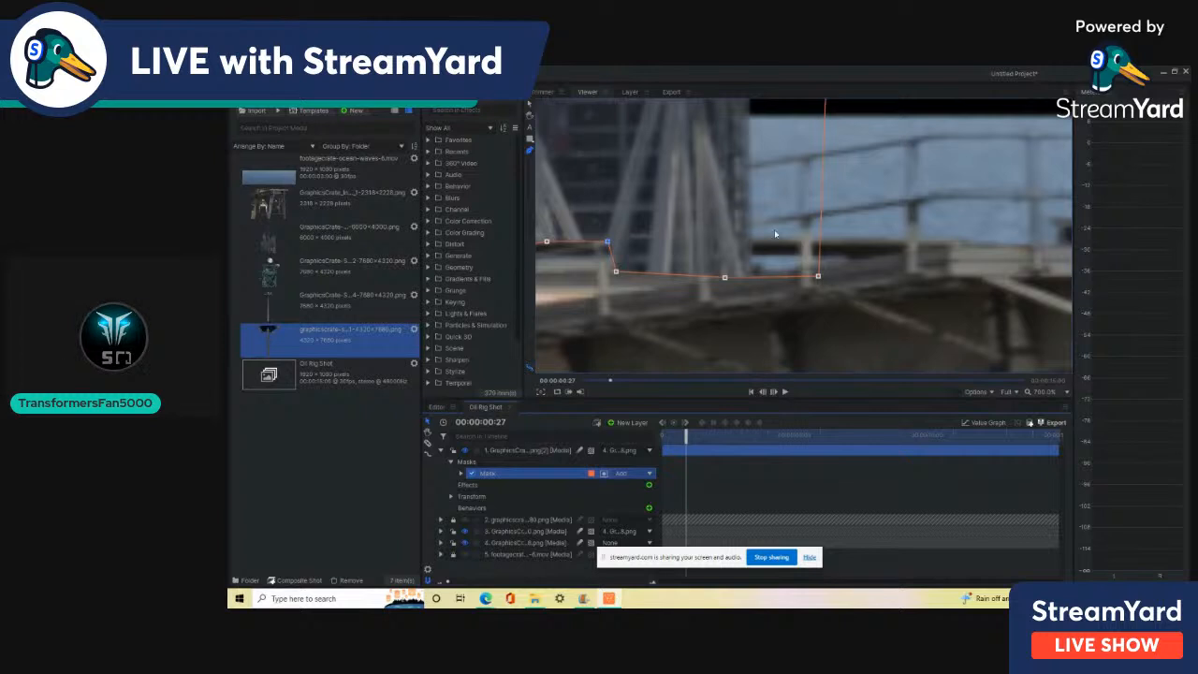
Lock the top buildings layer, collapse its properties, and lock the platform layer and the other buildings layer
{"action": "left_click", "coordinate": [506, 453]}
{"action": "scroll", "coordinate": [642, 308], "scroll_direction": "down", "scroll_amount": 10}
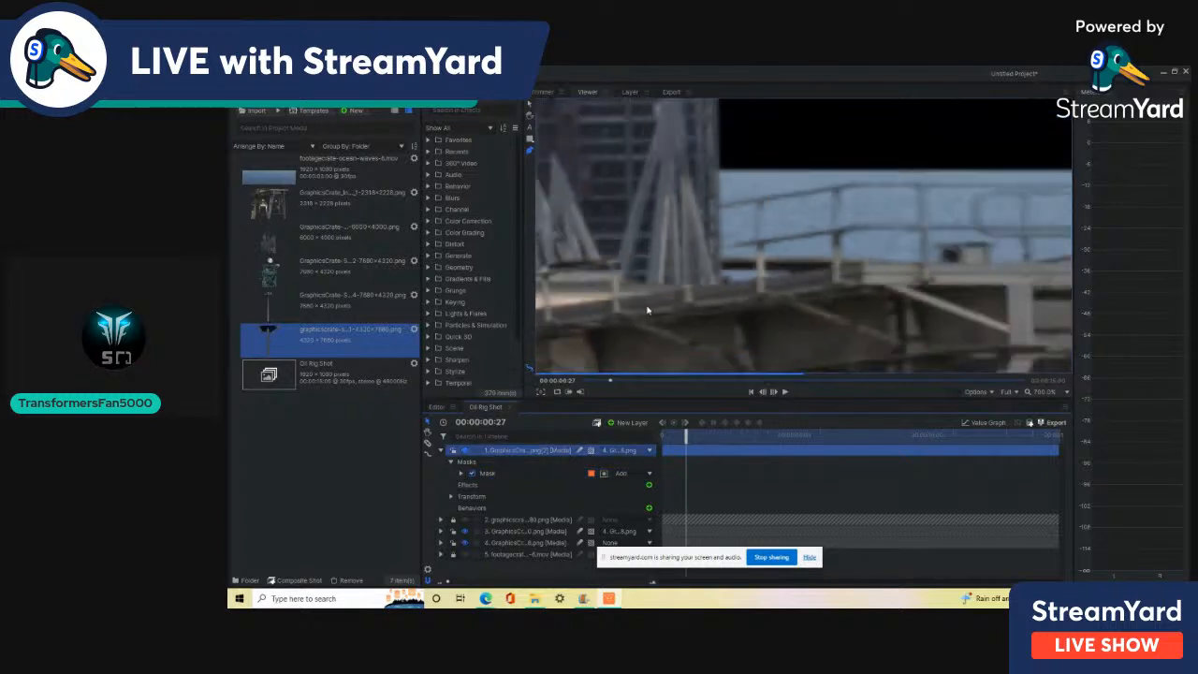
{"action": "left_click", "coordinate": [579, 188]}
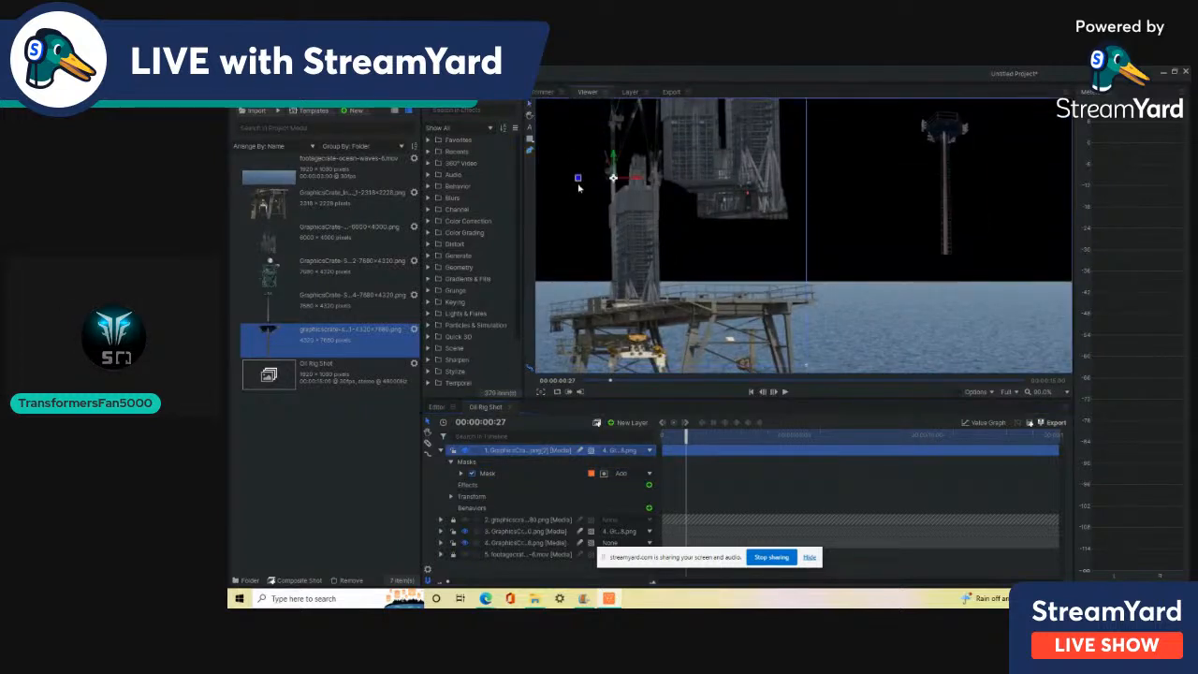
{"action": "left_click", "coordinate": [454, 452]}
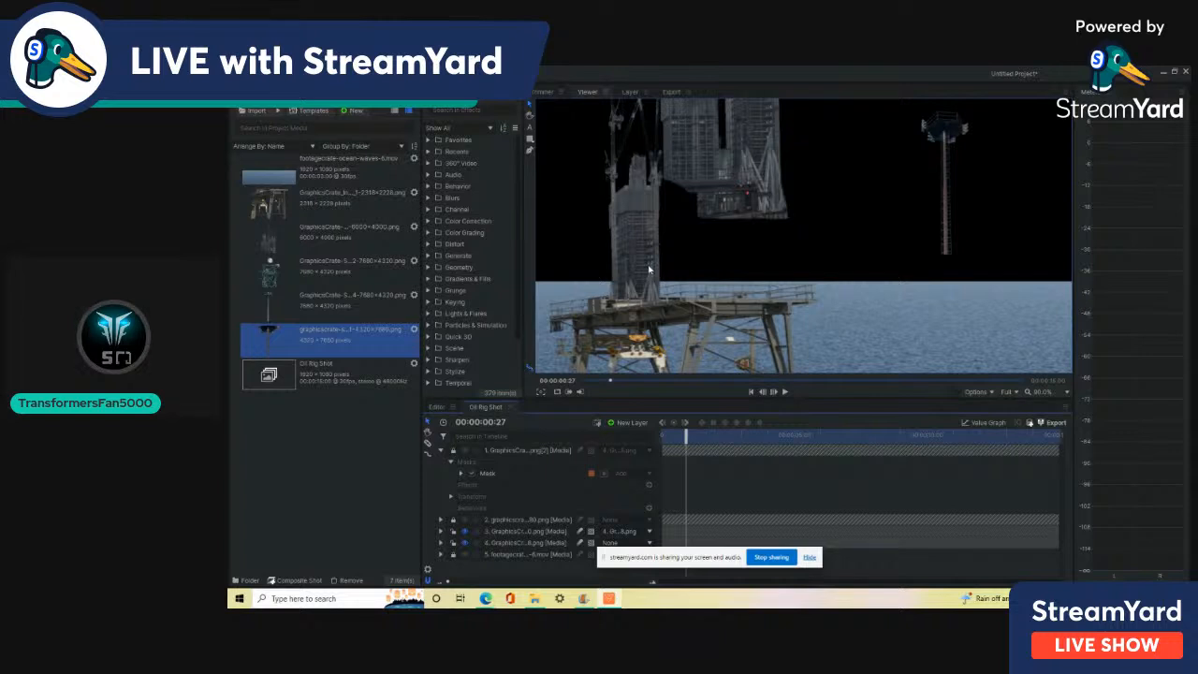
{"action": "scroll", "coordinate": [655, 272], "scroll_direction": "down", "scroll_amount": 1}
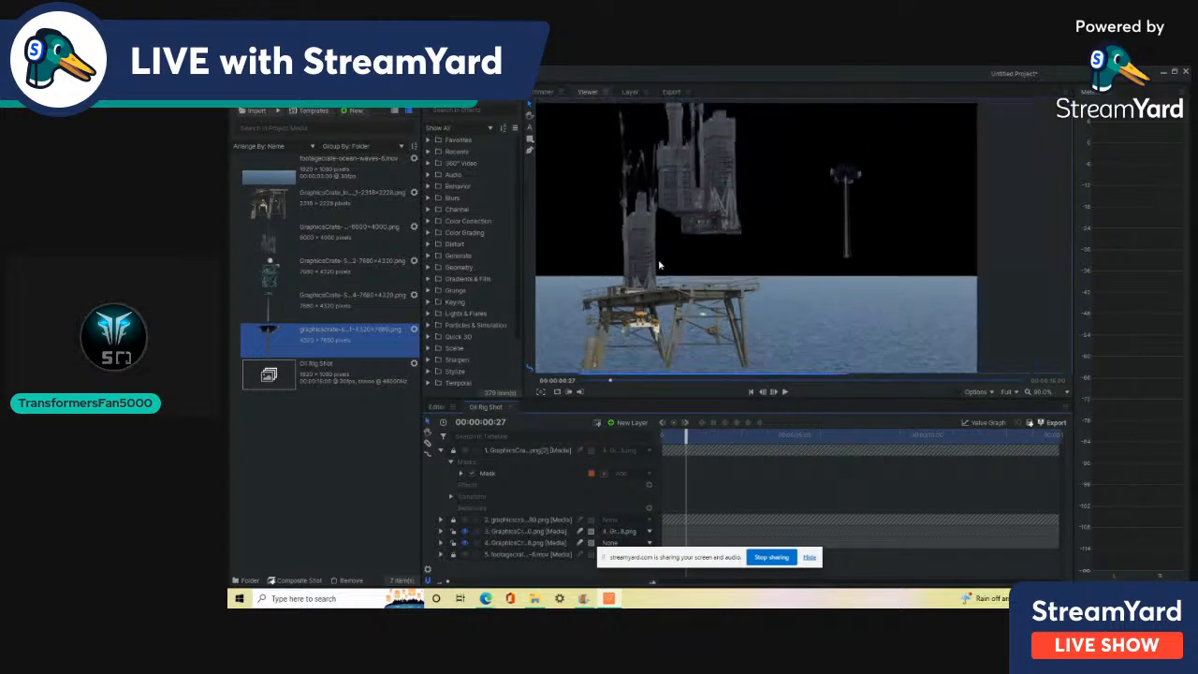
{"action": "scroll", "coordinate": [712, 274], "scroll_direction": "down", "scroll_amount": 1}
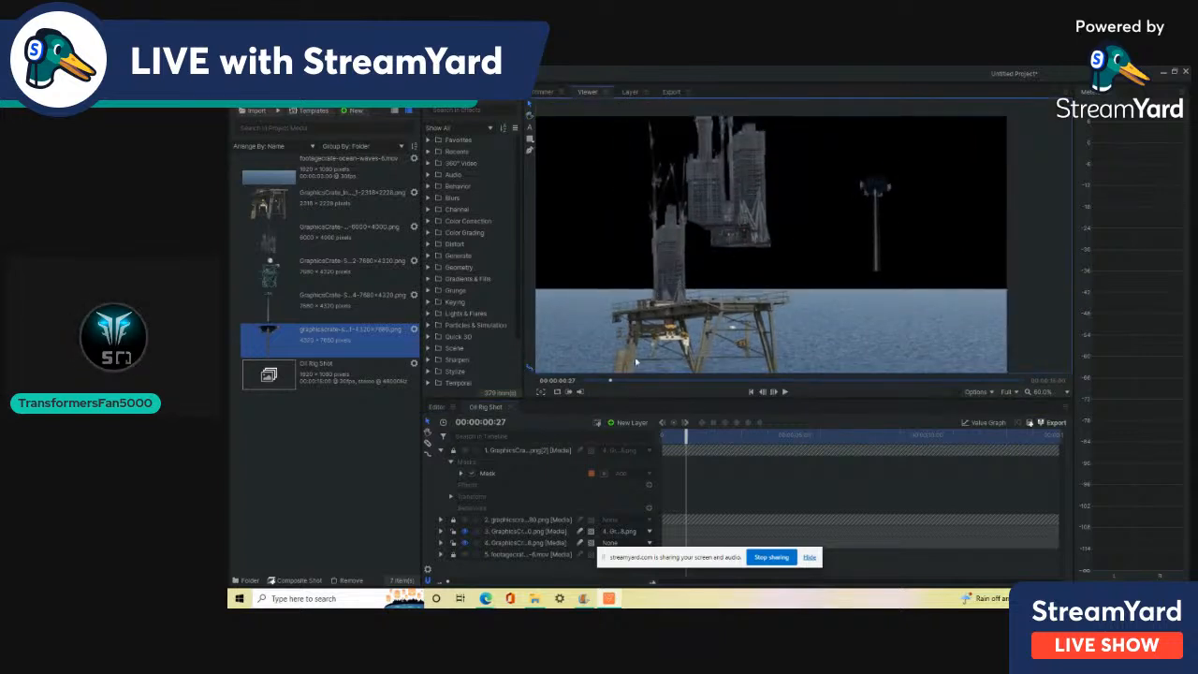
{"action": "left_click", "coordinate": [442, 451]}
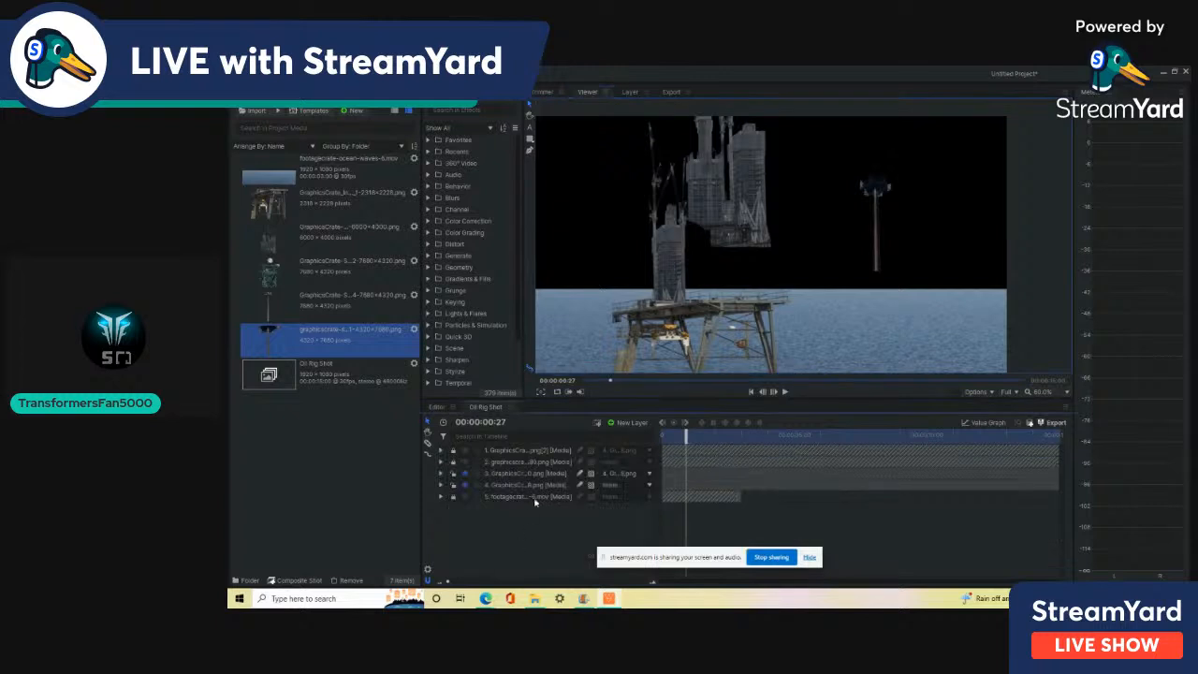
{"action": "left_click", "coordinate": [547, 488]}
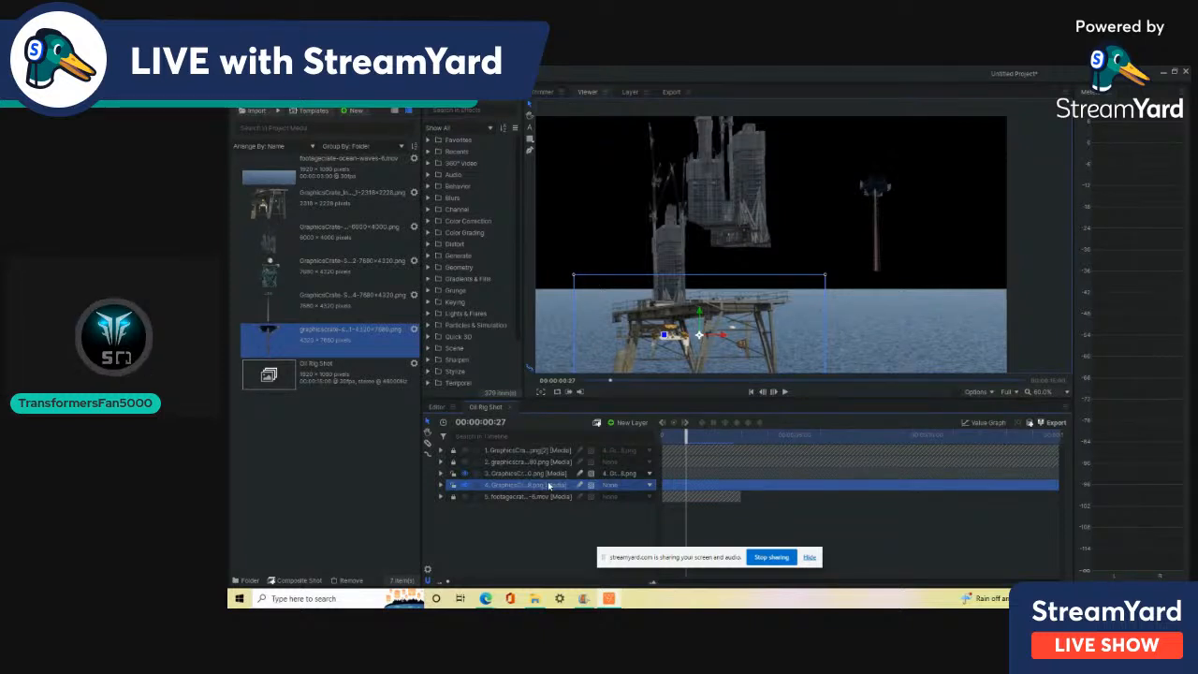
{"action": "left_click", "coordinate": [458, 474]}
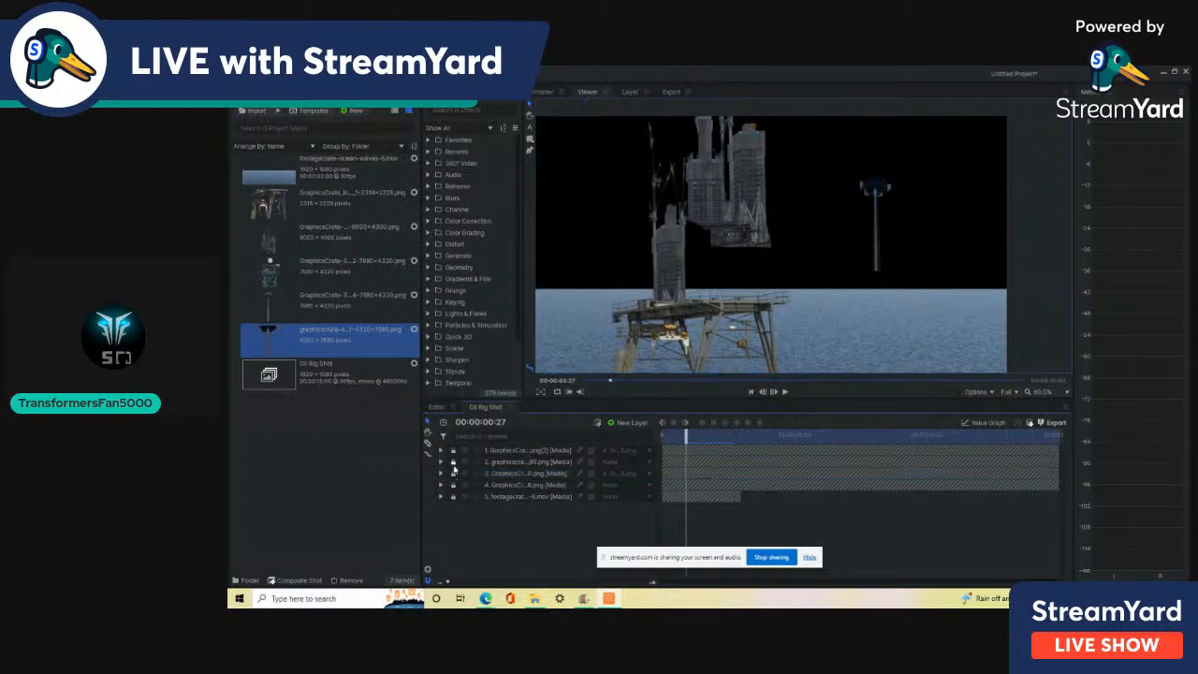
Unlock the 4320 × 7680 floodlight tower layer and stand the tower on the right end of the platform deck
{"action": "left_click", "coordinate": [455, 463]}
{"action": "left_click_drag", "start_coordinate": [880, 208], "coordinate": [769, 240]}
{"action": "scroll", "coordinate": [797, 285], "scroll_direction": "up", "scroll_amount": 4}
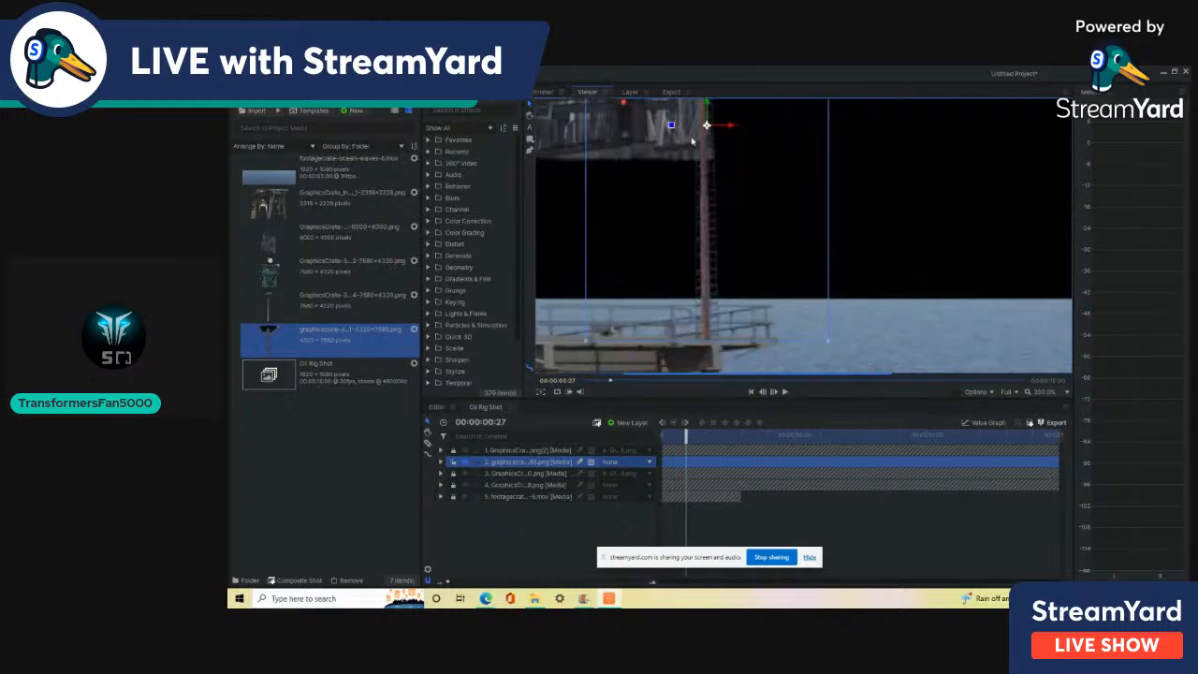
{"action": "left_click_drag", "start_coordinate": [707, 131], "coordinate": [724, 132]}
{"action": "scroll", "coordinate": [705, 206], "scroll_direction": "up", "scroll_amount": 3}
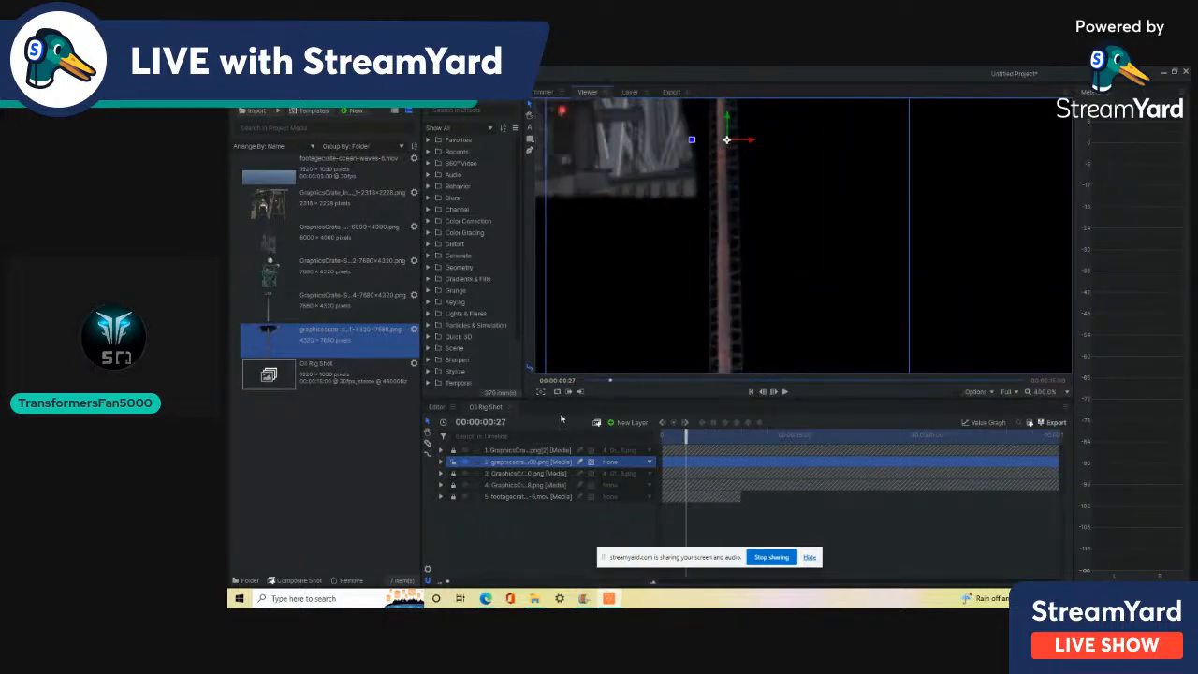
{"action": "scroll", "coordinate": [718, 302], "scroll_direction": "down", "scroll_amount": 4}
{"action": "scroll", "coordinate": [718, 250], "scroll_direction": "up", "scroll_amount": 2}
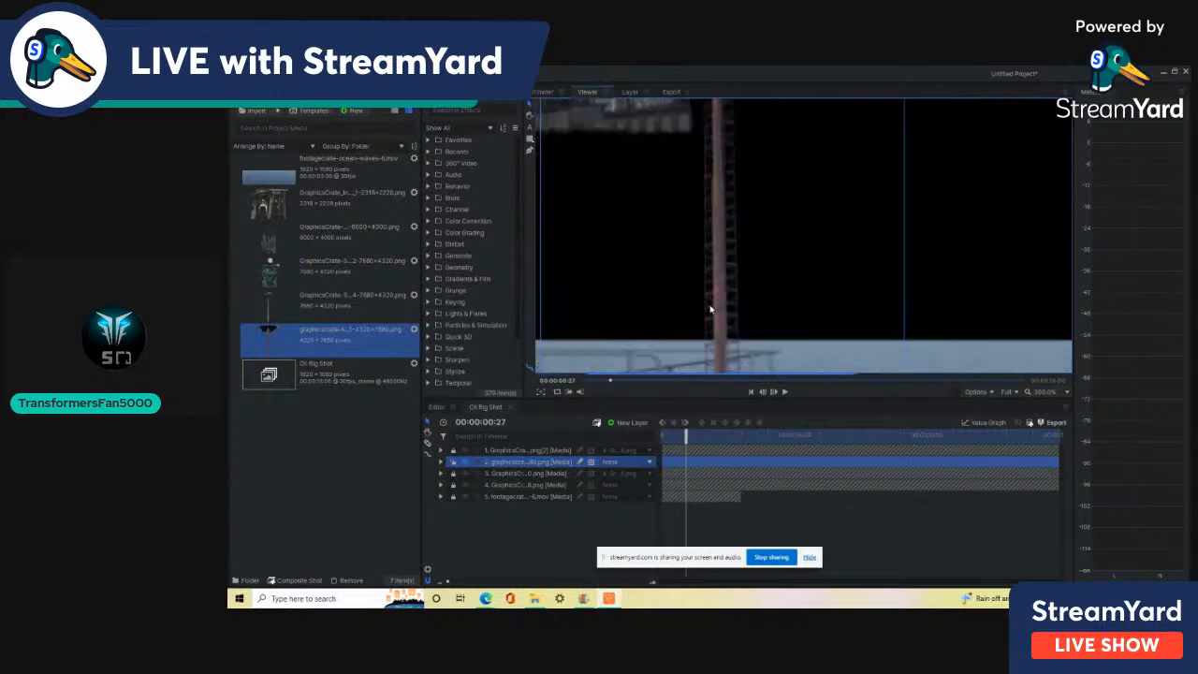
Move the floodlight tower layer beneath the platform layer and slide the tower horizontally to the deck's left end, beside the building
{"action": "left_click", "coordinate": [546, 468]}
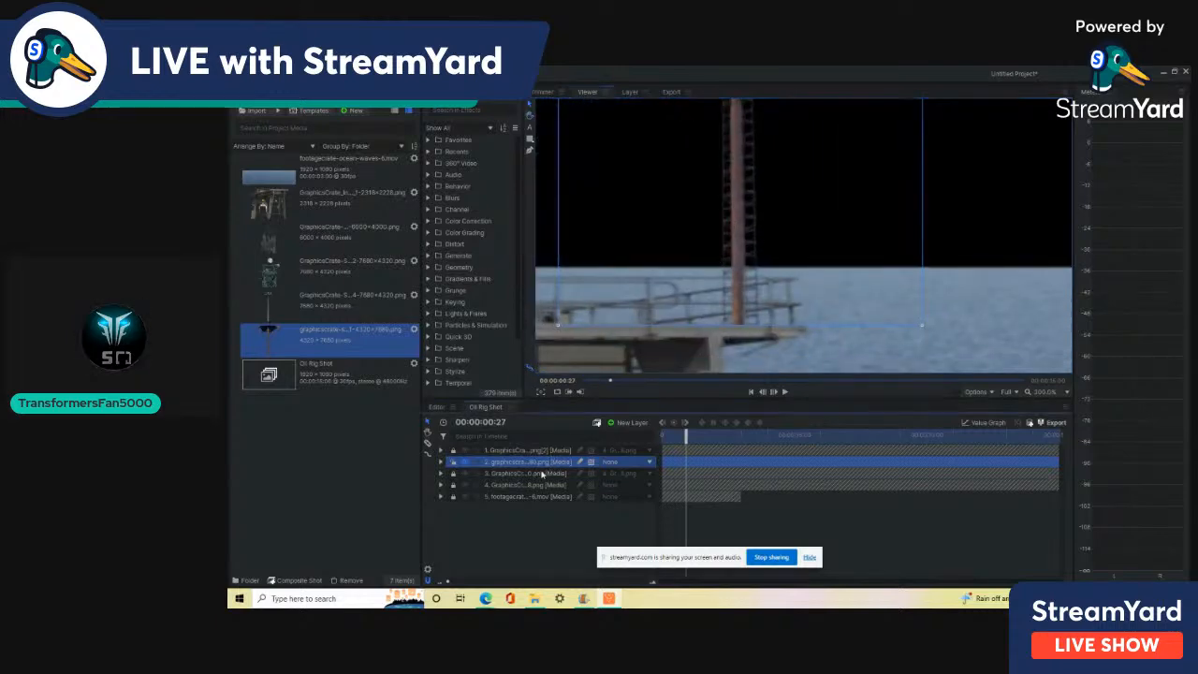
{"action": "mouse_move", "coordinate": [528, 466]}
{"action": "left_mouse_down"}
{"action": "mouse_move", "coordinate": [524, 491]}
{"action": "mouse_move", "coordinate": [542, 483]}
{"action": "left_mouse_up"}
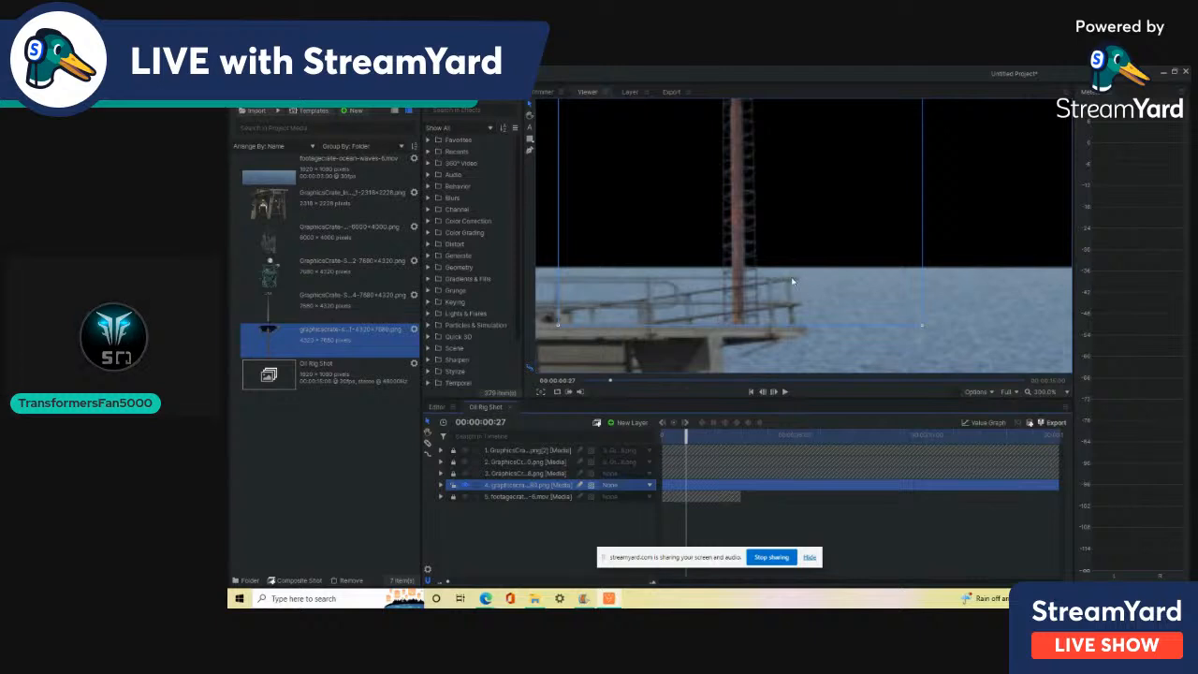
{"action": "scroll", "coordinate": [741, 320], "scroll_direction": "up", "scroll_amount": 2}
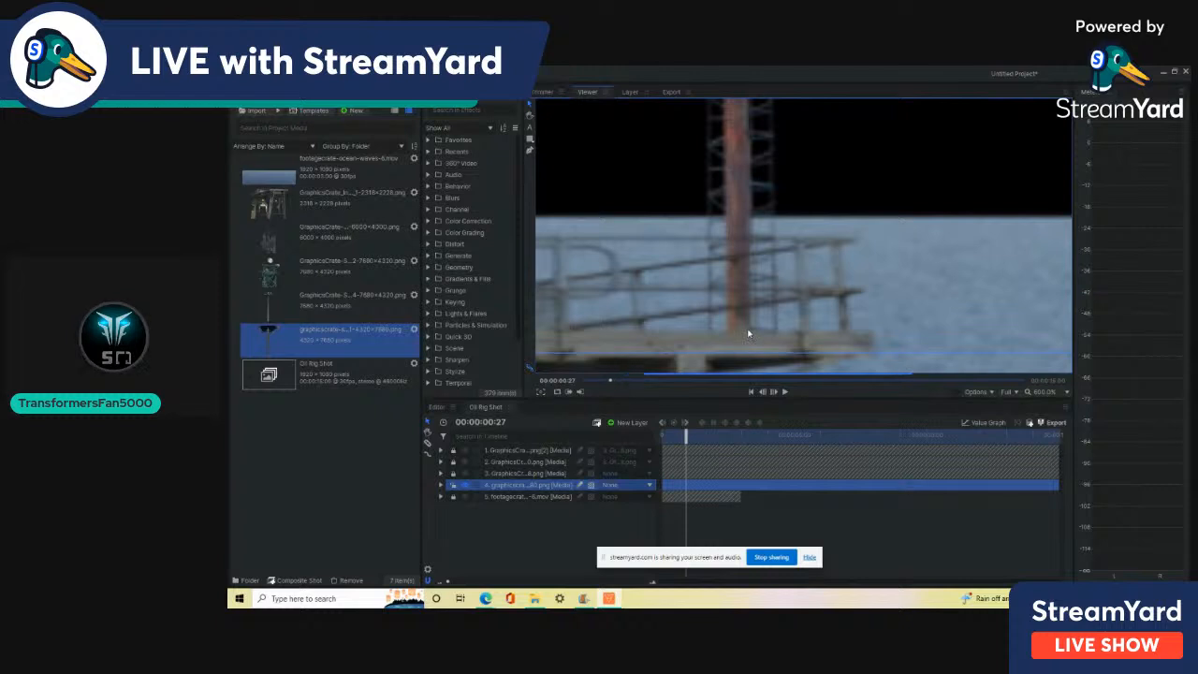
{"action": "scroll", "coordinate": [756, 320], "scroll_direction": "down", "scroll_amount": 8}
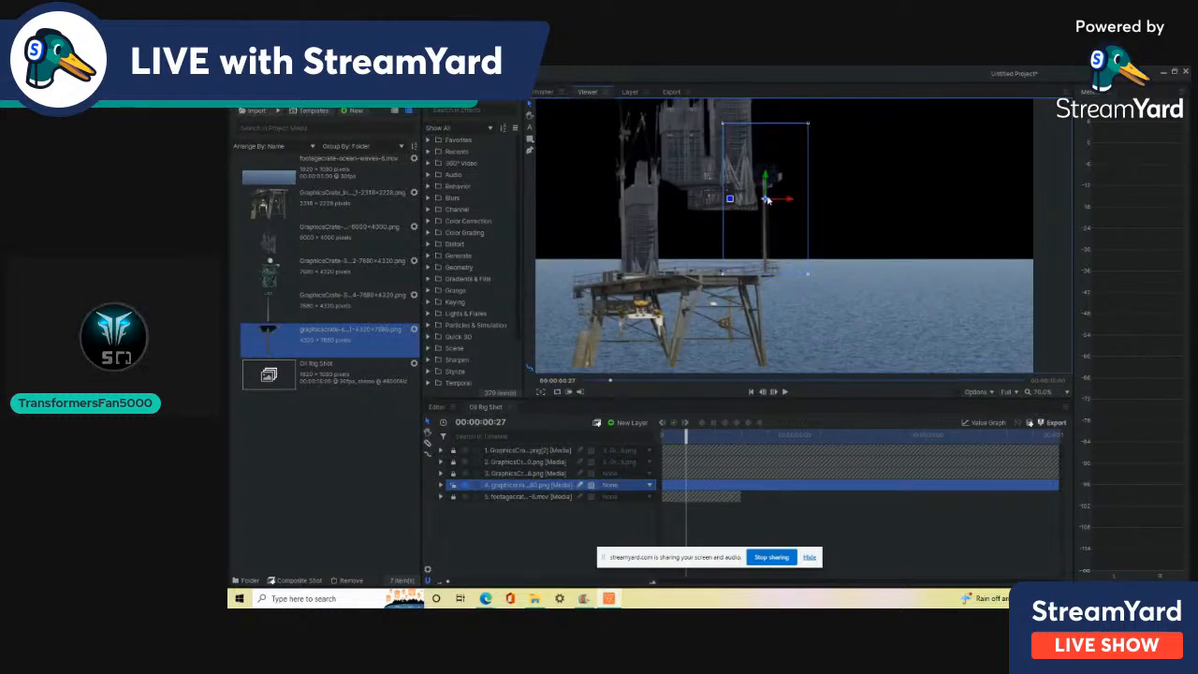
{"action": "left_click_drag", "start_coordinate": [767, 199], "coordinate": [635, 210]}
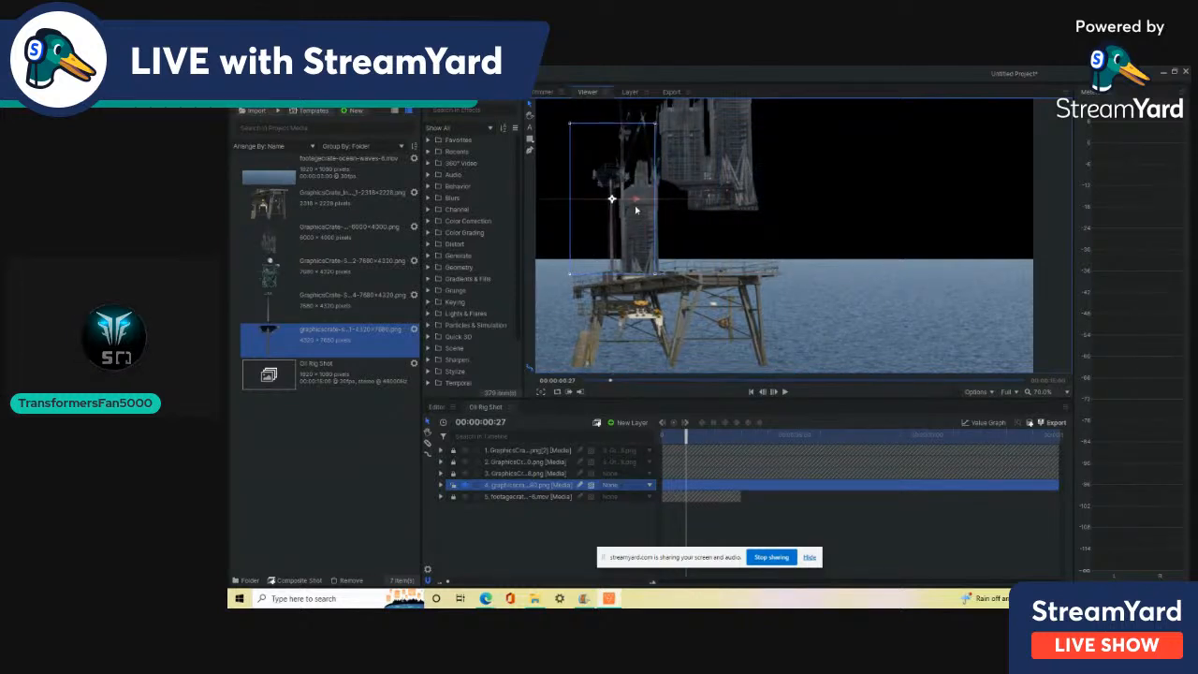
{"action": "left_click", "coordinate": [540, 506]}
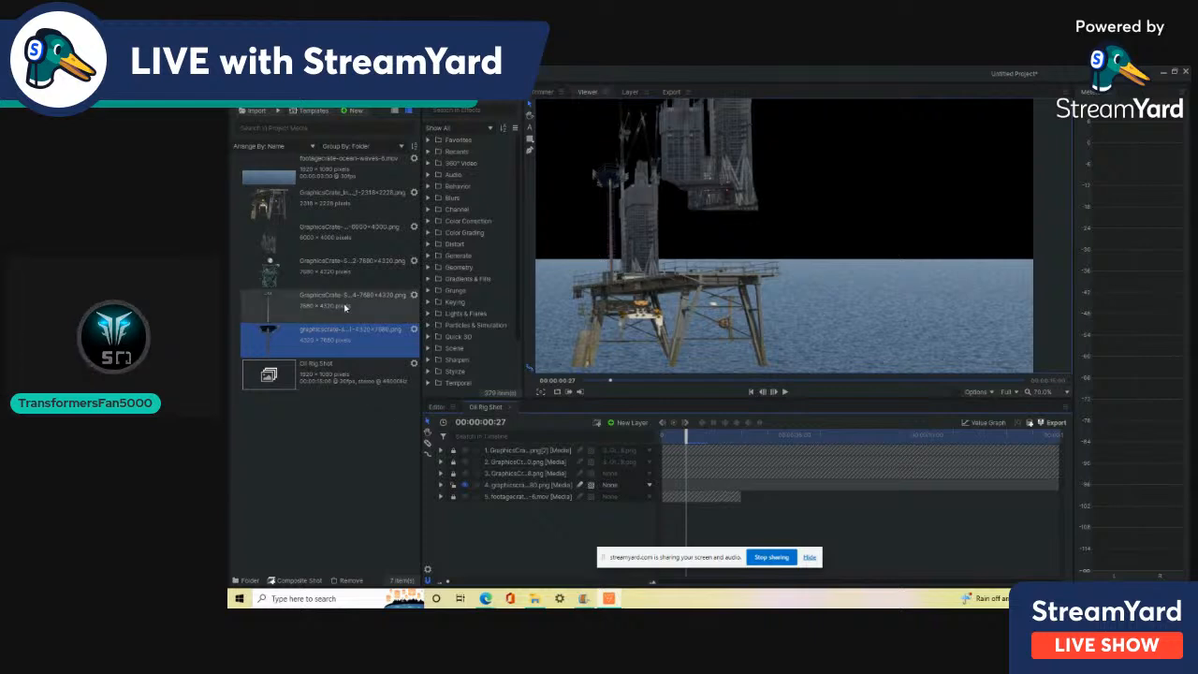
Add the lower 7680 × 4320 tower image directly beneath the platform layer, scale it down heavily and set it near the deck's right end
{"action": "left_click_drag", "start_coordinate": [345, 307], "coordinate": [363, 307]}
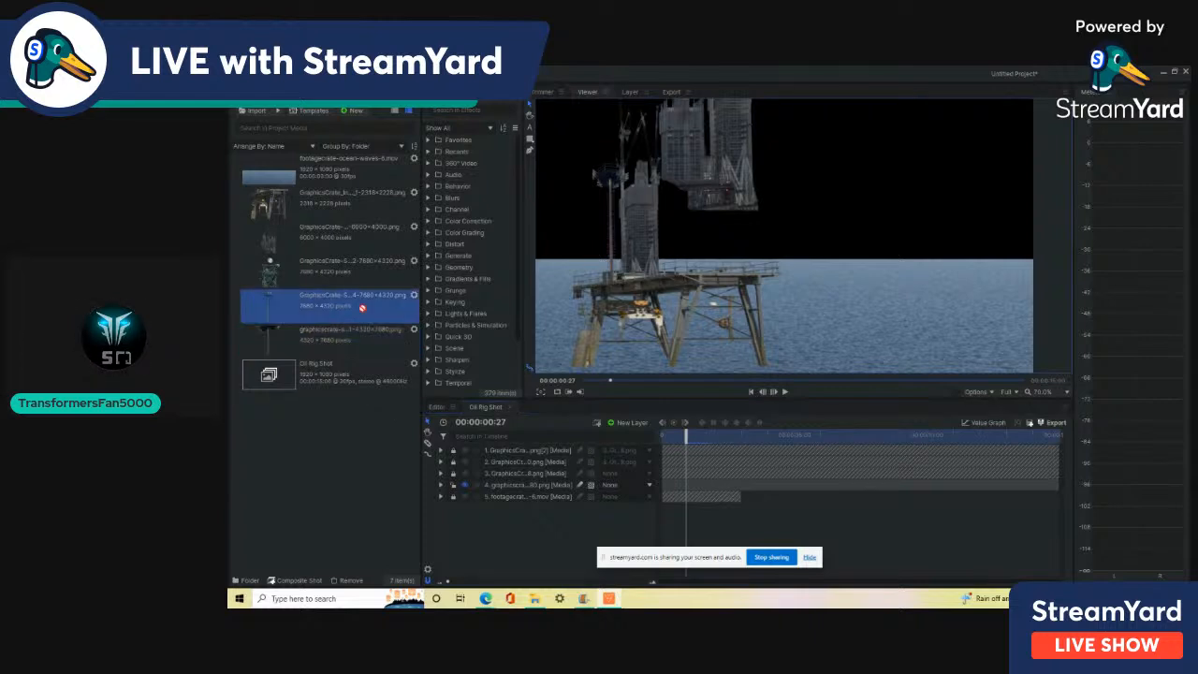
{"action": "left_click_drag", "start_coordinate": [463, 384], "coordinate": [557, 485]}
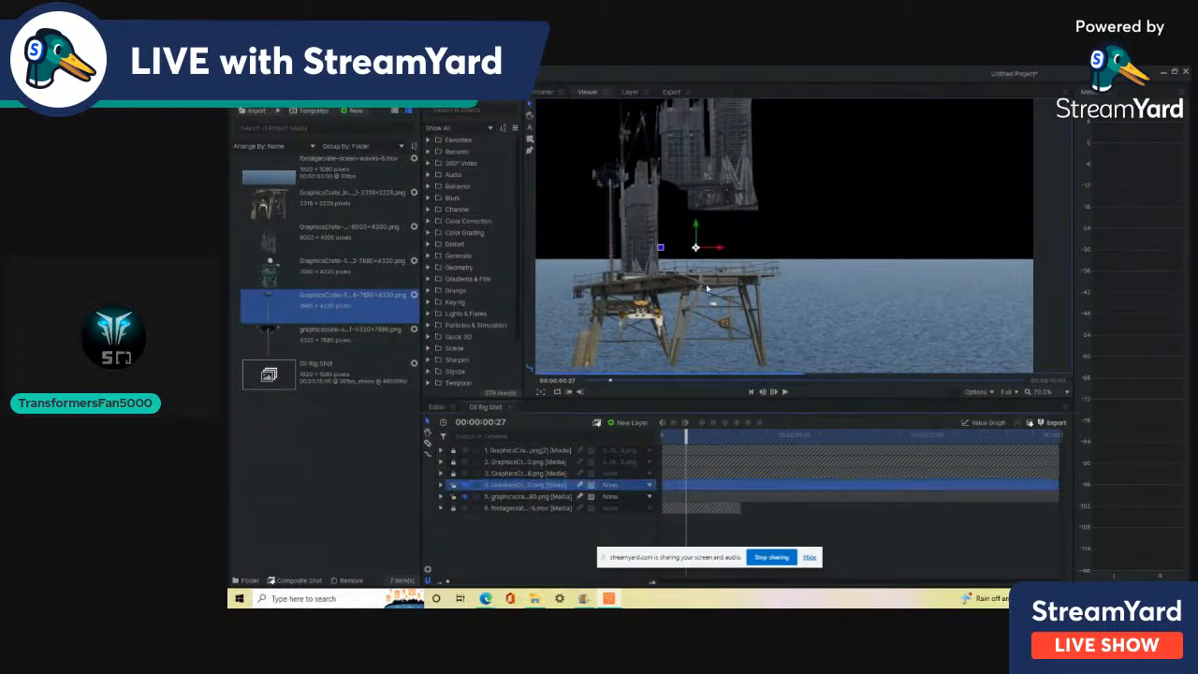
{"action": "scroll", "coordinate": [691, 255], "scroll_direction": "down", "scroll_amount": 1}
{"action": "left_click_drag", "start_coordinate": [696, 249], "coordinate": [728, 253]}
{"action": "scroll", "coordinate": [744, 260], "scroll_direction": "down", "scroll_amount": 5}
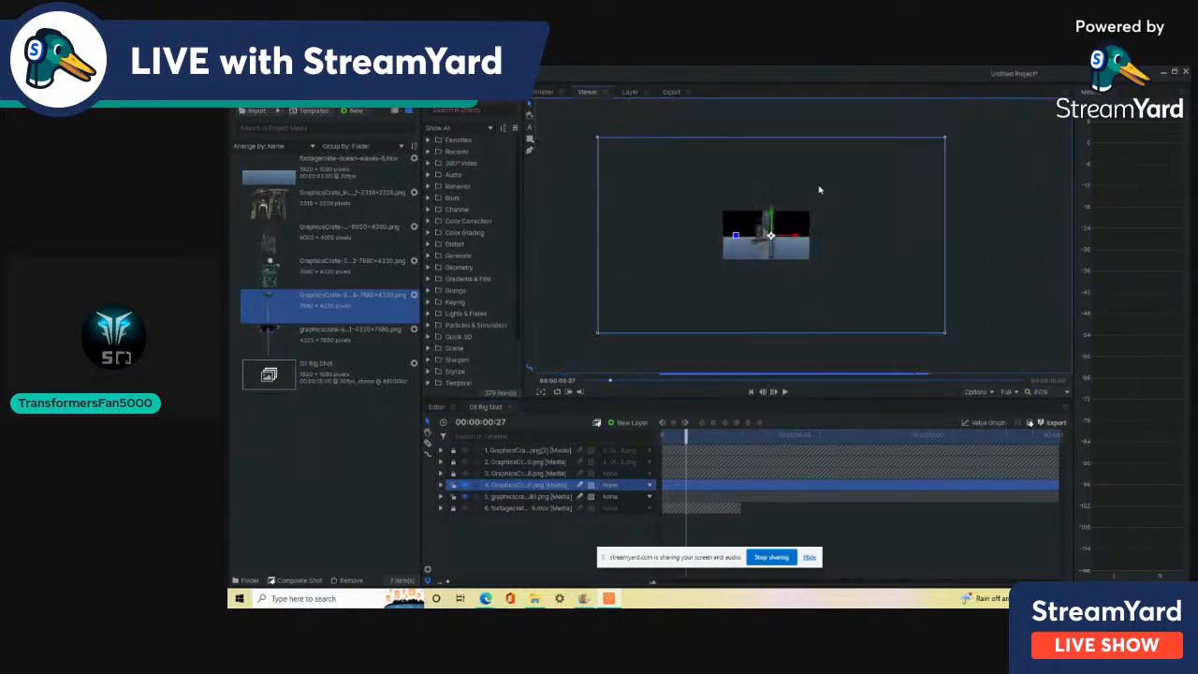
{"action": "left_click_drag", "start_coordinate": [946, 139], "coordinate": [801, 233]}
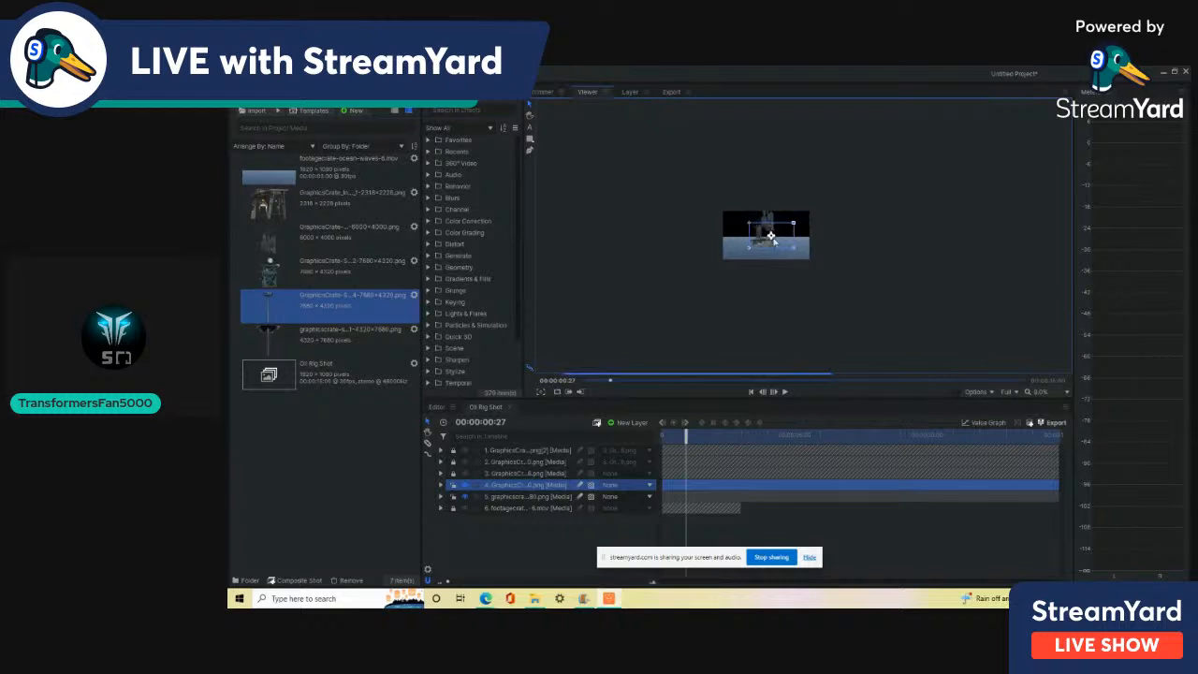
{"action": "scroll", "coordinate": [782, 223], "scroll_direction": "up", "scroll_amount": 5}
{"action": "left_click_drag", "start_coordinate": [779, 221], "coordinate": [811, 173]}
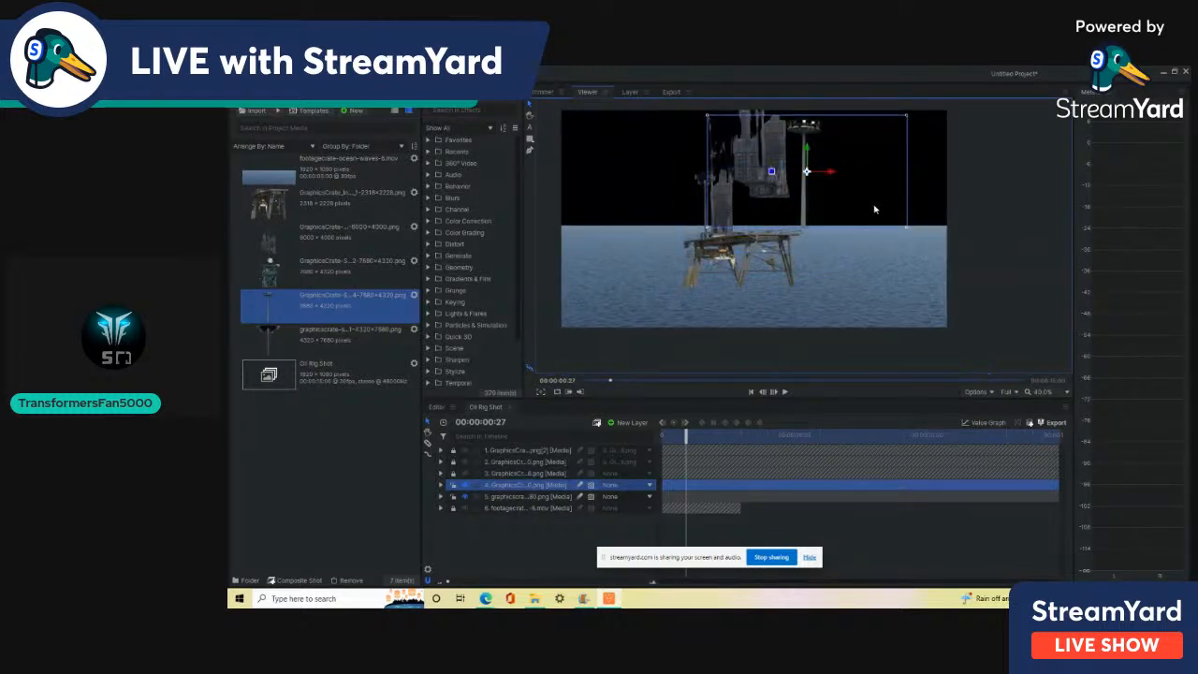
{"action": "left_click_drag", "start_coordinate": [906, 229], "coordinate": [889, 228]}
Place the new tower over the middle of the deck and move its layer up to just below the top buildings layer
{"action": "scroll", "coordinate": [848, 173], "scroll_direction": "up", "scroll_amount": 3}
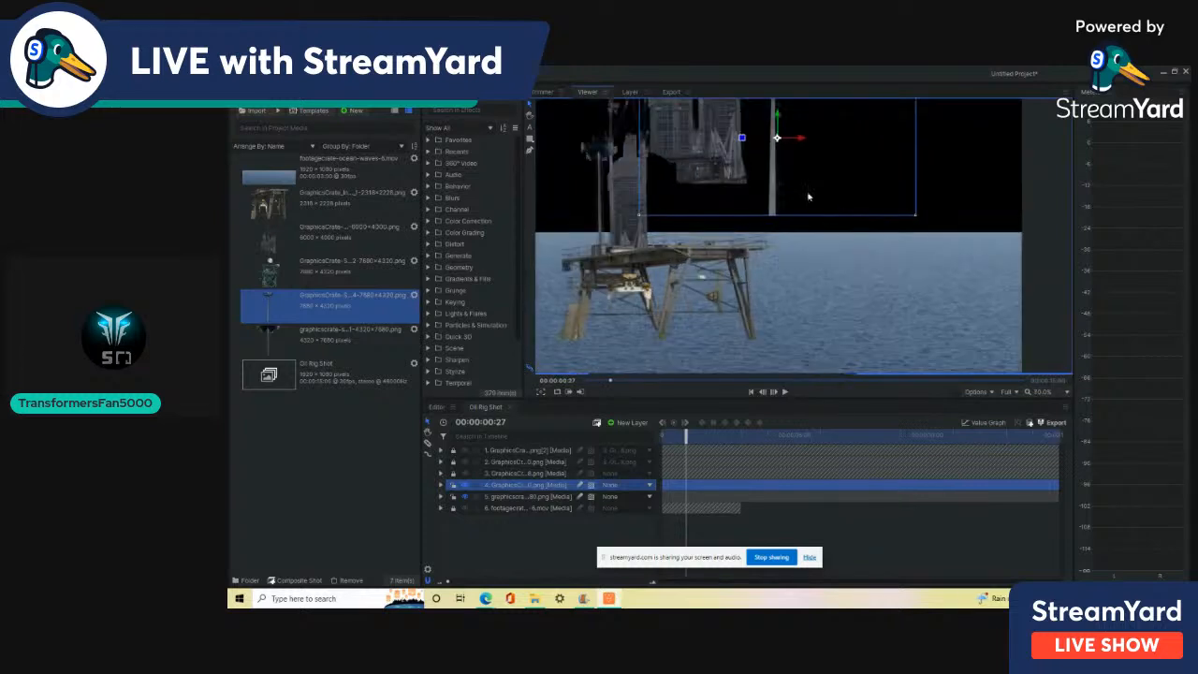
{"action": "left_click_drag", "start_coordinate": [854, 176], "coordinate": [760, 195]}
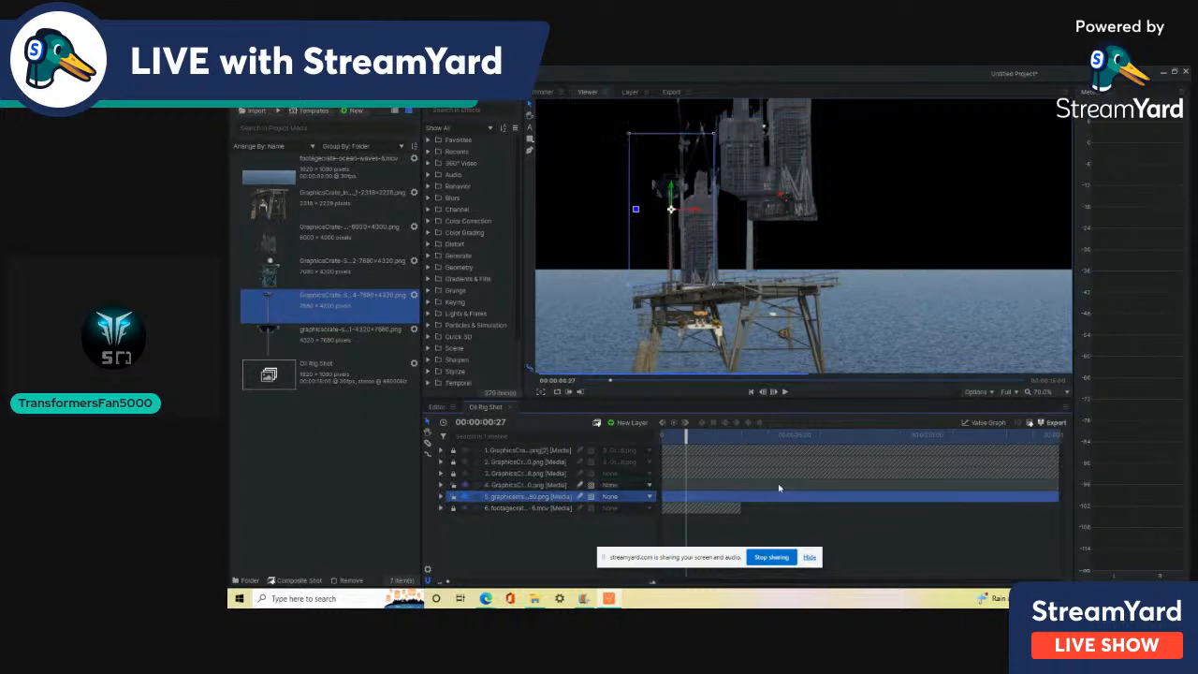
{"action": "left_click_drag", "start_coordinate": [487, 484], "coordinate": [497, 463]}
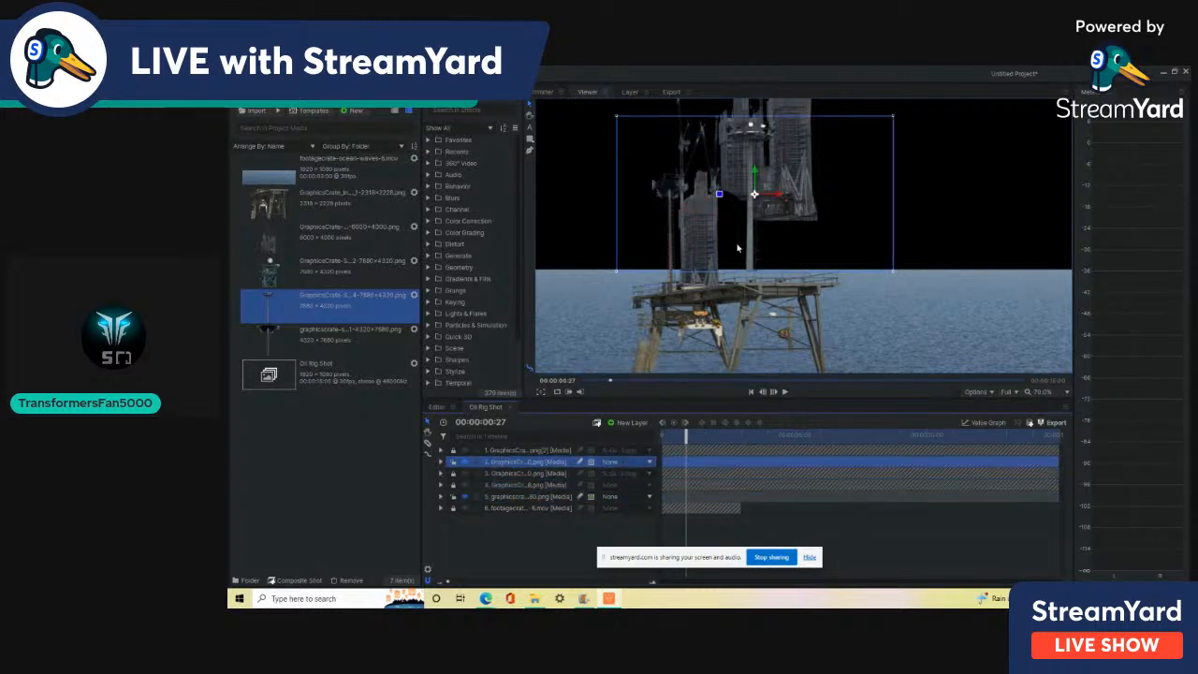
{"action": "scroll", "coordinate": [784, 266], "scroll_direction": "up", "scroll_amount": 1}
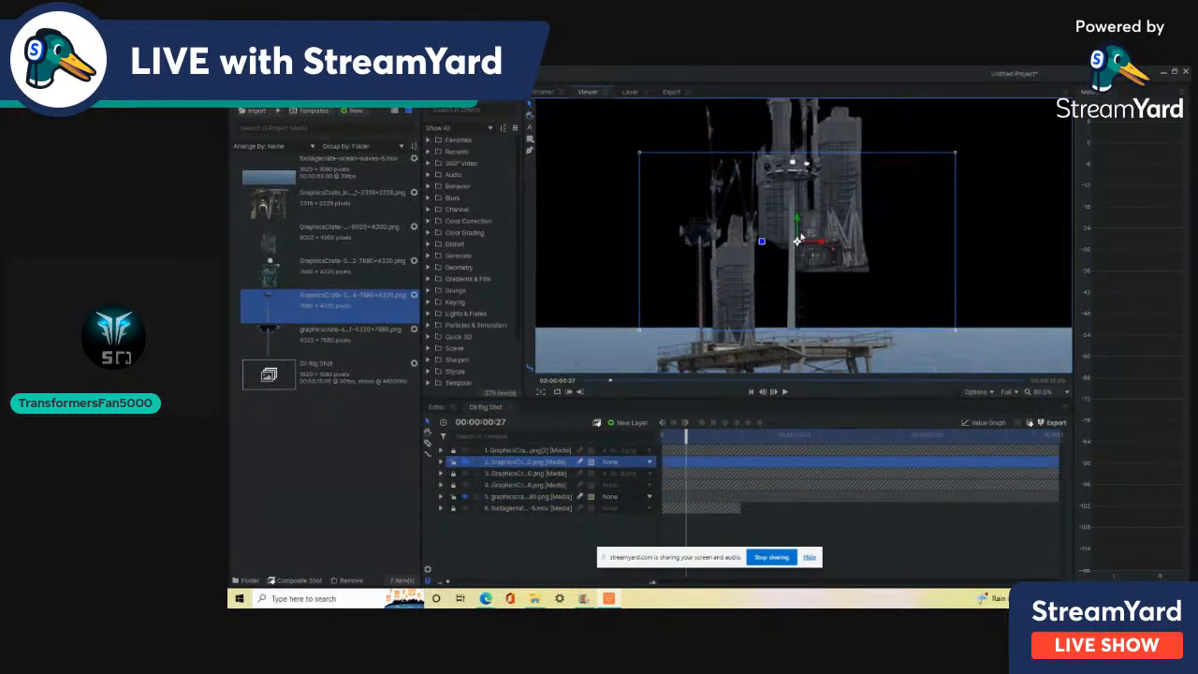
Lower the middle floodlight tower and shift it slightly towards the building so its base meets the platform deck
{"action": "left_click_drag", "start_coordinate": [799, 242], "coordinate": [775, 259]}
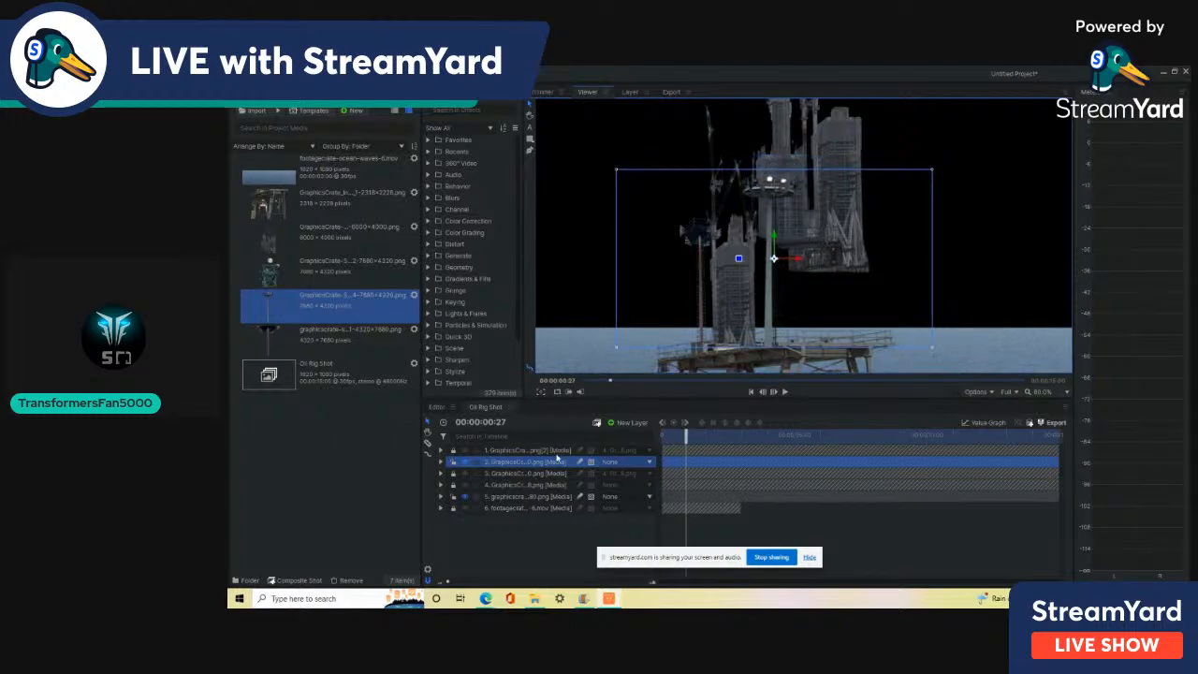
{"action": "scroll", "coordinate": [806, 311], "scroll_direction": "up", "scroll_amount": 2}
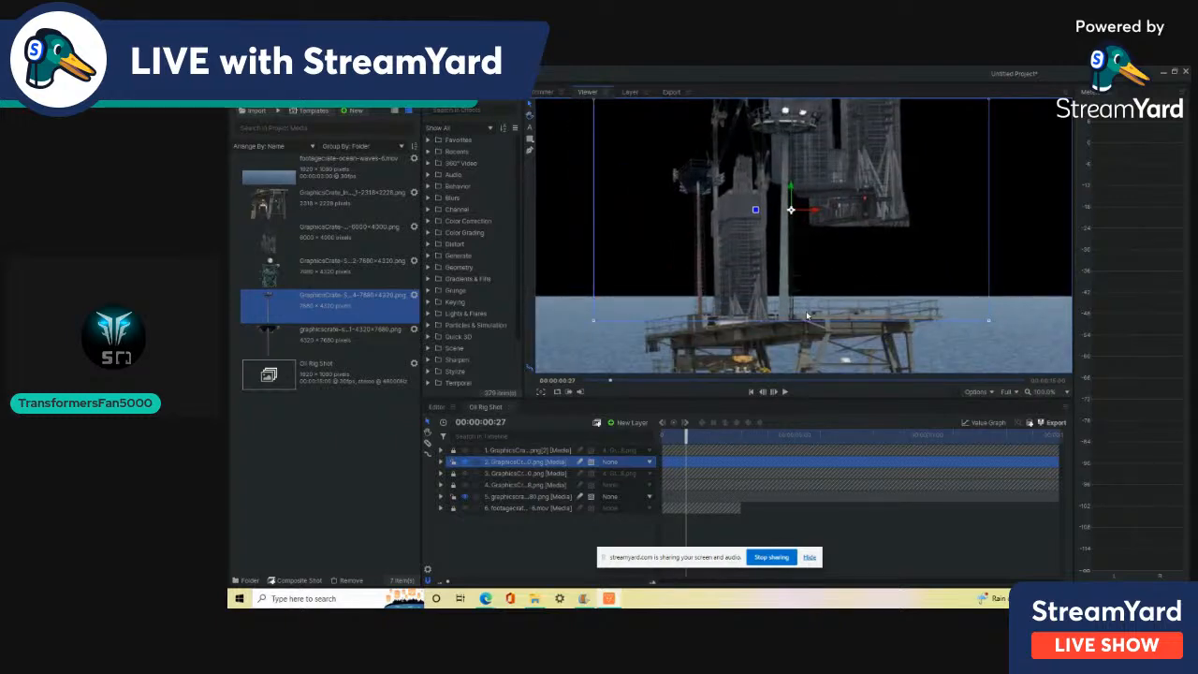
{"action": "scroll", "coordinate": [806, 311], "scroll_direction": "up", "scroll_amount": 2}
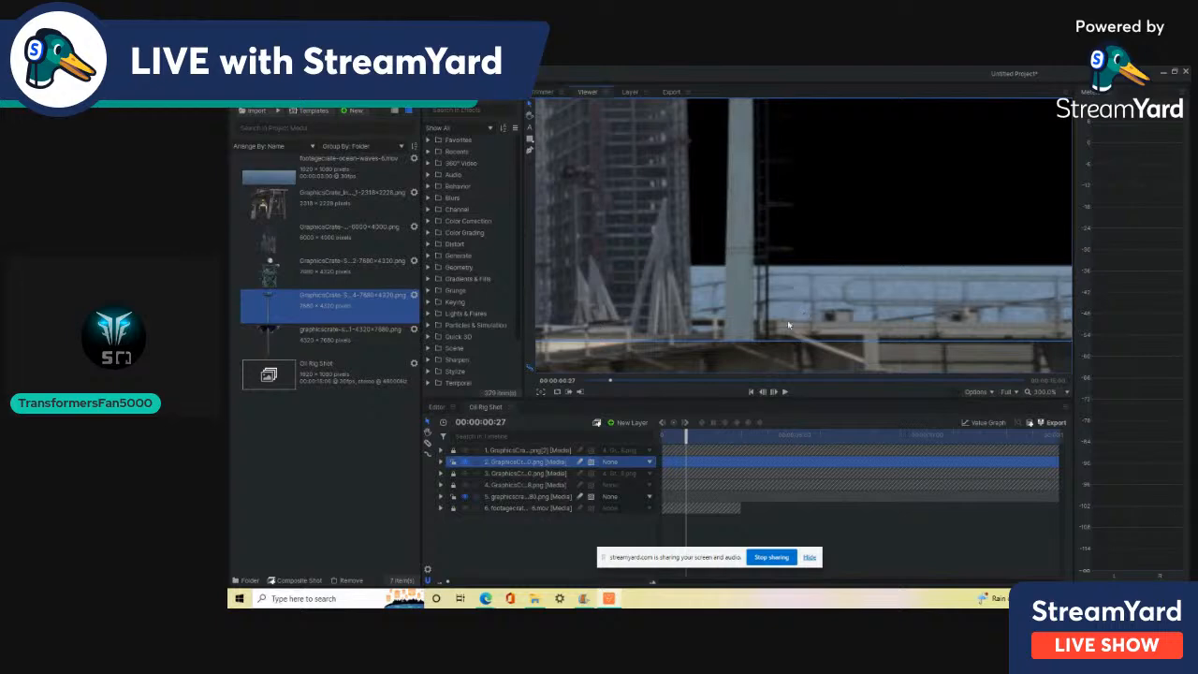
Unlock the building and platform layers, then move the platform layer to the top with the 4320 × 7680 tower layer directly beneath it
{"action": "left_click", "coordinate": [453, 452]}
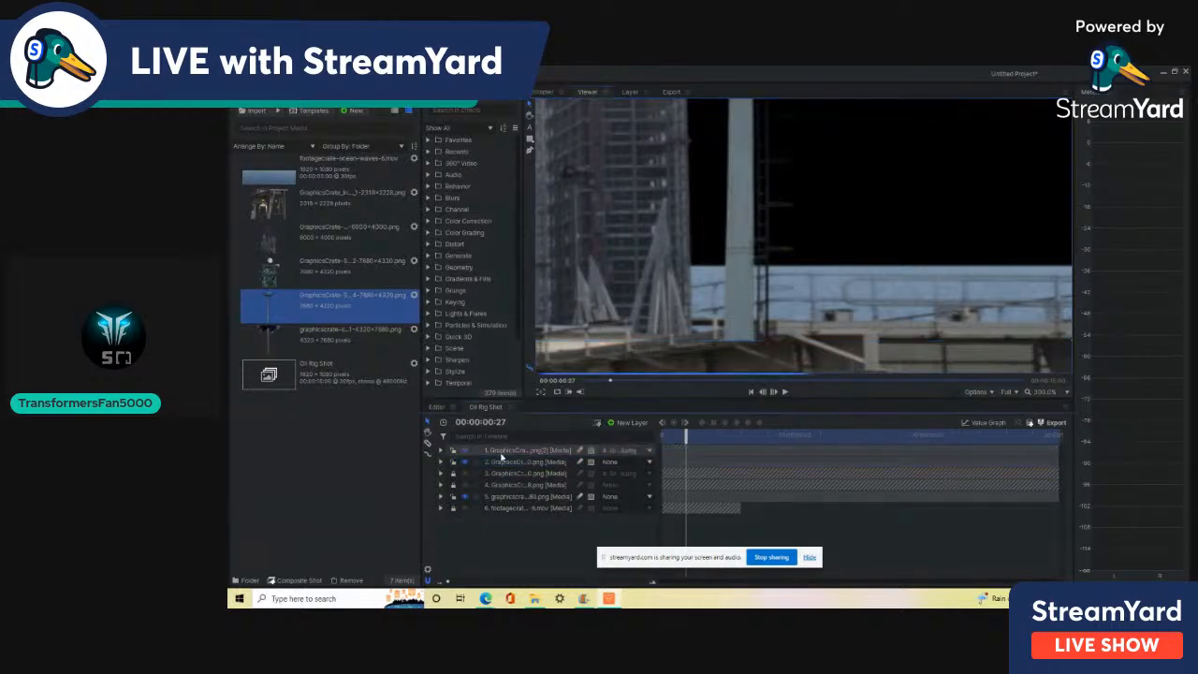
{"action": "left_click", "coordinate": [457, 474]}
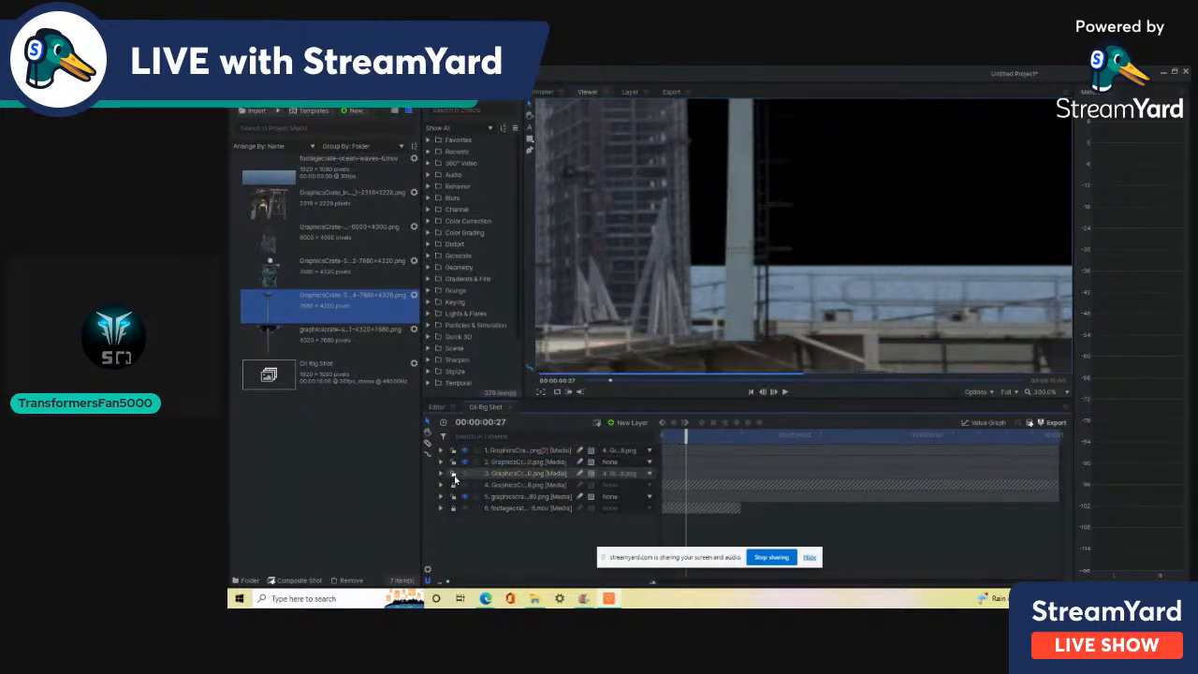
{"action": "left_click", "coordinate": [454, 486]}
{"action": "left_click_drag", "start_coordinate": [501, 497], "coordinate": [501, 451]}
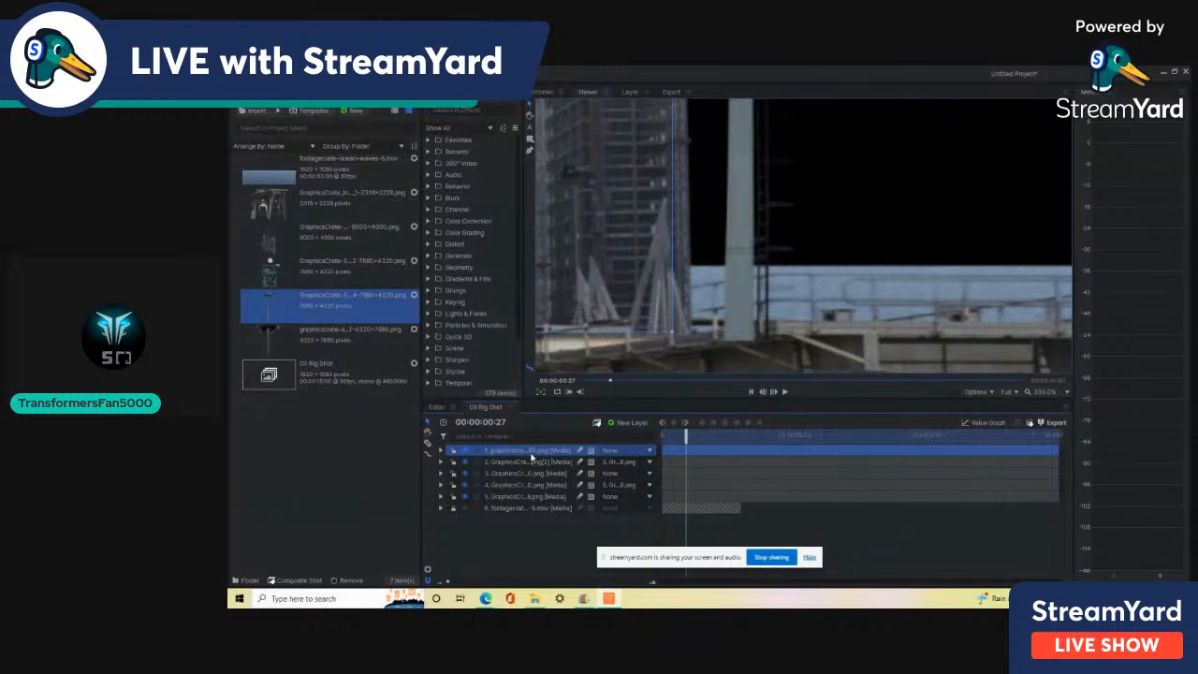
{"action": "left_click_drag", "start_coordinate": [531, 456], "coordinate": [522, 498]}
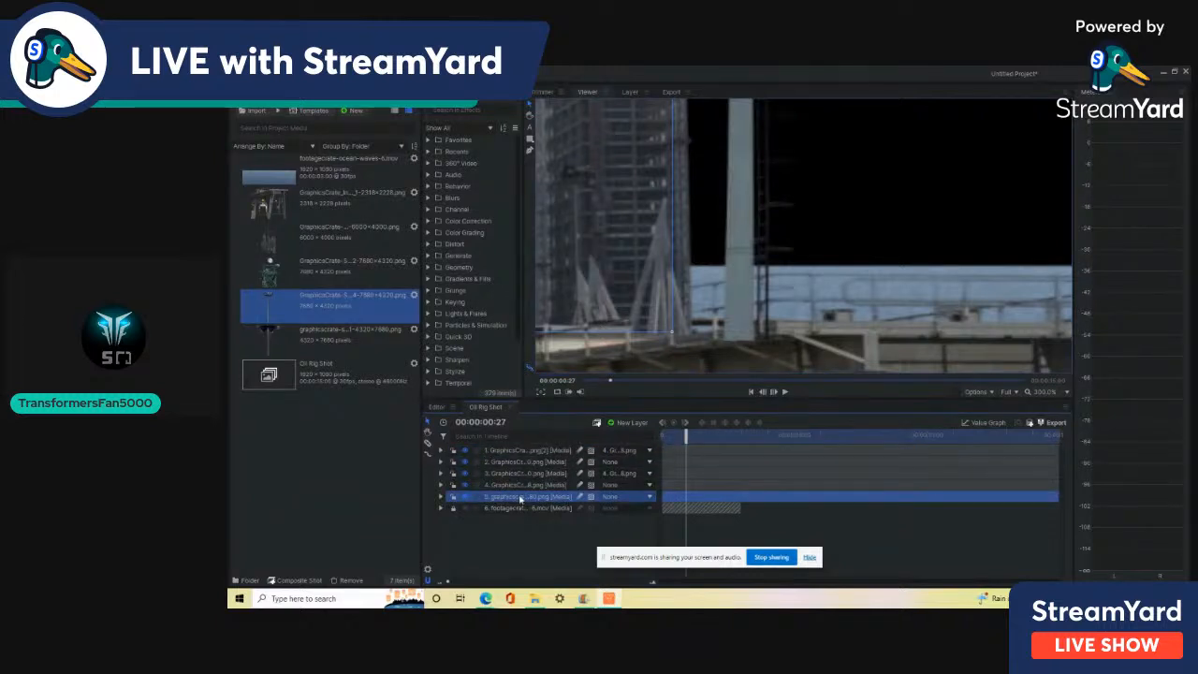
{"action": "left_click", "coordinate": [525, 485]}
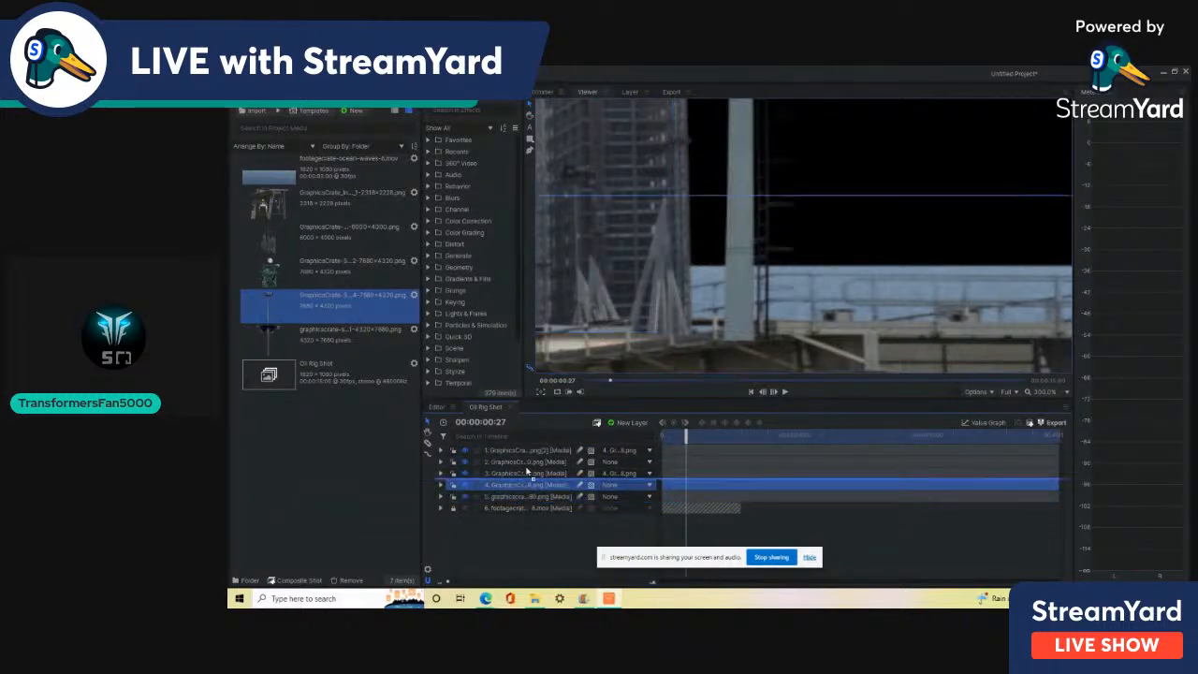
{"action": "left_click_drag", "start_coordinate": [528, 446], "coordinate": [528, 446]}
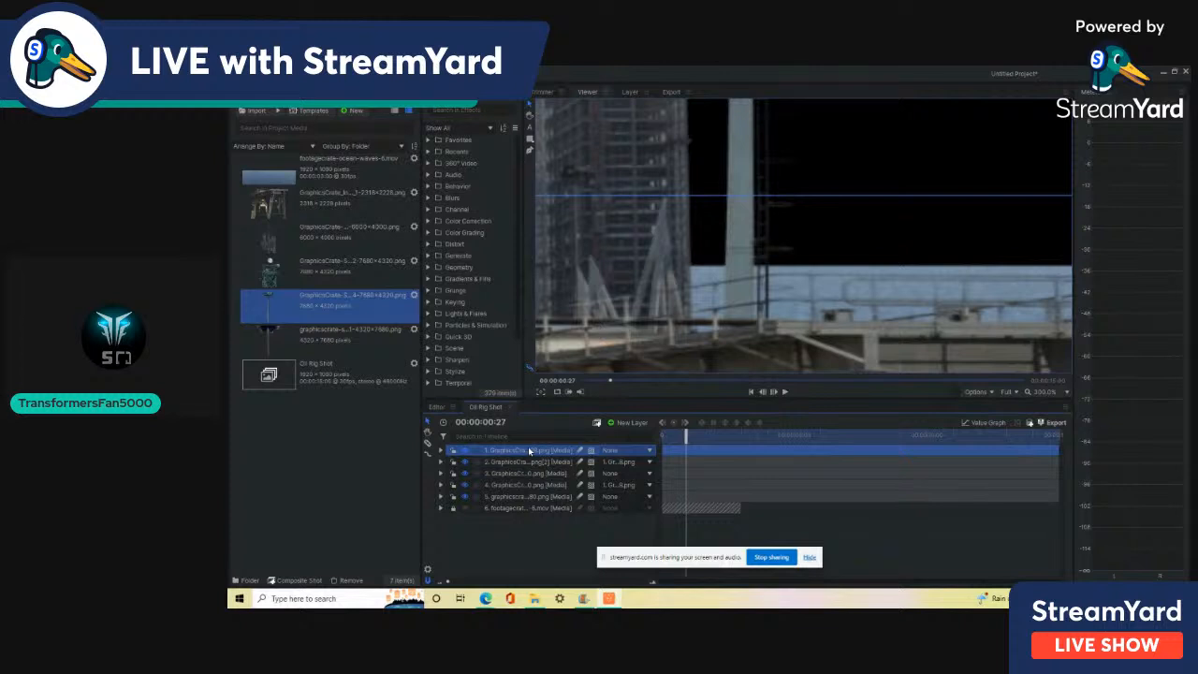
{"action": "left_click_drag", "start_coordinate": [536, 498], "coordinate": [533, 463]}
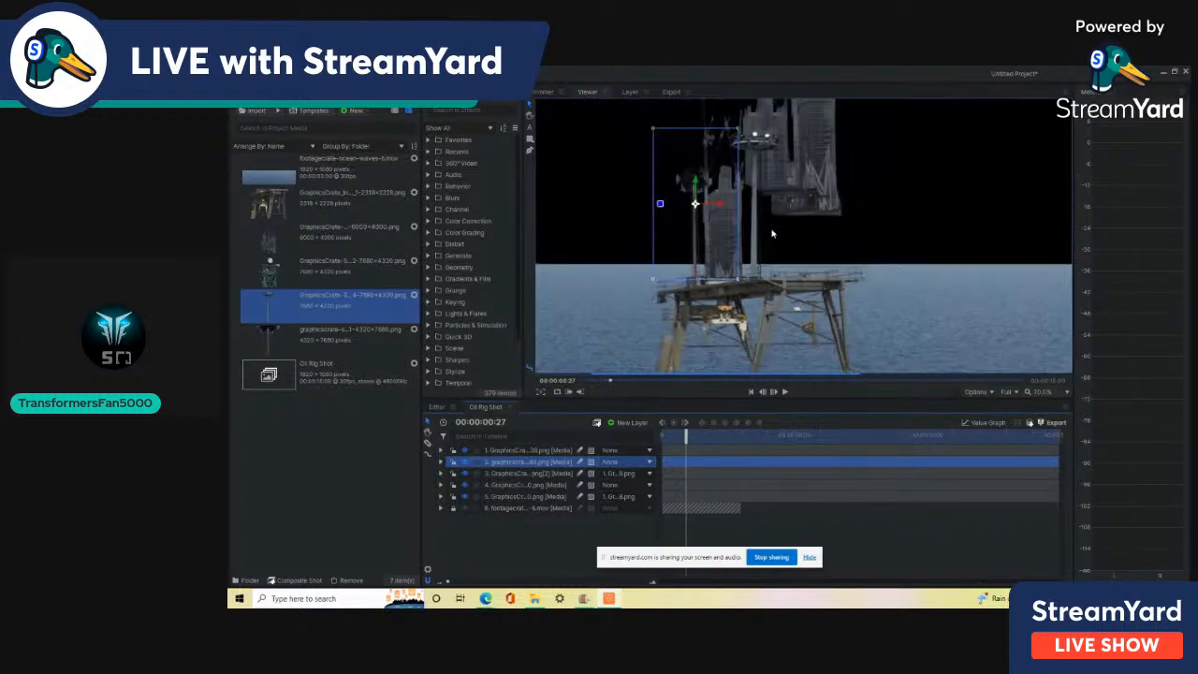
Lock every layer except the middle floodlight tower's layer
{"action": "left_click", "coordinate": [563, 451]}
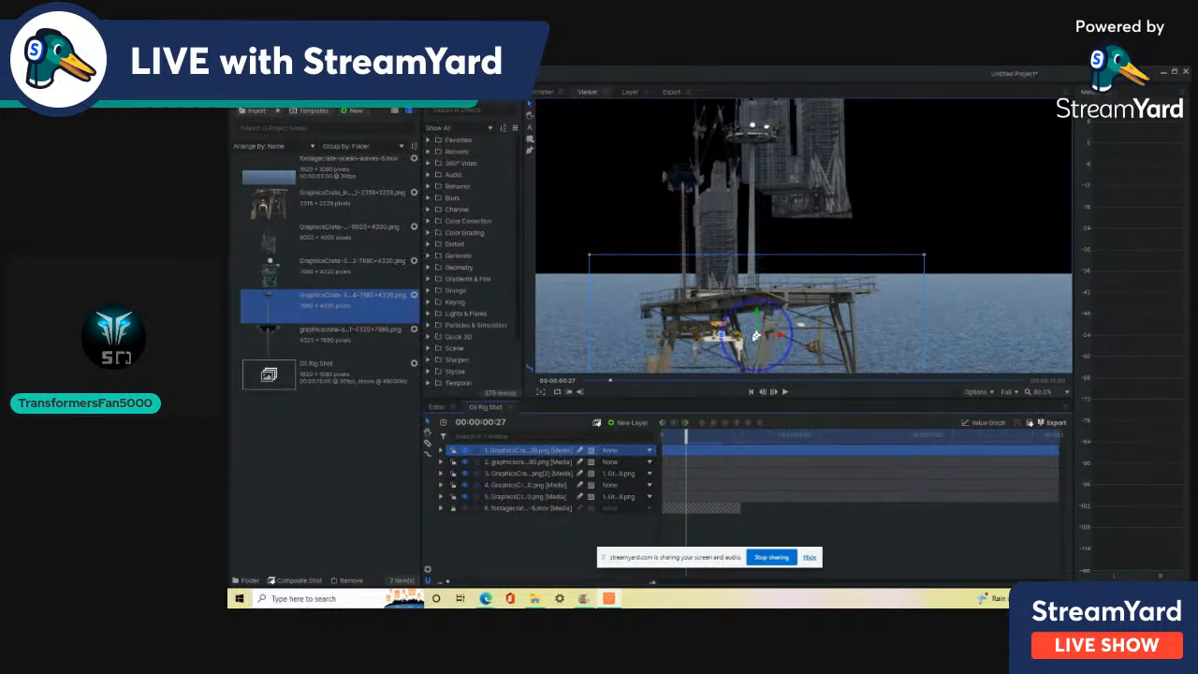
{"action": "left_click_drag", "start_coordinate": [759, 338], "coordinate": [760, 337]}
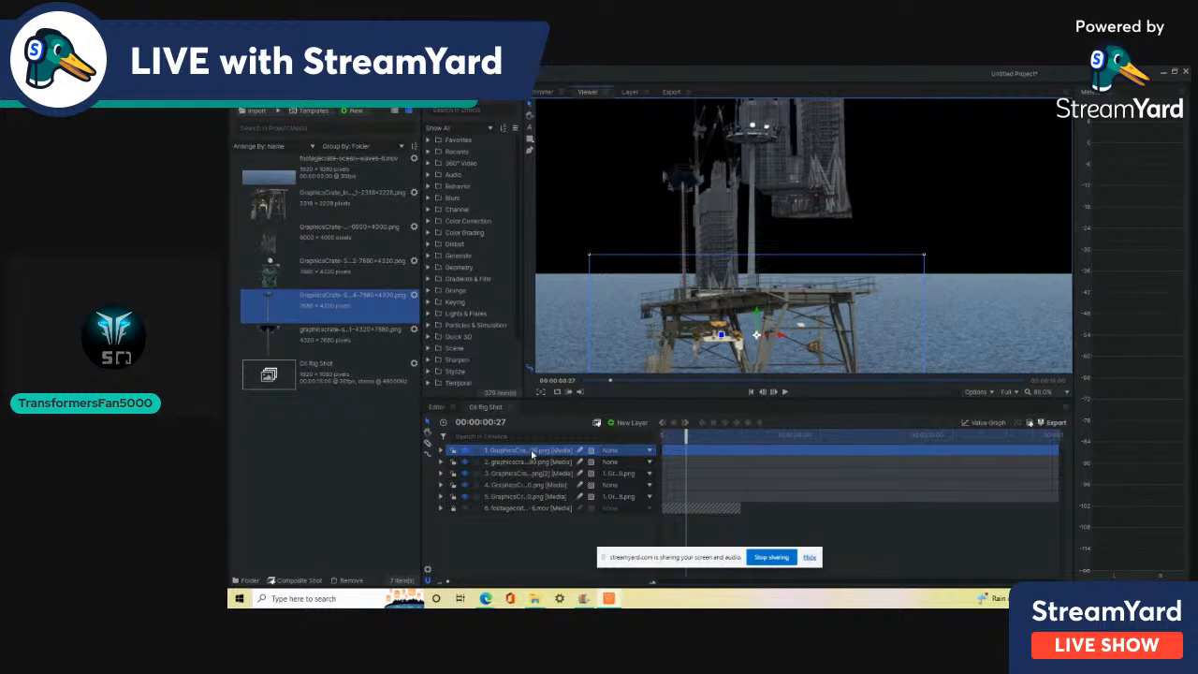
{"action": "left_click", "coordinate": [502, 463]}
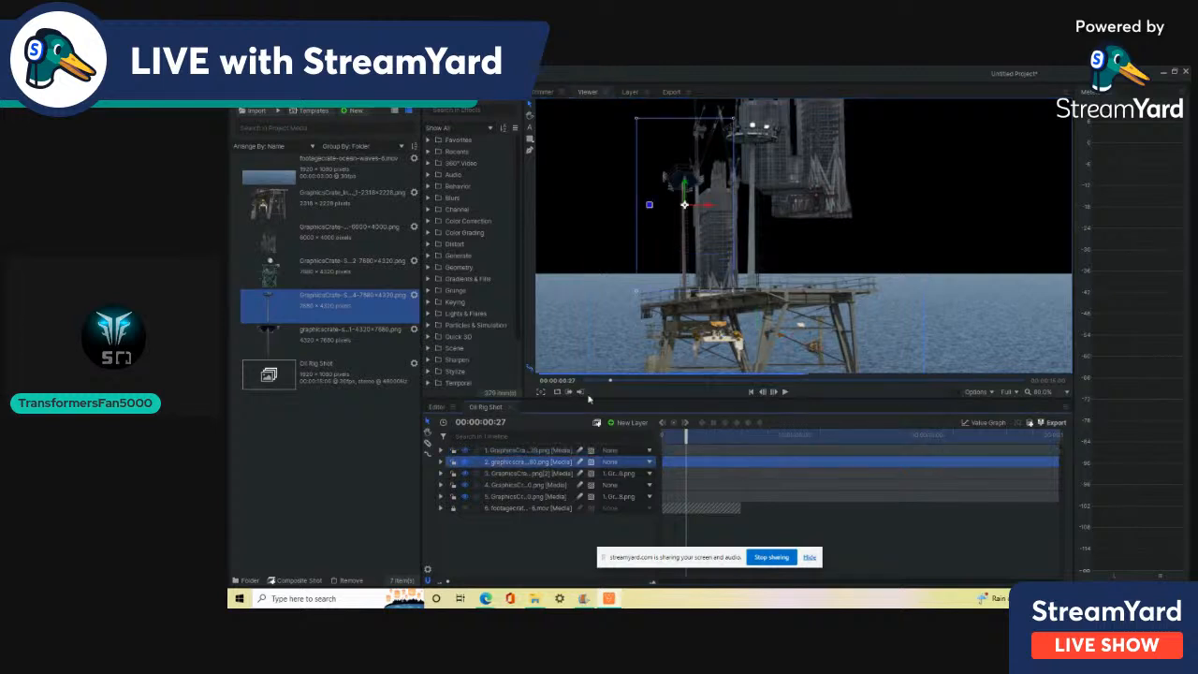
{"action": "left_click", "coordinate": [454, 463]}
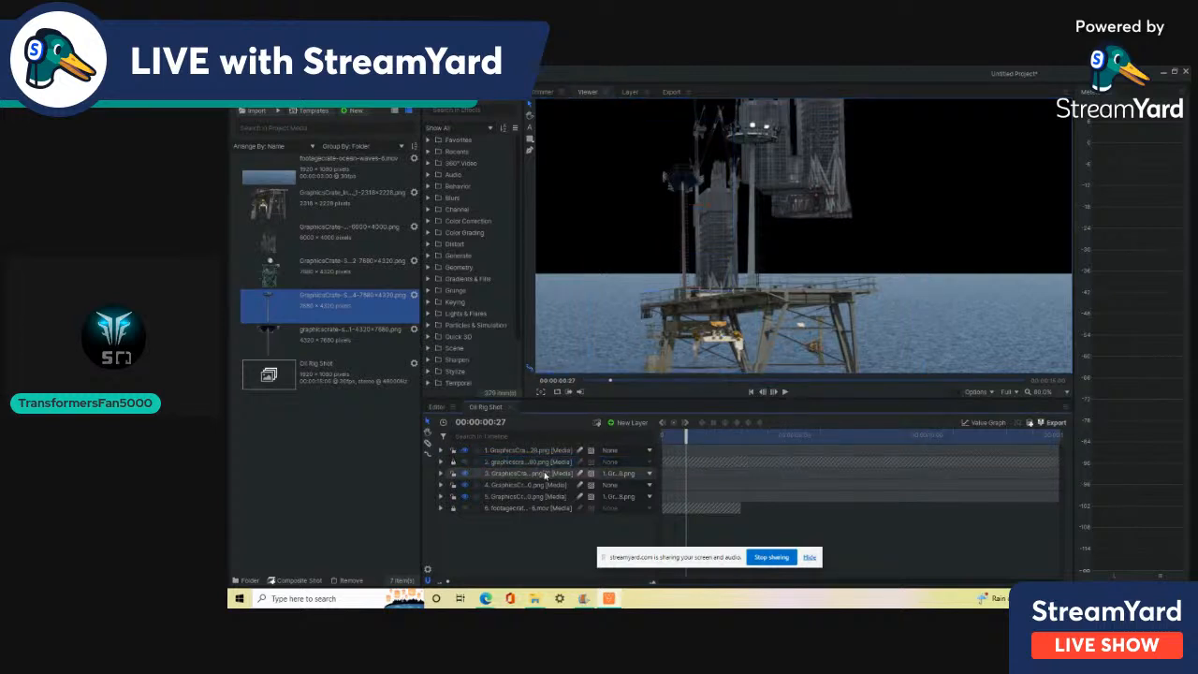
{"action": "left_click", "coordinate": [546, 474]}
{"action": "left_click", "coordinate": [454, 475]}
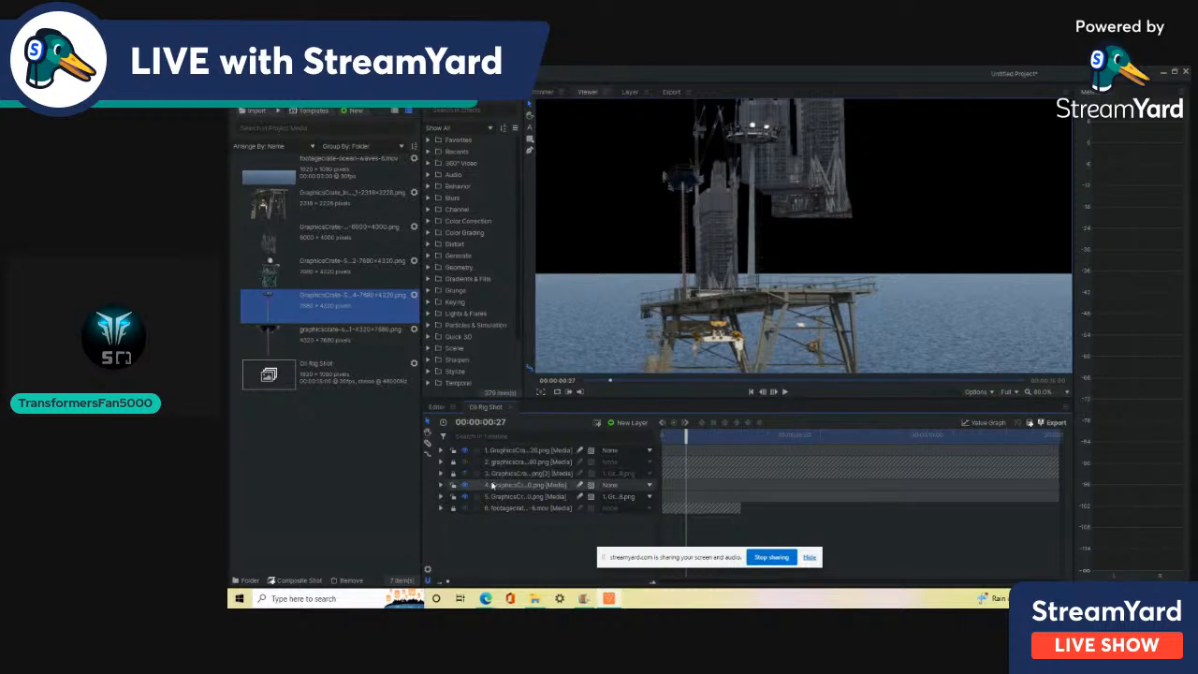
{"action": "left_click", "coordinate": [453, 485]}
{"action": "left_click", "coordinate": [453, 498]}
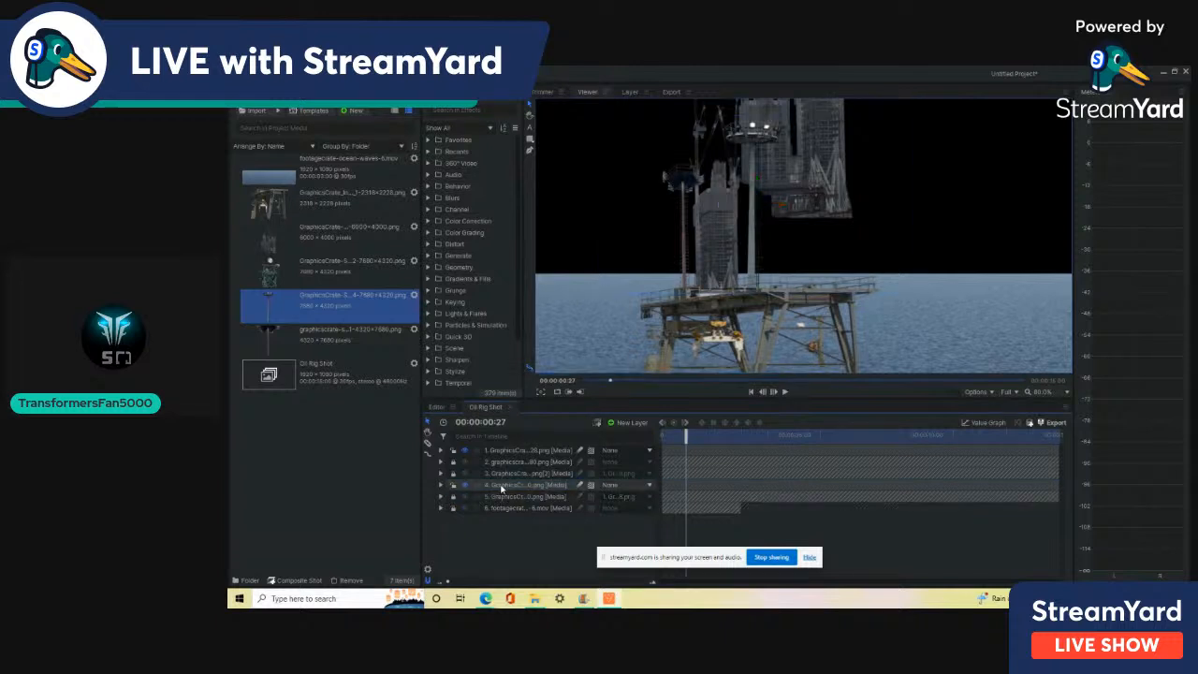
{"action": "left_click", "coordinate": [454, 451]}
Scale the middle floodlight tower down slightly on the platform deck
{"action": "left_click", "coordinate": [496, 485]}
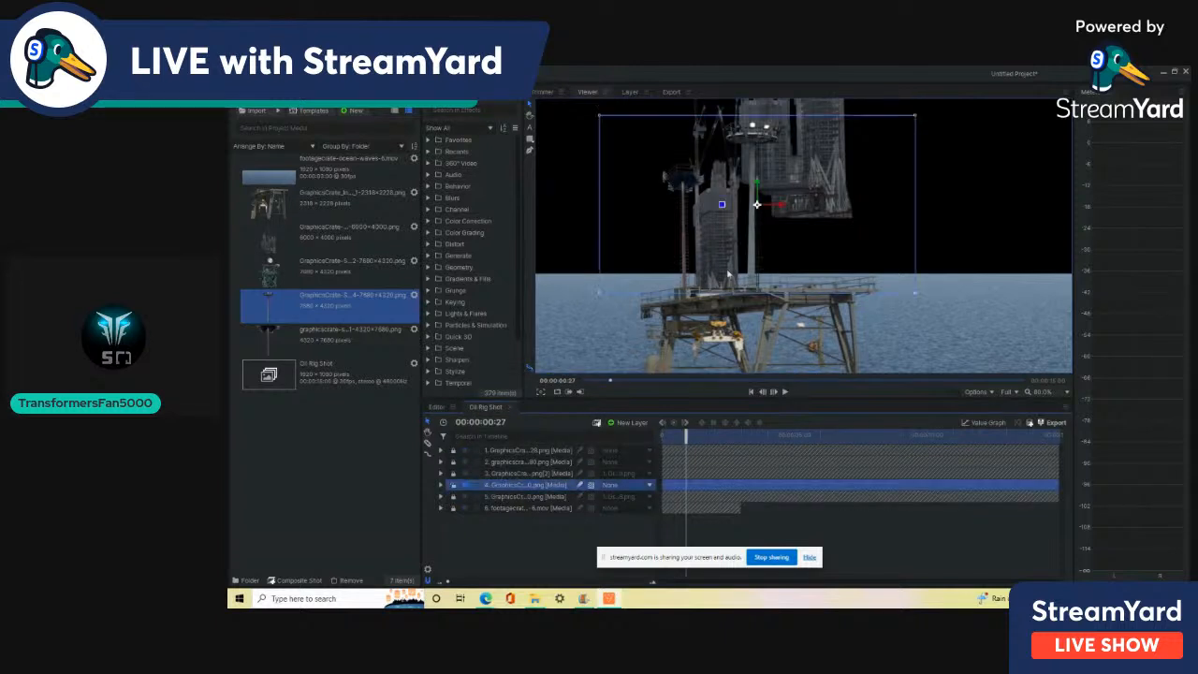
{"action": "left_click_drag", "start_coordinate": [752, 212], "coordinate": [746, 253]}
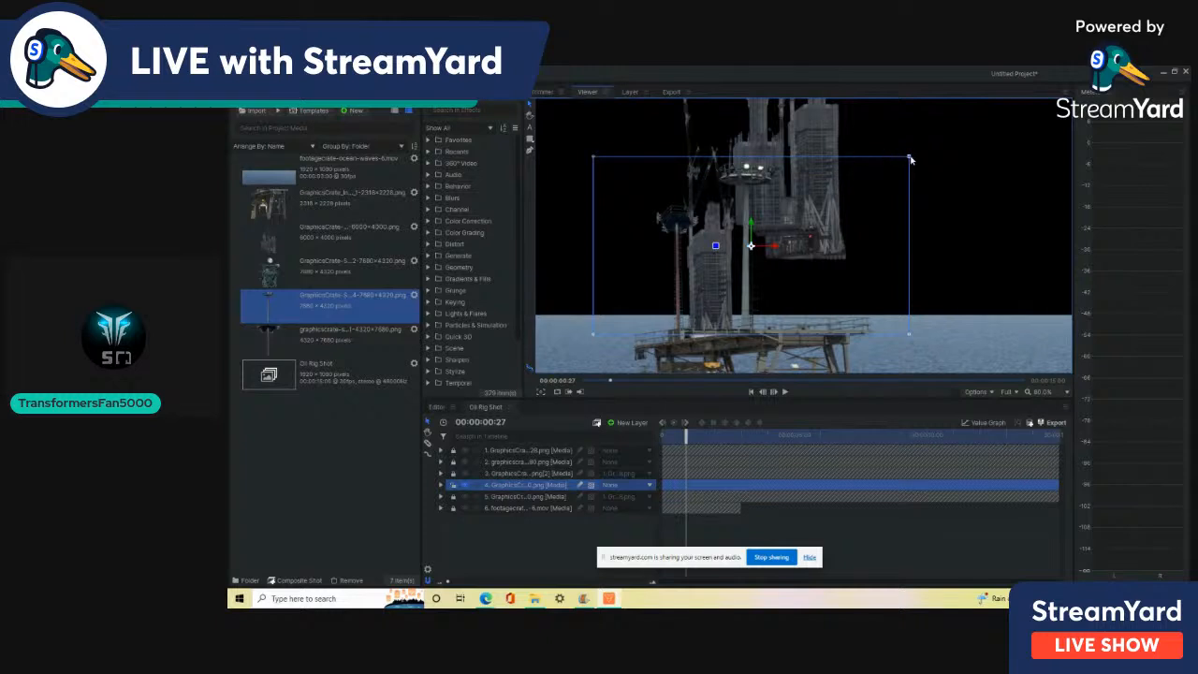
{"action": "left_click_drag", "start_coordinate": [910, 161], "coordinate": [899, 163]}
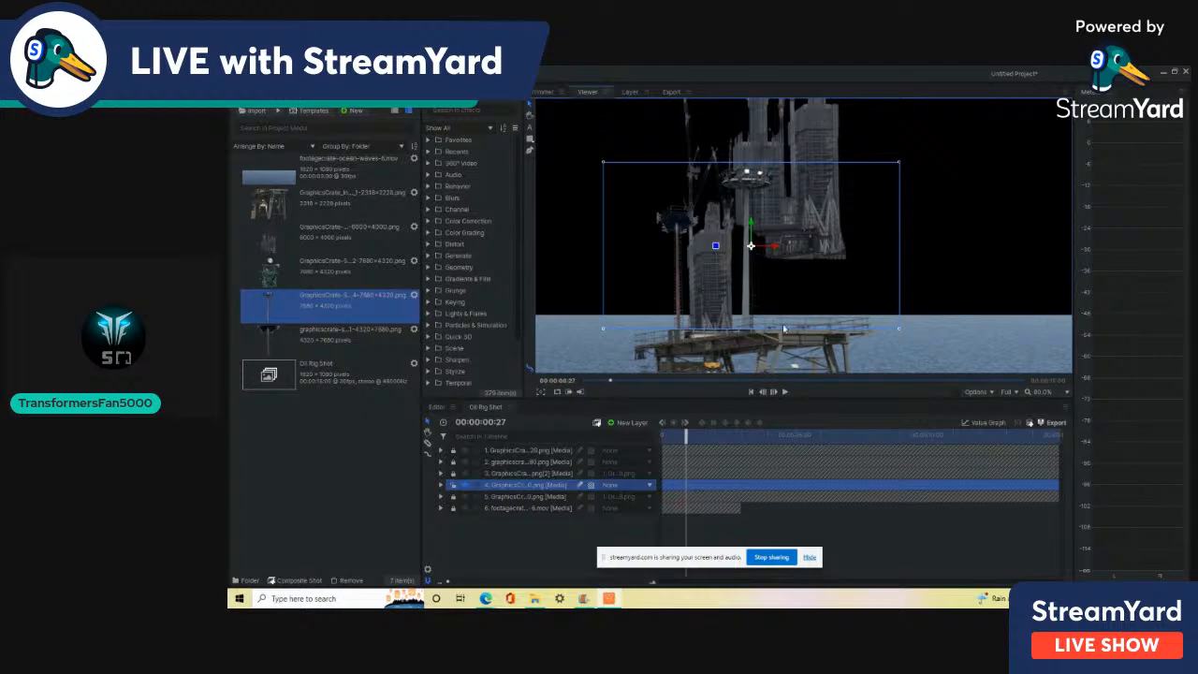
{"action": "scroll", "coordinate": [846, 314], "scroll_direction": "down", "scroll_amount": 1}
{"action": "left_click", "coordinate": [904, 275]}
{"action": "scroll", "coordinate": [893, 256], "scroll_direction": "up", "scroll_amount": 2}
{"action": "left_click_drag", "start_coordinate": [896, 228], "coordinate": [897, 222]}
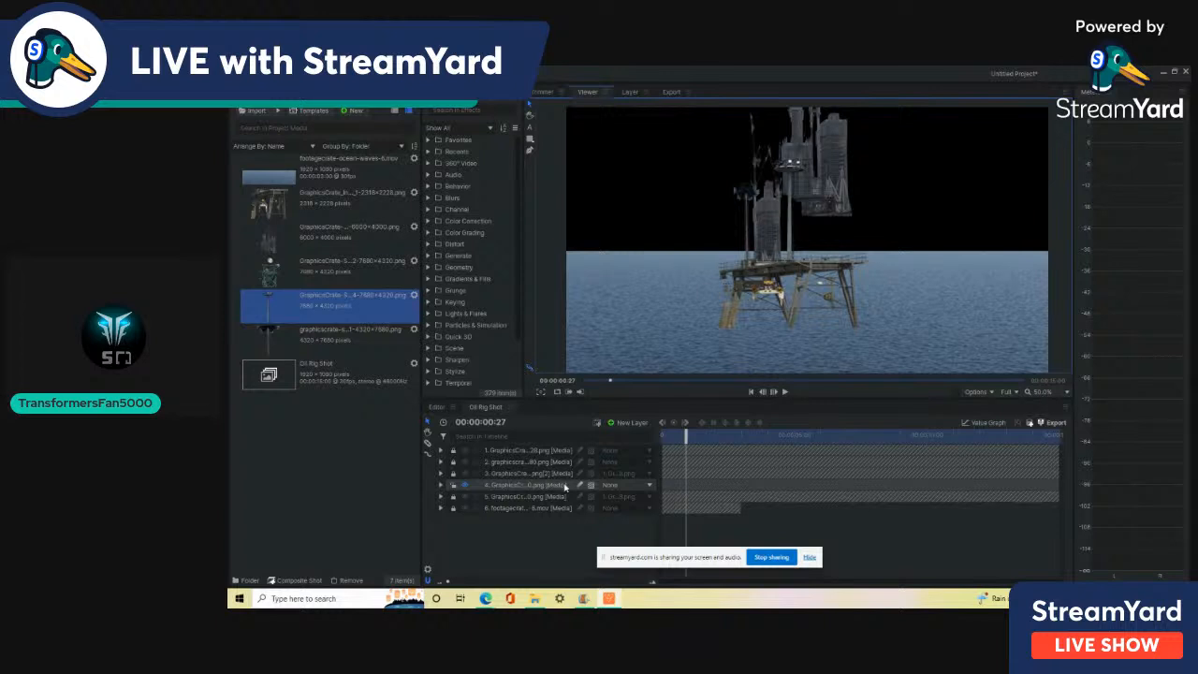
Unlock the platform, tower and building layers and parent both floodlight tower layers to the platform layer
{"action": "left_click", "coordinate": [455, 462]}
{"action": "left_click", "coordinate": [454, 451]}
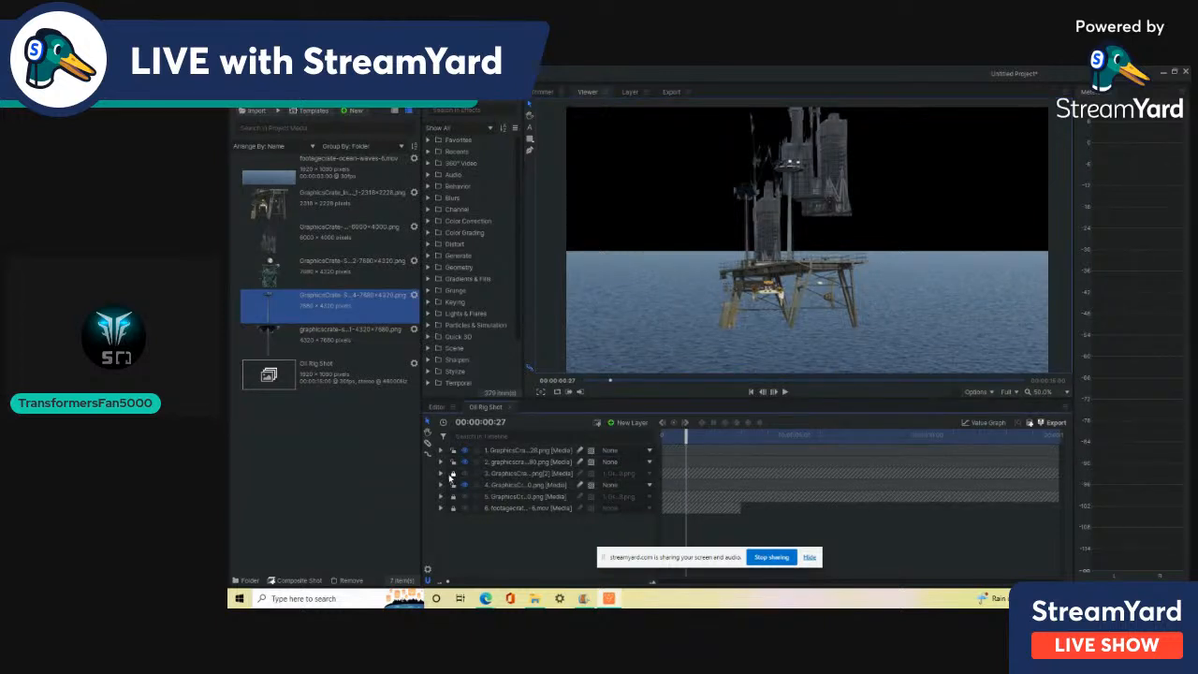
{"action": "left_click", "coordinate": [452, 474]}
{"action": "left_click", "coordinate": [613, 473]}
{"action": "left_click", "coordinate": [611, 482]}
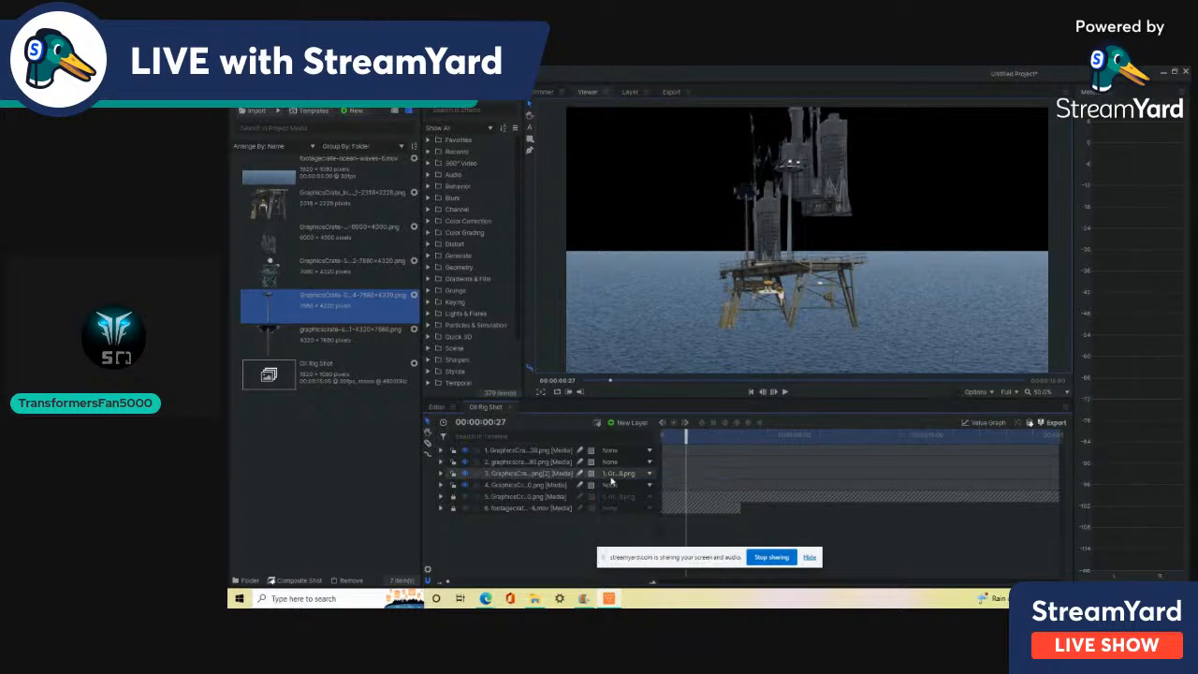
{"action": "left_click", "coordinate": [614, 464]}
{"action": "left_click", "coordinate": [618, 487]}
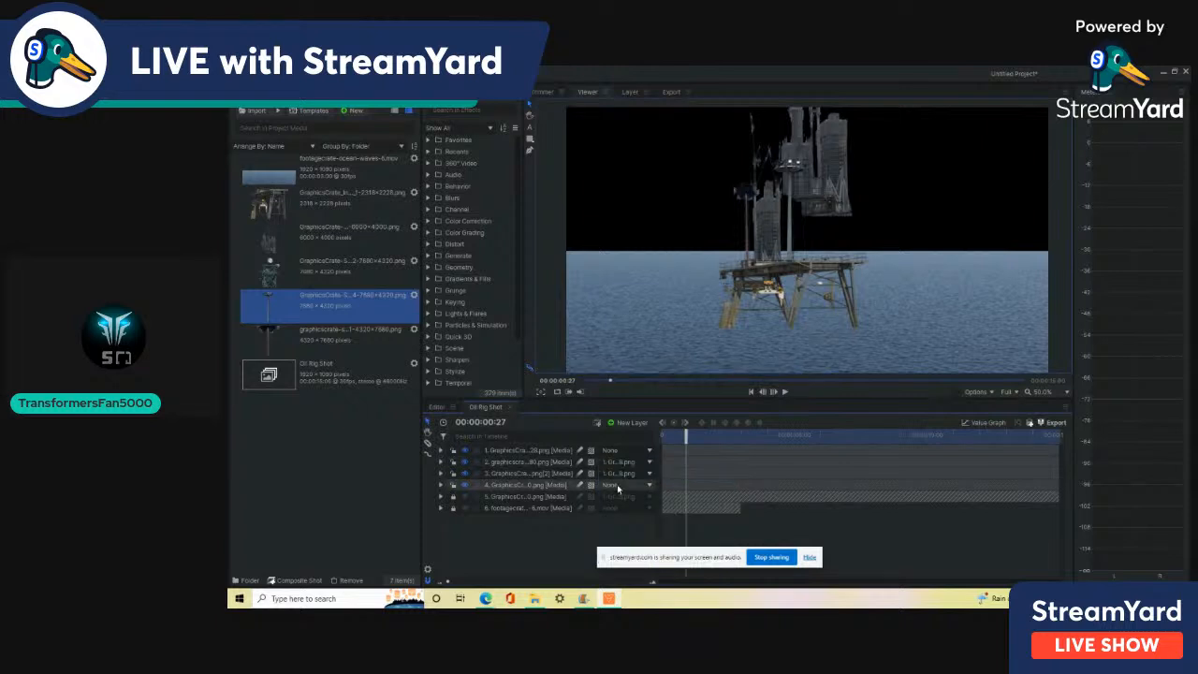
{"action": "left_click", "coordinate": [635, 486]}
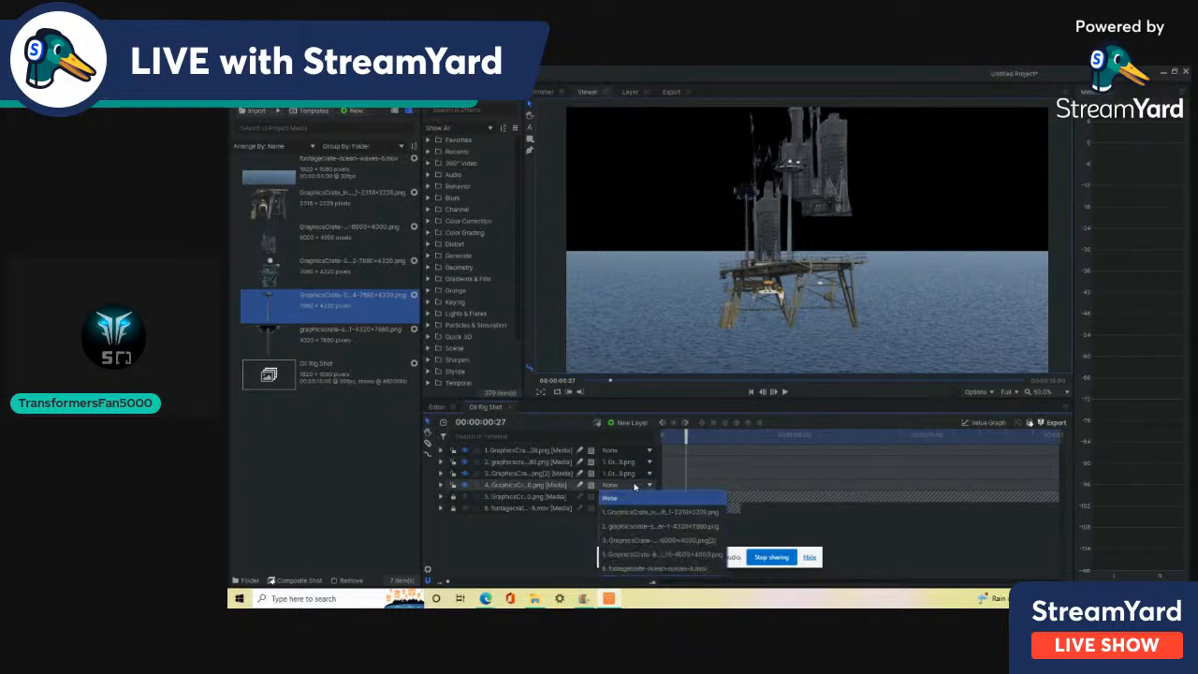
{"action": "left_click", "coordinate": [636, 509]}
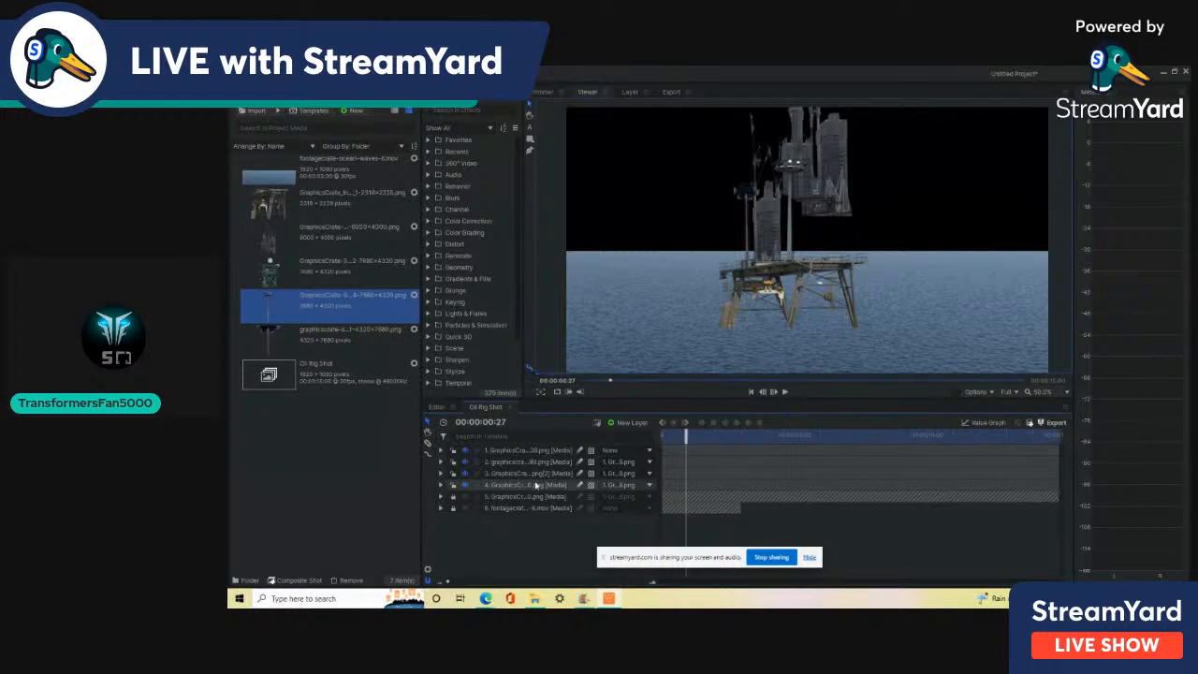
{"action": "left_click", "coordinate": [465, 497]}
Play the composite from the first frame to review the assembled rig, and pause near the end of the ocean footage
{"action": "left_click", "coordinate": [750, 393]}
{"action": "scroll", "coordinate": [804, 351], "scroll_direction": "down", "scroll_amount": 1}
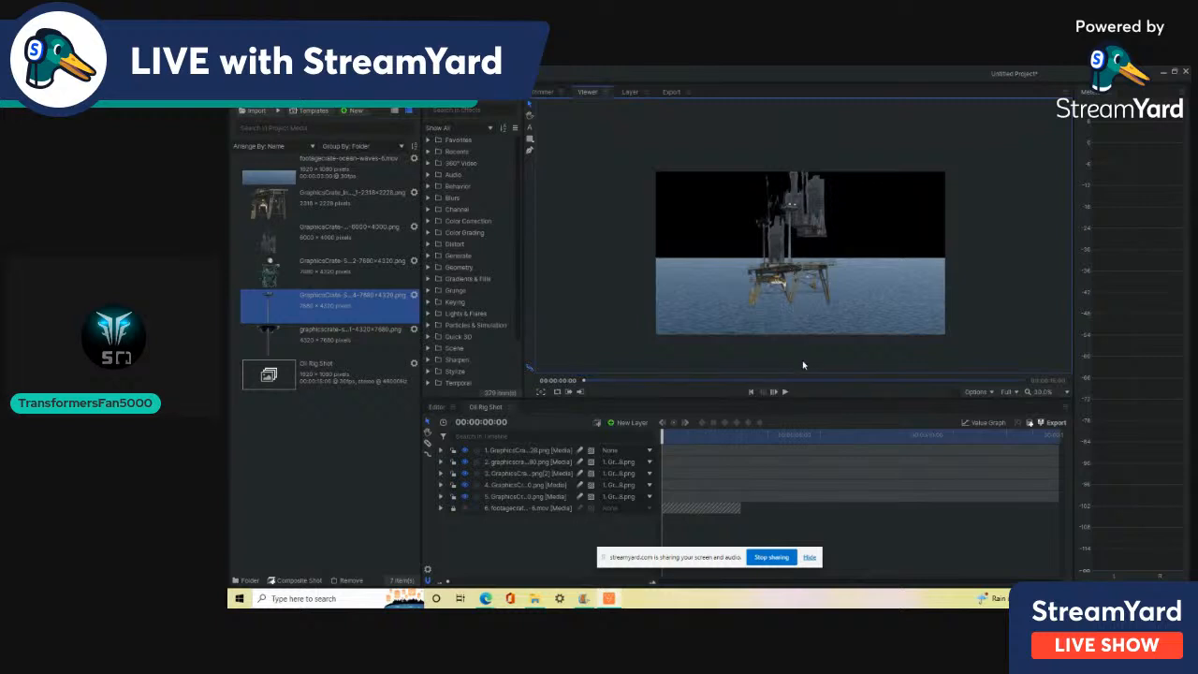
{"action": "left_click", "coordinate": [784, 393]}
{"action": "left_click", "coordinate": [785, 393]}
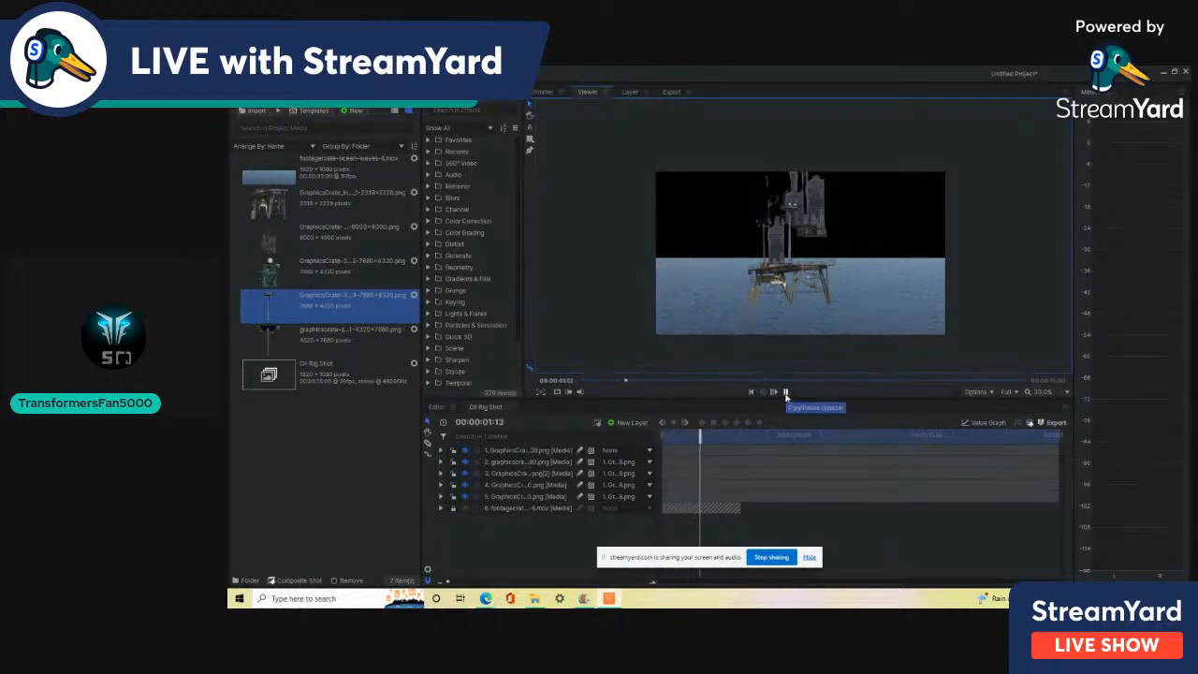
{"action": "left_click", "coordinate": [786, 392]}
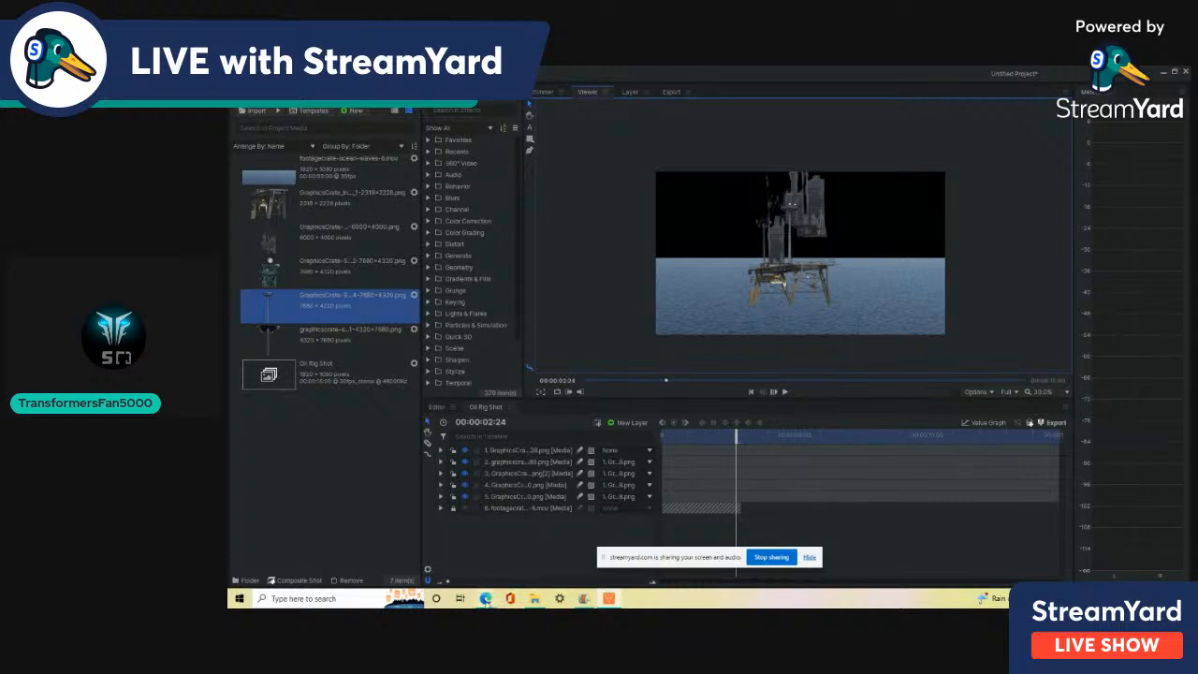
Switch to the FootageCrate site in the Edge browser and open the Buildings category of GraphicsCrate's set extensions
{"action": "mouse_move", "coordinate": [486, 600]}
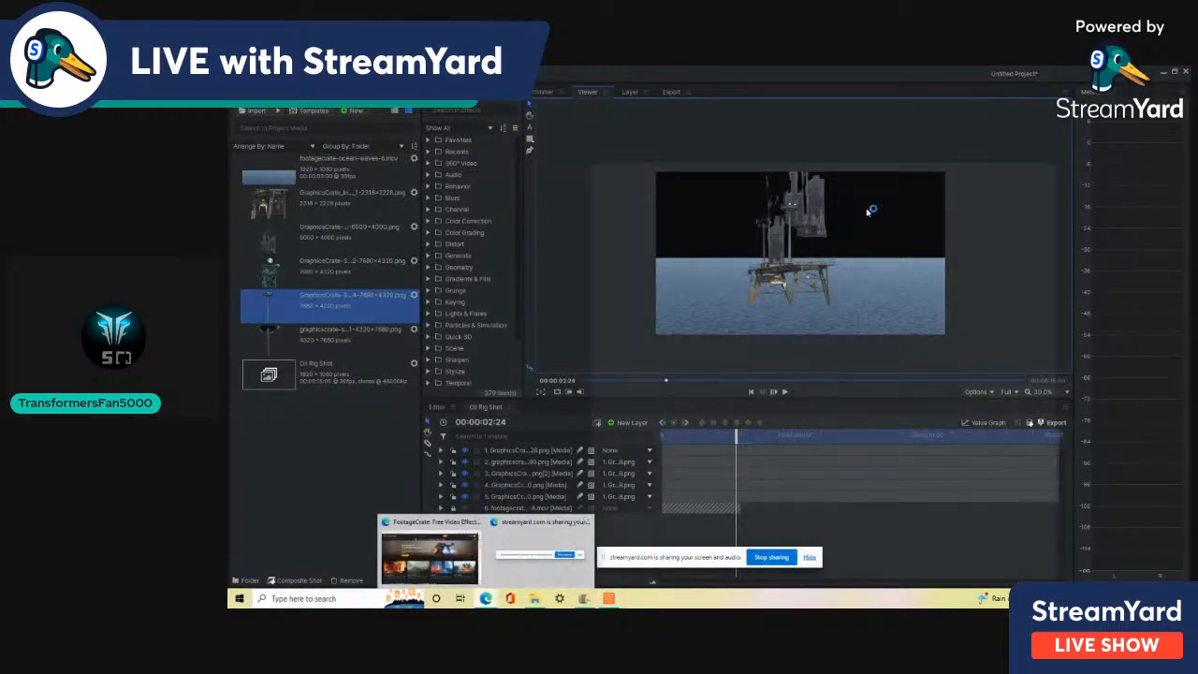
{"action": "left_click", "coordinate": [430, 558]}
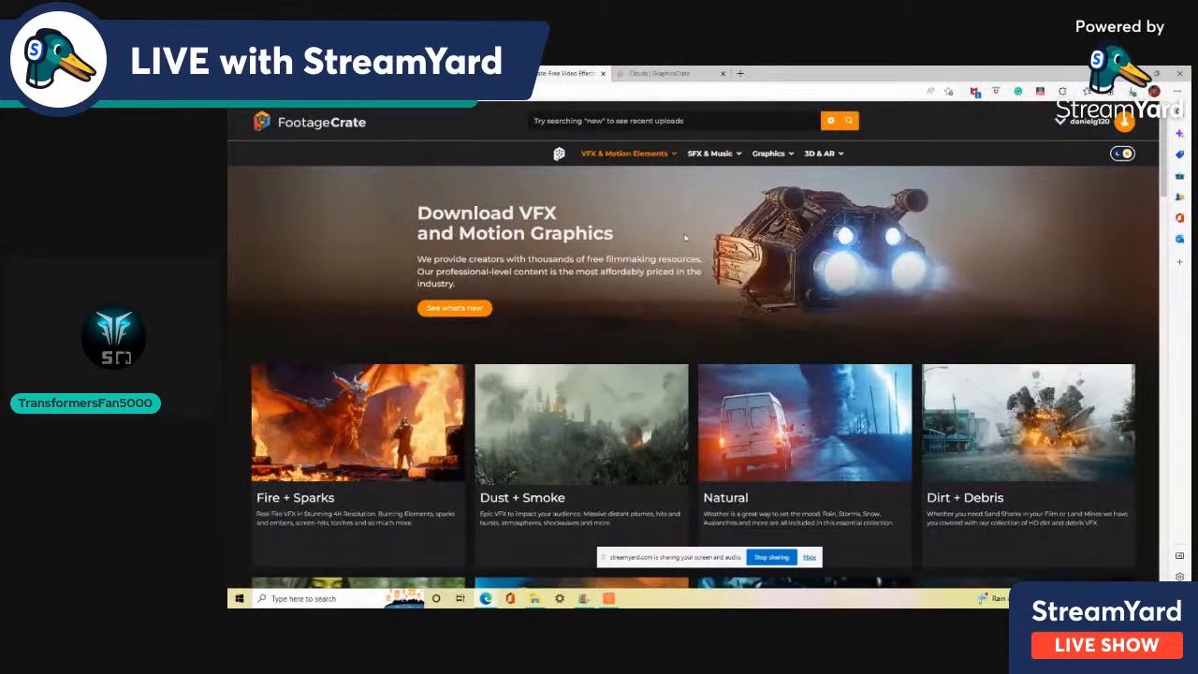
{"action": "scroll", "coordinate": [685, 239], "scroll_direction": "down", "scroll_amount": 7}
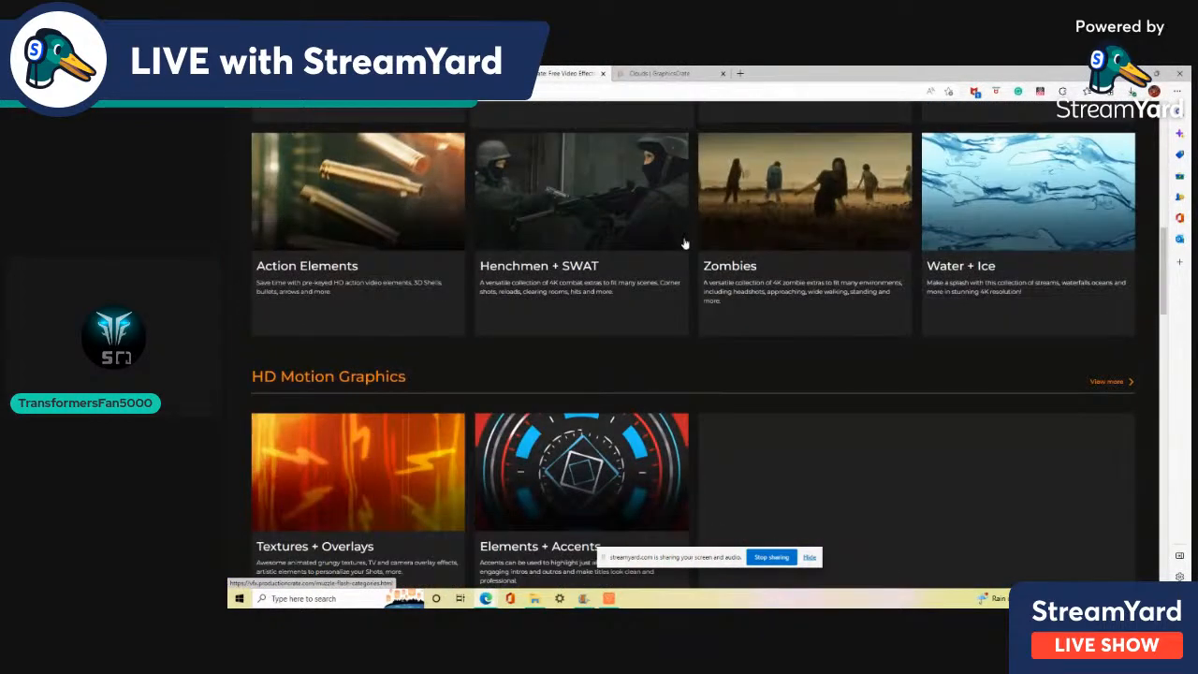
{"action": "scroll", "coordinate": [684, 244], "scroll_direction": "up", "scroll_amount": 7}
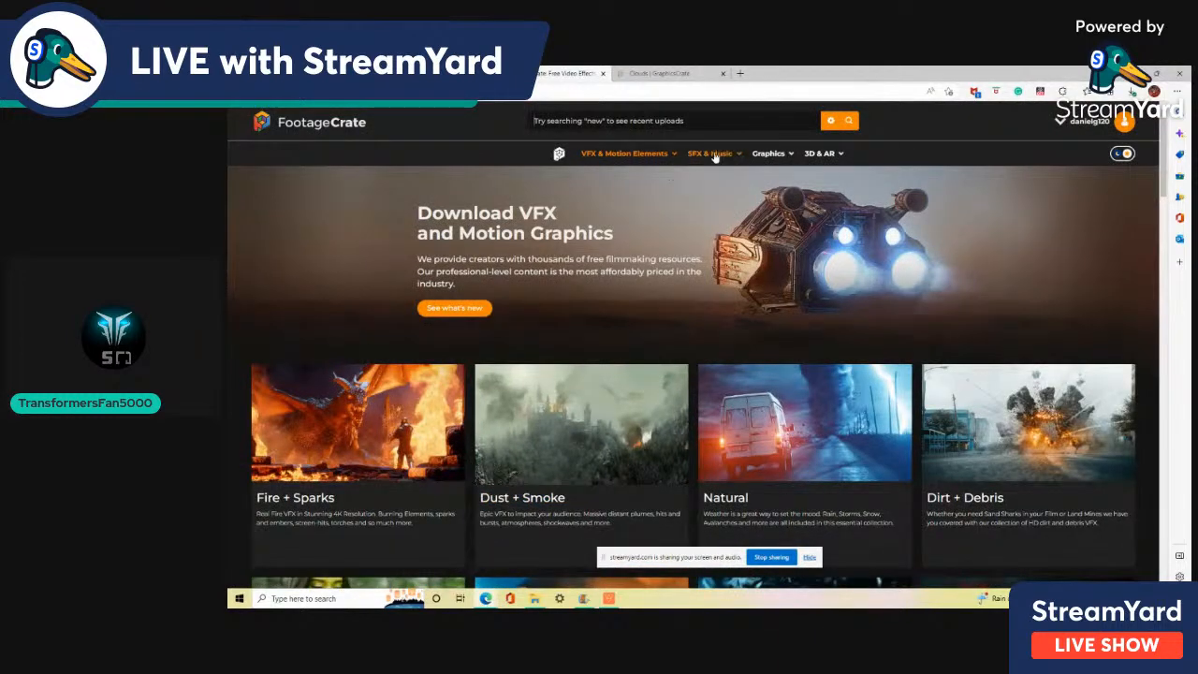
{"action": "mouse_move", "coordinate": [757, 157]}
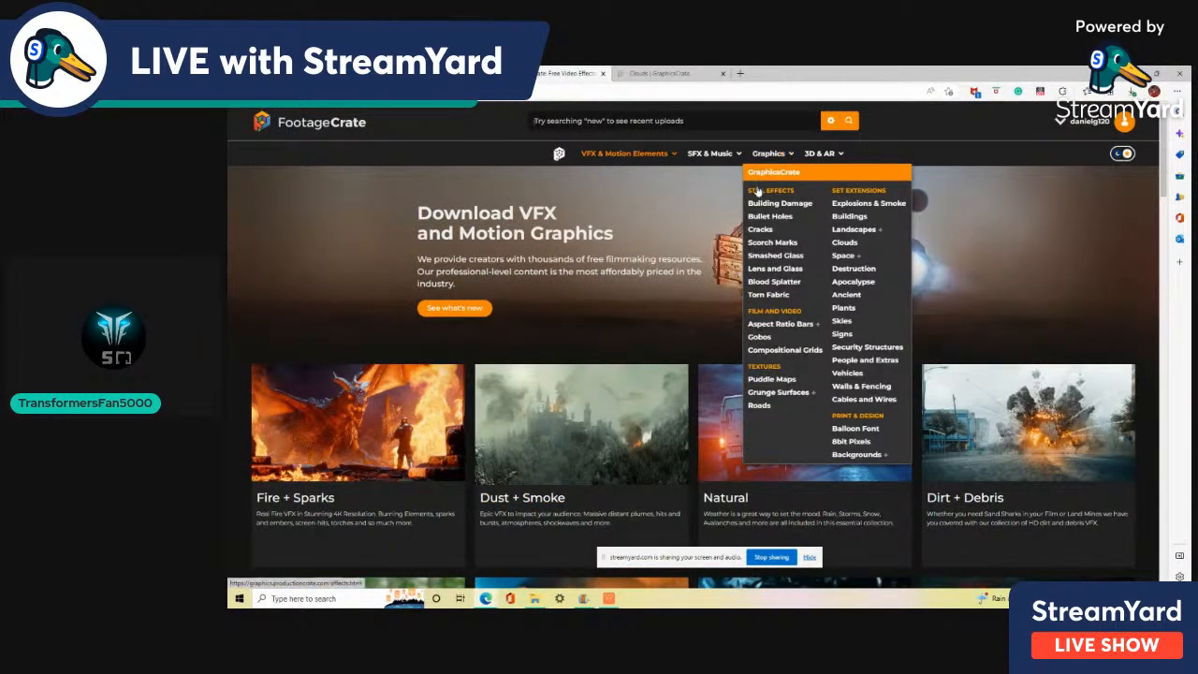
{"action": "left_click", "coordinate": [861, 218]}
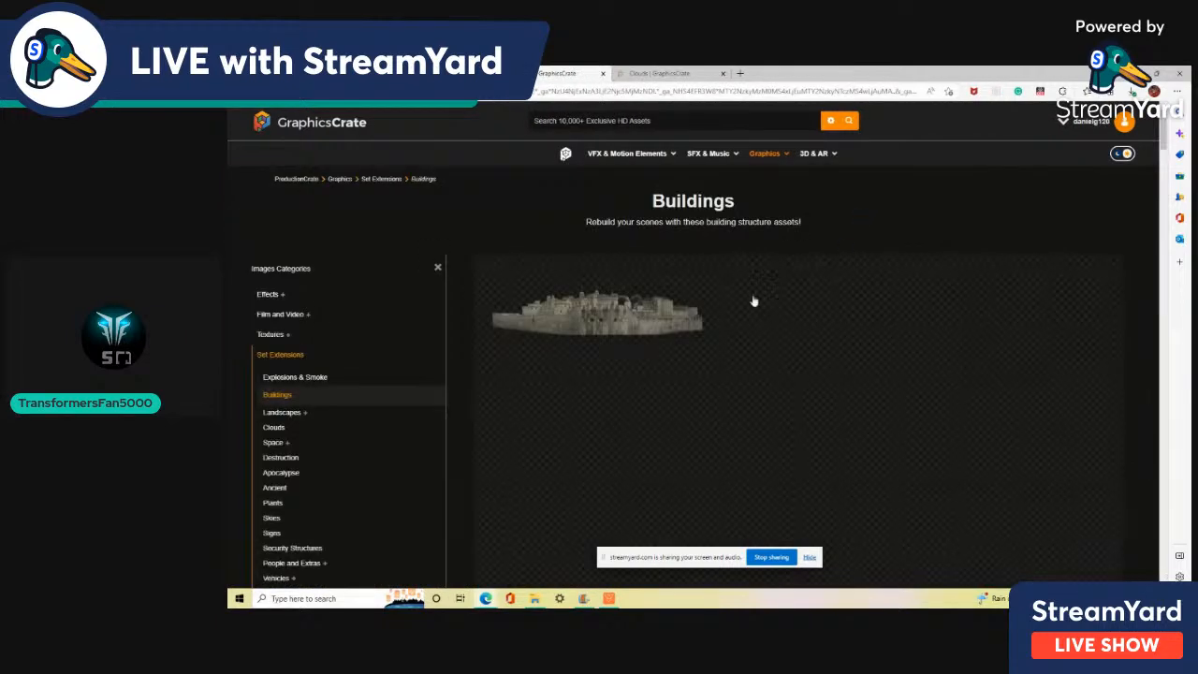
{"action": "scroll", "coordinate": [743, 306], "scroll_direction": "down", "scroll_amount": 1}
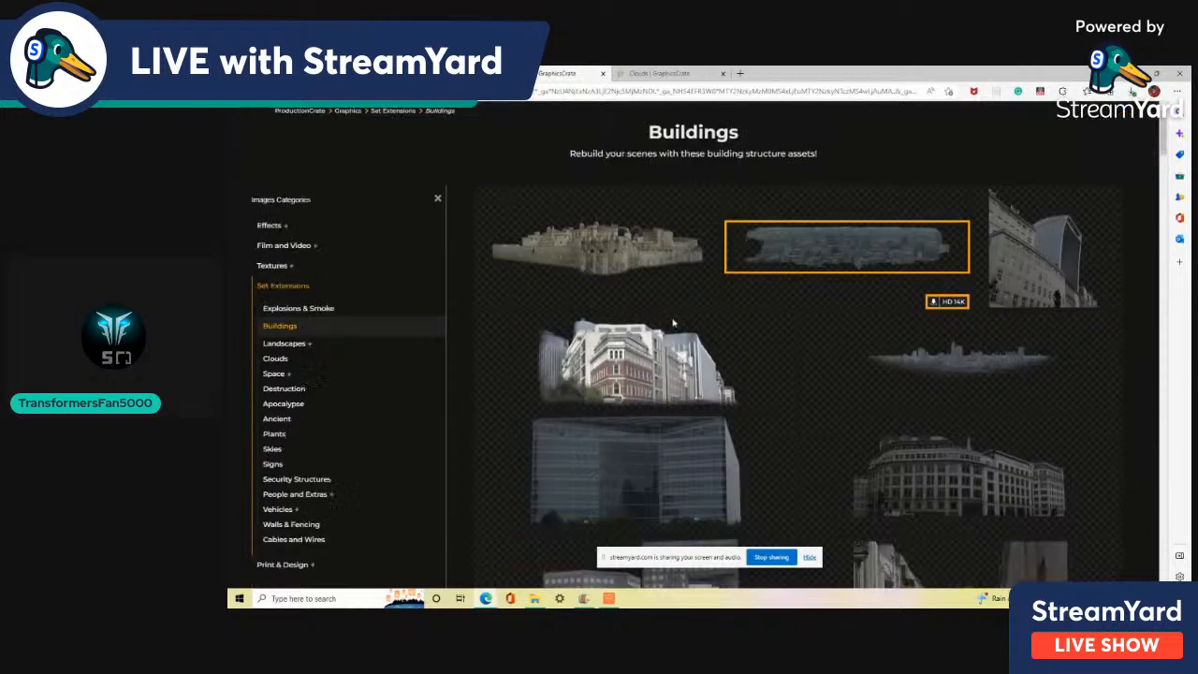
Browse the Buildings category for structures that could suit the oil rig, including the skyscraper, industrial and hangar images
{"action": "scroll", "coordinate": [488, 313], "scroll_direction": "down", "scroll_amount": 2}
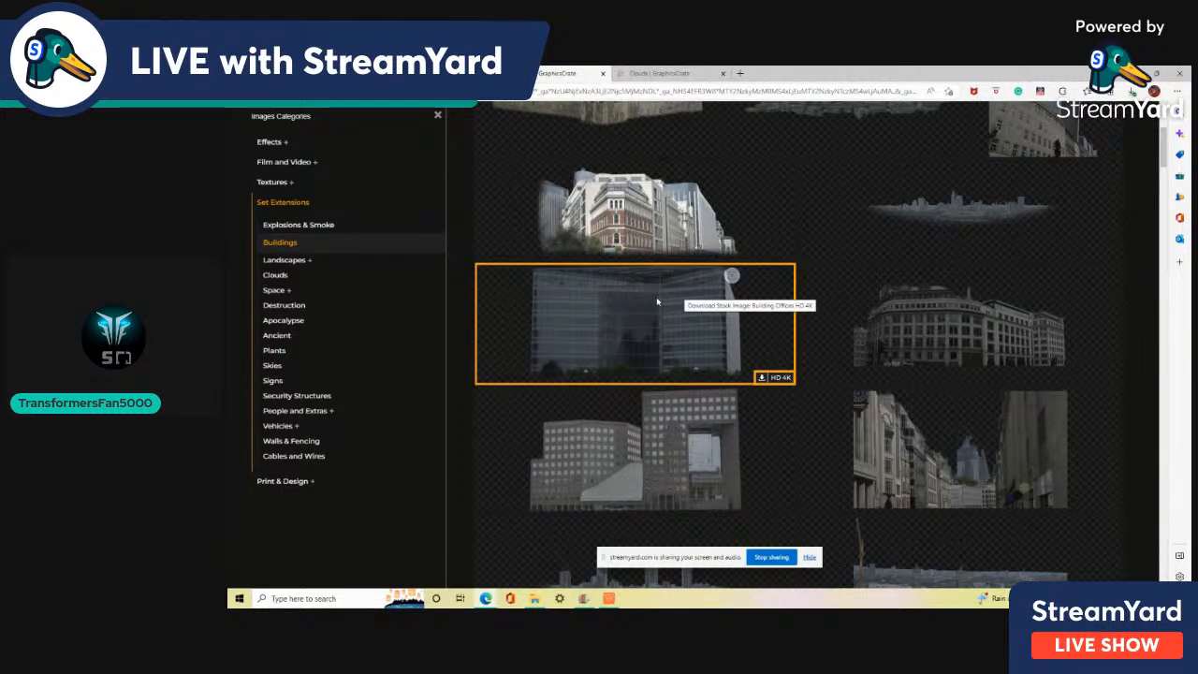
{"action": "scroll", "coordinate": [656, 301], "scroll_direction": "down", "scroll_amount": 3}
{"action": "scroll", "coordinate": [767, 365], "scroll_direction": "down", "scroll_amount": 5}
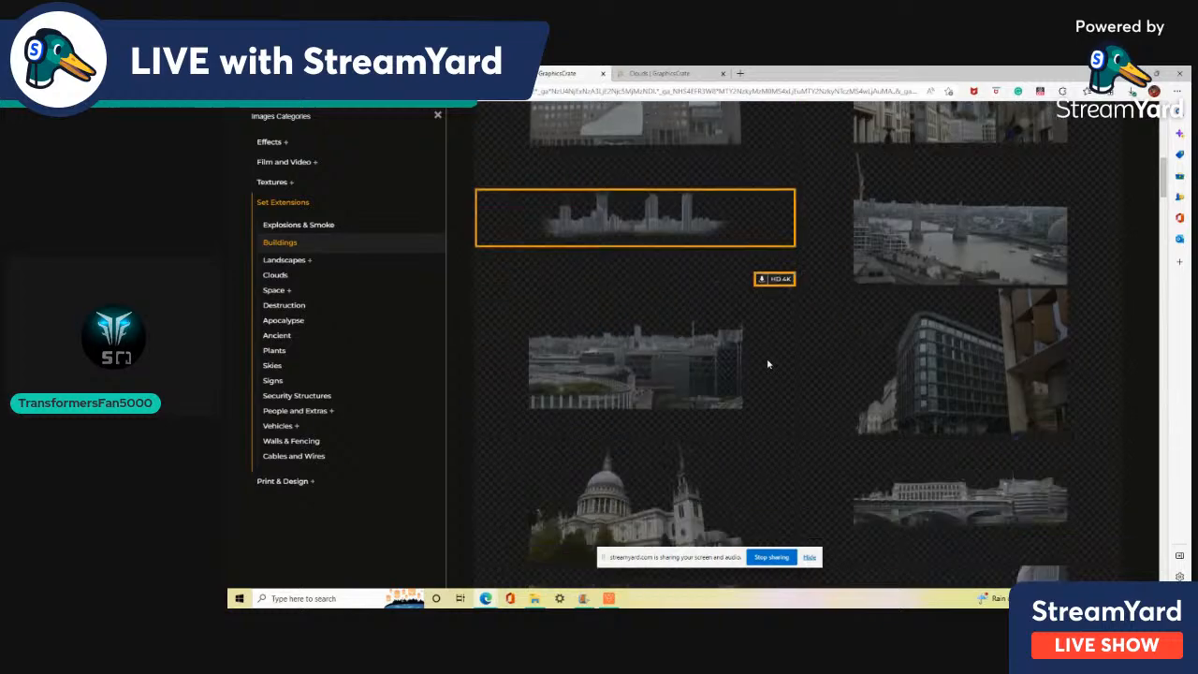
{"action": "scroll", "coordinate": [768, 365], "scroll_direction": "down", "scroll_amount": 7}
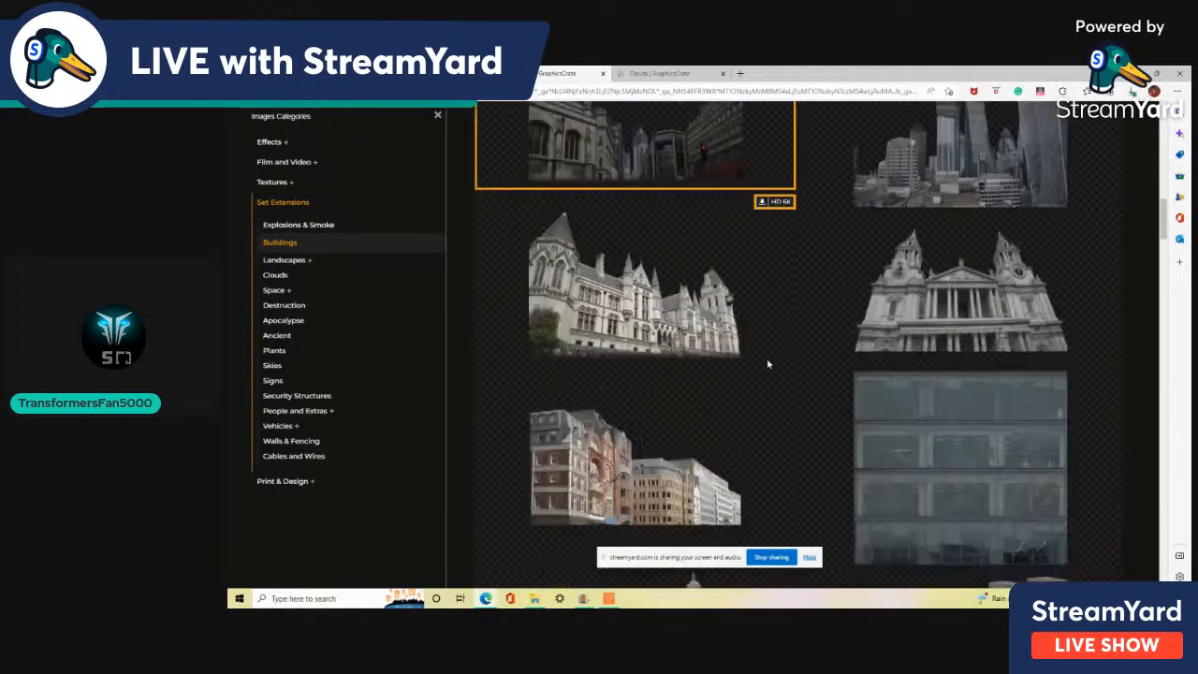
{"action": "scroll", "coordinate": [767, 364], "scroll_direction": "down", "scroll_amount": 7}
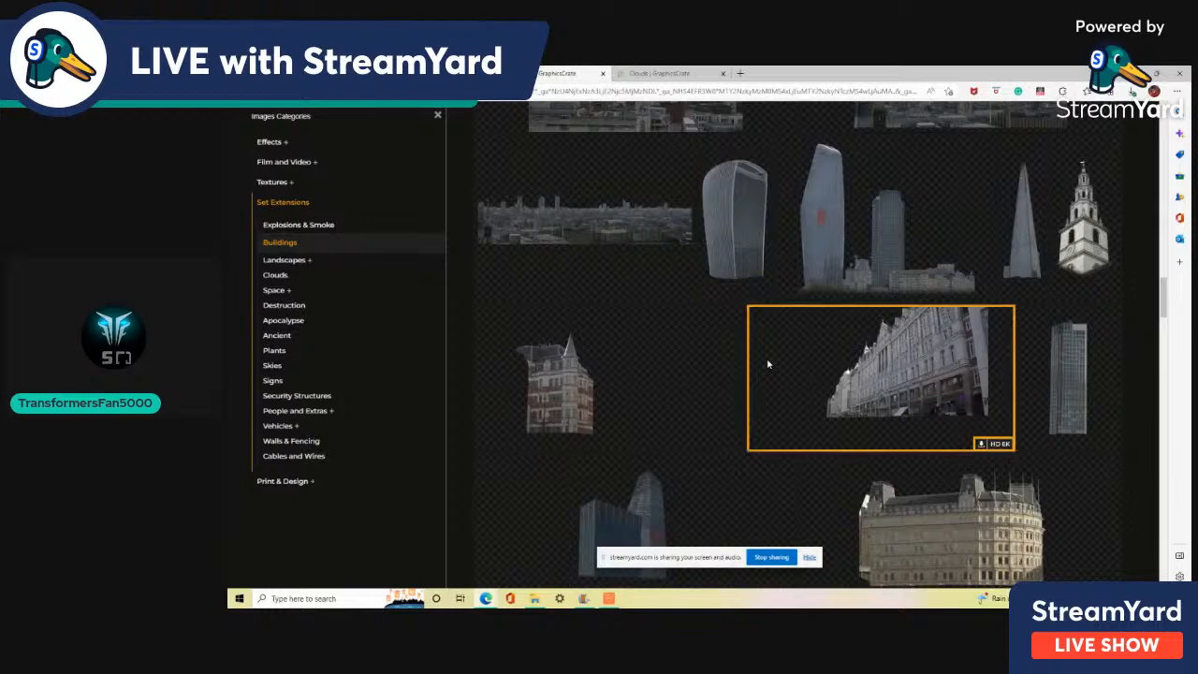
{"action": "scroll", "coordinate": [768, 364], "scroll_direction": "down", "scroll_amount": 1}
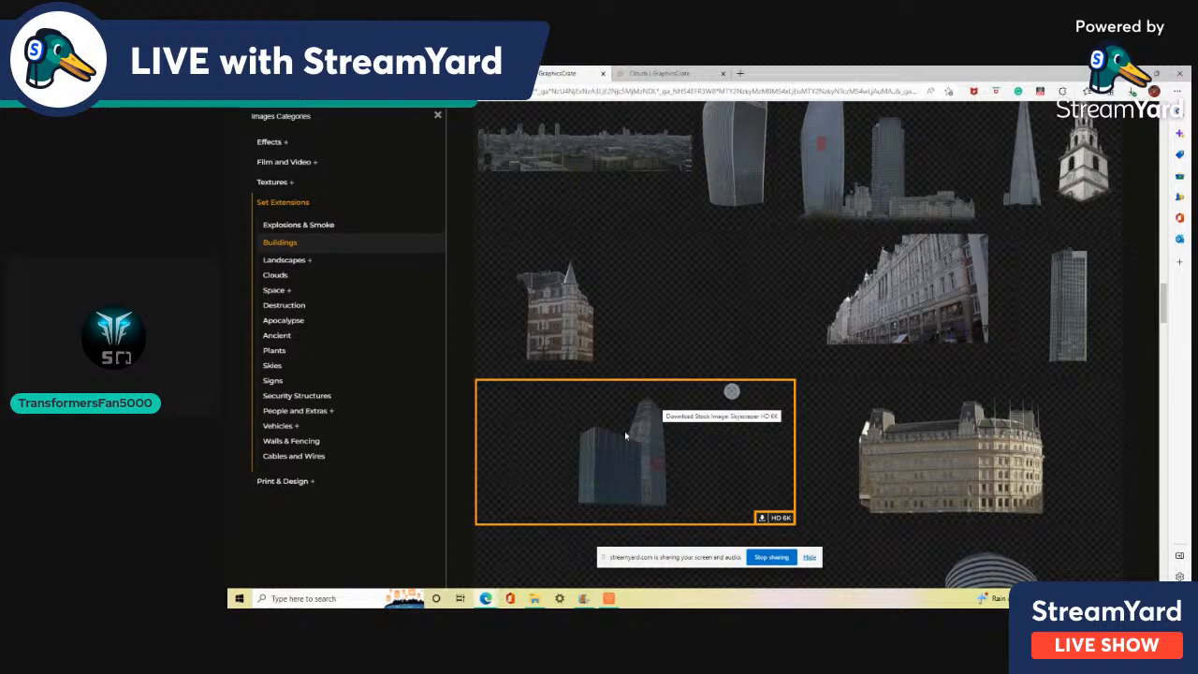
{"action": "scroll", "coordinate": [622, 460], "scroll_direction": "down", "scroll_amount": 4}
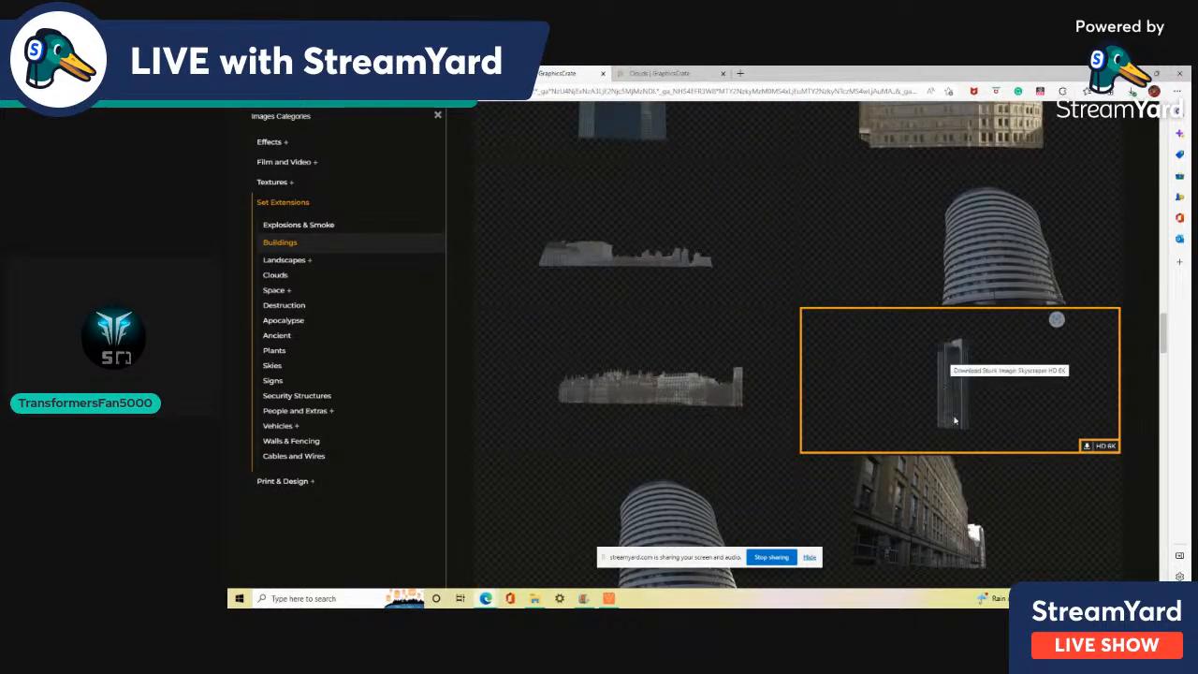
{"action": "scroll", "coordinate": [964, 389], "scroll_direction": "down", "scroll_amount": 2}
{"action": "scroll", "coordinate": [964, 390], "scroll_direction": "down", "scroll_amount": 5}
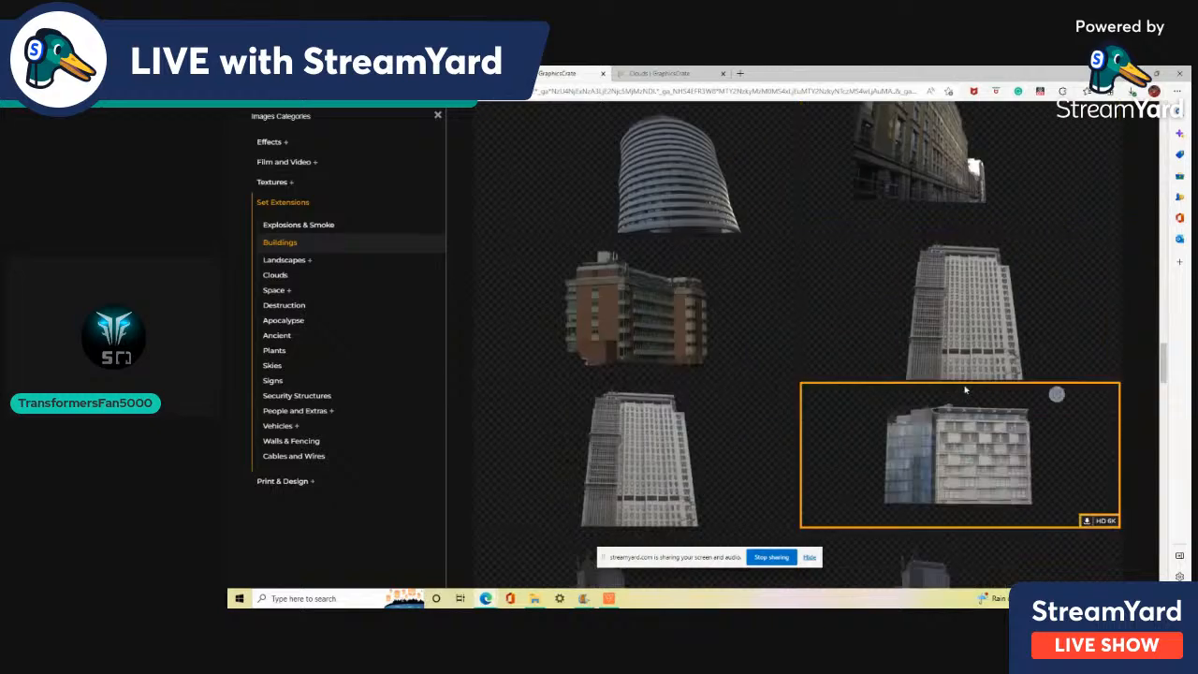
{"action": "scroll", "coordinate": [965, 389], "scroll_direction": "down", "scroll_amount": 5}
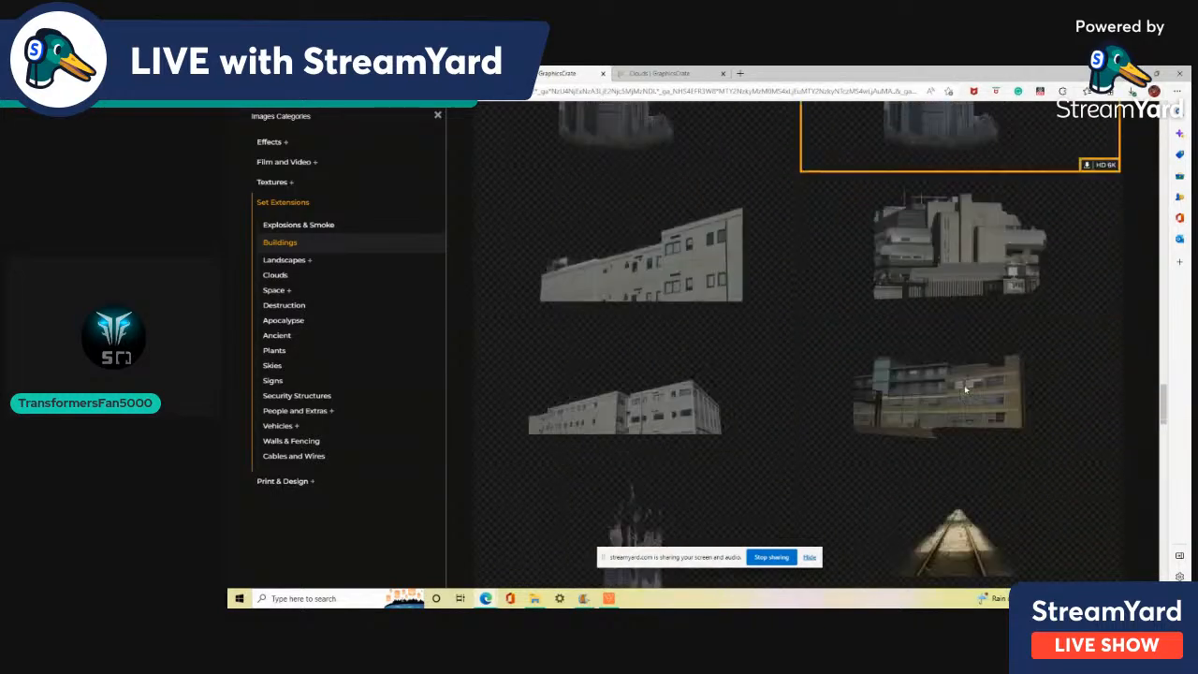
{"action": "scroll", "coordinate": [965, 390], "scroll_direction": "down", "scroll_amount": 5}
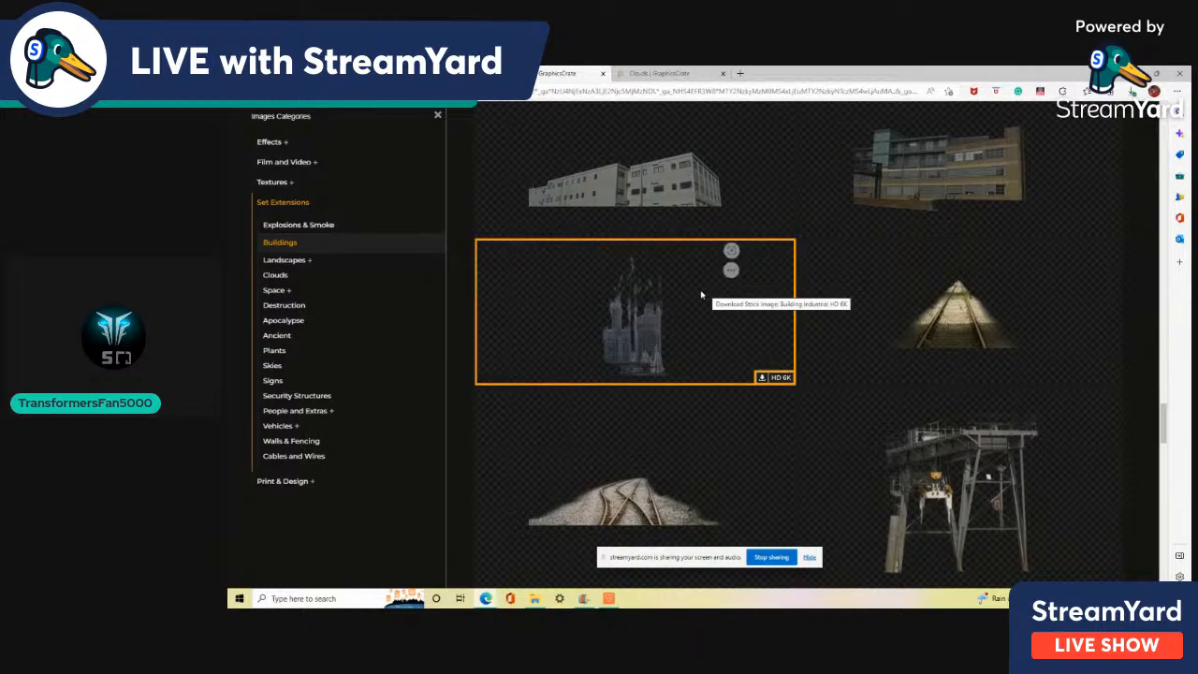
{"action": "scroll", "coordinate": [701, 295], "scroll_direction": "down", "scroll_amount": 4}
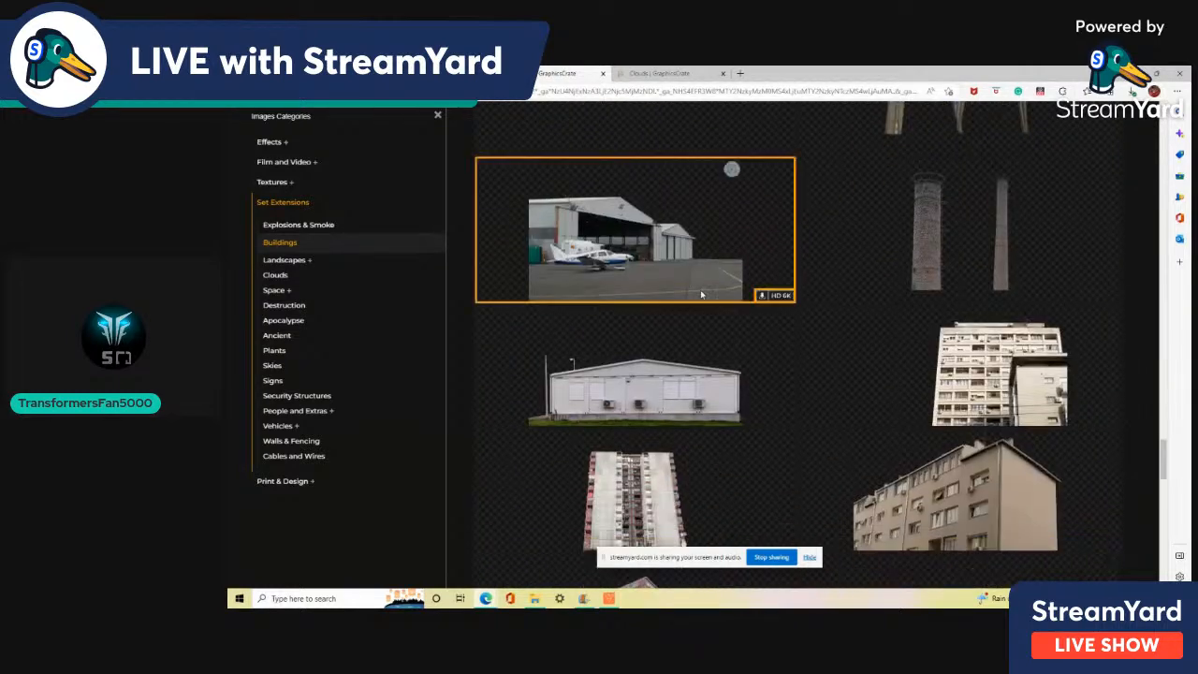
Search GraphicsCrate for "industrial", look through the matching images and open the download options of Industrial Crane Lift 1
{"action": "scroll", "coordinate": [698, 234], "scroll_direction": "up", "scroll_amount": 15}
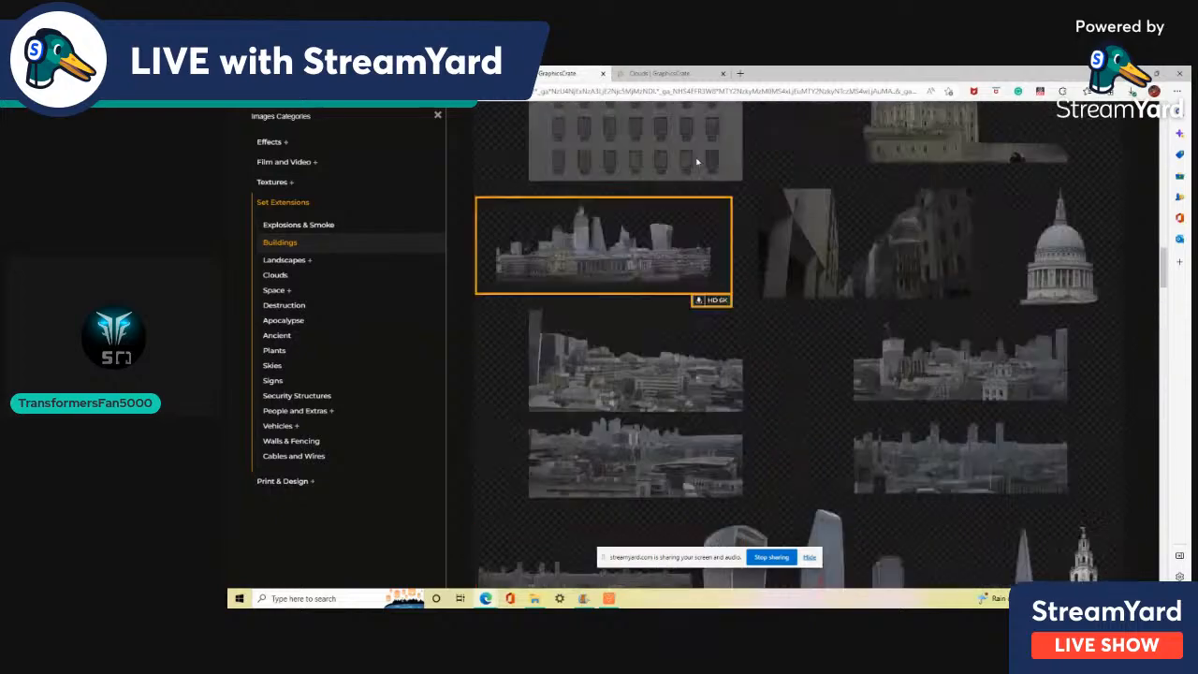
{"action": "scroll", "coordinate": [677, 150], "scroll_direction": "up", "scroll_amount": 10}
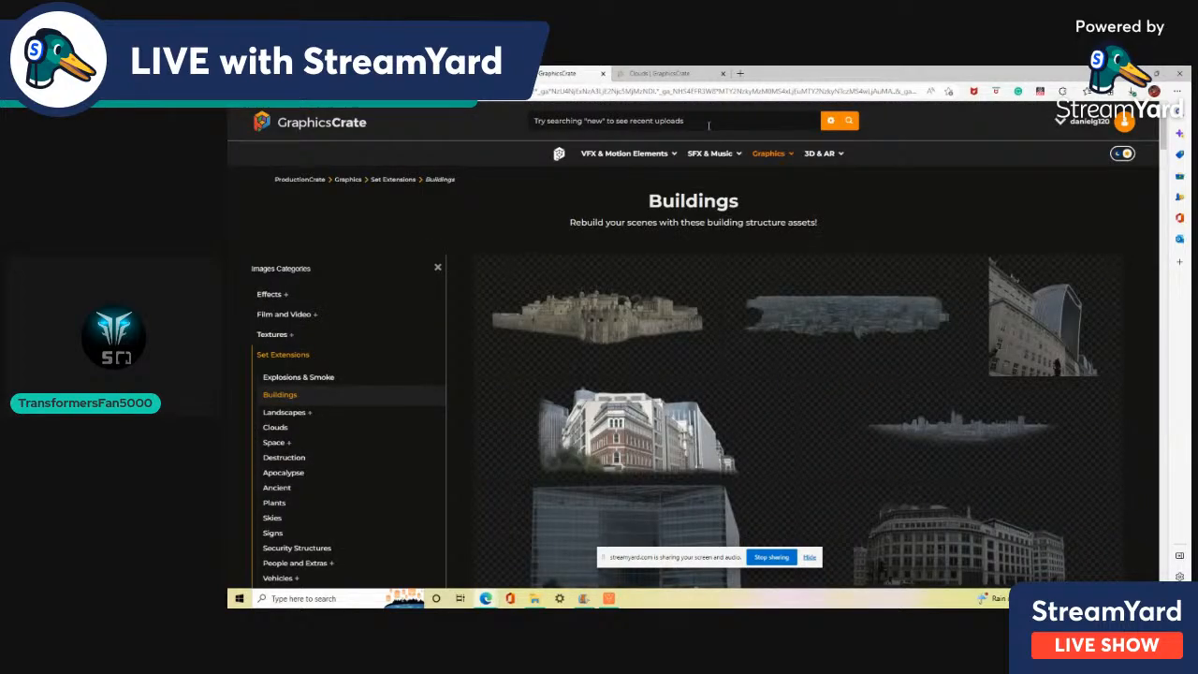
{"action": "left_click", "coordinate": [708, 120]}
{"action": "type", "text": "industrial"}
{"action": "key", "text": "Return"}
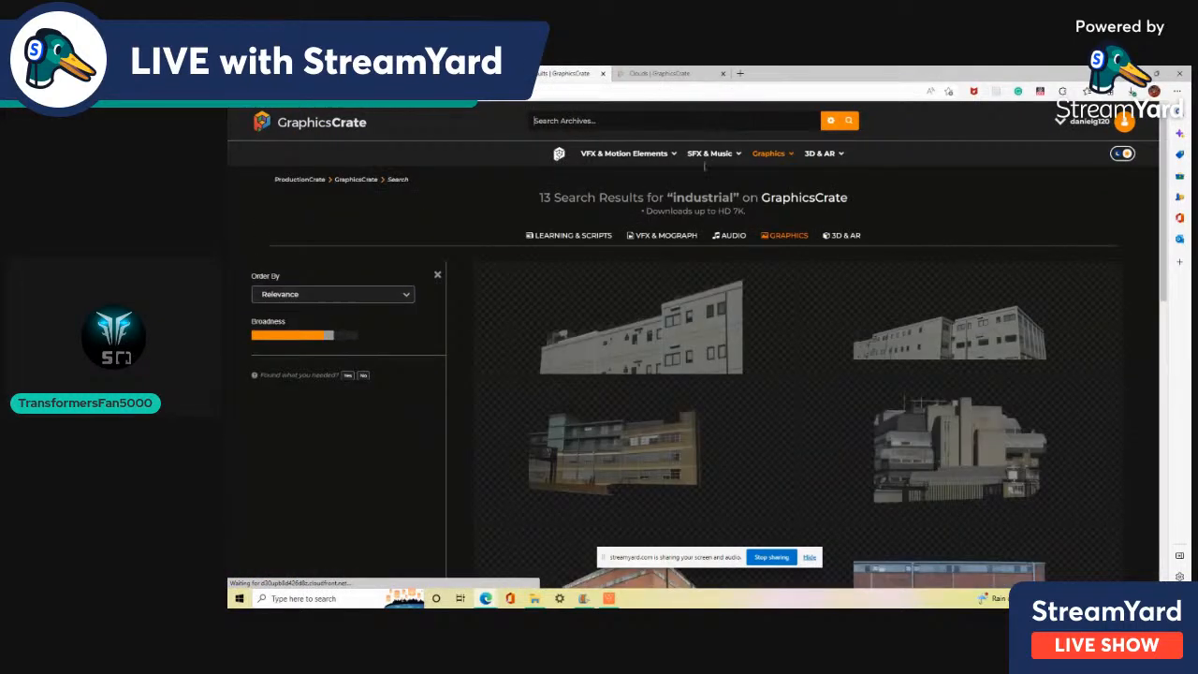
{"action": "scroll", "coordinate": [642, 290], "scroll_direction": "down", "scroll_amount": 3}
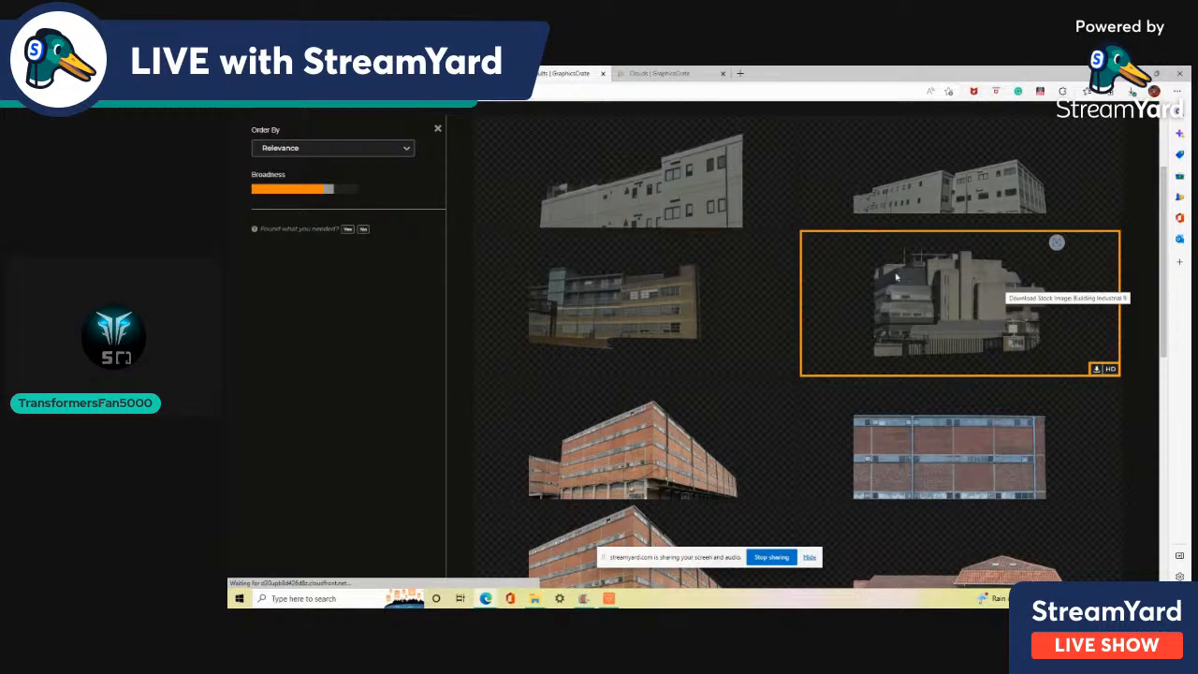
{"action": "scroll", "coordinate": [847, 232], "scroll_direction": "down", "scroll_amount": 1}
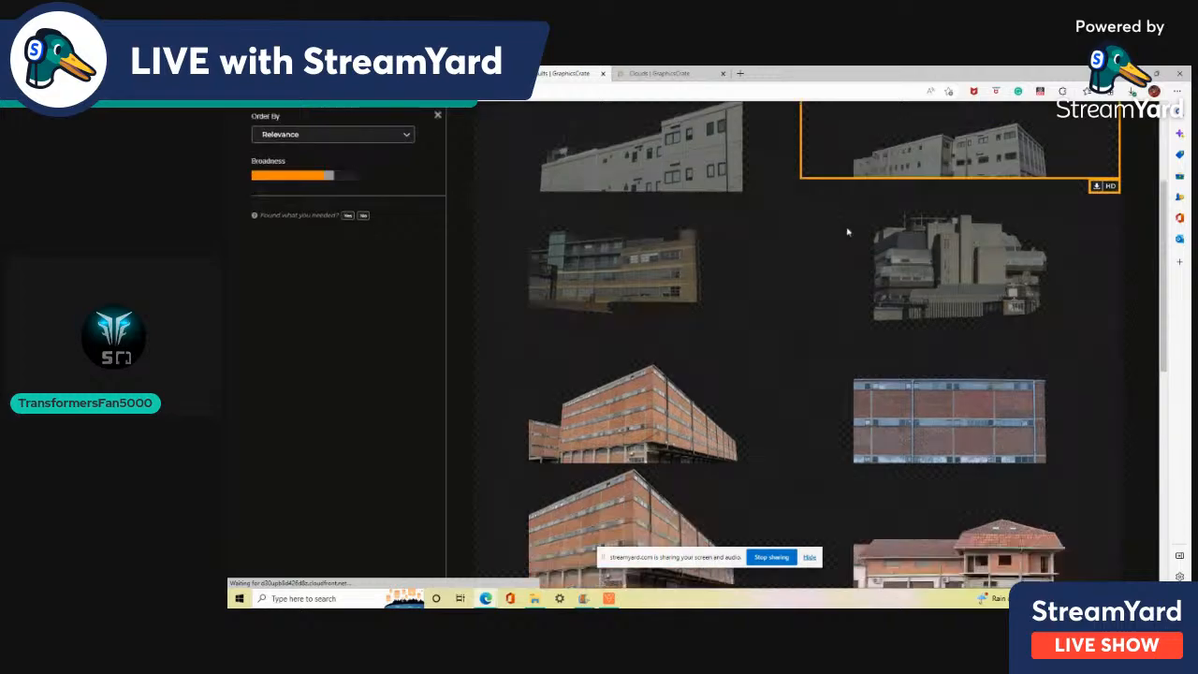
{"action": "scroll", "coordinate": [847, 232], "scroll_direction": "down", "scroll_amount": 5}
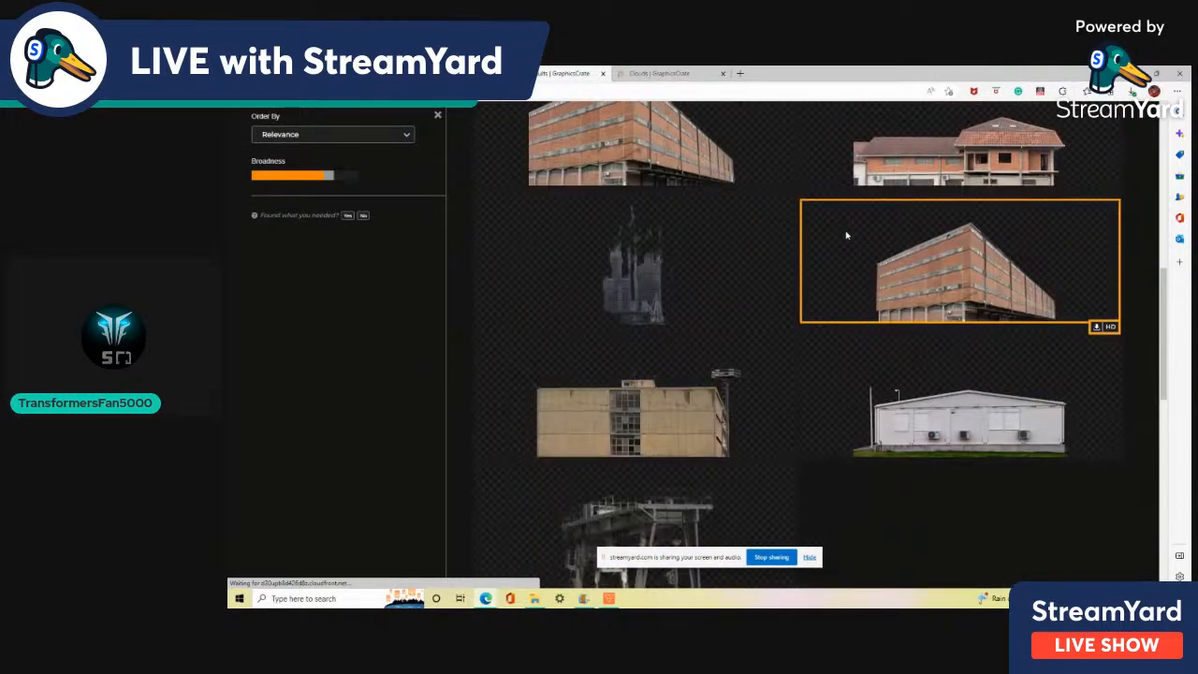
{"action": "scroll", "coordinate": [847, 235], "scroll_direction": "down", "scroll_amount": 2}
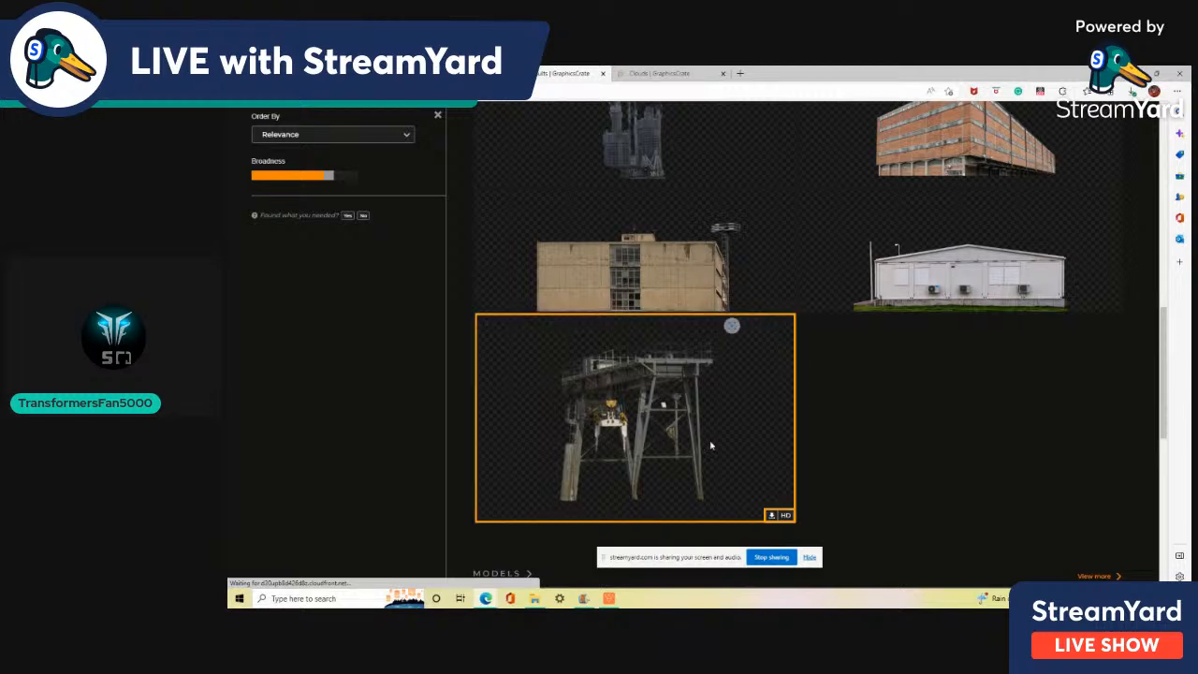
{"action": "left_click", "coordinate": [773, 520]}
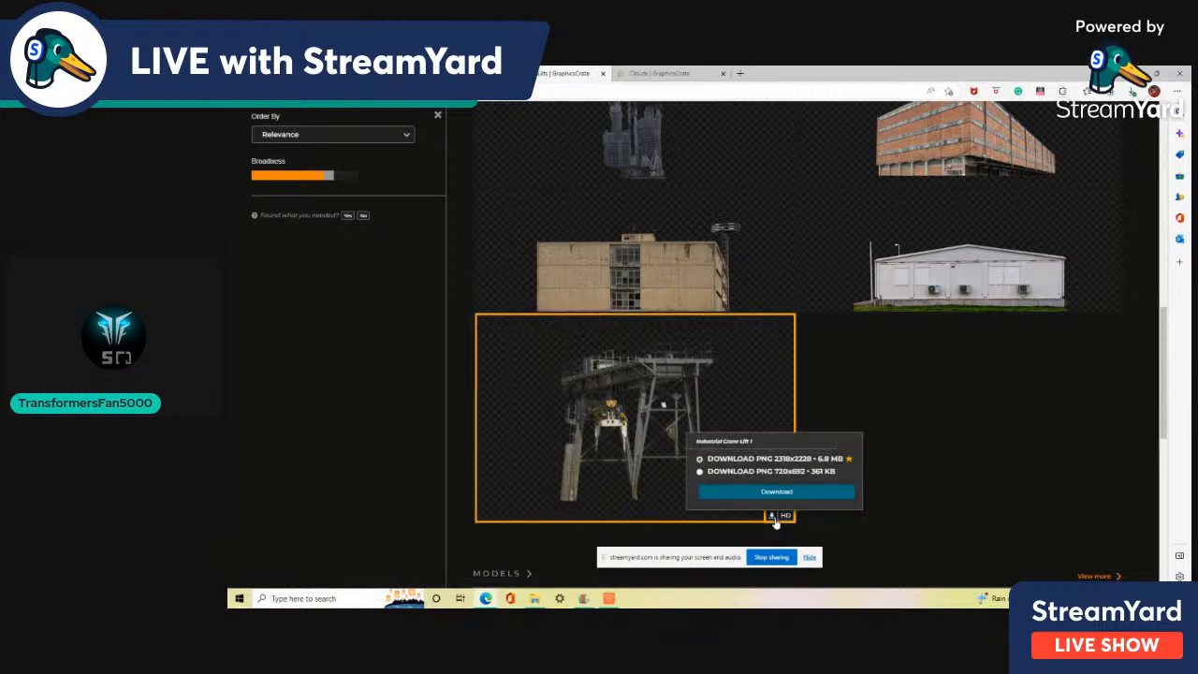
Search GraphicsCrate for "crane" and look through the matching graphics, models and audio
{"action": "scroll", "coordinate": [925, 501], "scroll_direction": "up", "scroll_amount": 10}
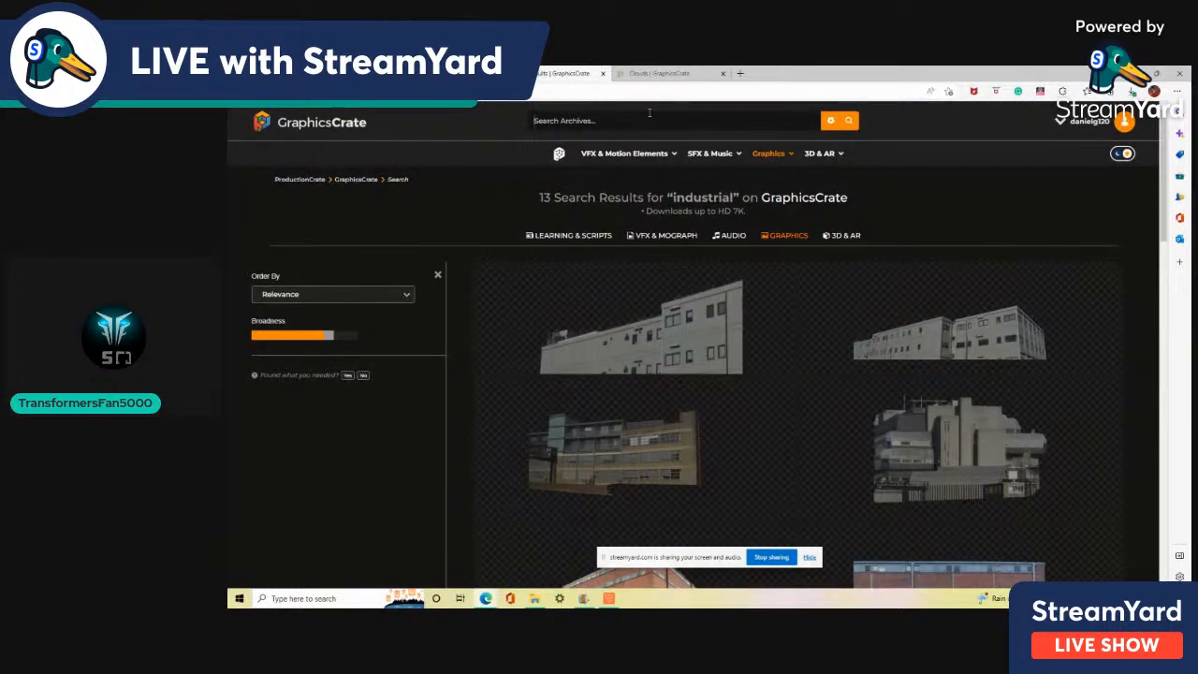
{"action": "left_click", "coordinate": [650, 113]}
{"action": "type", "text": "crane"}
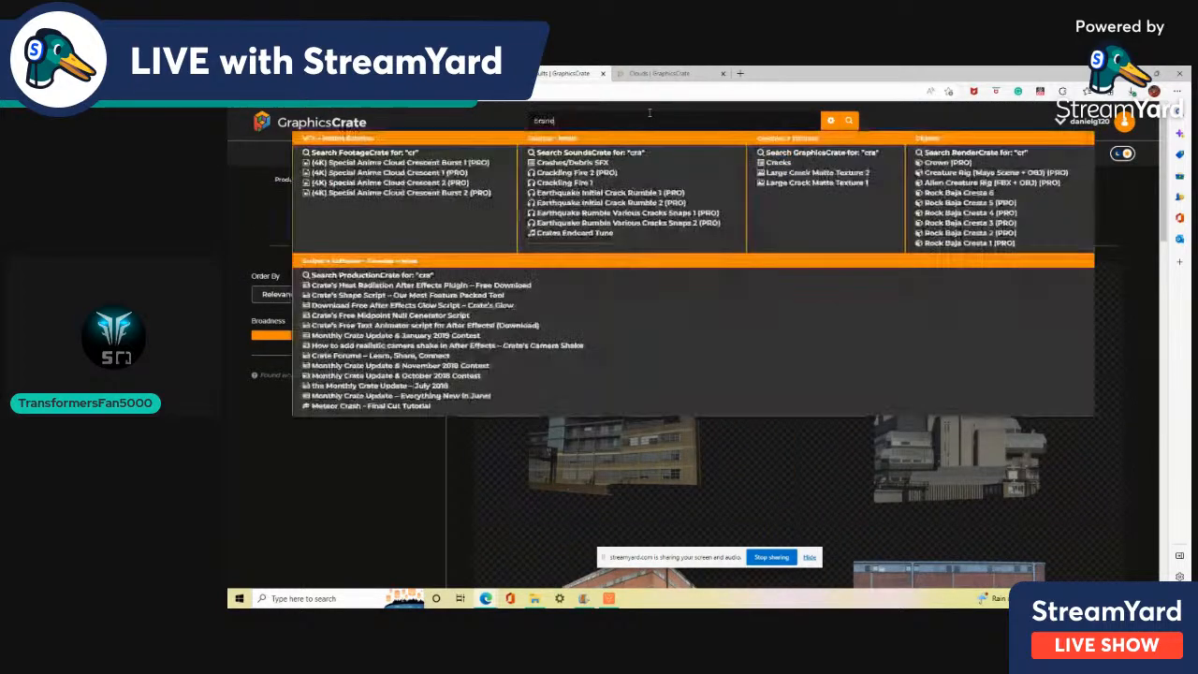
{"action": "key", "text": "Return"}
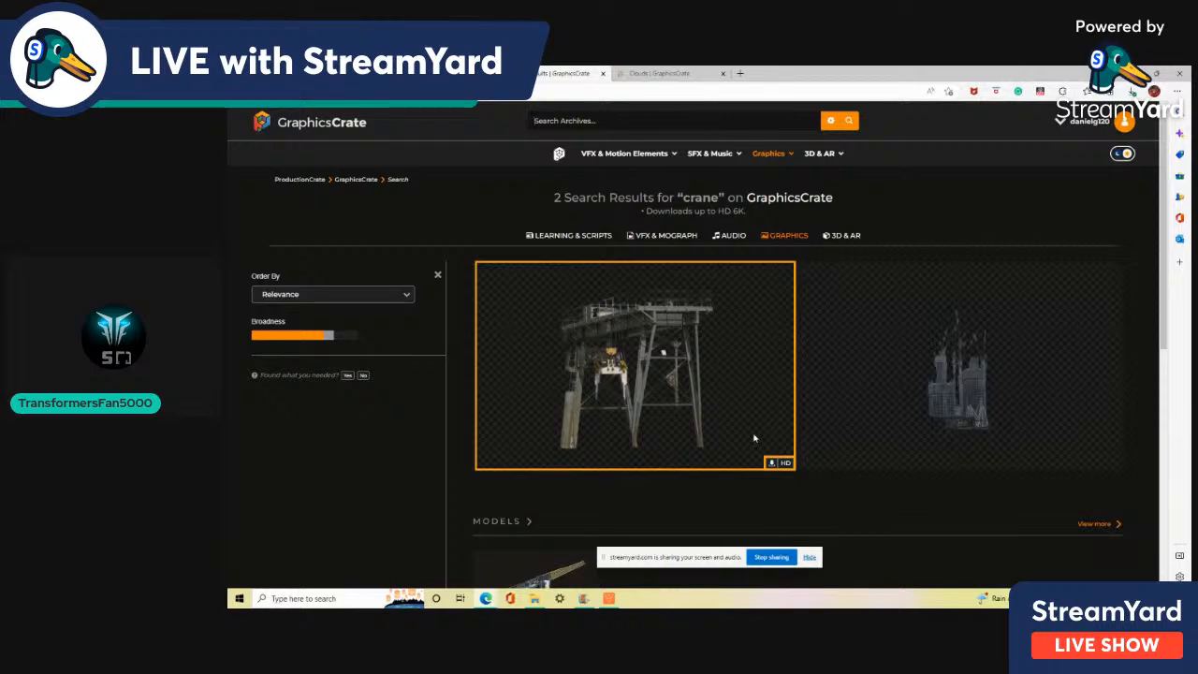
{"action": "scroll", "coordinate": [755, 438], "scroll_direction": "down", "scroll_amount": 5}
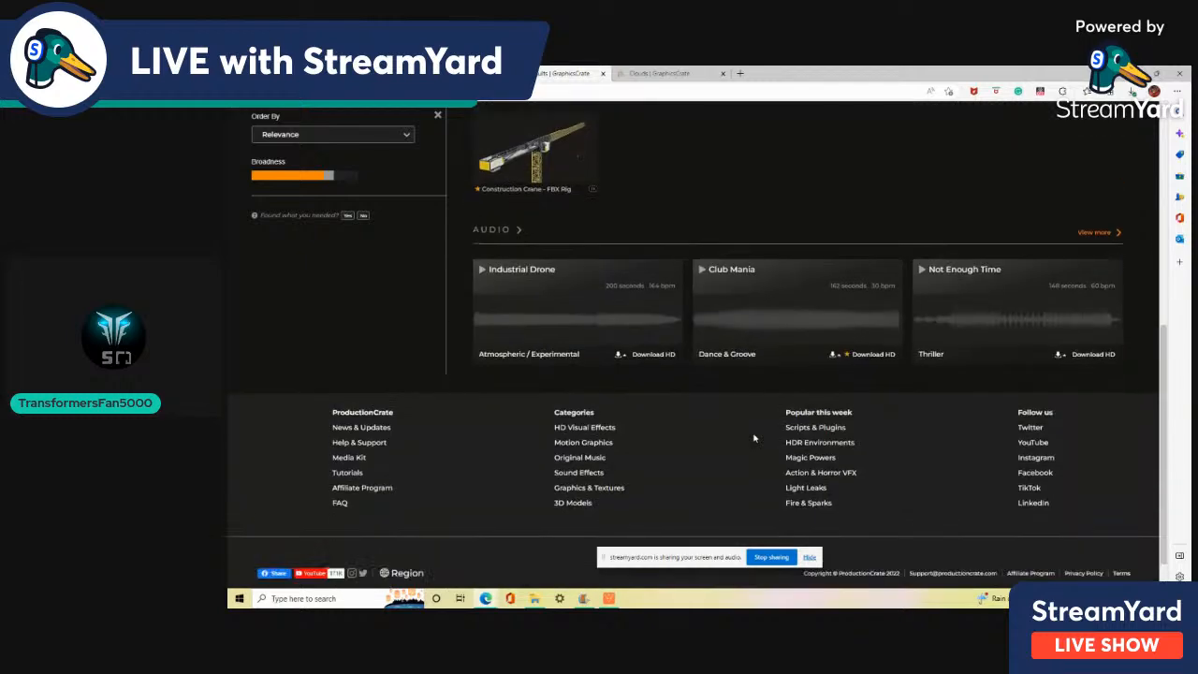
{"action": "scroll", "coordinate": [755, 438], "scroll_direction": "up", "scroll_amount": 1}
Return to the "industrial" search results and look through the building images again
{"action": "scroll", "coordinate": [755, 438], "scroll_direction": "up", "scroll_amount": 1}
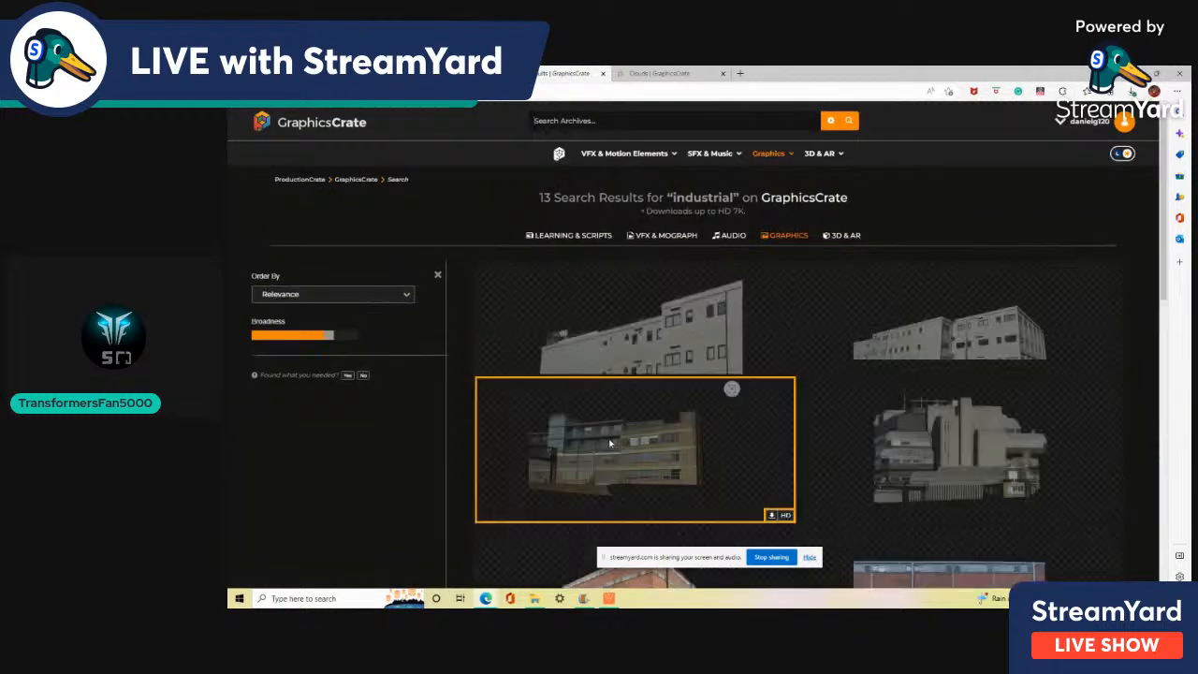
{"action": "scroll", "coordinate": [644, 428], "scroll_direction": "down", "scroll_amount": 3}
{"action": "scroll", "coordinate": [644, 429], "scroll_direction": "down", "scroll_amount": 5}
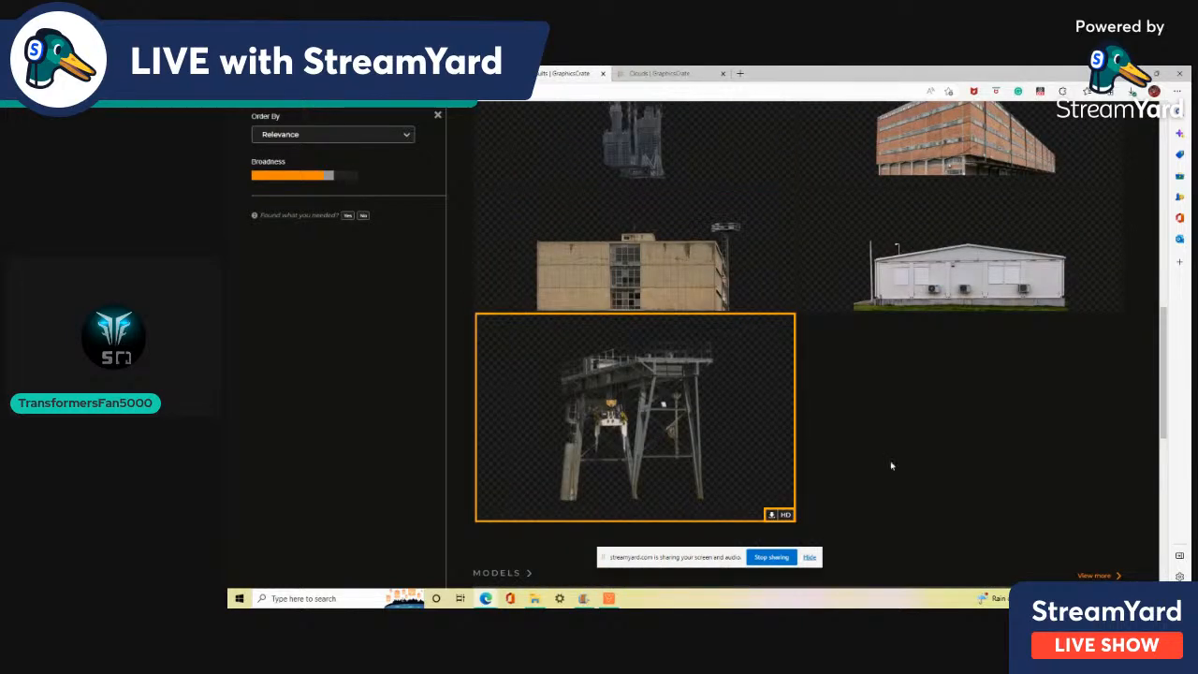
{"action": "scroll", "coordinate": [892, 463], "scroll_direction": "up", "scroll_amount": 3}
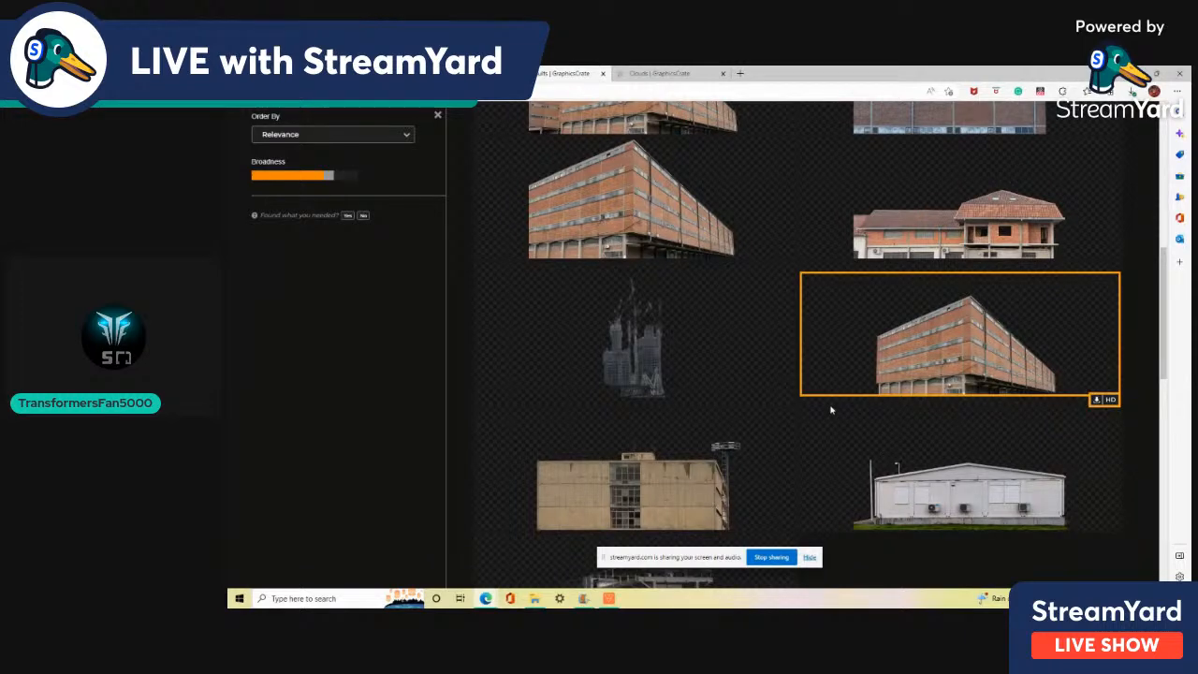
Switch to HitFilm and select the tower and building layers in turn to inspect their arrangement above the platform up close
{"action": "left_click", "coordinate": [609, 599]}
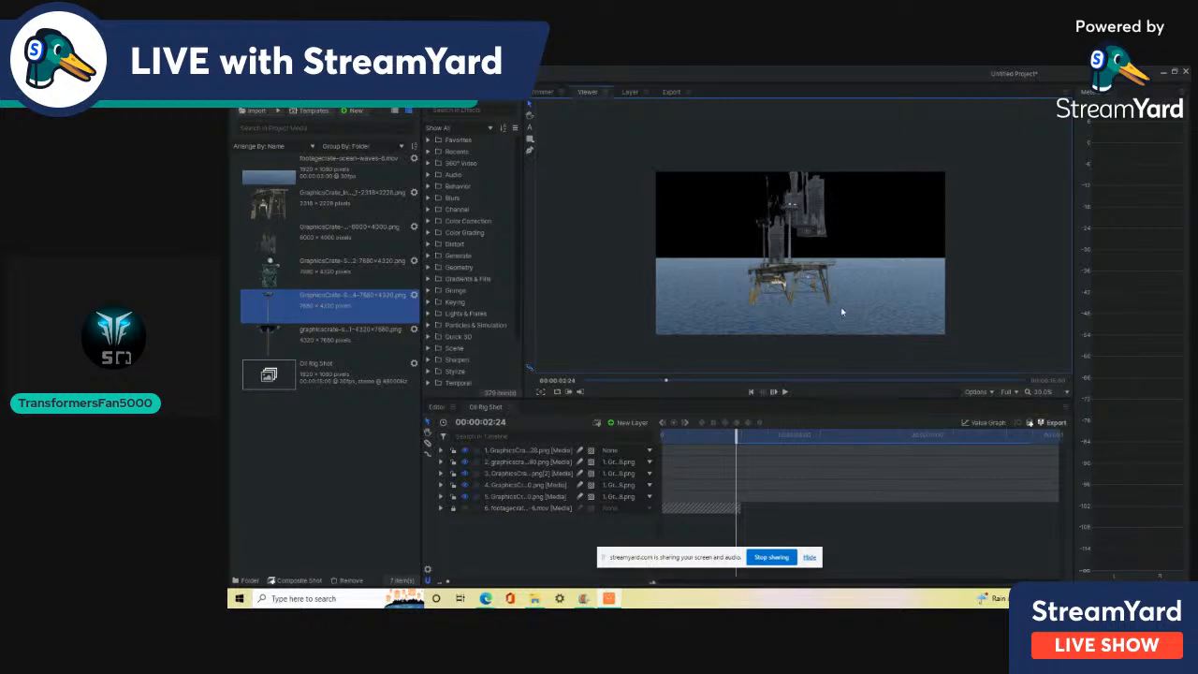
{"action": "left_click", "coordinate": [556, 465]}
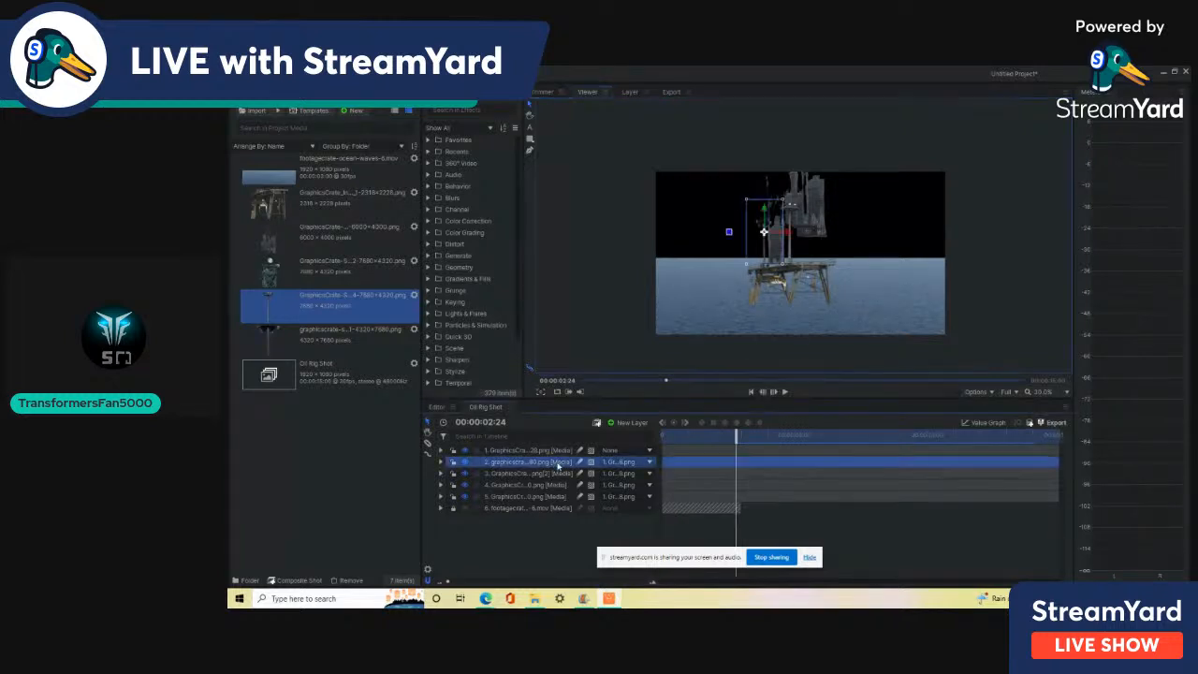
{"action": "left_click", "coordinate": [535, 477]}
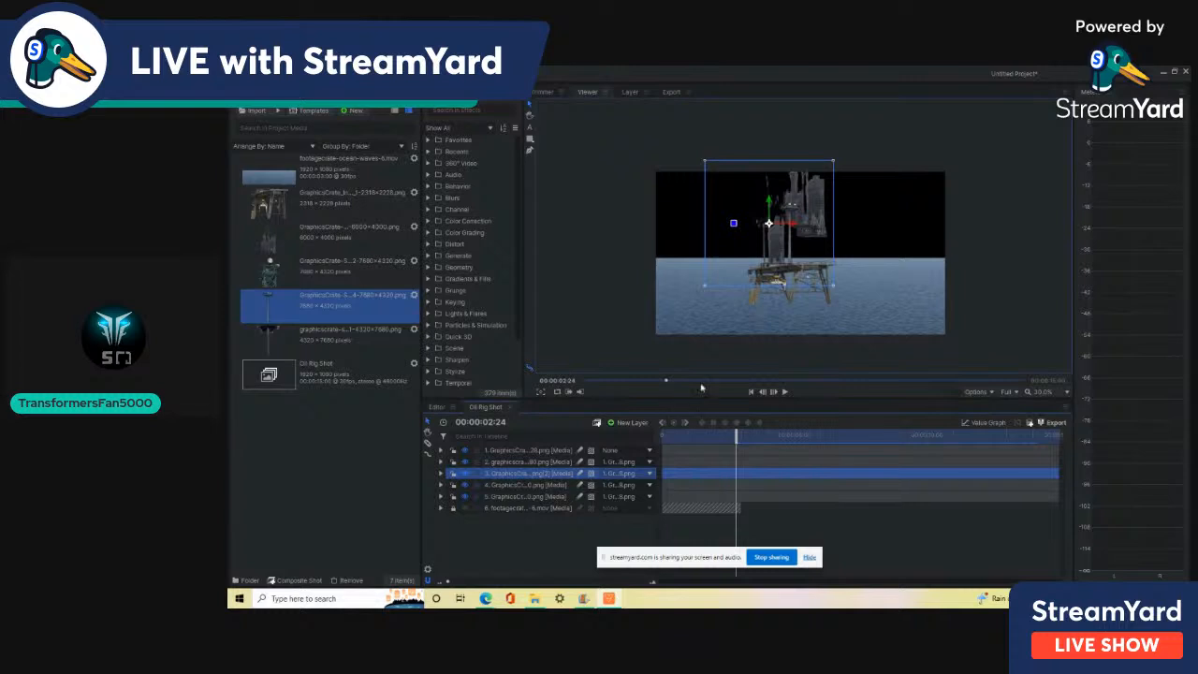
{"action": "left_click", "coordinate": [565, 496]}
{"action": "scroll", "coordinate": [898, 182], "scroll_direction": "up", "scroll_amount": 4}
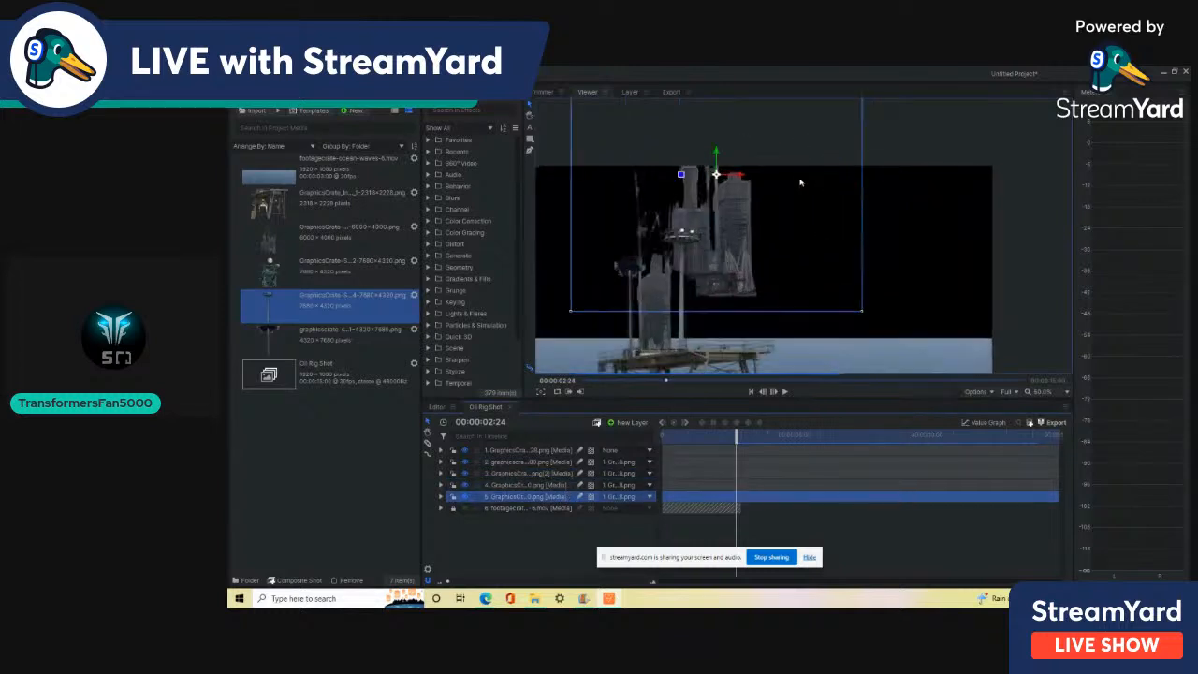
{"action": "mouse_move", "coordinate": [775, 117]}
{"action": "left_mouse_down"}
{"action": "mouse_move", "coordinate": [752, 193]}
{"action": "mouse_move", "coordinate": [739, 183]}
{"action": "mouse_move", "coordinate": [773, 179]}
{"action": "mouse_move", "coordinate": [772, 115]}
{"action": "left_mouse_up"}
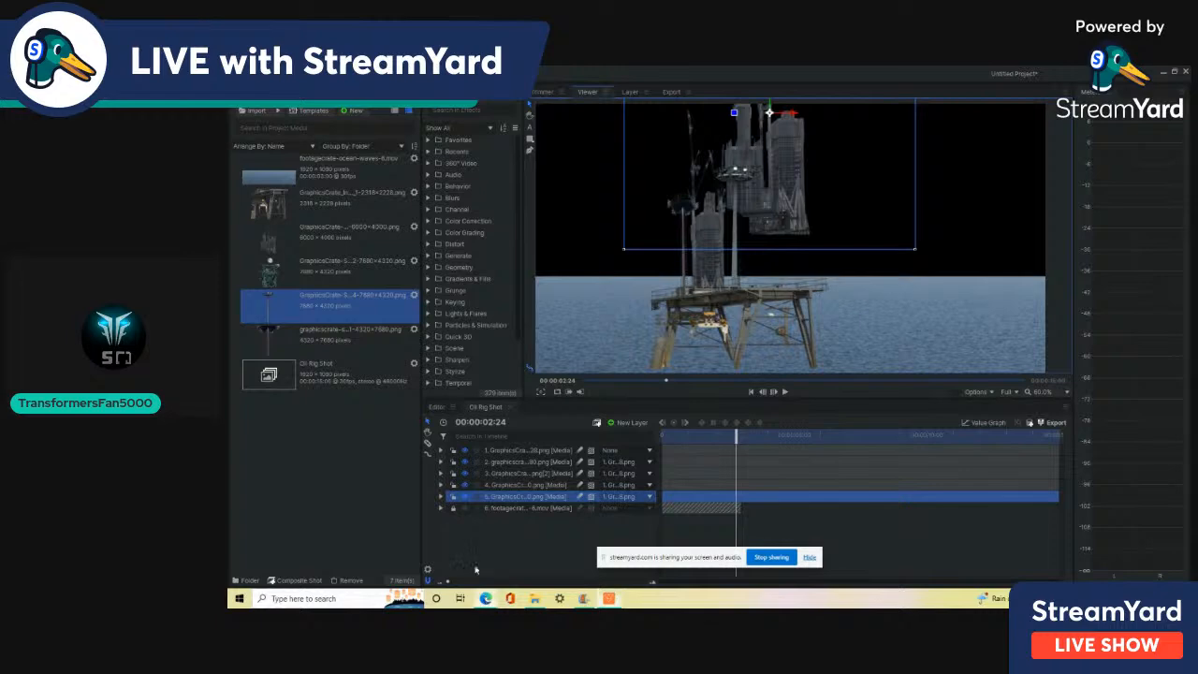
Switch back to Edge and download the beige Building Industrial 3 image at 7680x4320 from the "industrial" results
{"action": "left_click", "coordinate": [486, 600]}
{"action": "scroll", "coordinate": [721, 433], "scroll_direction": "up", "scroll_amount": 5}
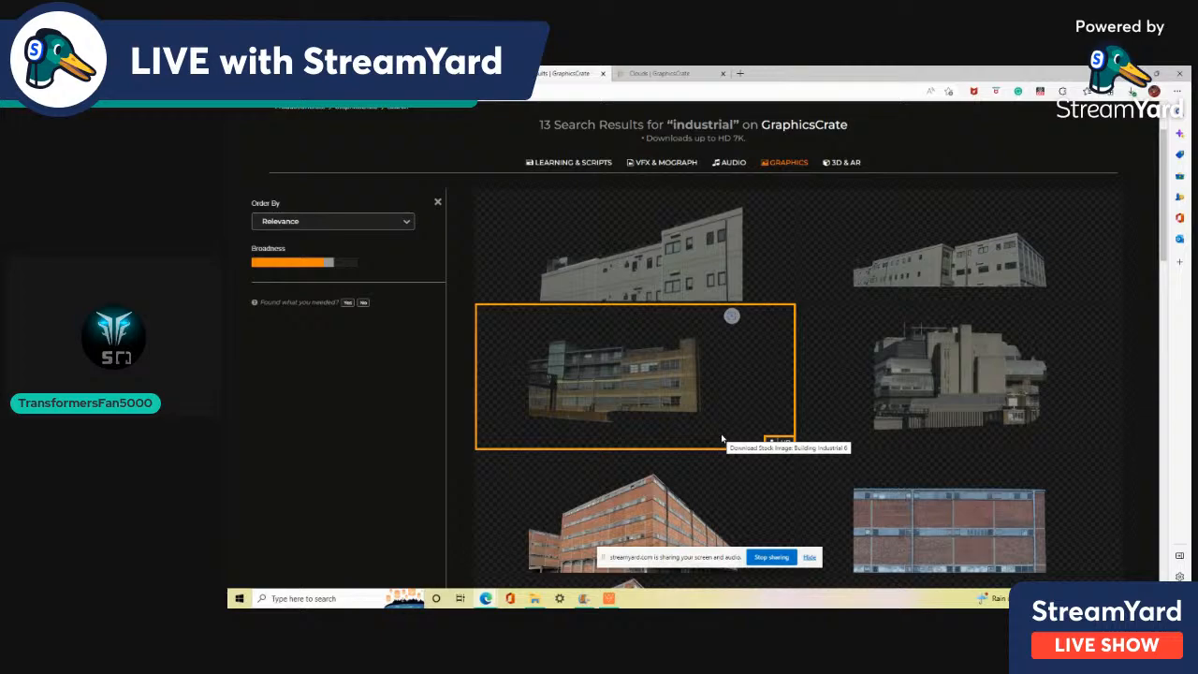
{"action": "scroll", "coordinate": [784, 429], "scroll_direction": "down", "scroll_amount": 2}
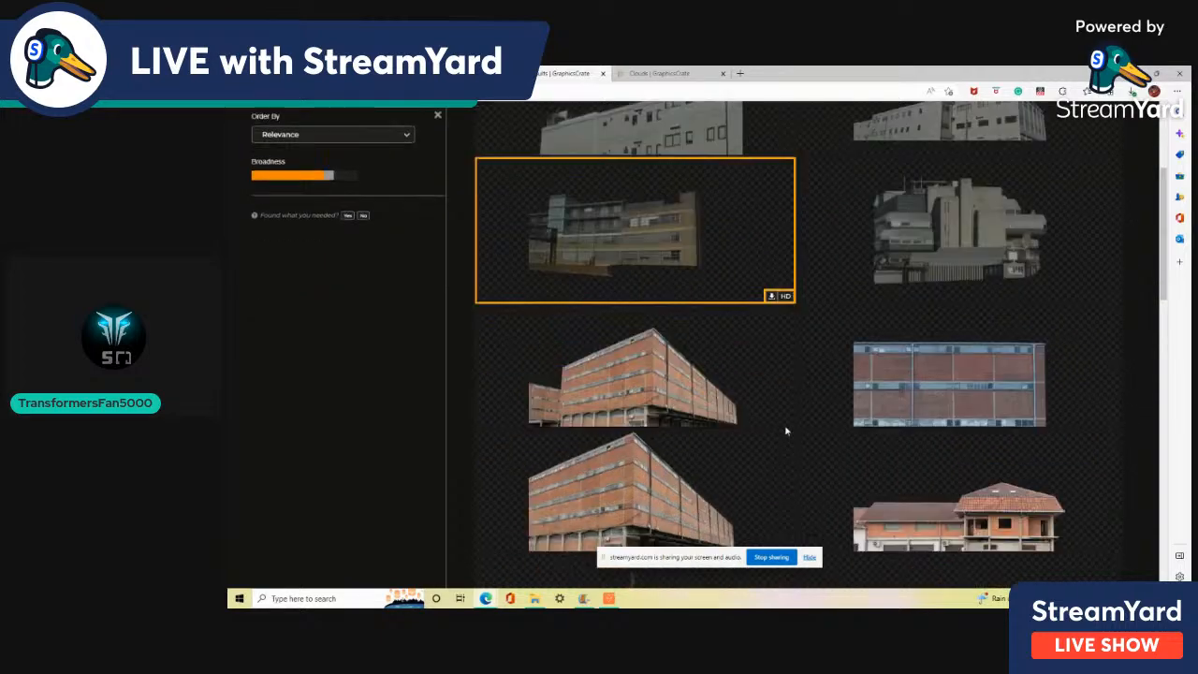
{"action": "scroll", "coordinate": [787, 430], "scroll_direction": "down", "scroll_amount": 5}
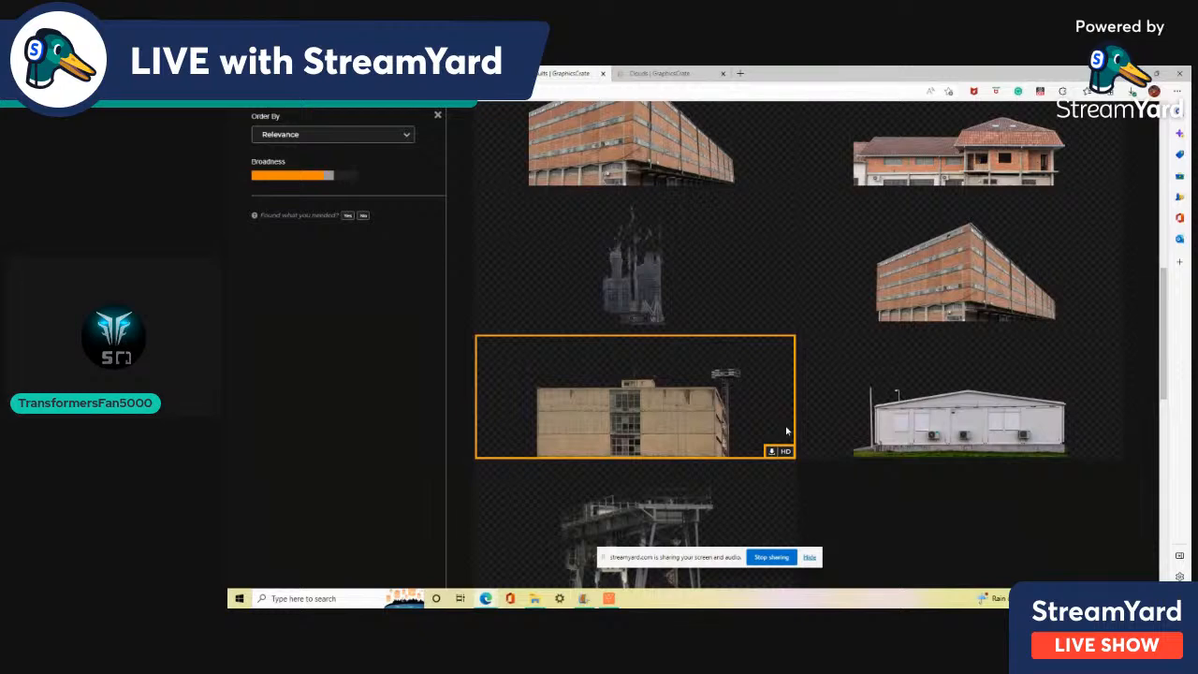
{"action": "mouse_move", "coordinate": [787, 446]}
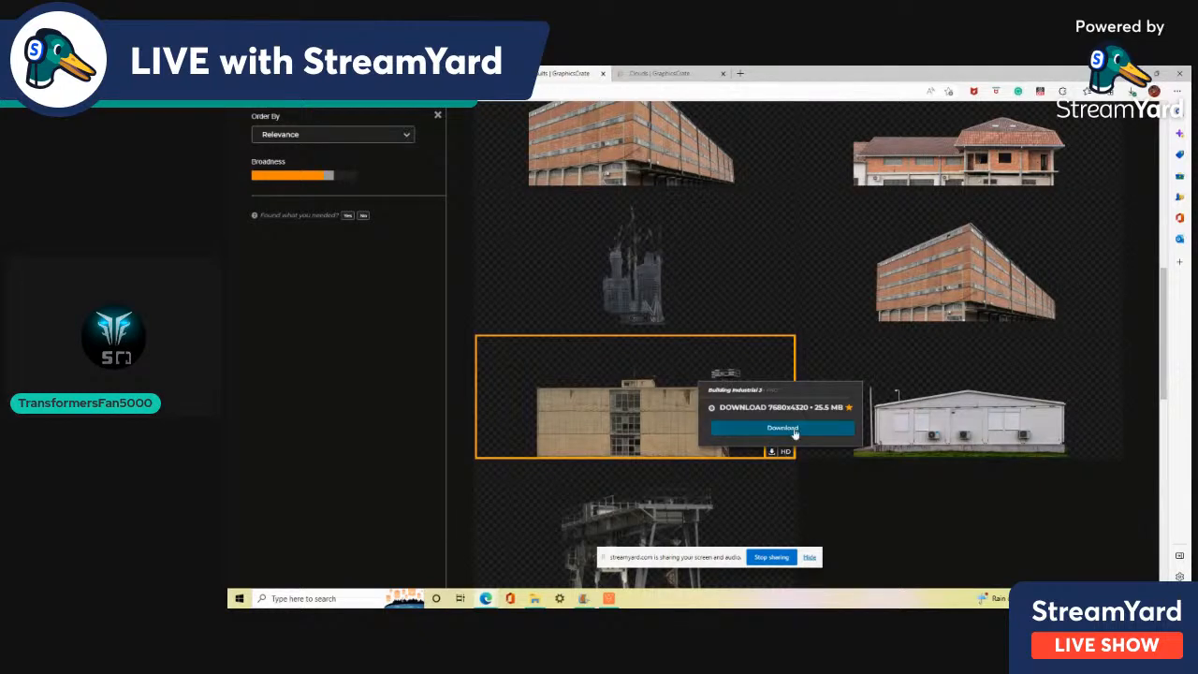
{"action": "left_click", "coordinate": [795, 429]}
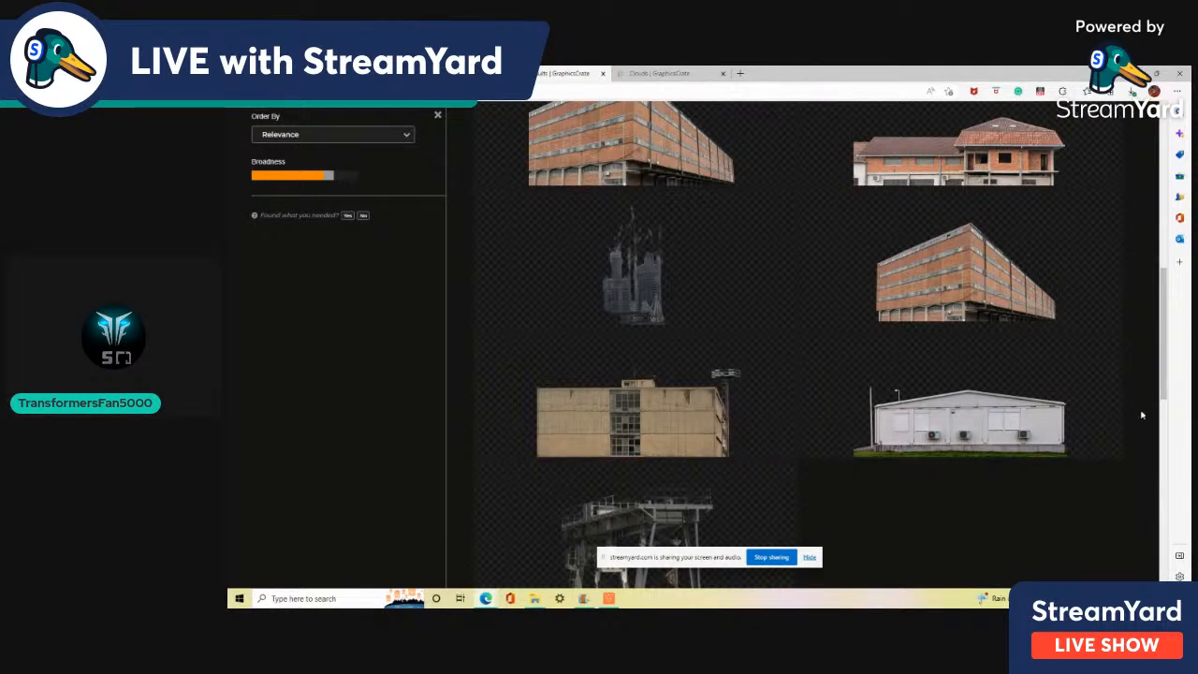
Download the Building Industrial 7 image at 6000x2312 and the Building Industrial 9 image at 6000x4000 from the "industrial" results
{"action": "scroll", "coordinate": [1142, 415], "scroll_direction": "up", "scroll_amount": 3}
{"action": "scroll", "coordinate": [1142, 415], "scroll_direction": "up", "scroll_amount": 2}
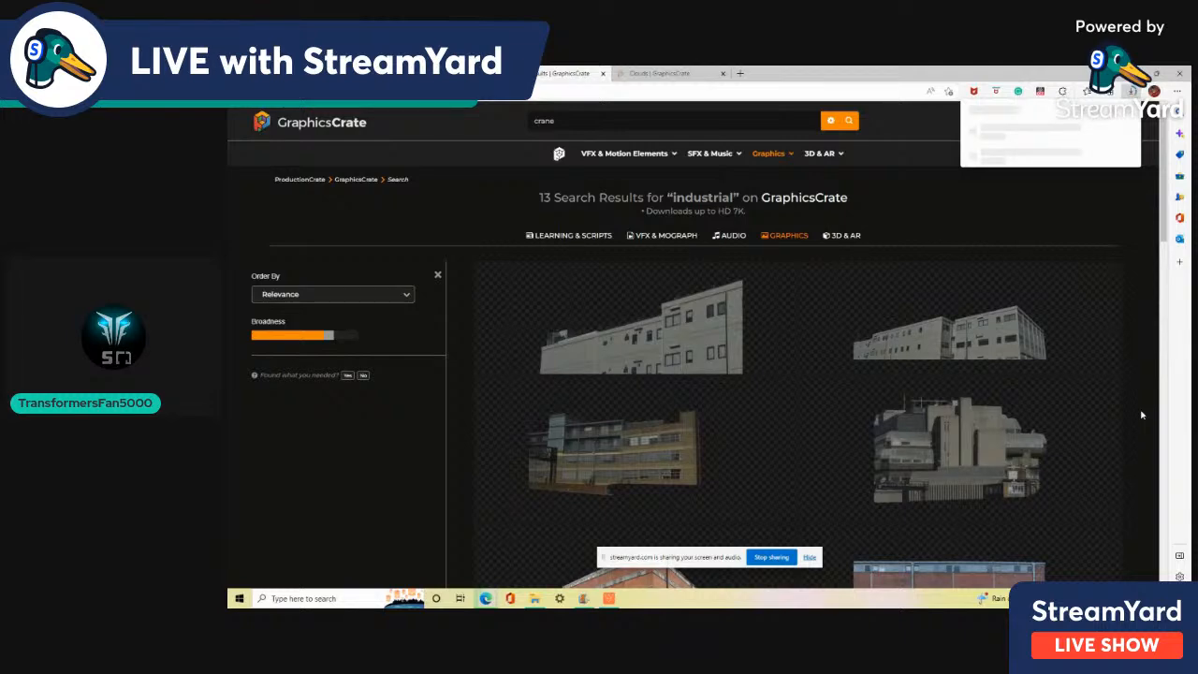
{"action": "mouse_move", "coordinate": [1108, 369]}
{"action": "left_click", "coordinate": [1117, 349]}
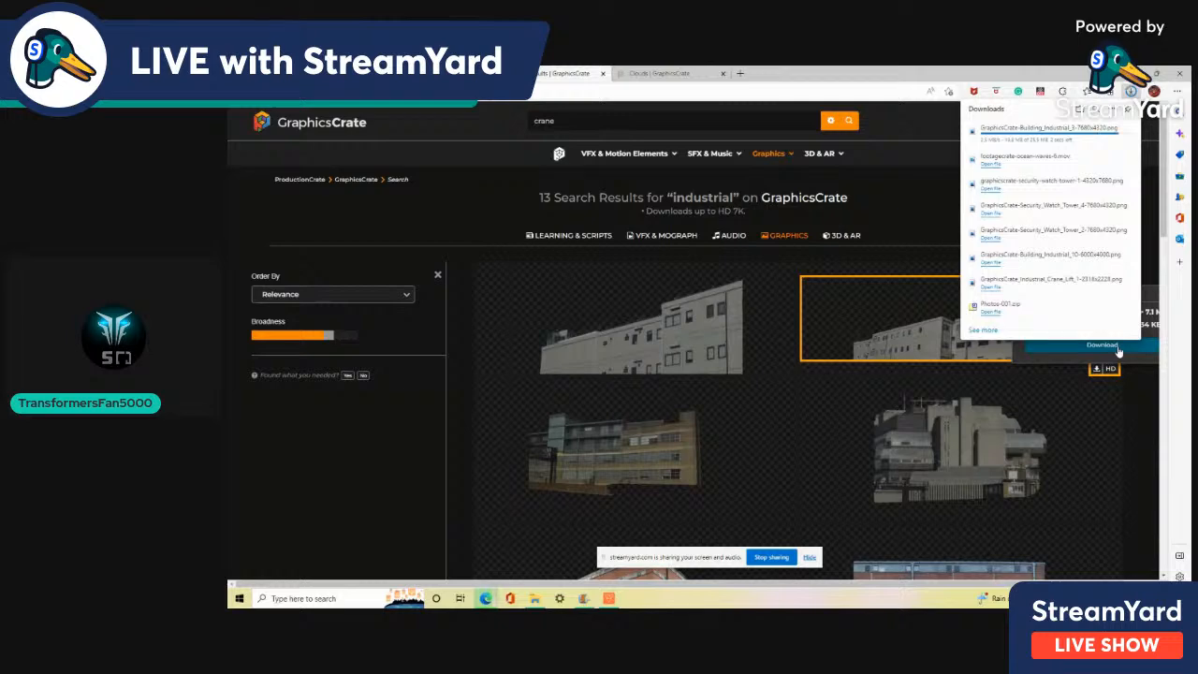
{"action": "mouse_move", "coordinate": [1111, 515]}
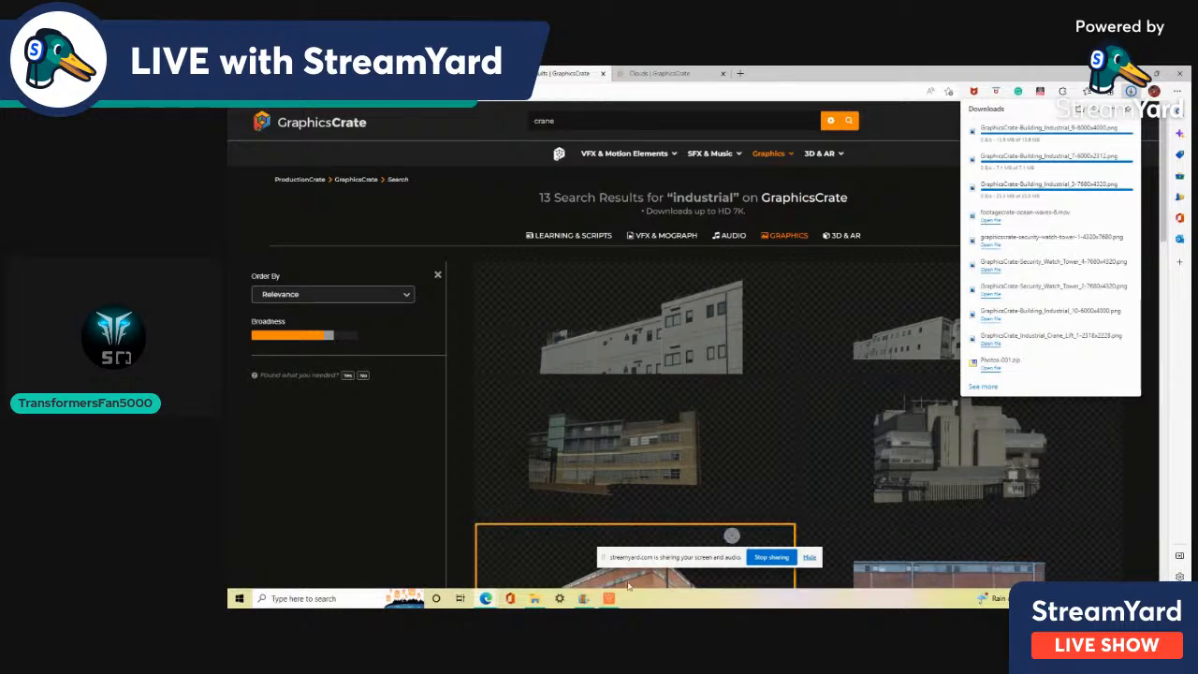
{"action": "mouse_move", "coordinate": [614, 601]}
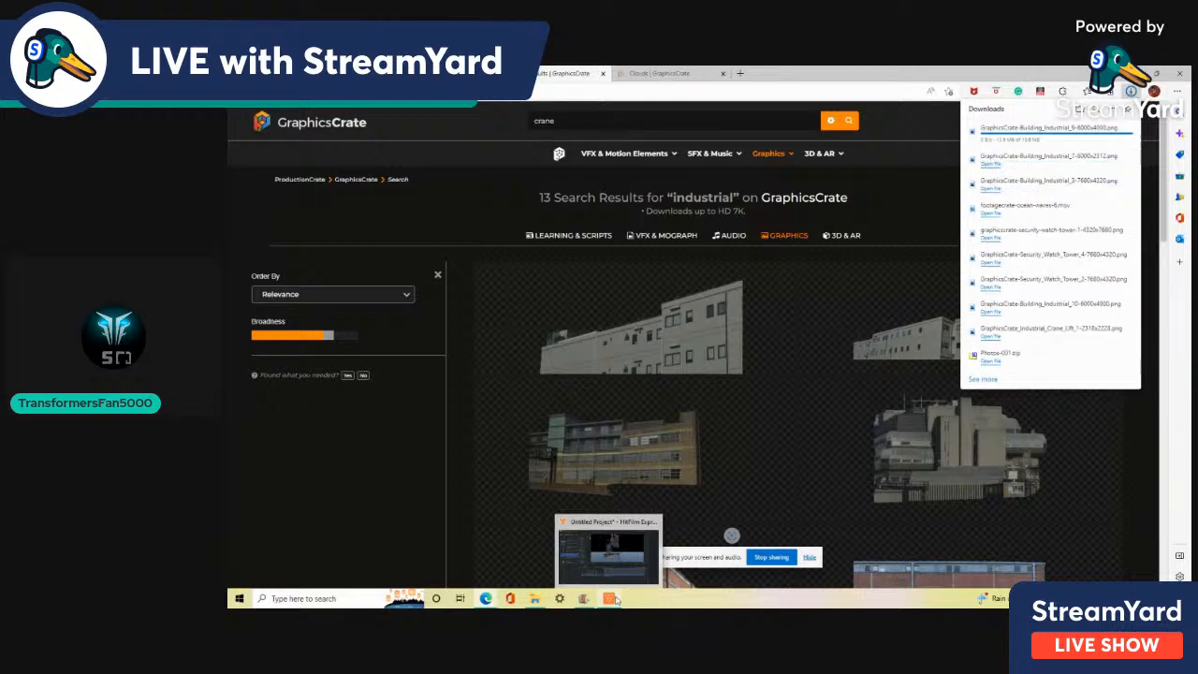
{"action": "left_click", "coordinate": [613, 560]}
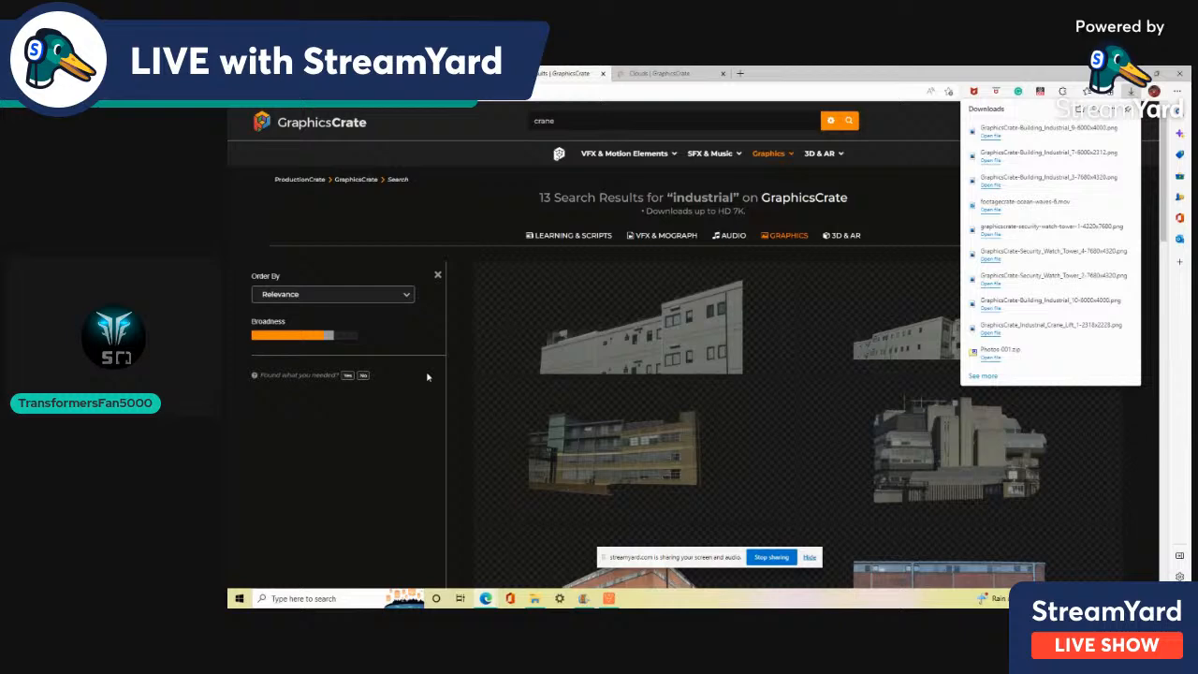
Preview the Modern Industrial Pack model from the "industrial" results, try browsing its images, and close the preview
{"action": "scroll", "coordinate": [468, 410], "scroll_direction": "down", "scroll_amount": 10}
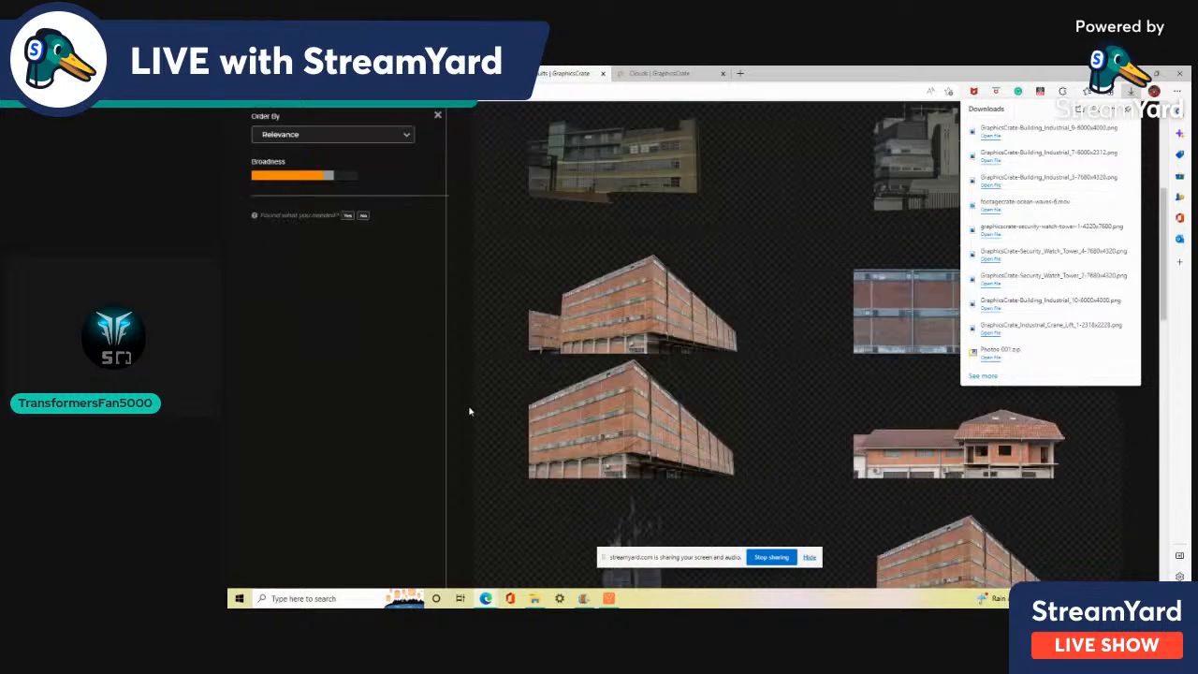
{"action": "scroll", "coordinate": [470, 411], "scroll_direction": "down", "scroll_amount": 3}
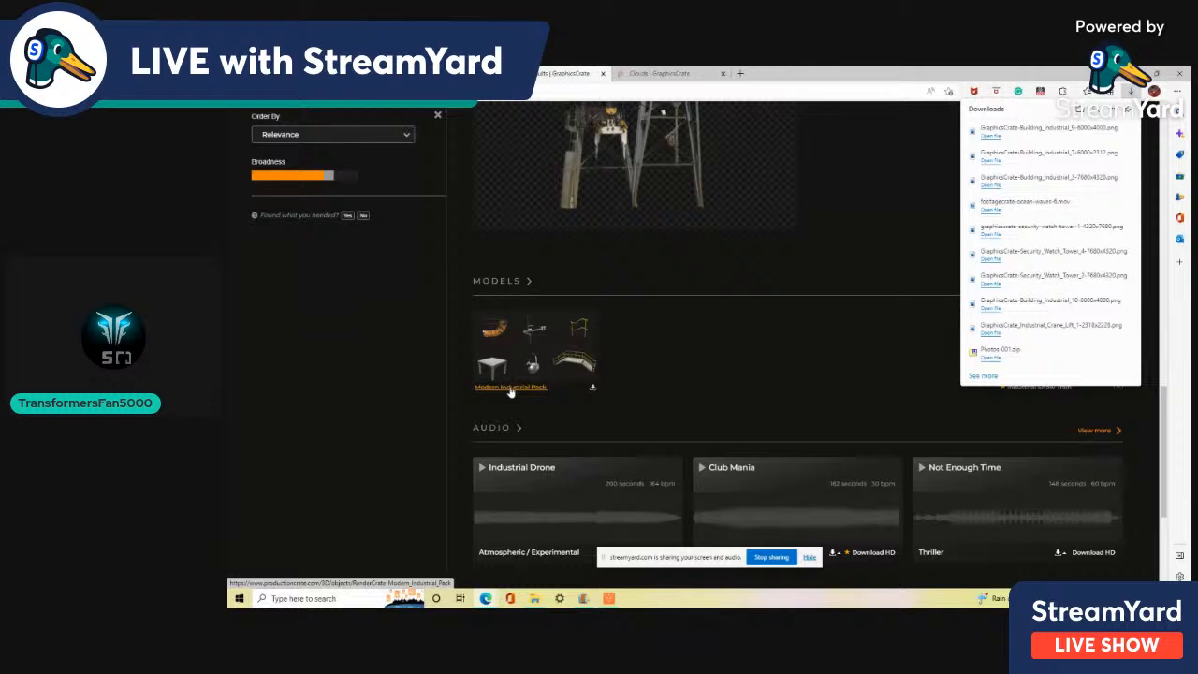
{"action": "left_click", "coordinate": [510, 388]}
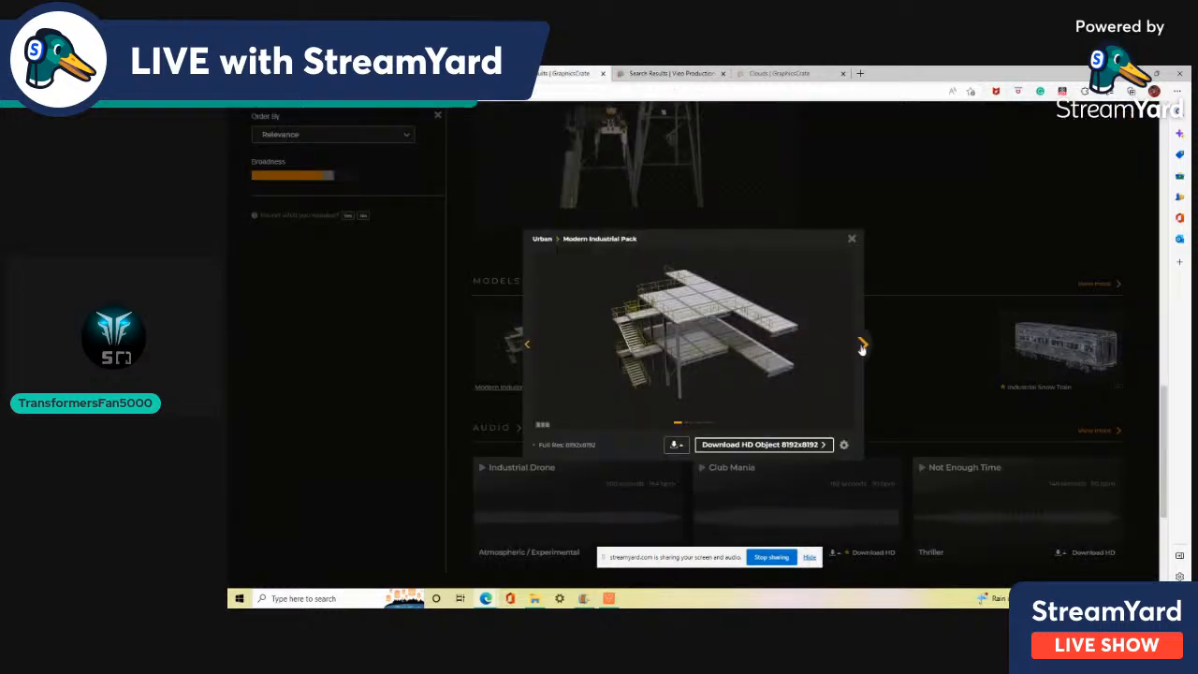
{"action": "left_click", "coordinate": [862, 344]}
{"action": "left_click", "coordinate": [862, 344]}
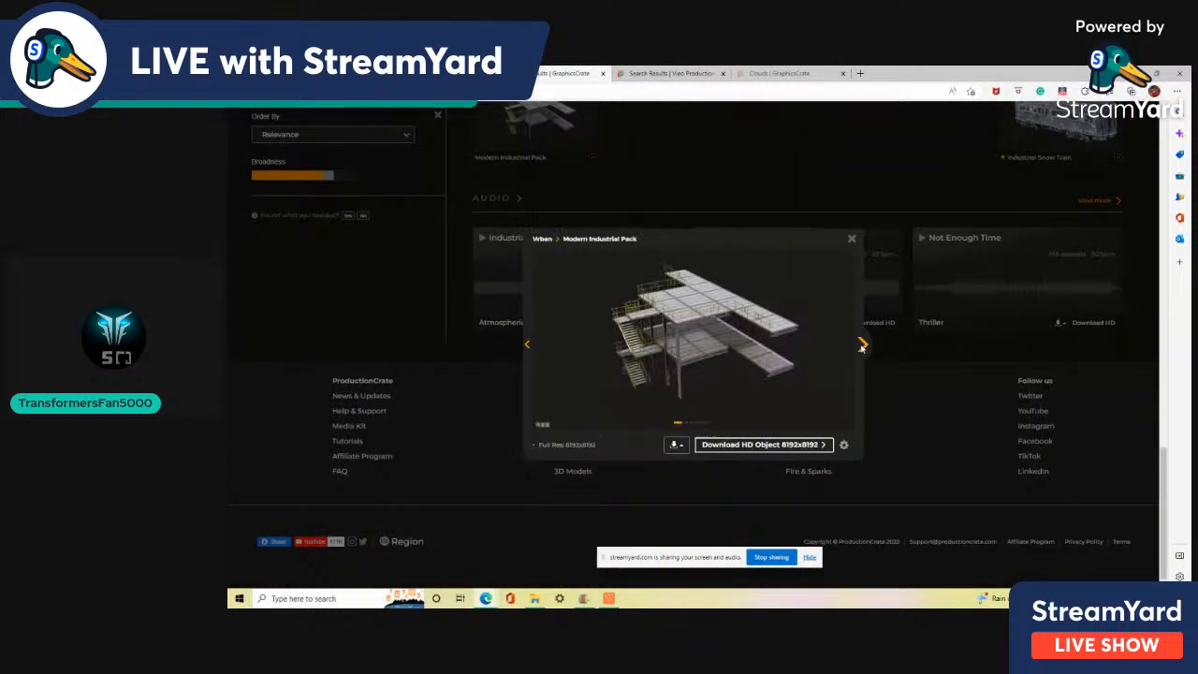
{"action": "left_click", "coordinate": [861, 345]}
{"action": "left_click", "coordinate": [861, 345]}
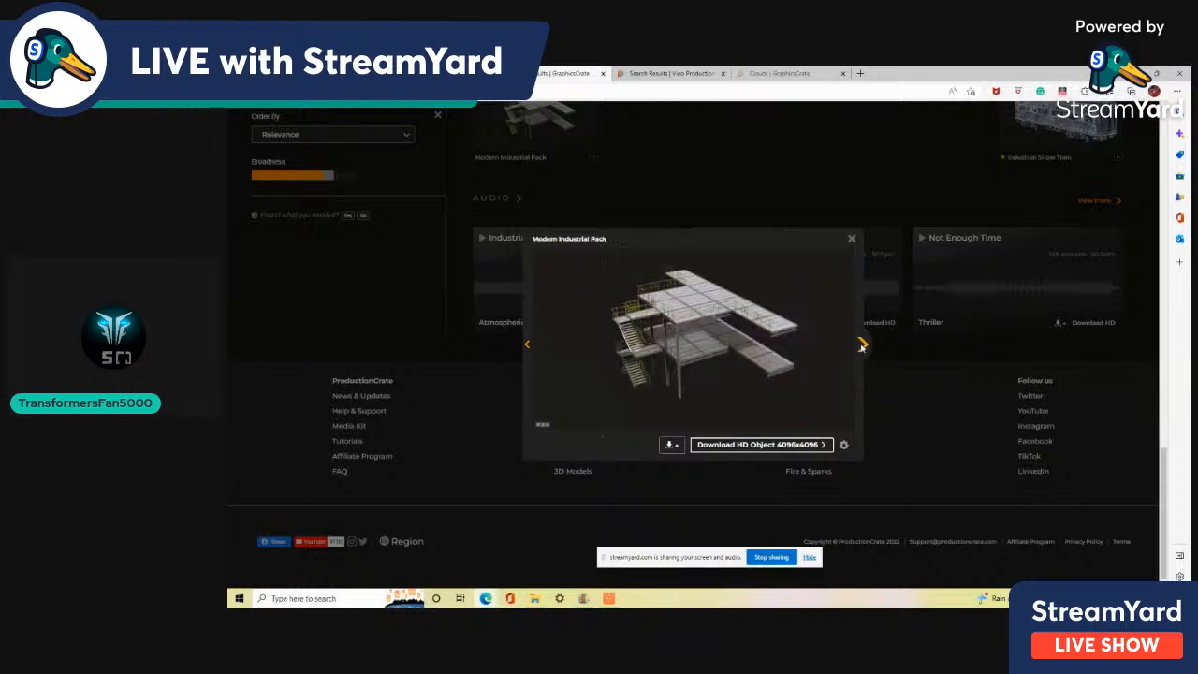
{"action": "left_click", "coordinate": [851, 239]}
Look back over the building results, then check the separate Modern Industrial Pack search page and the Clouds collection
{"action": "scroll", "coordinate": [854, 243], "scroll_direction": "up", "scroll_amount": 3}
{"action": "scroll", "coordinate": [853, 243], "scroll_direction": "up", "scroll_amount": 4}
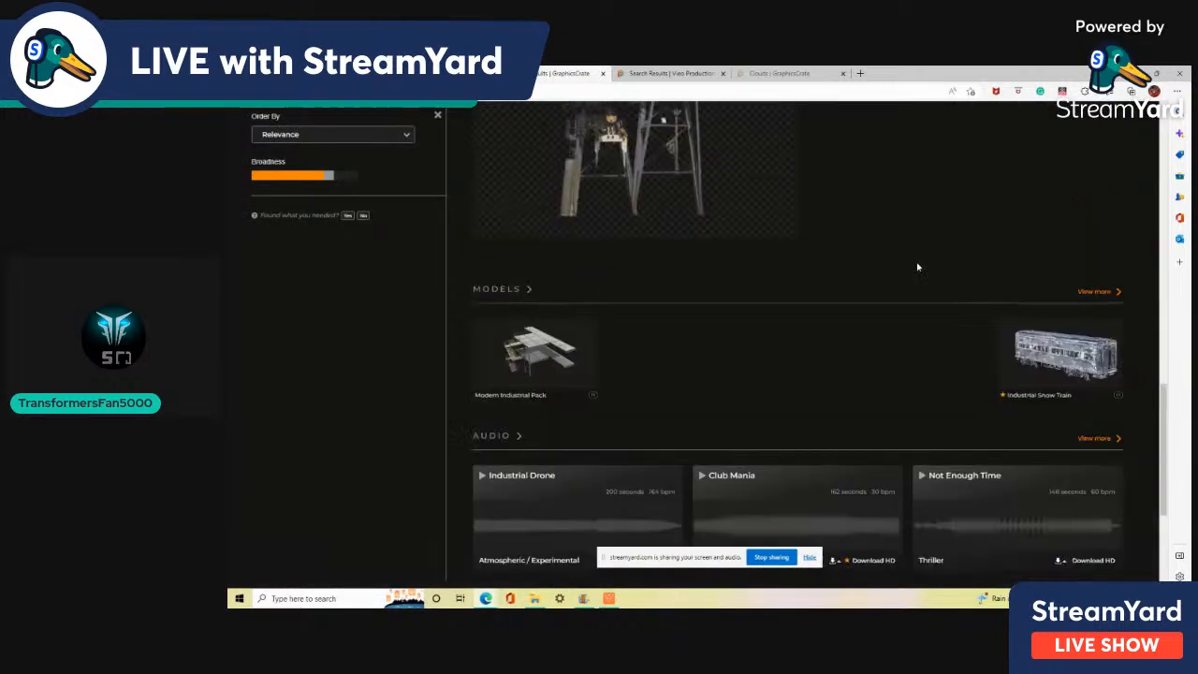
{"action": "scroll", "coordinate": [684, 472], "scroll_direction": "up", "scroll_amount": 5}
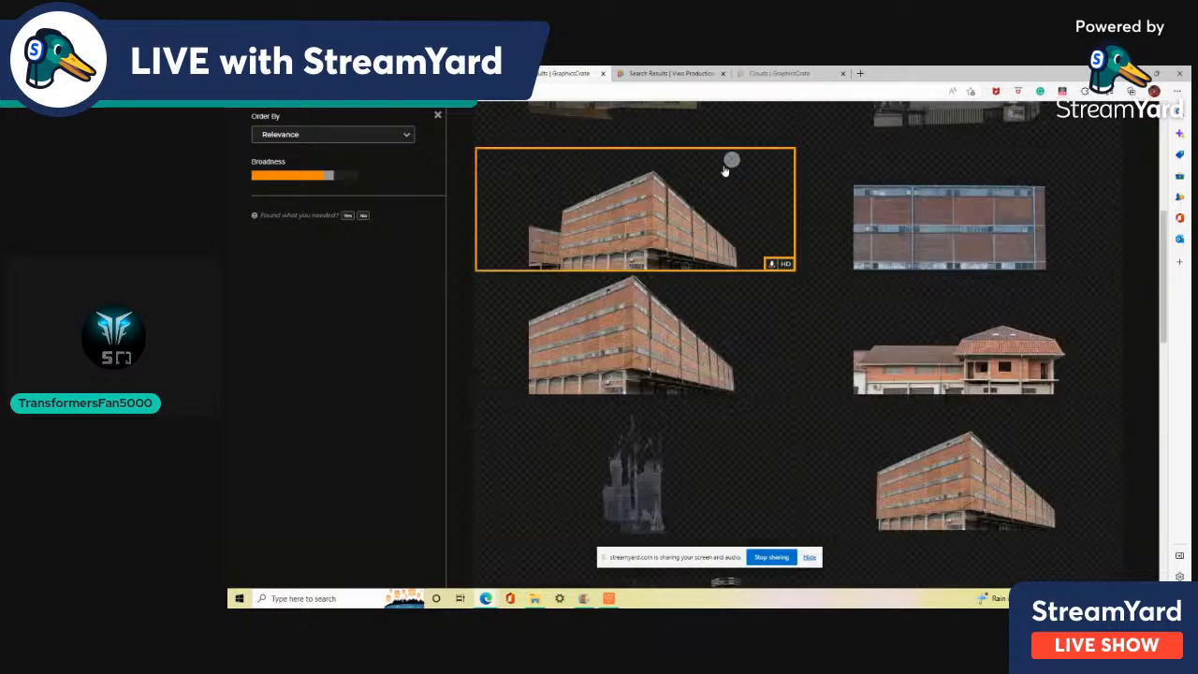
{"action": "left_click", "coordinate": [692, 73]}
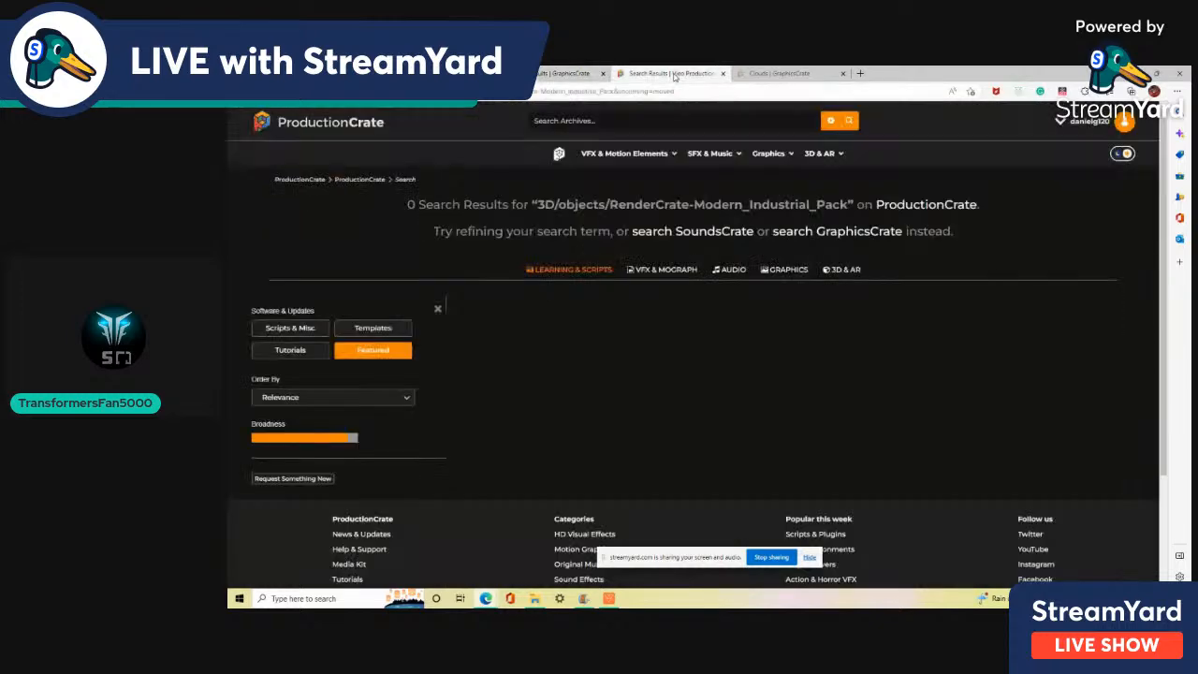
{"action": "left_click", "coordinate": [754, 74]}
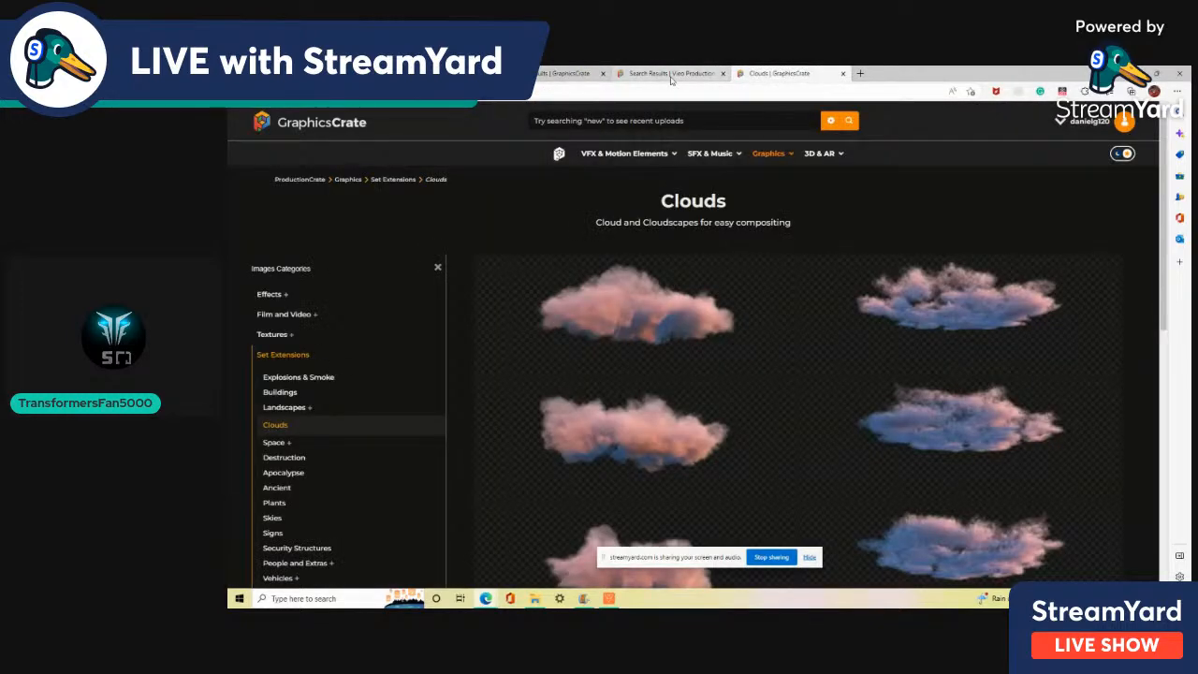
{"action": "scroll", "coordinate": [700, 272], "scroll_direction": "down", "scroll_amount": 5}
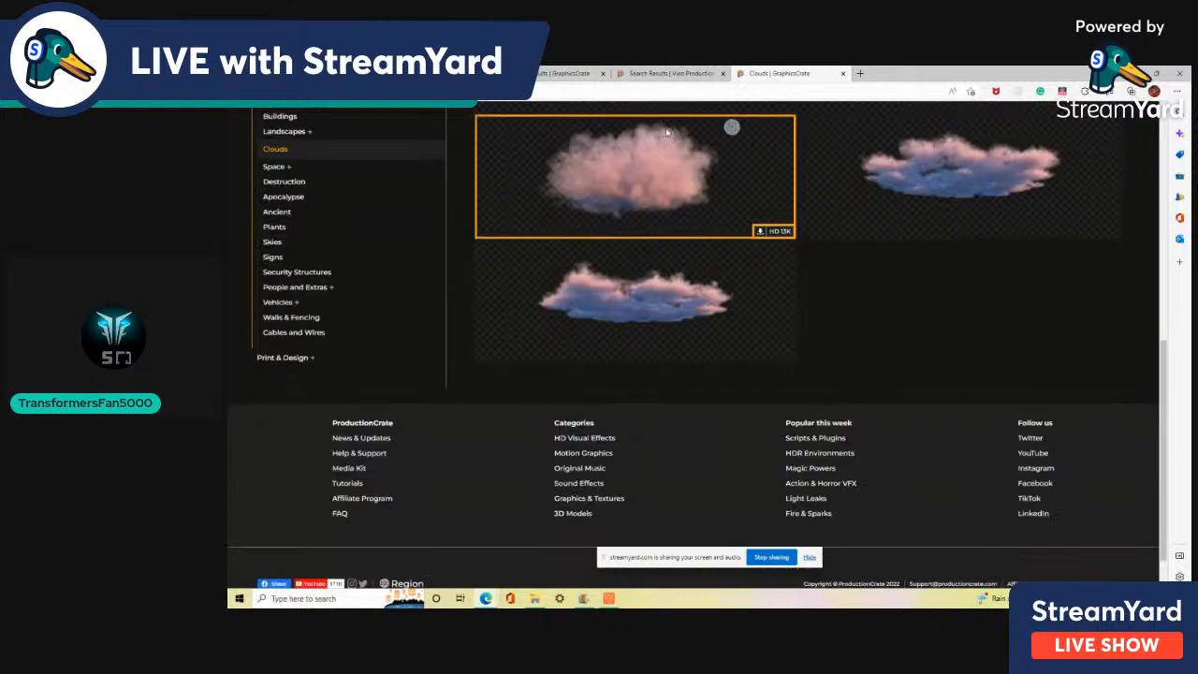
{"action": "left_click", "coordinate": [668, 74]}
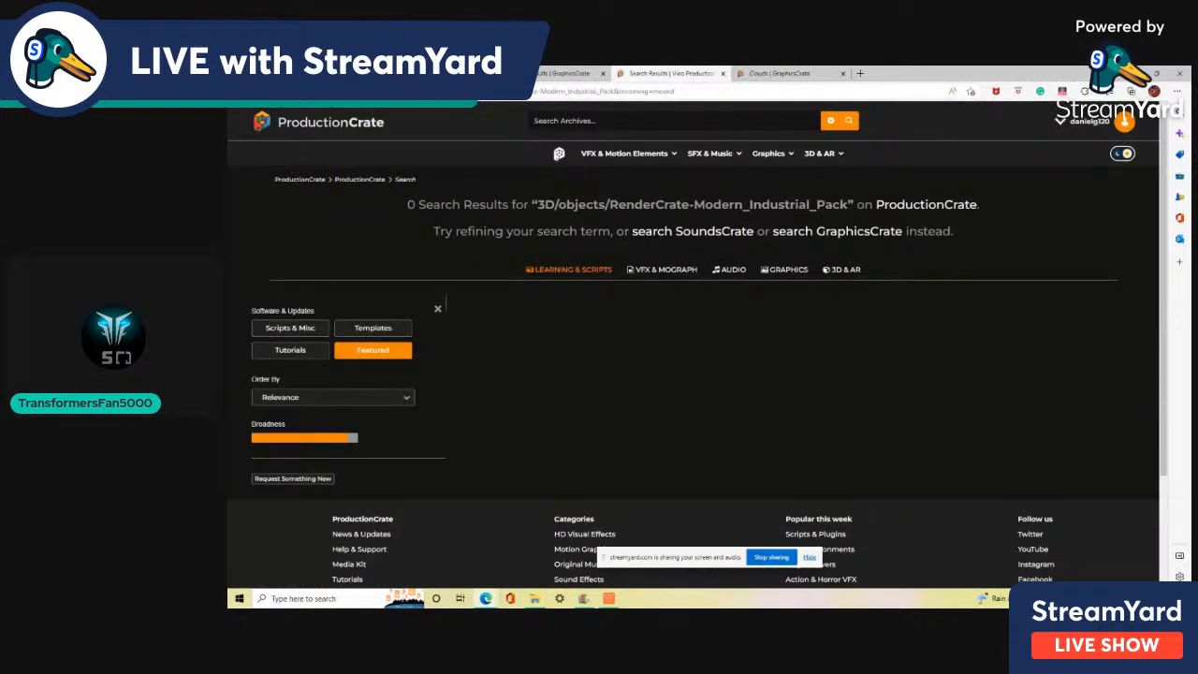
Switch to HitFilm and import the Building Industrial 3, 7 and 9 images from the Downloads folder into the project media
{"action": "left_click", "coordinate": [609, 600]}
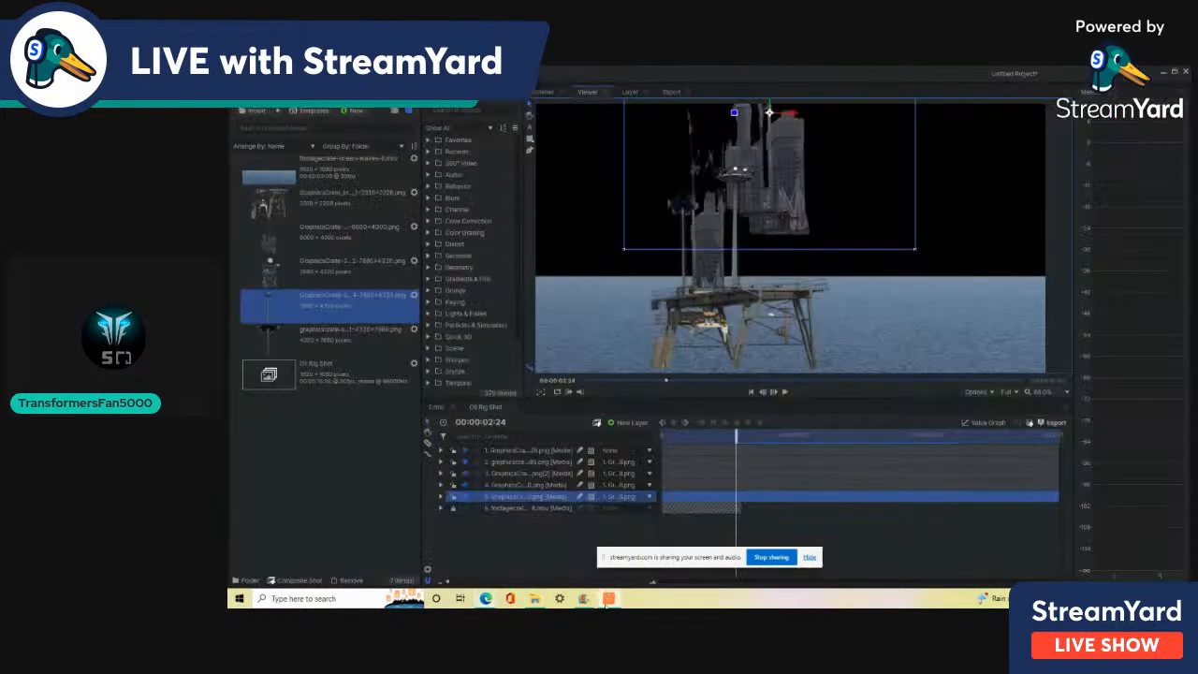
{"action": "left_click", "coordinate": [536, 598]}
{"action": "left_click_drag", "start_coordinate": [910, 383], "coordinate": [773, 408]}
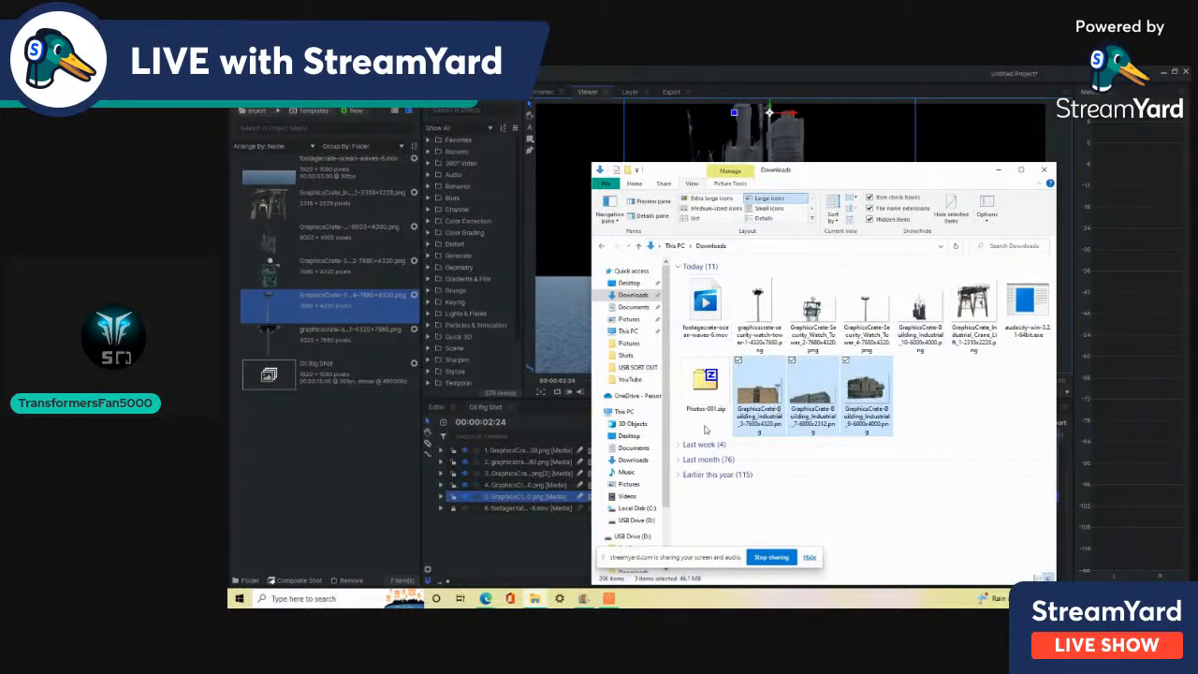
{"action": "left_click_drag", "start_coordinate": [385, 459], "coordinate": [382, 459]}
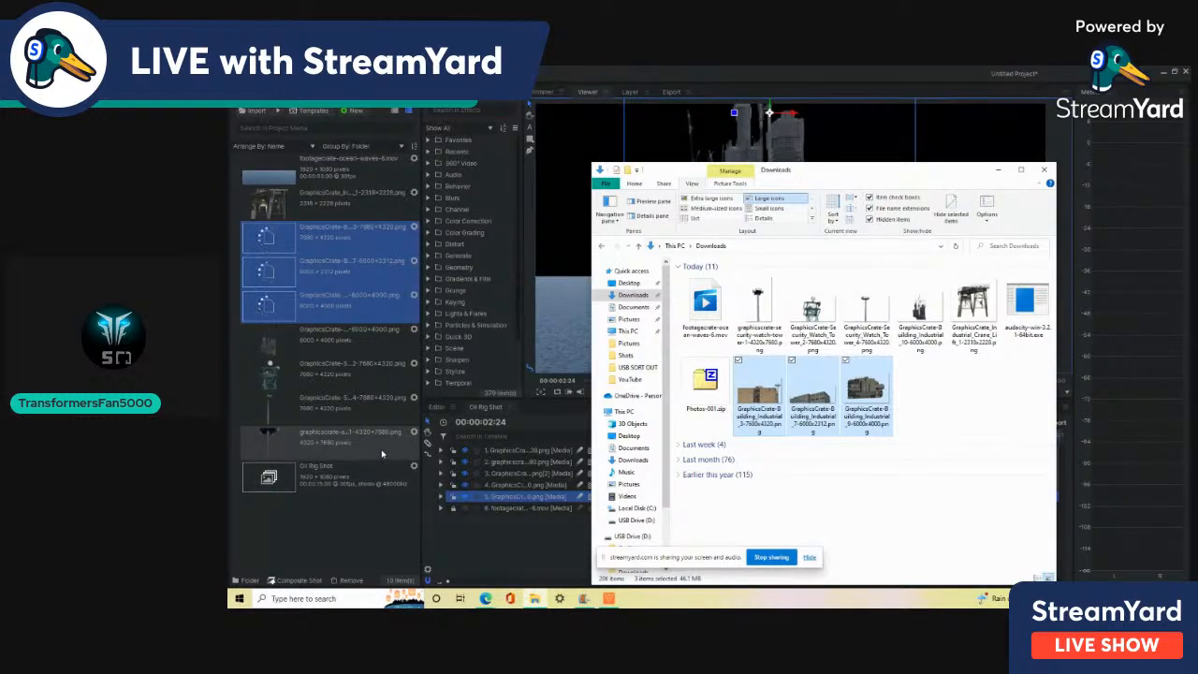
{"action": "left_click", "coordinate": [1001, 170]}
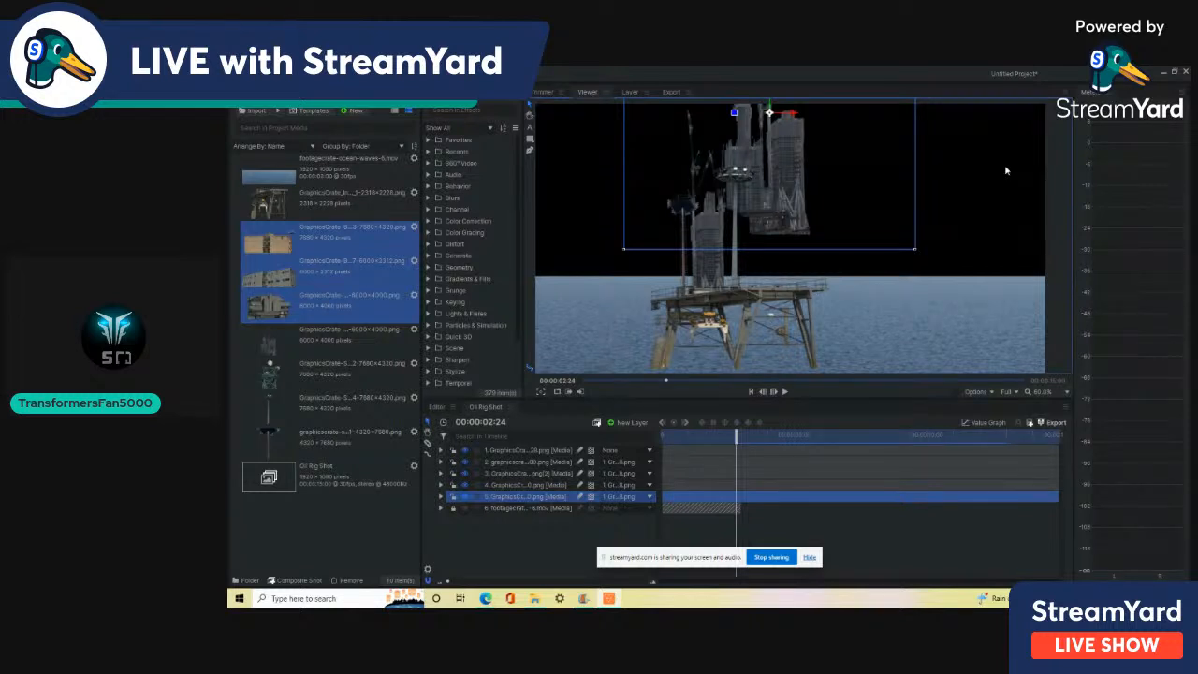
Add the beige Building Industrial 3 image as a layer directly beneath the platform layer and shrink it to about 390 by 219 pixels
{"action": "left_click", "coordinate": [384, 251]}
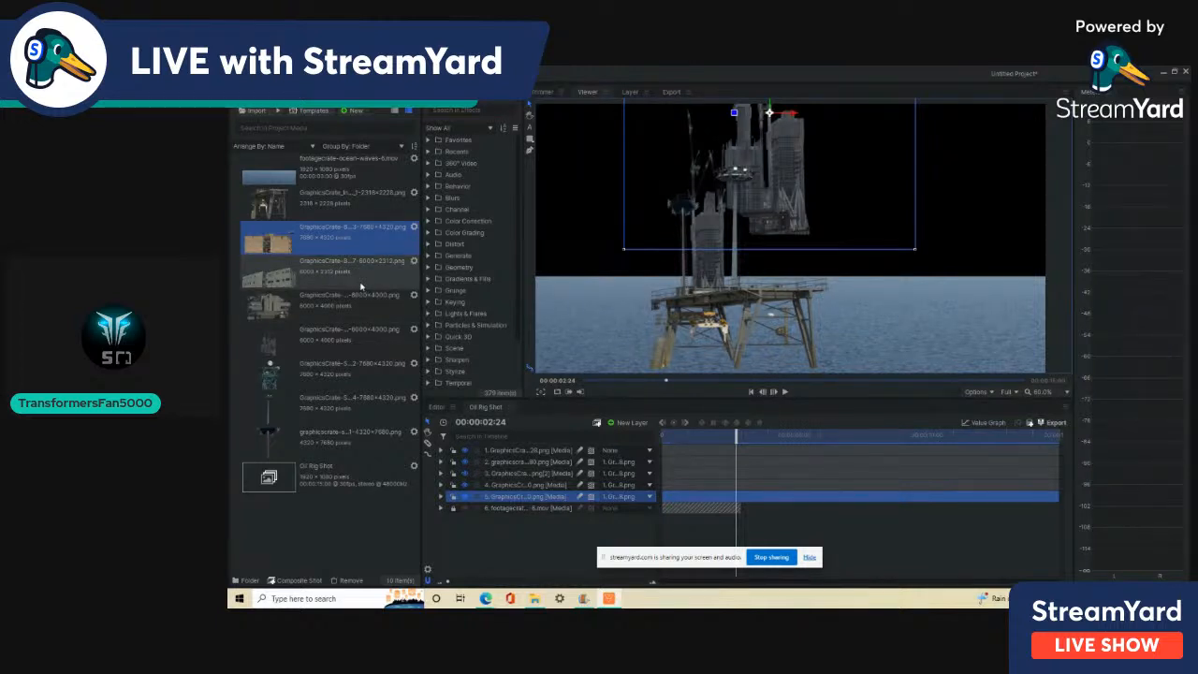
{"action": "left_click_drag", "start_coordinate": [527, 498], "coordinate": [534, 455]}
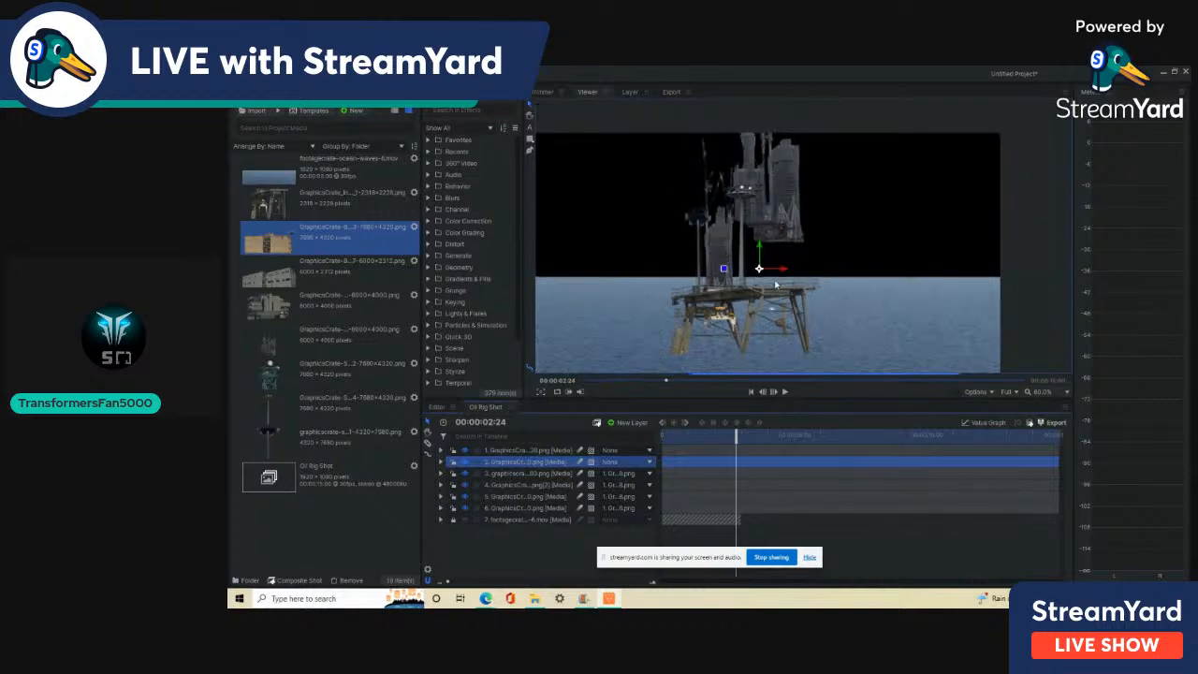
{"action": "scroll", "coordinate": [796, 265], "scroll_direction": "down", "scroll_amount": 4}
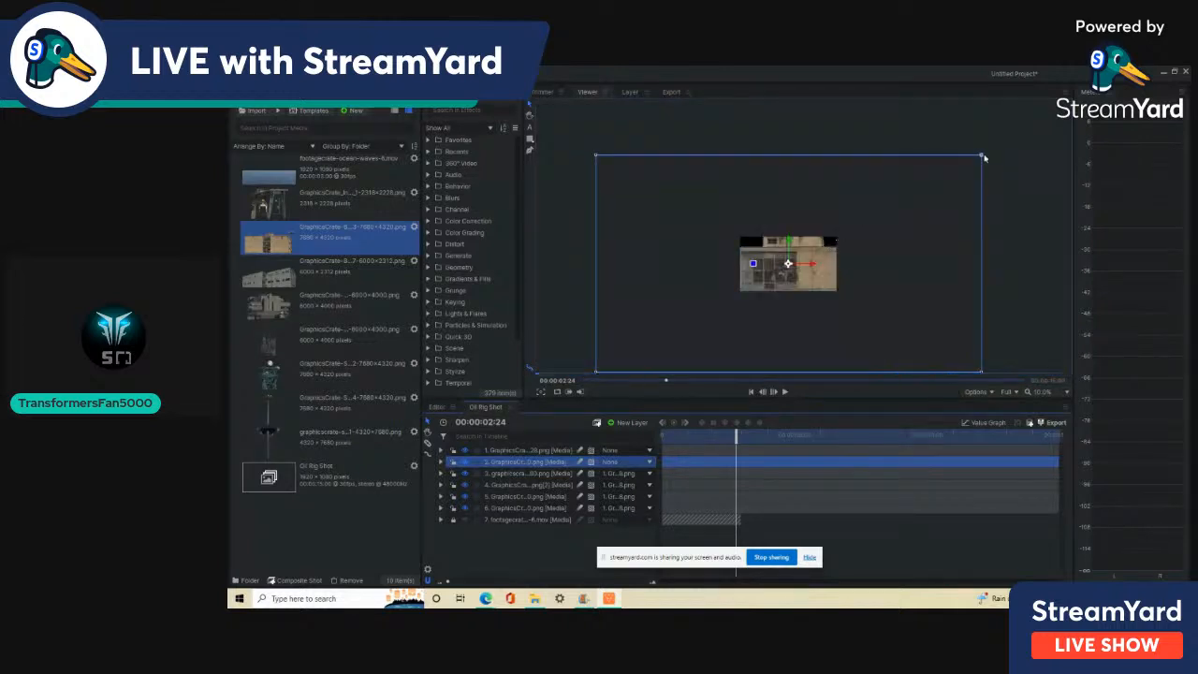
{"action": "left_click_drag", "start_coordinate": [982, 160], "coordinate": [824, 259]}
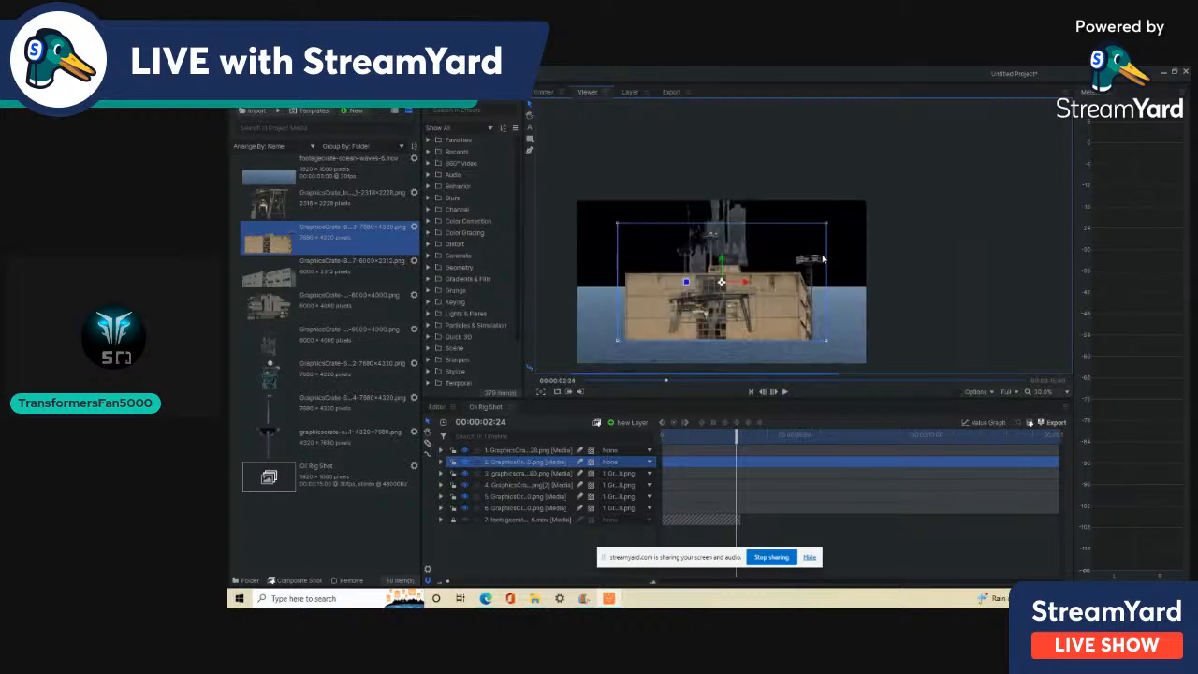
{"action": "left_click_drag", "start_coordinate": [826, 226], "coordinate": [752, 282]}
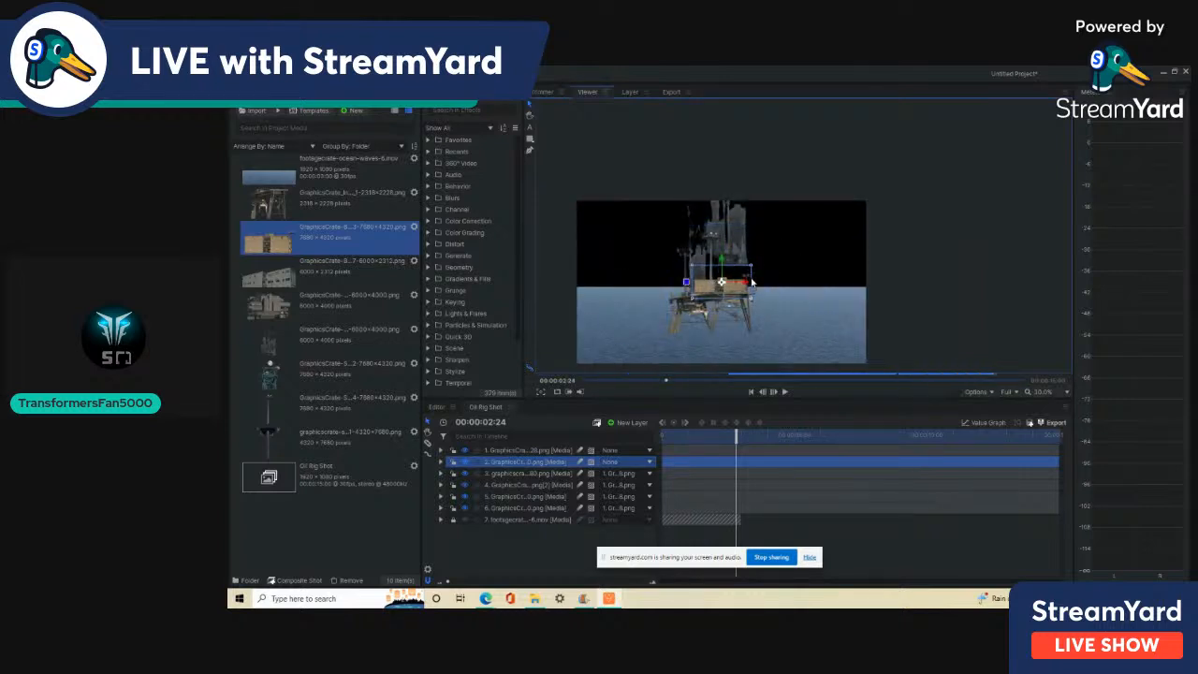
{"action": "scroll", "coordinate": [676, 318], "scroll_direction": "up", "scroll_amount": 1}
{"action": "scroll", "coordinate": [708, 297], "scroll_direction": "up", "scroll_amount": 2}
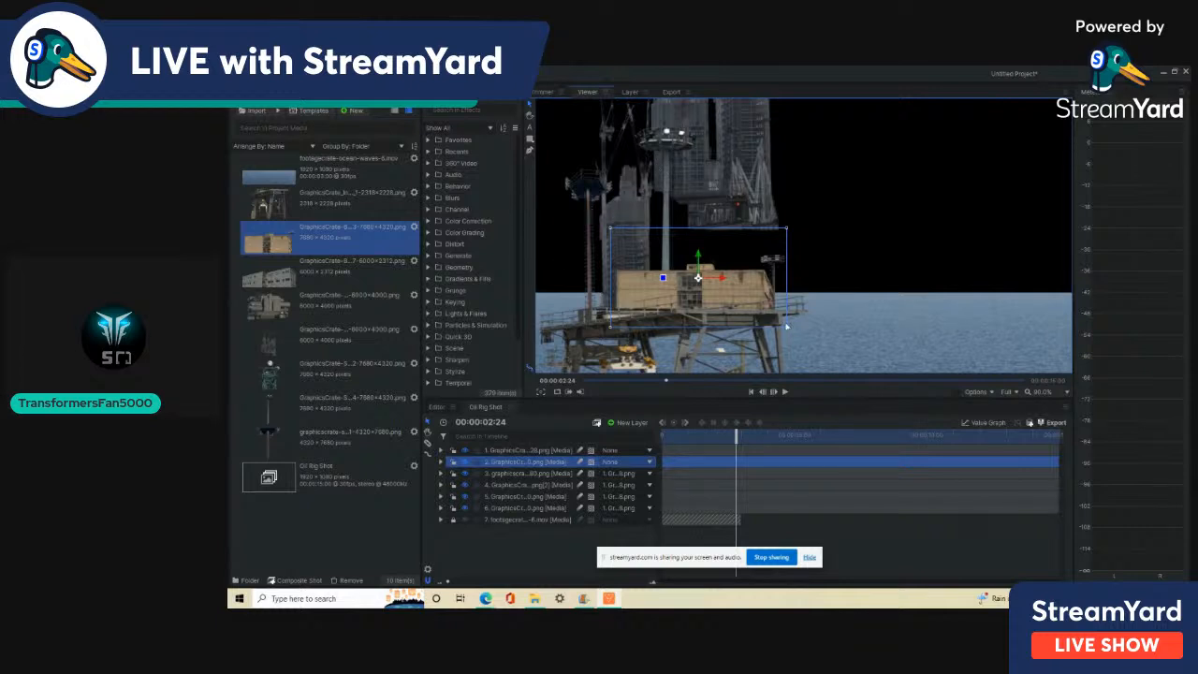
Flip the beige building layer horizontally
{"action": "scroll", "coordinate": [707, 360], "scroll_direction": "down", "scroll_amount": 1}
{"action": "left_click_drag", "start_coordinate": [706, 361], "coordinate": [717, 323]}
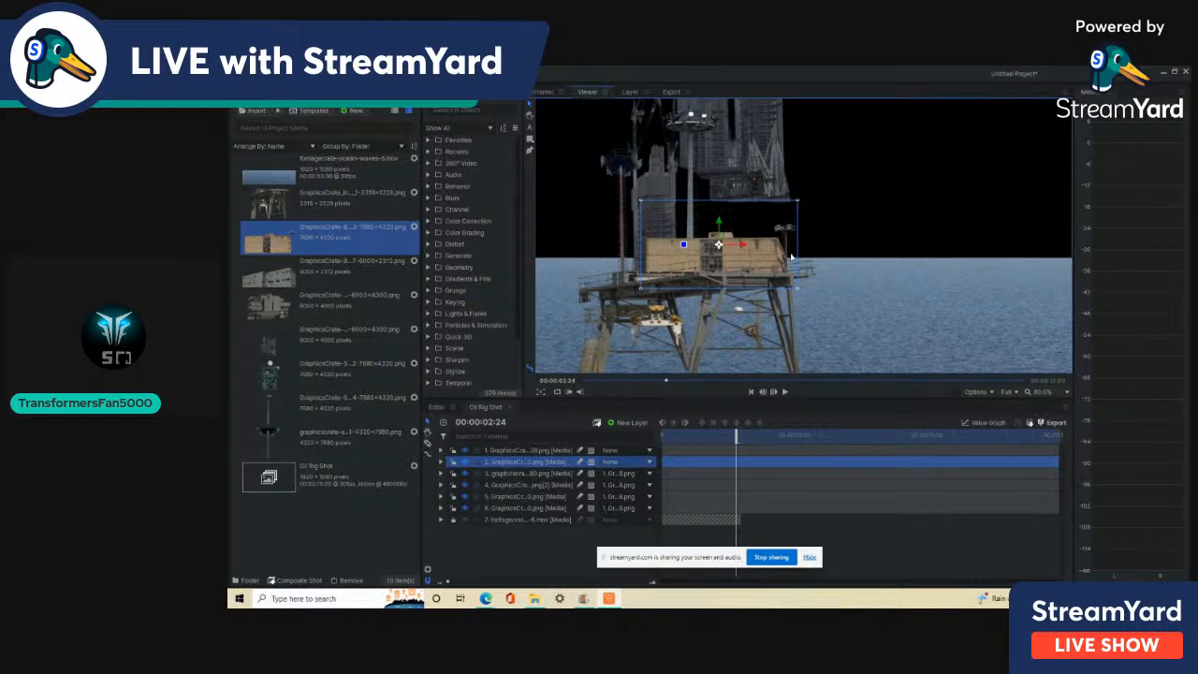
{"action": "scroll", "coordinate": [791, 257], "scroll_direction": "up", "scroll_amount": 1}
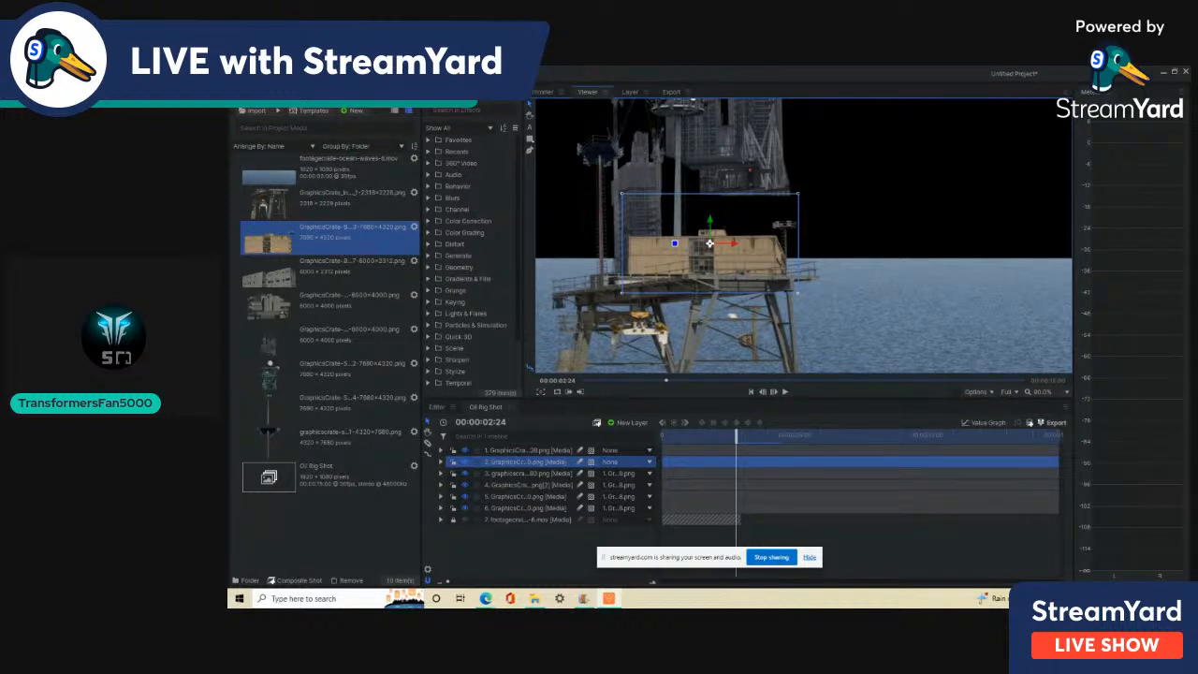
{"action": "left_click", "coordinate": [288, 93]}
{"action": "left_click", "coordinate": [242, 110]}
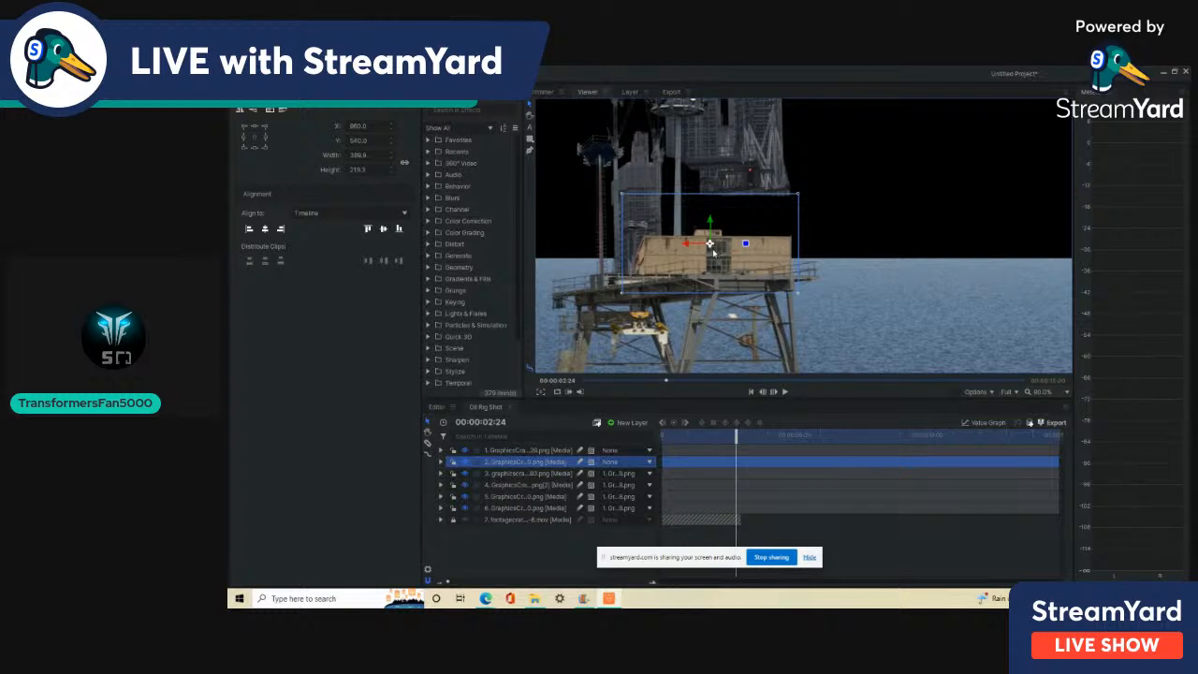
Stretch the beige building to about 609 by 135 pixels and position it along the platform deck
{"action": "left_click_drag", "start_coordinate": [713, 252], "coordinate": [728, 227]}
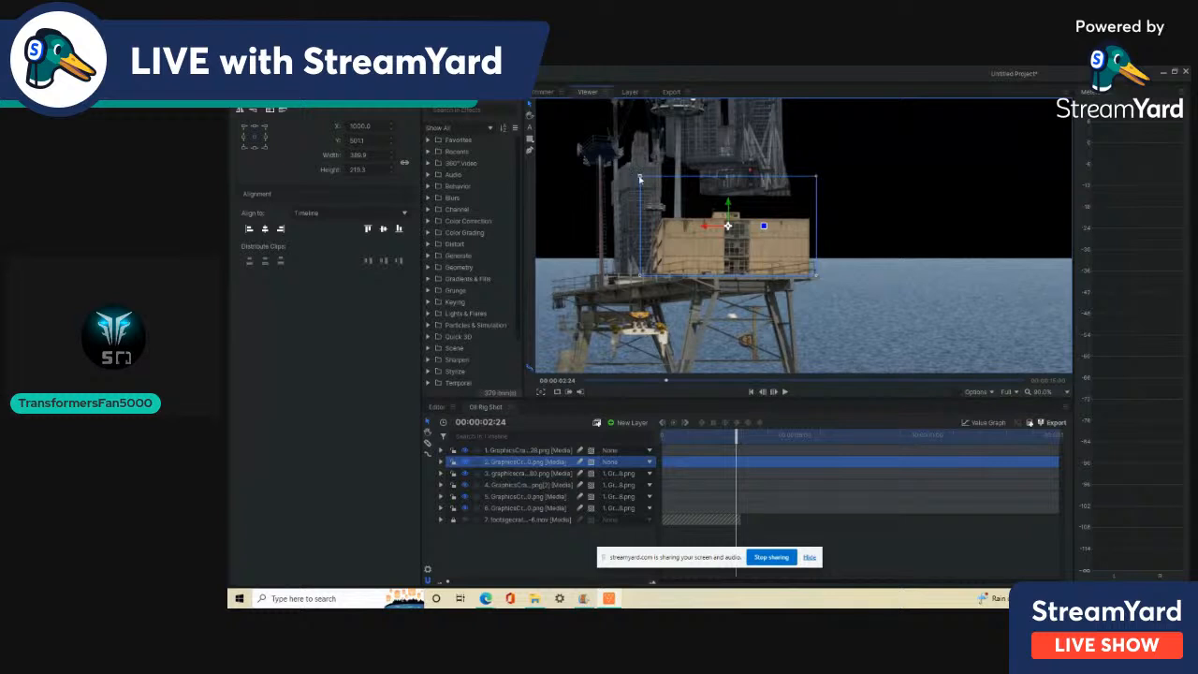
{"action": "left_click_drag", "start_coordinate": [640, 178], "coordinate": [590, 195]}
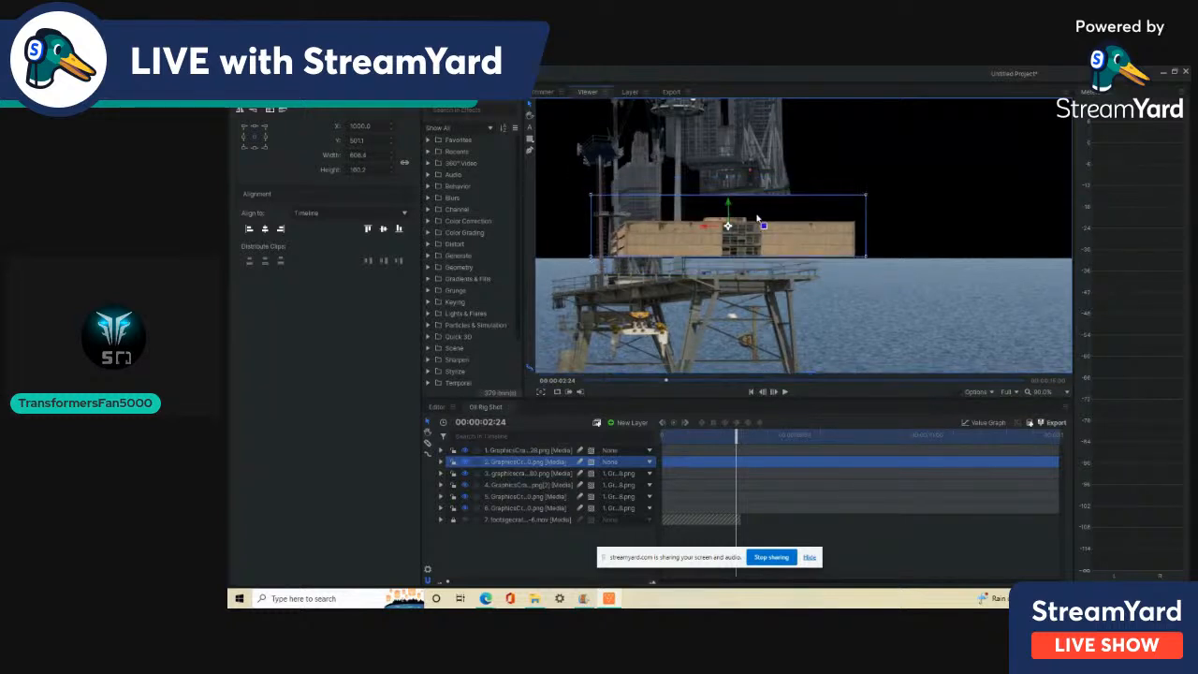
{"action": "left_click_drag", "start_coordinate": [723, 236], "coordinate": [690, 259]}
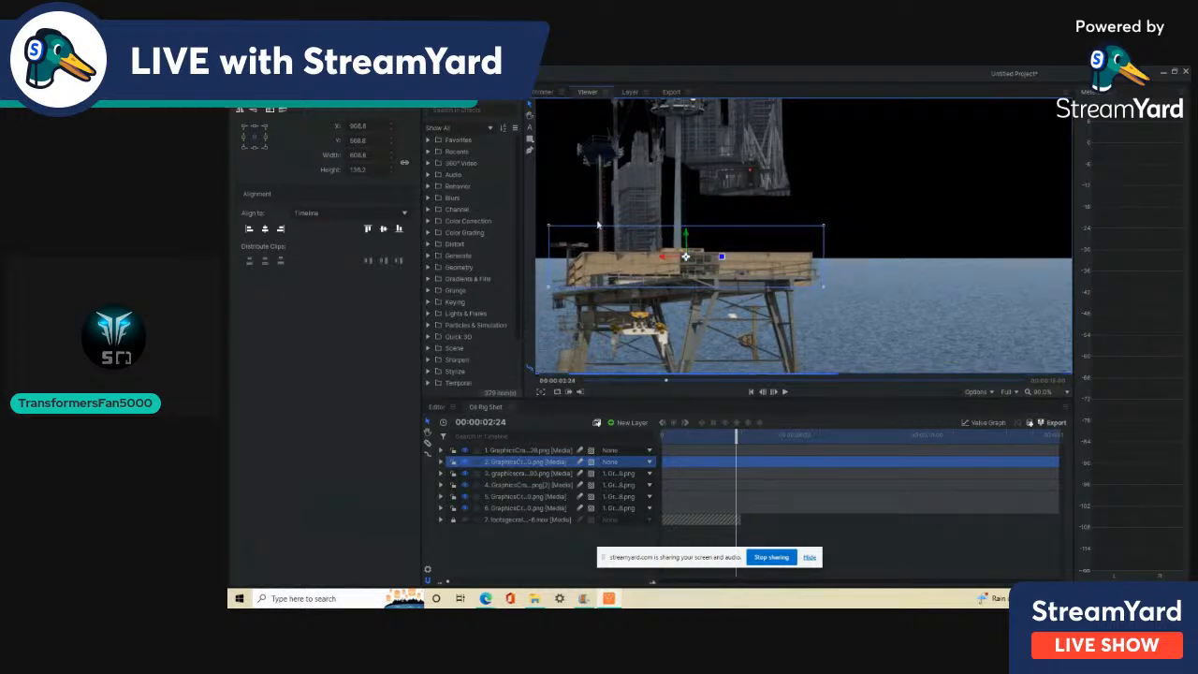
{"action": "left_click", "coordinate": [549, 230]}
Lock the platform, tower and remaining building layers, leaving only the beige building layer unlocked and selected
{"action": "left_click", "coordinate": [511, 460]}
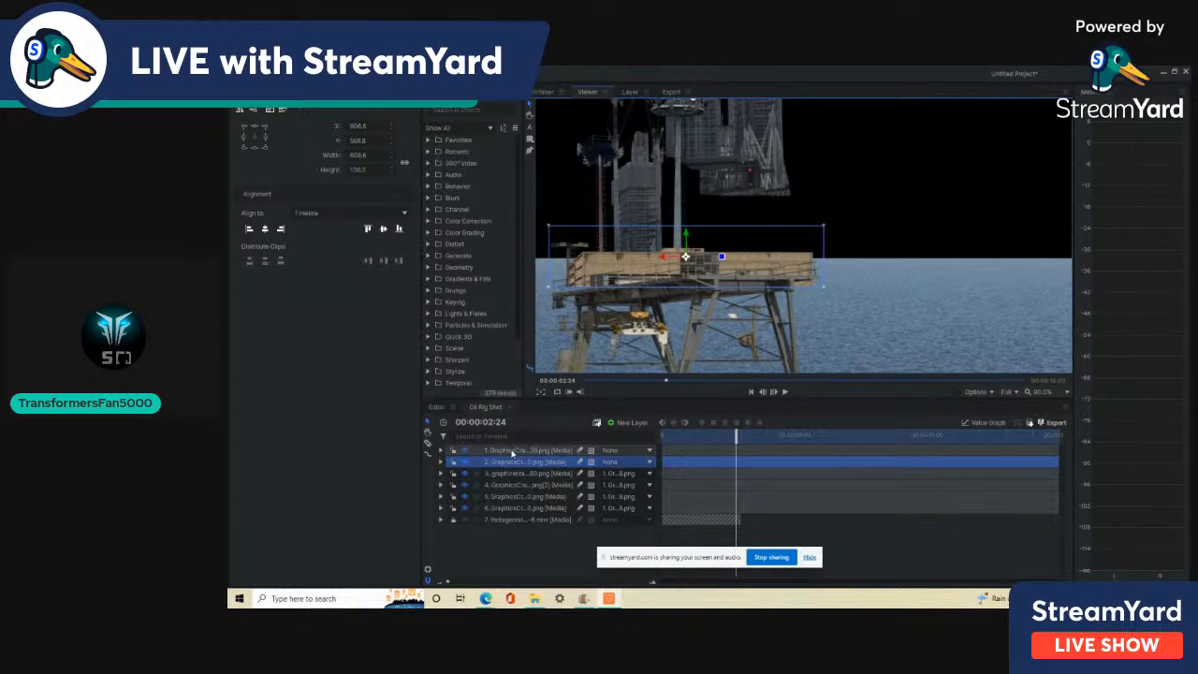
{"action": "left_click", "coordinate": [512, 452]}
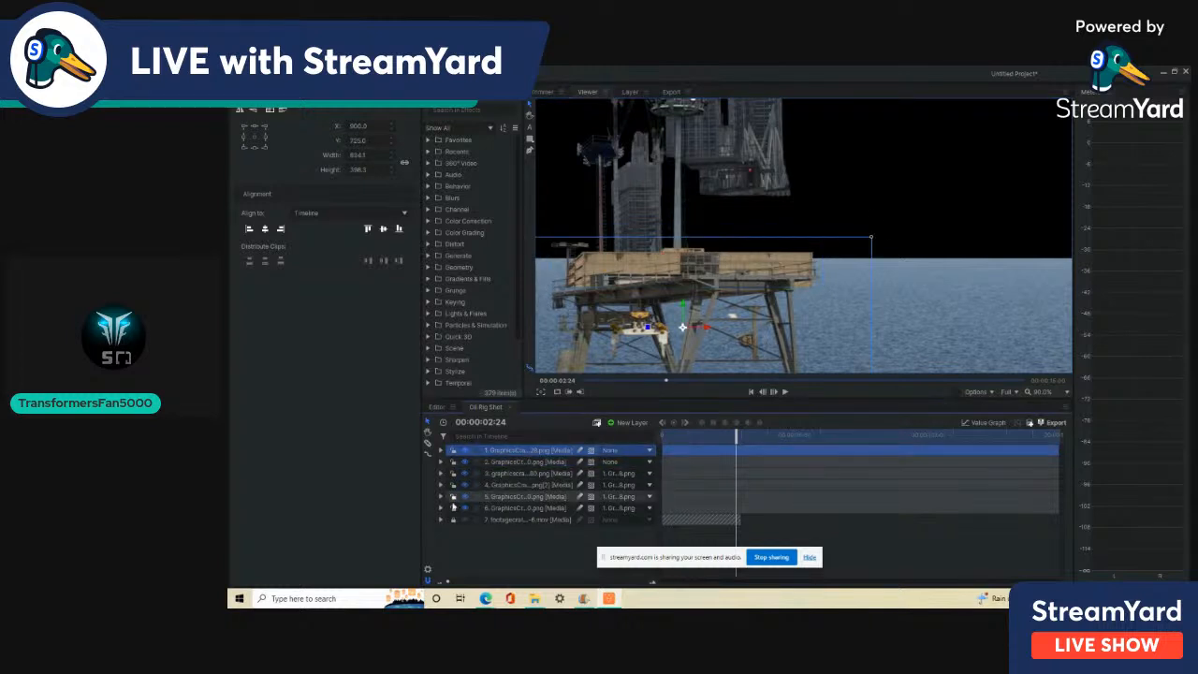
{"action": "left_click", "coordinate": [454, 509]}
{"action": "left_click", "coordinate": [454, 497]}
{"action": "left_click", "coordinate": [454, 485]}
{"action": "left_click", "coordinate": [455, 474]}
{"action": "left_click", "coordinate": [454, 451]}
{"action": "left_click", "coordinate": [491, 461]}
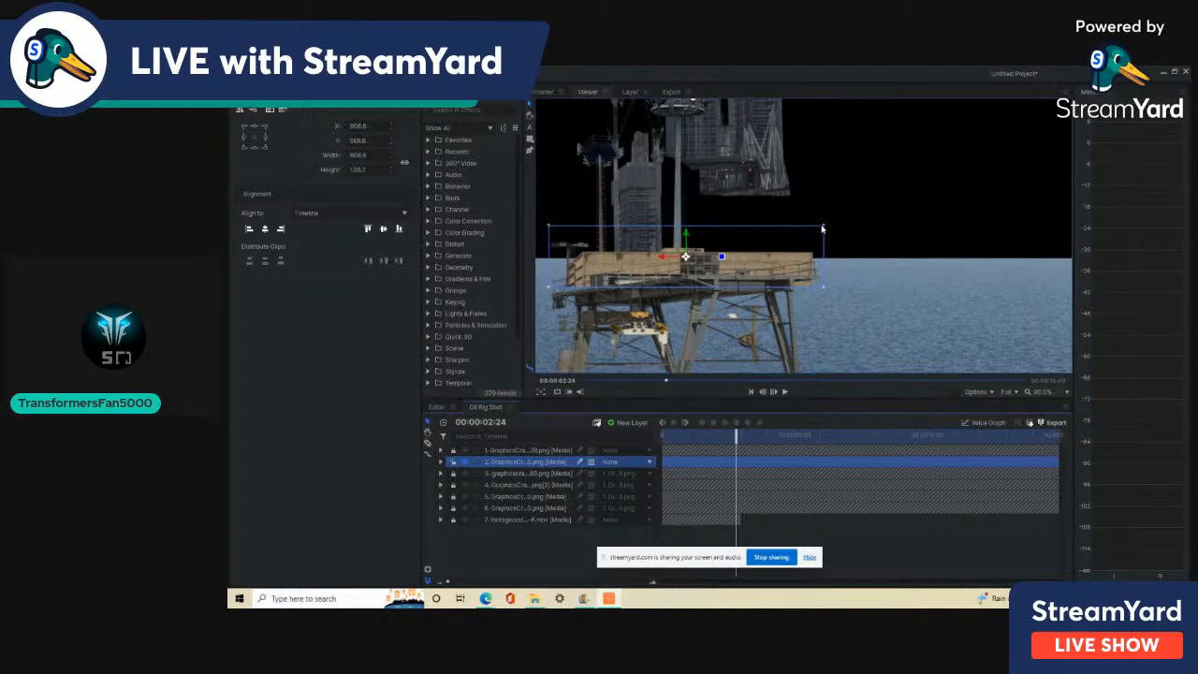
Shrink the beige building to about 549 pixels wide and tilt it slightly to follow the platform deck
{"action": "left_click_drag", "start_coordinate": [817, 230], "coordinate": [810, 230]}
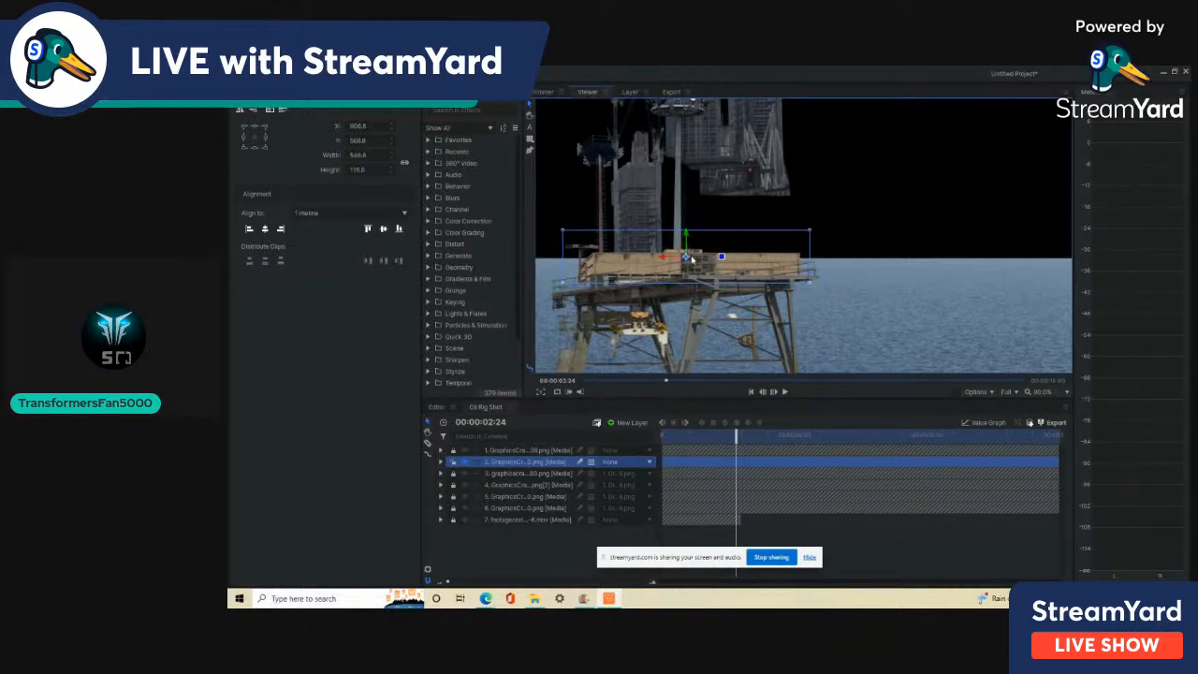
{"action": "left_click_drag", "start_coordinate": [721, 255], "coordinate": [721, 256]}
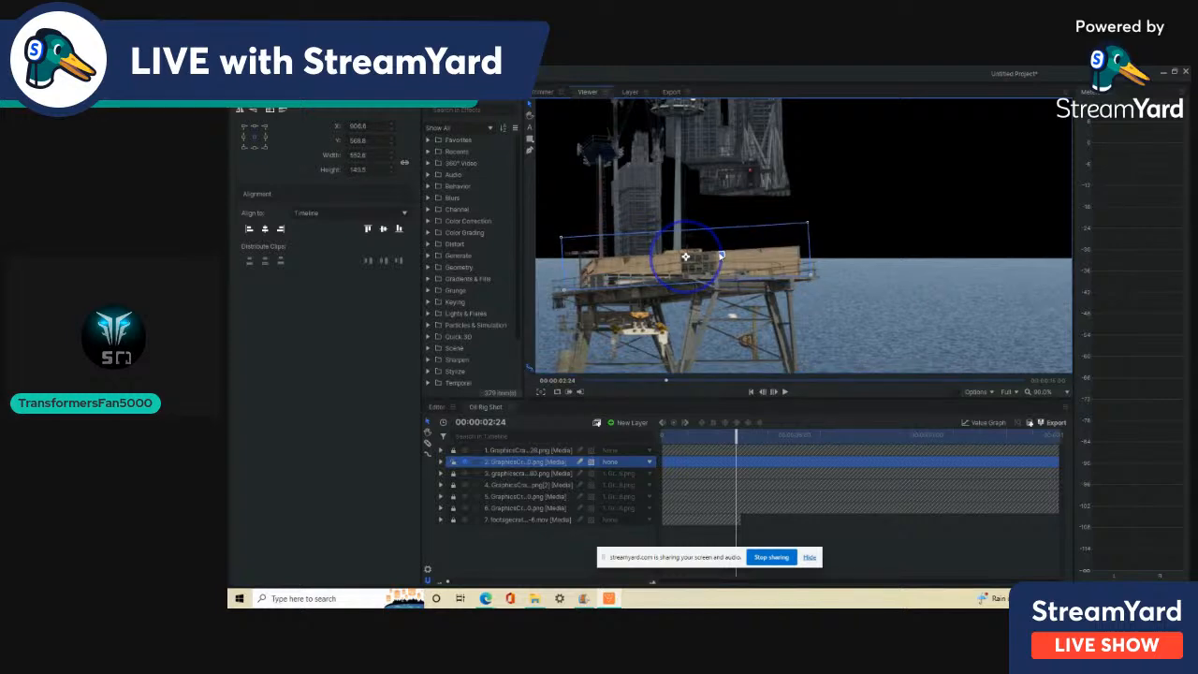
{"action": "left_click_drag", "start_coordinate": [721, 256], "coordinate": [691, 260]}
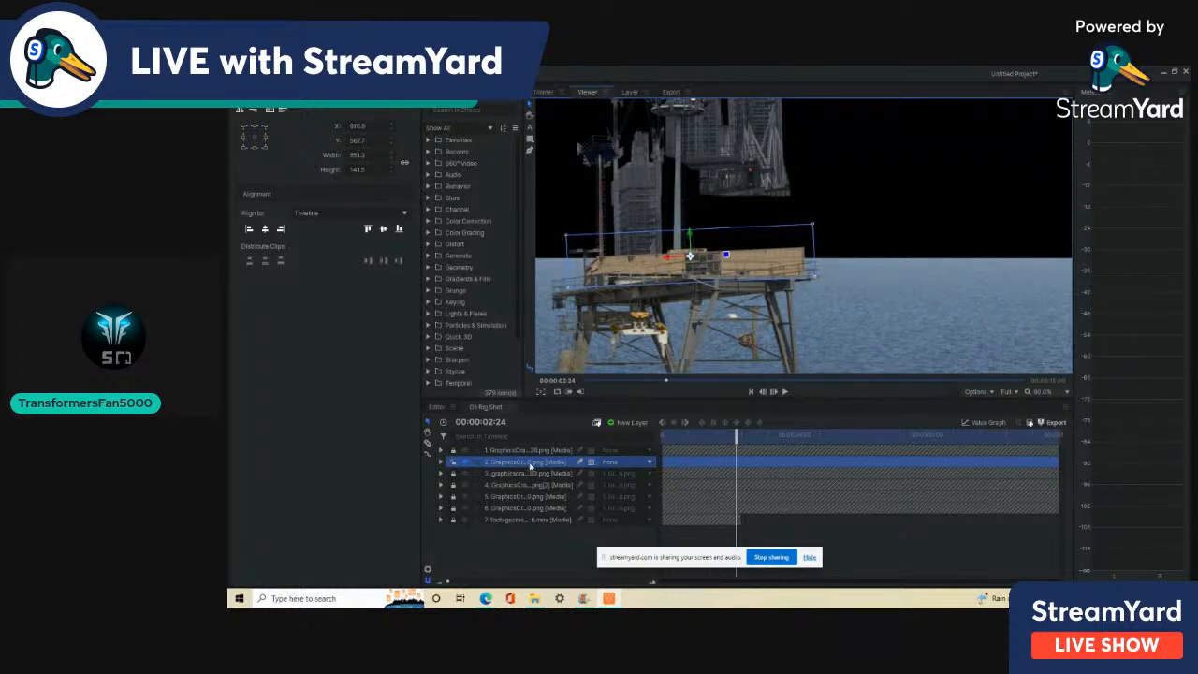
Replace the beige building layer with the long grey 6000 × 2312 building image and shrink it to about 574 by 221 pixels
{"action": "left_click", "coordinate": [247, 92]}
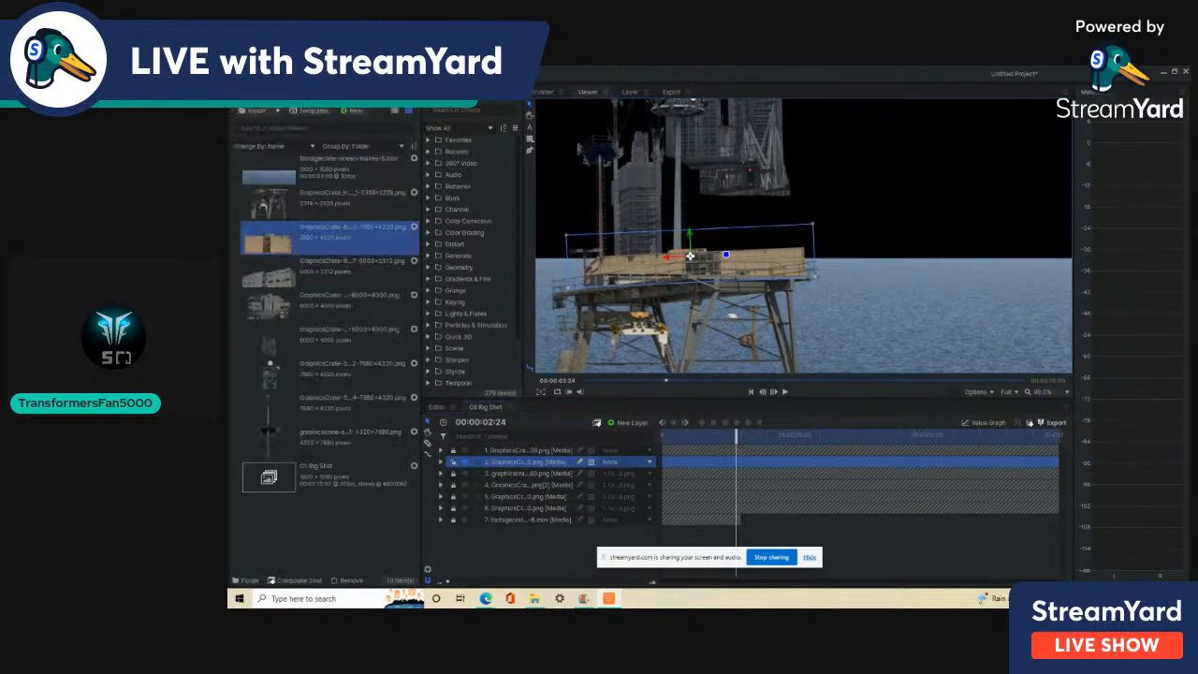
{"action": "left_click", "coordinate": [328, 293]}
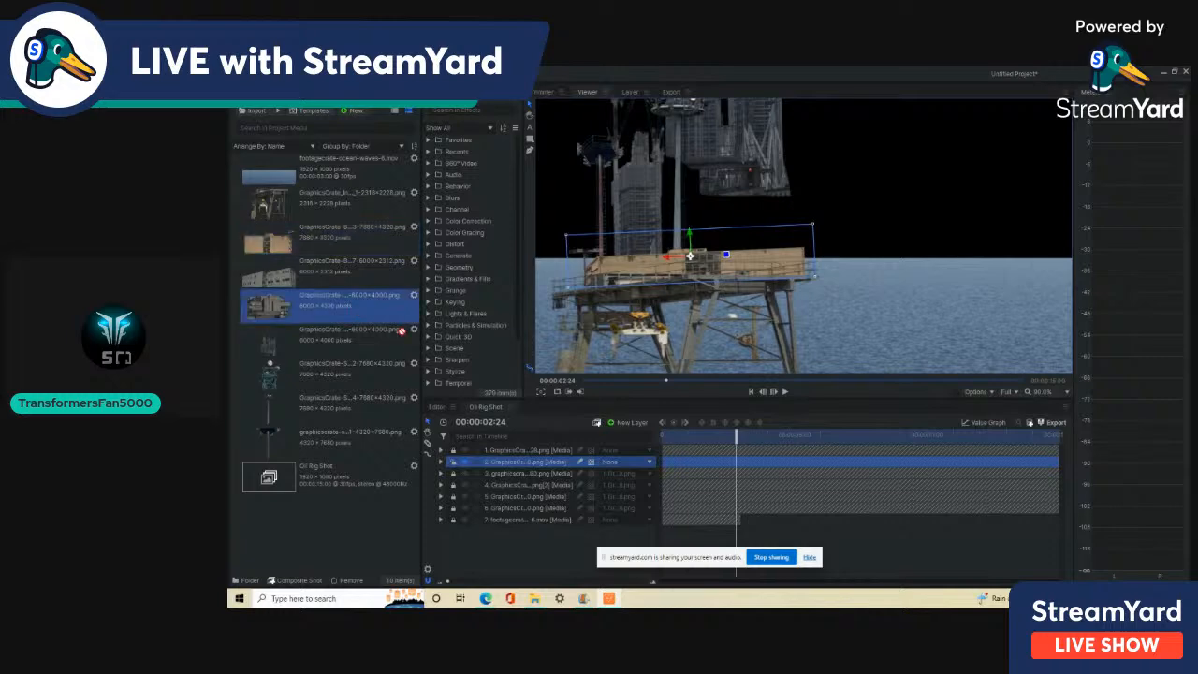
{"action": "left_click_drag", "start_coordinate": [363, 269], "coordinate": [555, 462]}
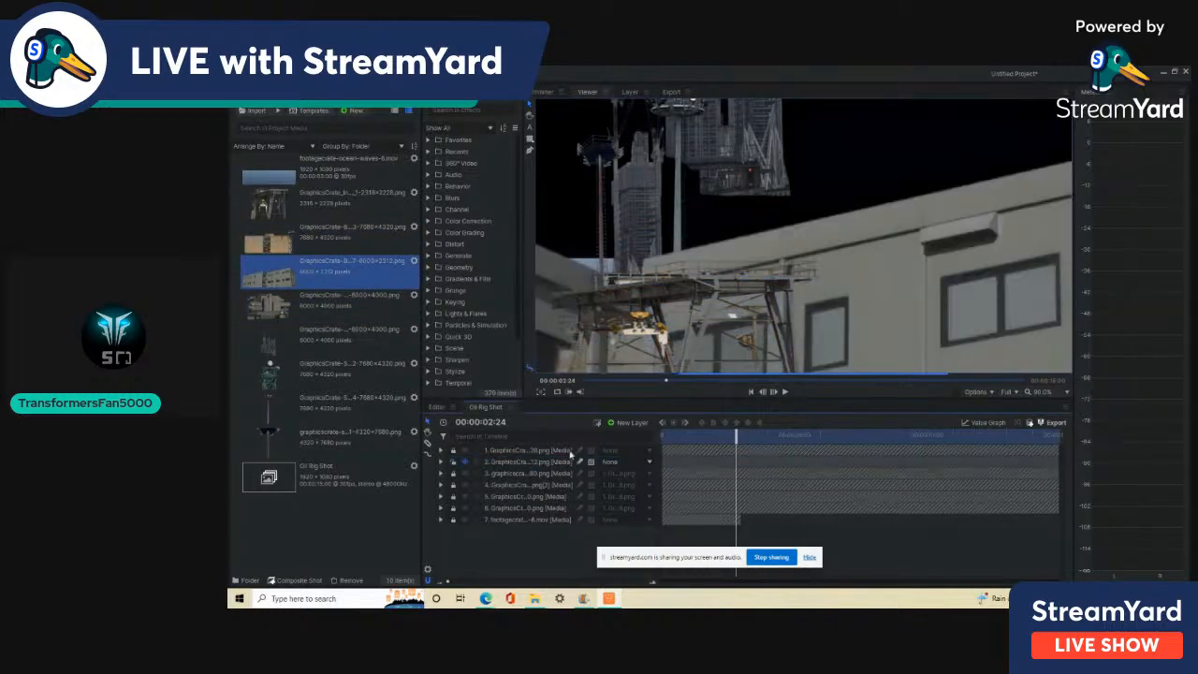
{"action": "scroll", "coordinate": [841, 246], "scroll_direction": "down", "scroll_amount": 3}
{"action": "scroll", "coordinate": [841, 247], "scroll_direction": "down", "scroll_amount": 4}
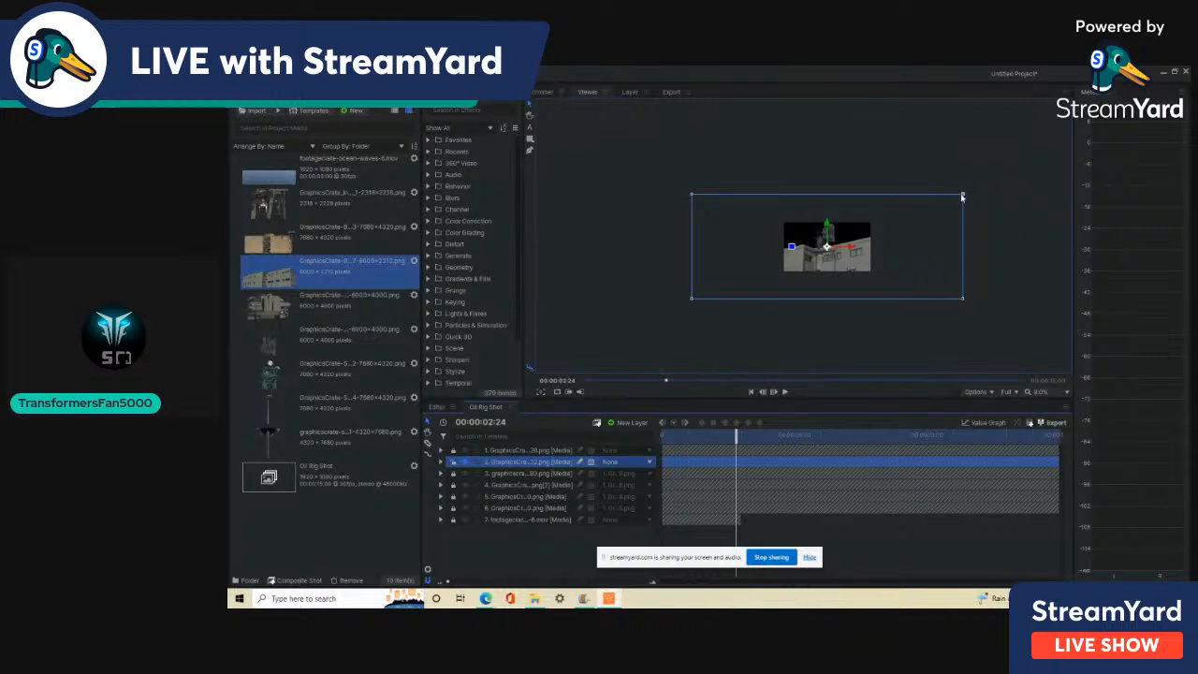
{"action": "left_click_drag", "start_coordinate": [964, 196], "coordinate": [855, 238]}
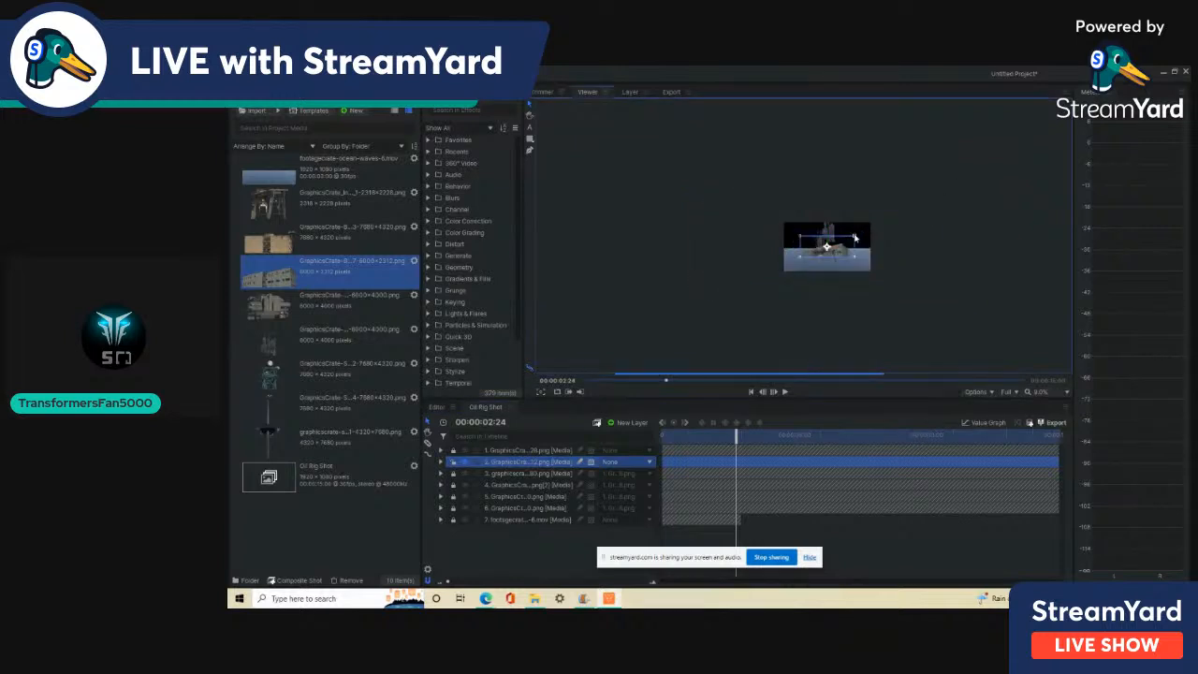
{"action": "scroll", "coordinate": [850, 238], "scroll_direction": "up", "scroll_amount": 2}
{"action": "scroll", "coordinate": [821, 245], "scroll_direction": "up", "scroll_amount": 3}
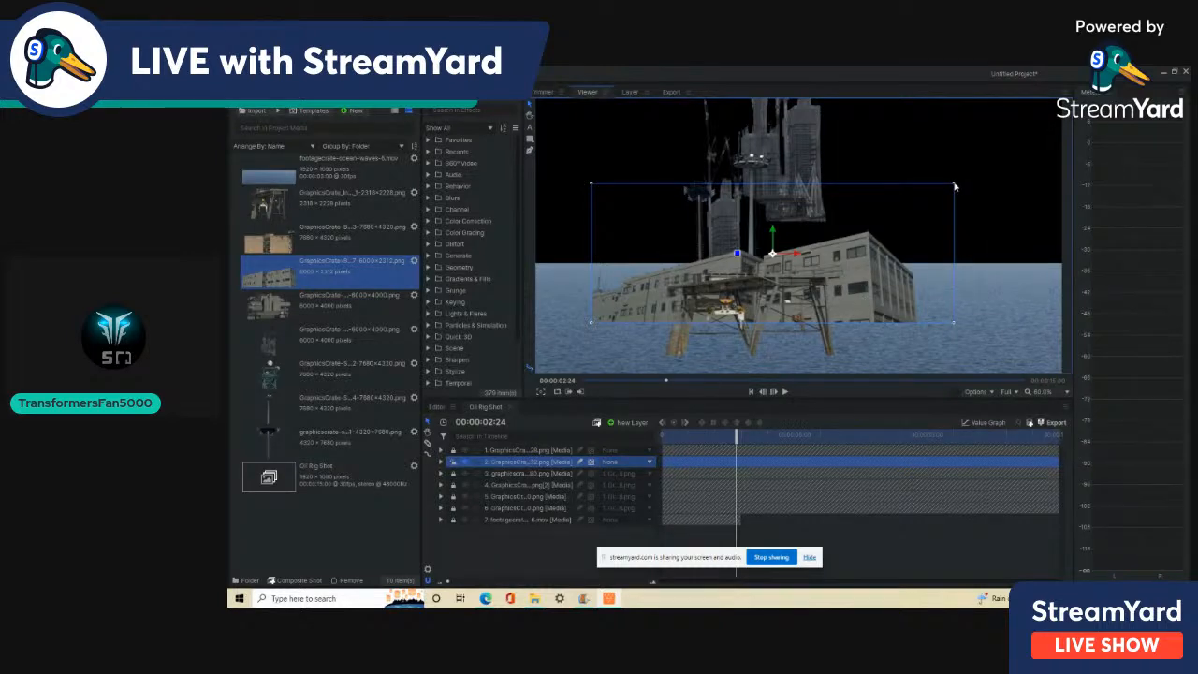
{"action": "left_click_drag", "start_coordinate": [954, 187], "coordinate": [860, 254]}
{"action": "scroll", "coordinate": [852, 245], "scroll_direction": "up", "scroll_amount": 3}
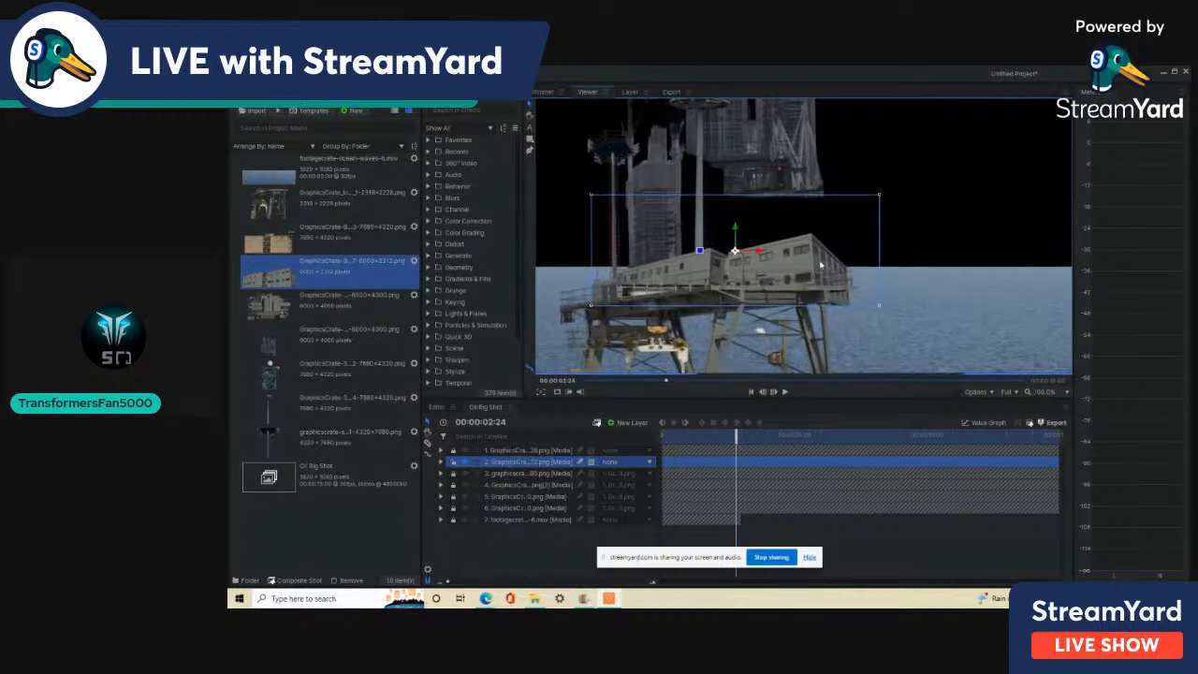
Shrink the long grey building to about 392 by 151 pixels while trying out horizontal and vertical flips
{"action": "left_click", "coordinate": [304, 92]}
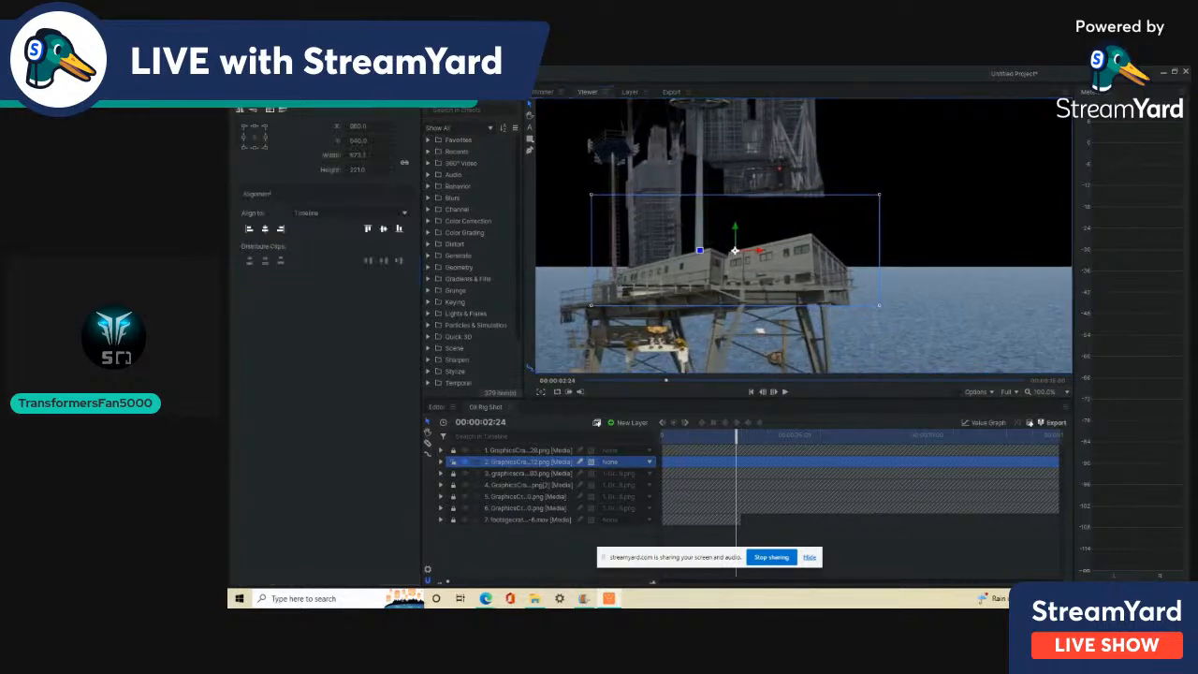
{"action": "left_click", "coordinate": [241, 110]}
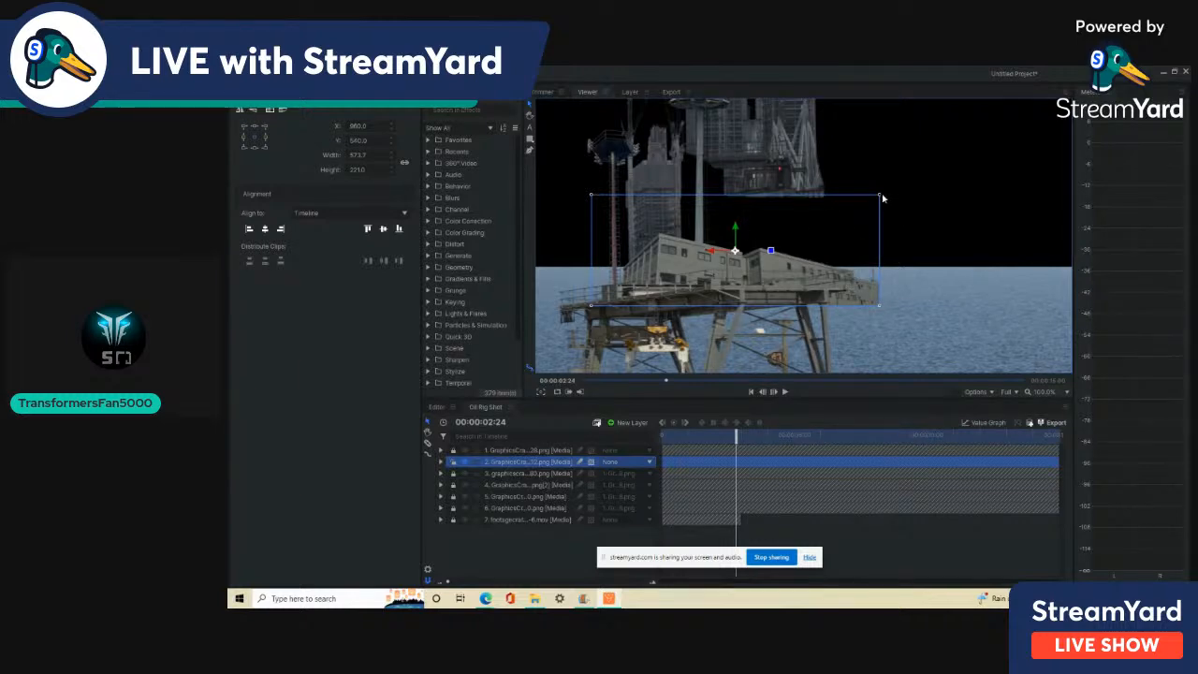
{"action": "left_click_drag", "start_coordinate": [880, 198], "coordinate": [835, 216]}
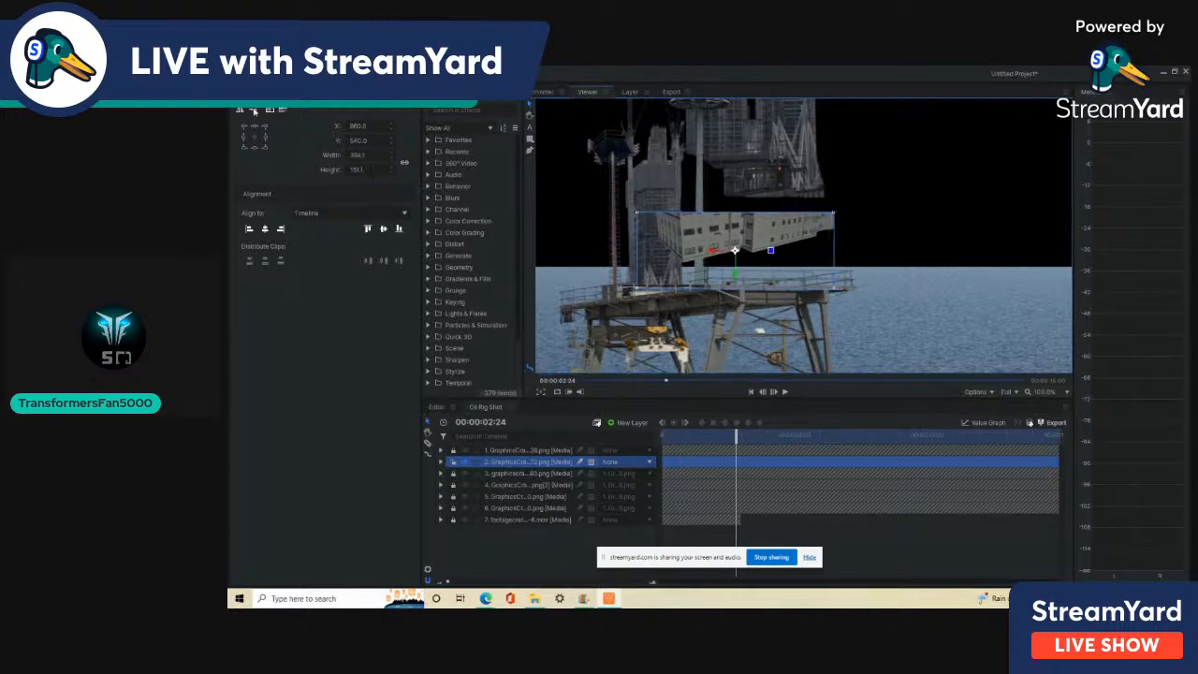
{"action": "left_click", "coordinate": [252, 110]}
{"action": "left_click", "coordinate": [242, 109]}
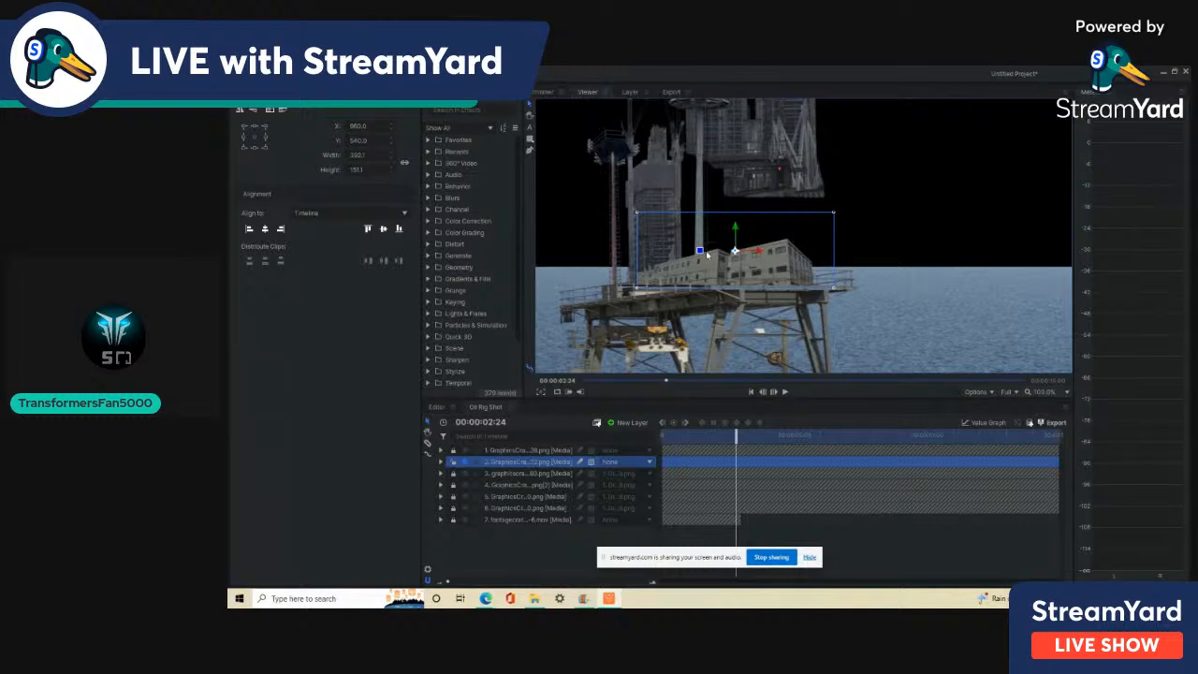
Fit the long grey building, flipped horizontally and slightly tilted, onto the right half of the deck at about X 1021, Y 534
{"action": "left_click_drag", "start_coordinate": [704, 255], "coordinate": [667, 263]}
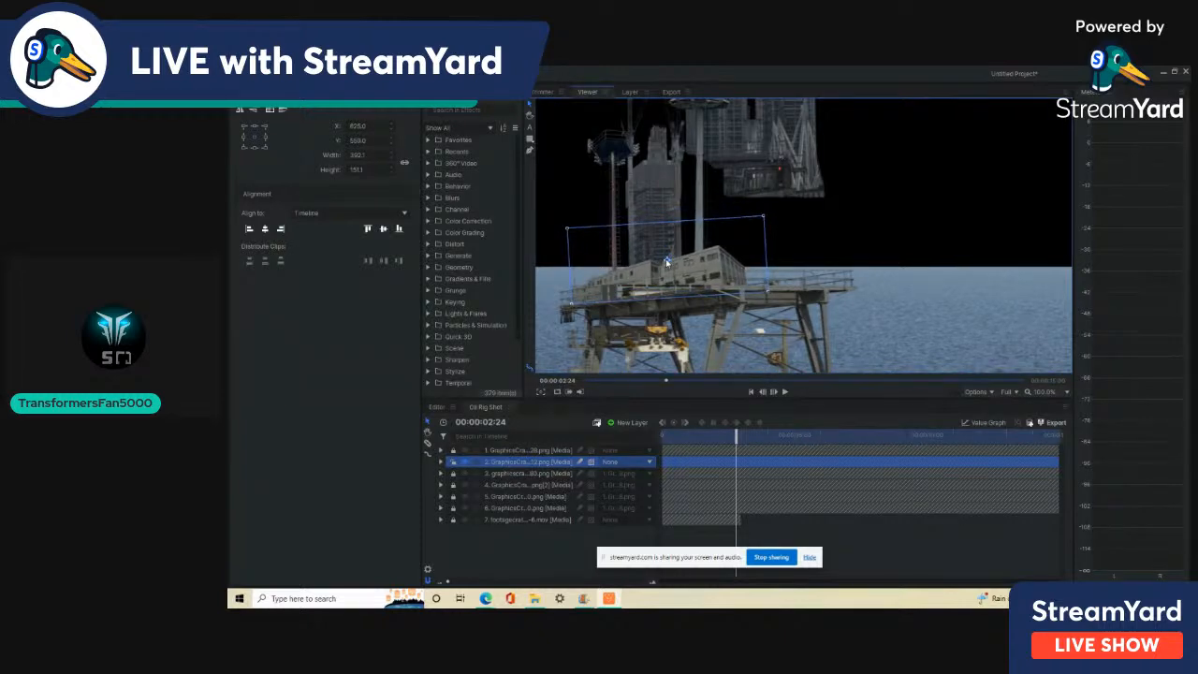
{"action": "left_click", "coordinate": [241, 111]}
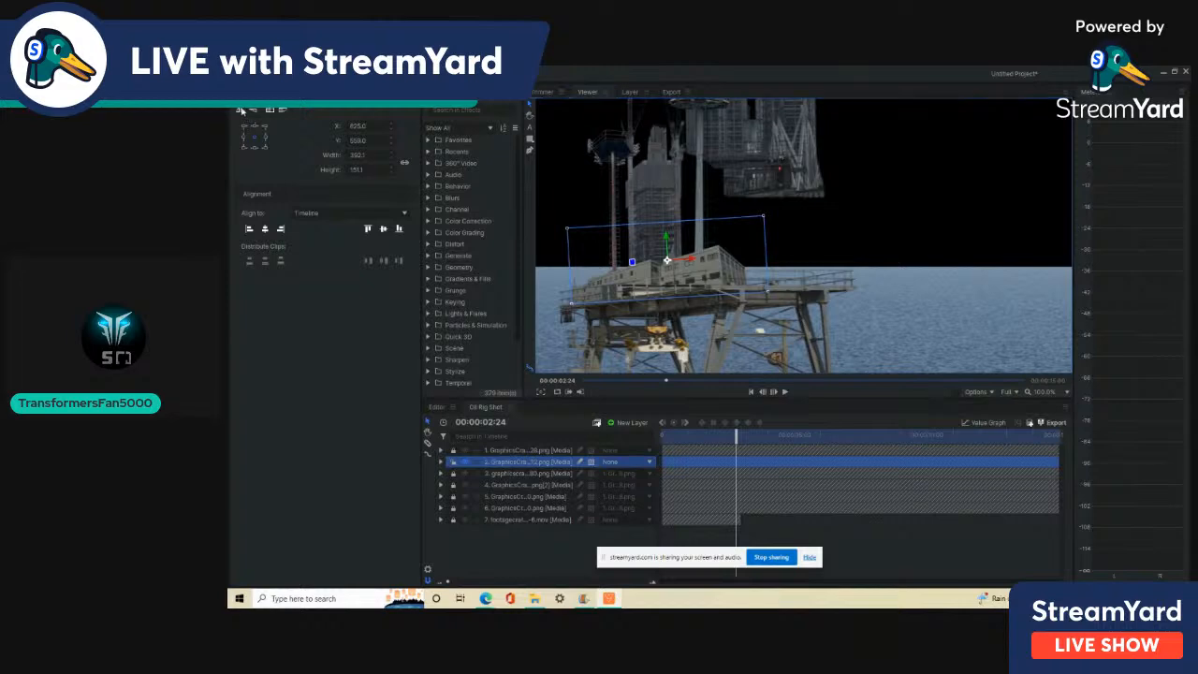
{"action": "left_click_drag", "start_coordinate": [676, 266], "coordinate": [778, 260]}
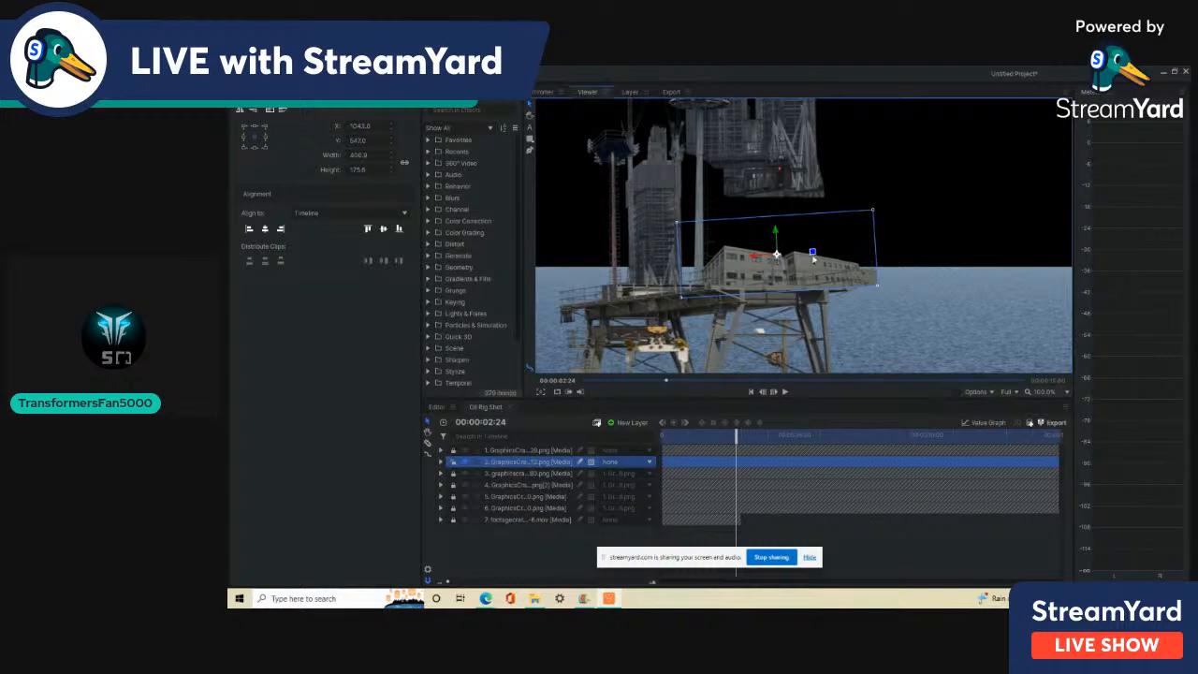
{"action": "left_click_drag", "start_coordinate": [813, 255], "coordinate": [814, 258]}
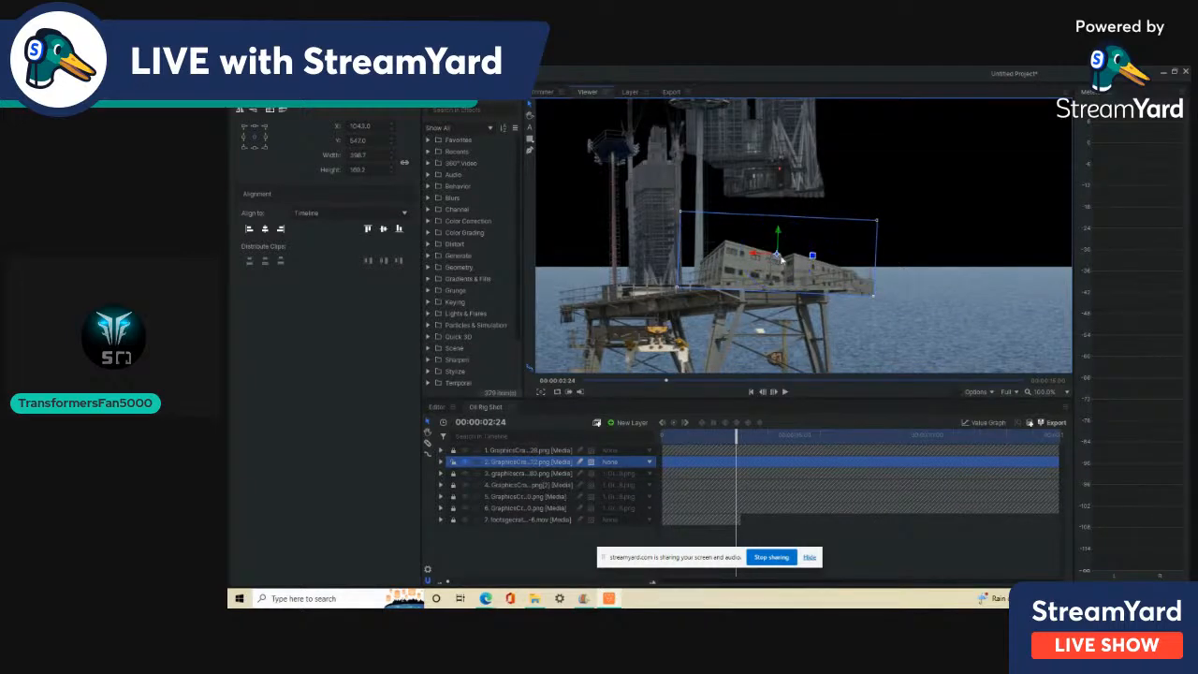
{"action": "left_click_drag", "start_coordinate": [782, 260], "coordinate": [769, 254]}
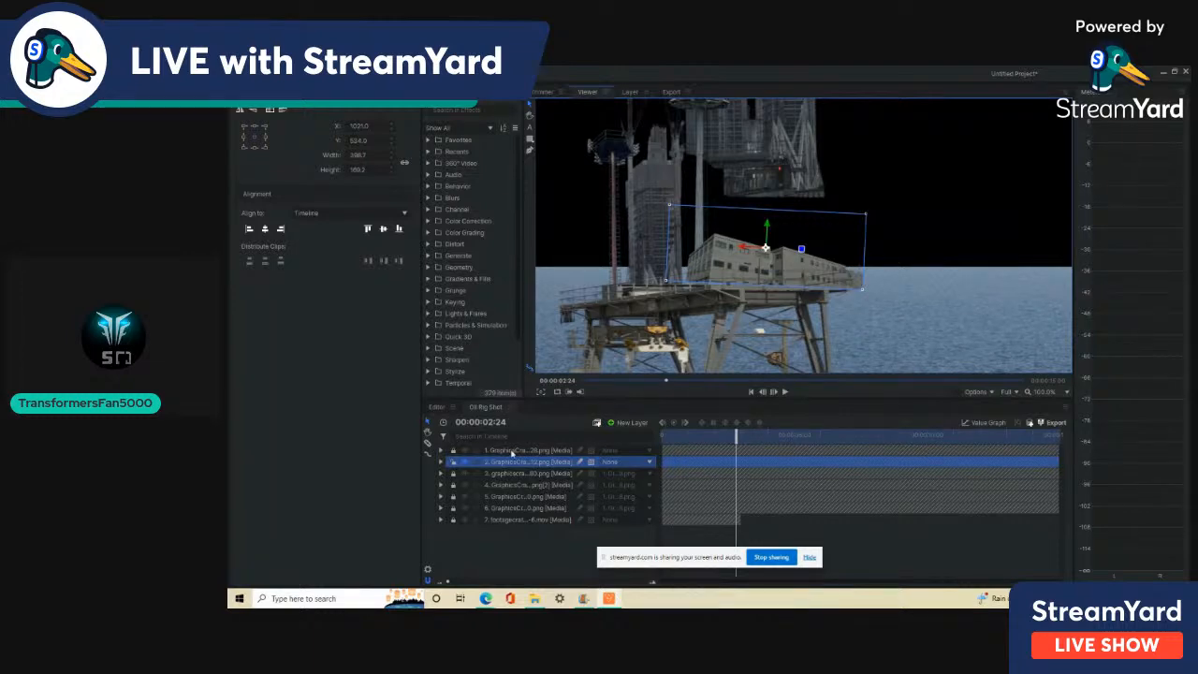
Replace the long grey building layer with the 6000 × 4000 industrial building image directly beneath the platform layer
{"action": "left_click", "coordinate": [245, 92]}
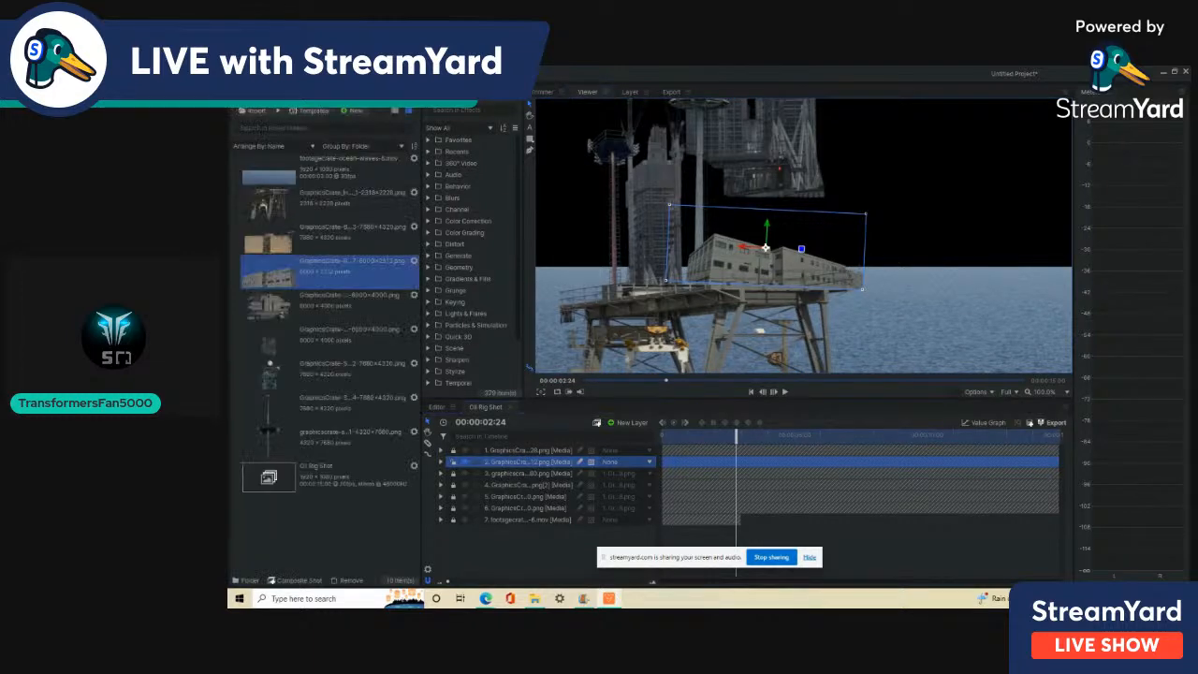
{"action": "left_click", "coordinate": [290, 302]}
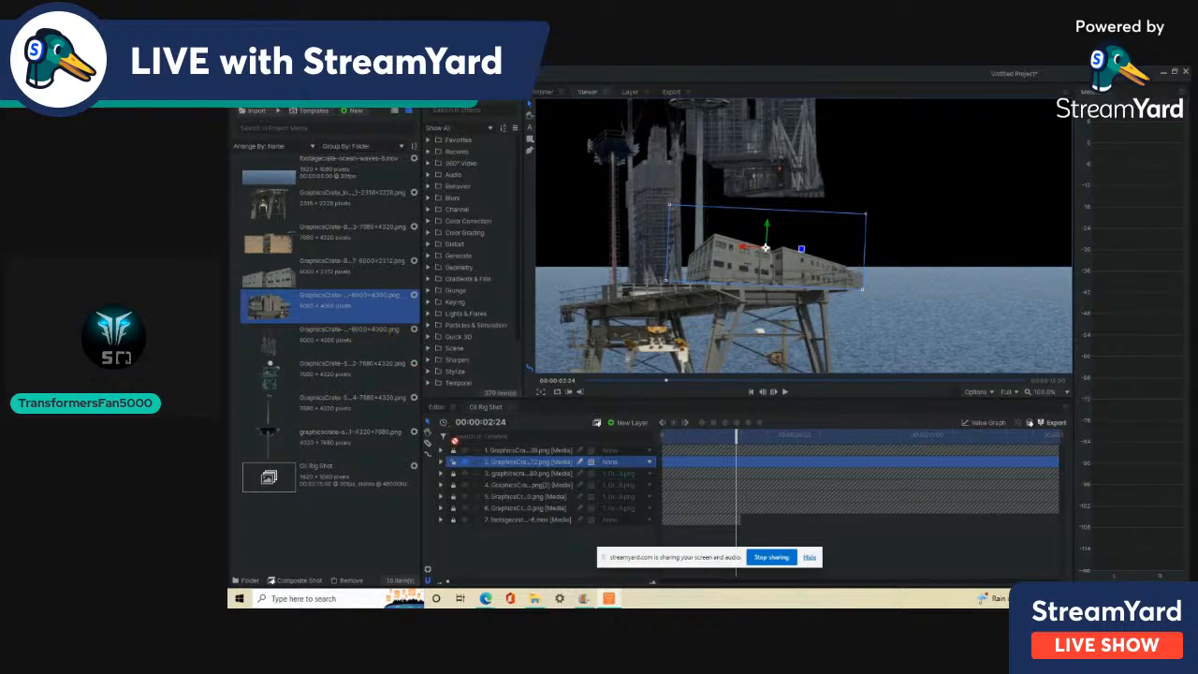
{"action": "left_click_drag", "start_coordinate": [464, 462], "coordinate": [467, 461]}
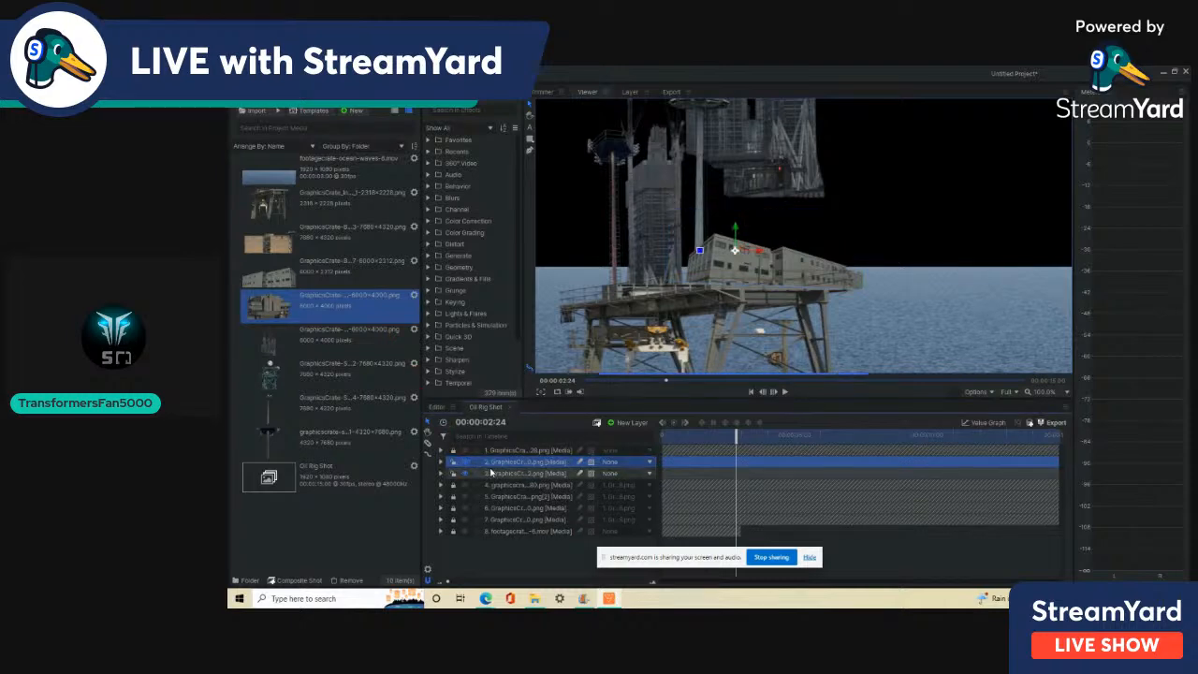
{"action": "left_click", "coordinate": [493, 474]}
{"action": "key", "text": "Delete"}
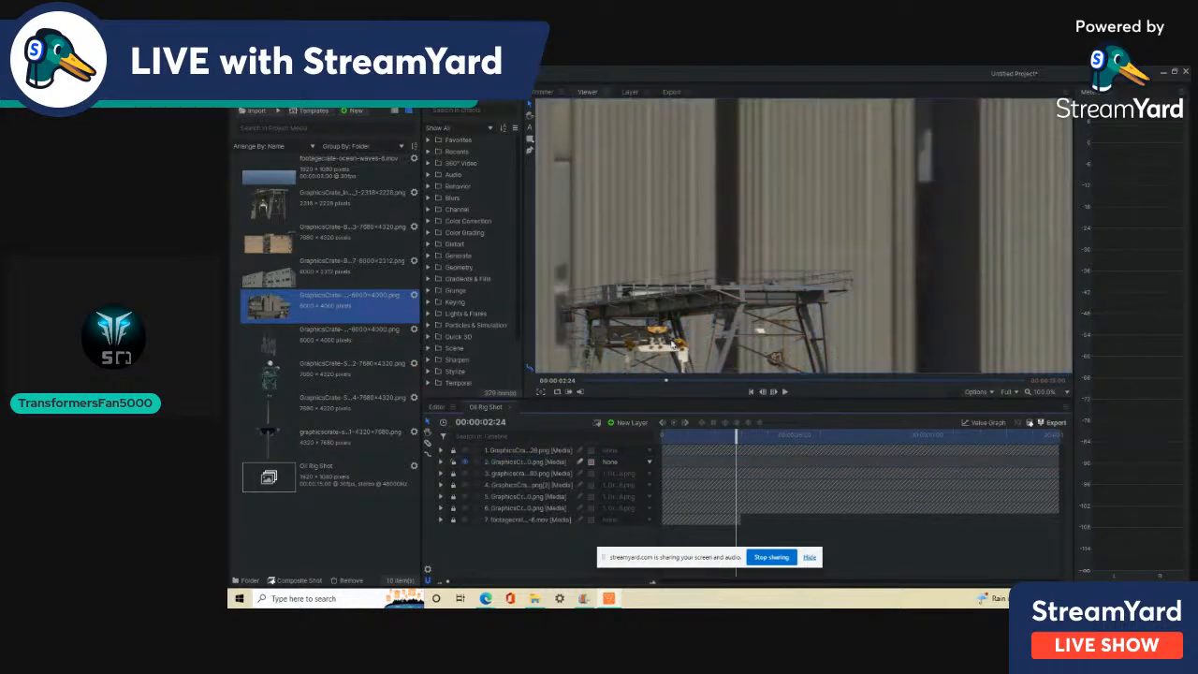
Shrink the industrial building to about 430 by 287 pixels and position it over the deck at about X 973, Y 512
{"action": "scroll", "coordinate": [669, 346], "scroll_direction": "down", "scroll_amount": 3}
{"action": "left_click", "coordinate": [492, 464]}
{"action": "scroll", "coordinate": [666, 260], "scroll_direction": "down", "scroll_amount": 5}
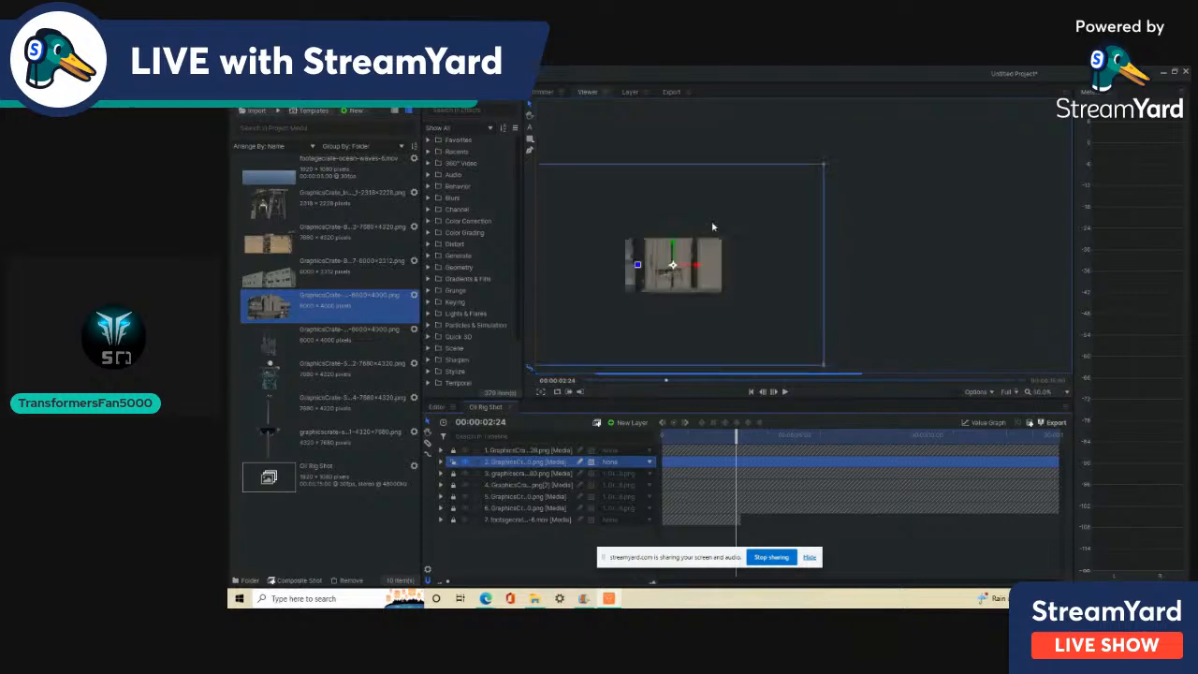
{"action": "left_click_drag", "start_coordinate": [821, 167], "coordinate": [690, 255]}
{"action": "scroll", "coordinate": [670, 265], "scroll_direction": "up", "scroll_amount": 2}
{"action": "scroll", "coordinate": [670, 264], "scroll_direction": "up", "scroll_amount": 3}
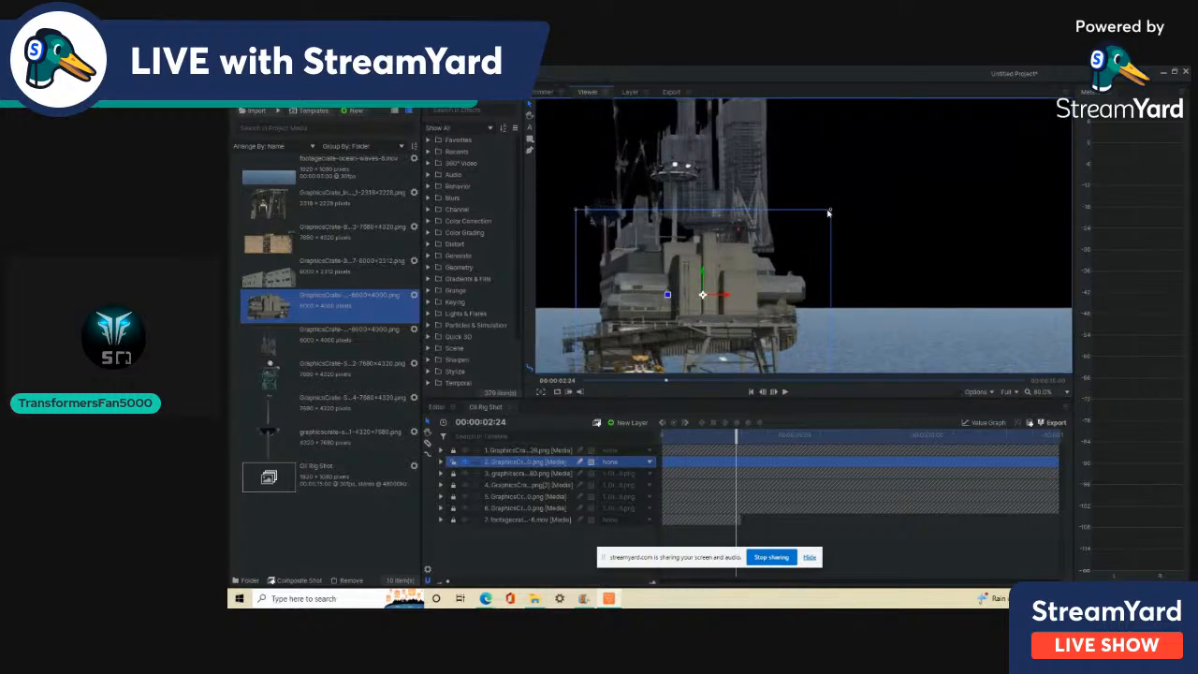
{"action": "left_click_drag", "start_coordinate": [828, 213], "coordinate": [805, 227]}
{"action": "scroll", "coordinate": [741, 296], "scroll_direction": "up", "scroll_amount": 1}
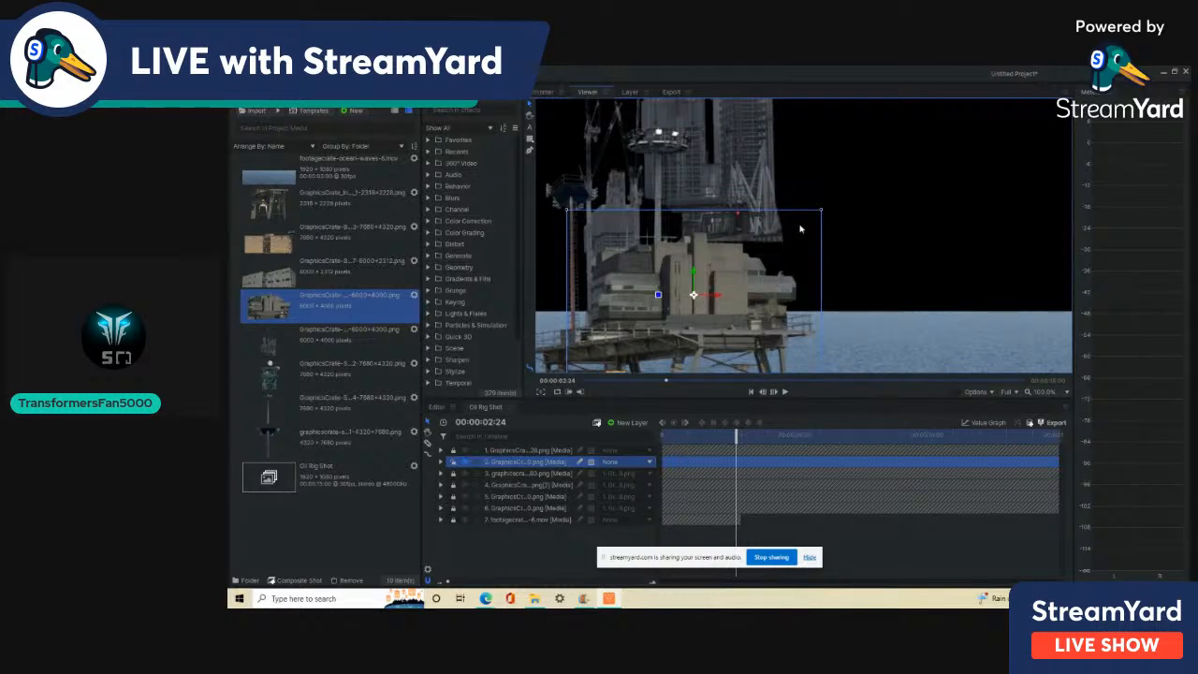
{"action": "left_click_drag", "start_coordinate": [821, 214], "coordinate": [802, 226]}
{"action": "mouse_move", "coordinate": [694, 295]}
{"action": "left_mouse_down"}
{"action": "mouse_move", "coordinate": [697, 269]}
{"action": "mouse_move", "coordinate": [700, 281]}
{"action": "left_mouse_up"}
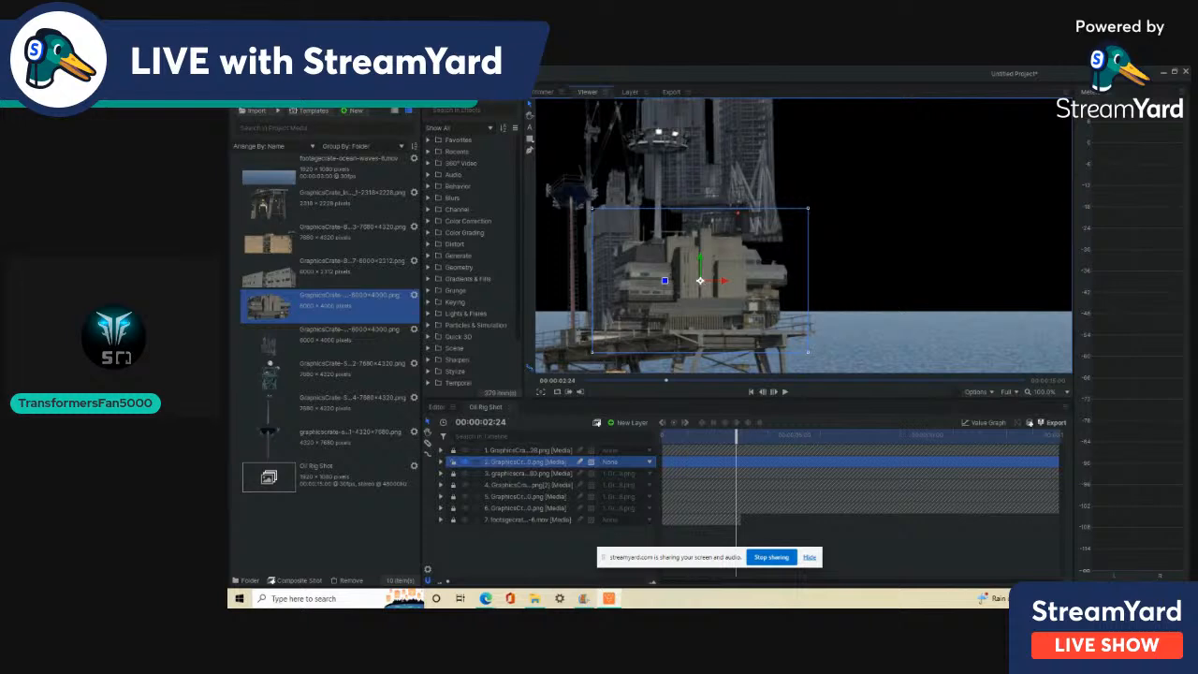
Try a horizontal flip on the industrial building layer and revert it
{"action": "left_click", "coordinate": [339, 91]}
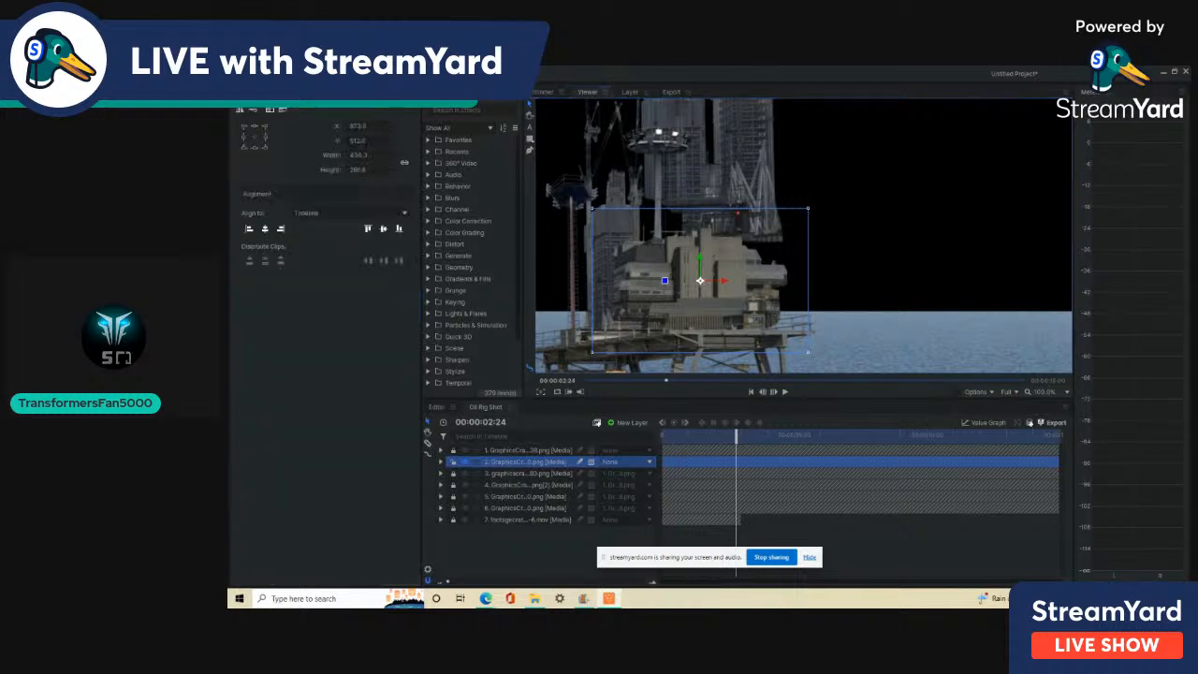
{"action": "left_click", "coordinate": [241, 109]}
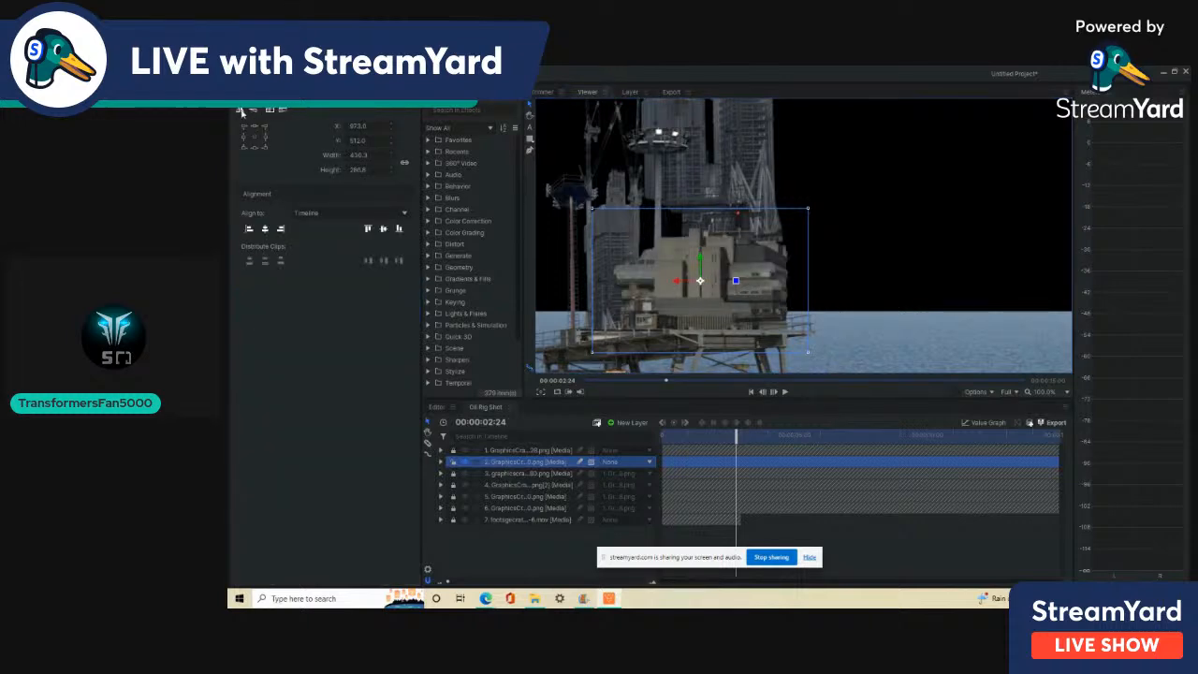
{"action": "left_click", "coordinate": [242, 109]}
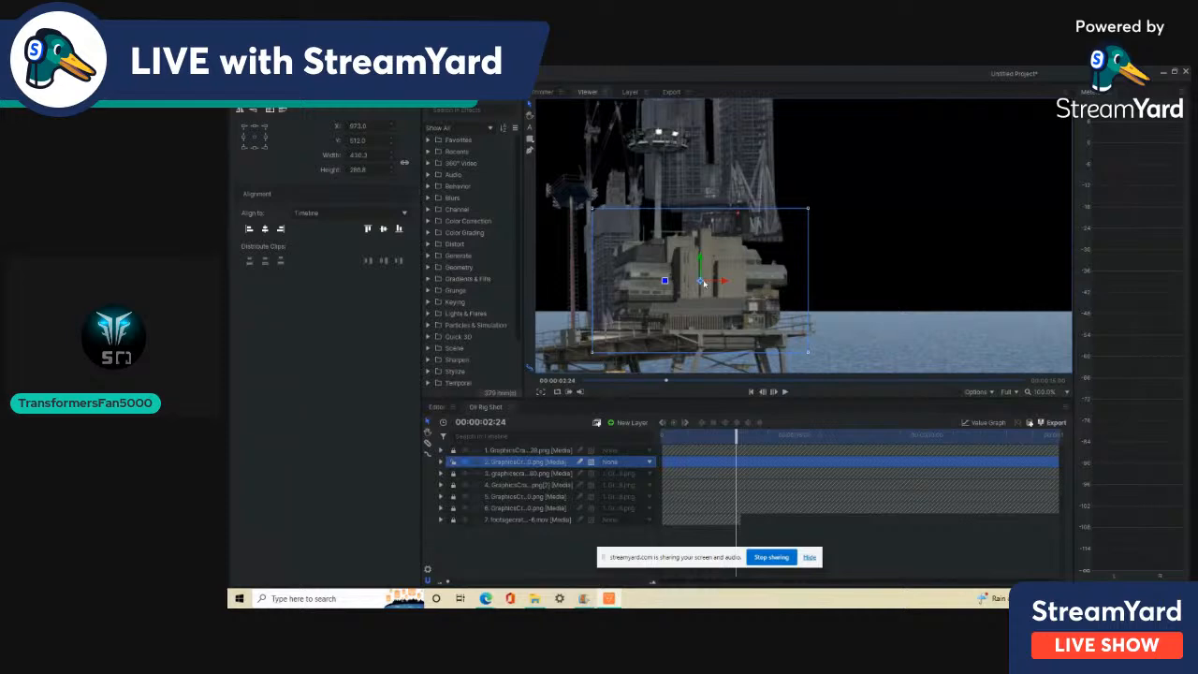
Move the industrial building to about X 1013, Y 469 and stretch it to about 490 by 436 pixels
{"action": "left_click_drag", "start_coordinate": [700, 282], "coordinate": [712, 258]}
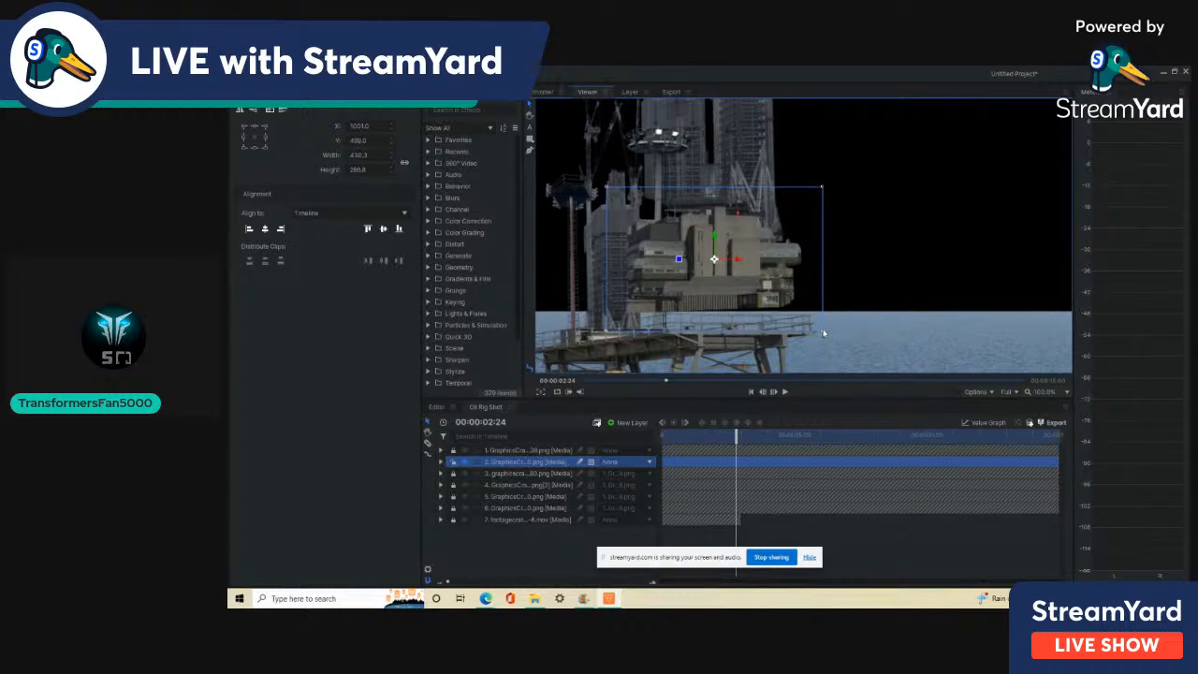
{"action": "left_click_drag", "start_coordinate": [822, 333], "coordinate": [838, 372]}
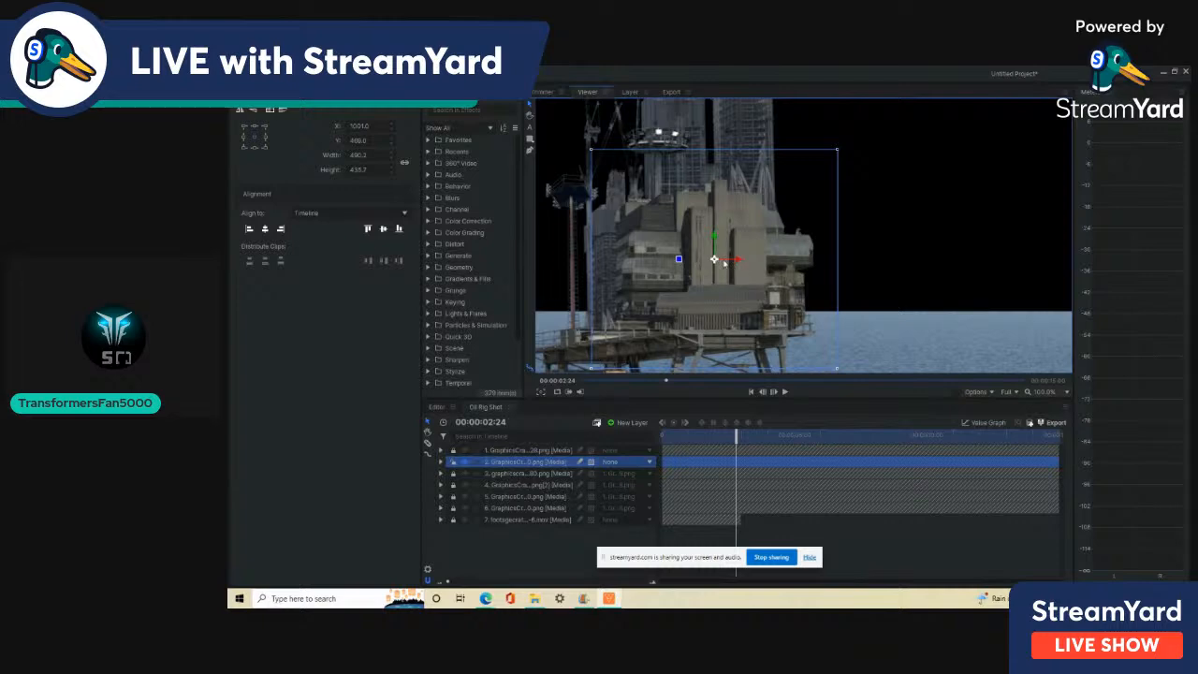
{"action": "left_click_drag", "start_coordinate": [719, 262], "coordinate": [722, 260]}
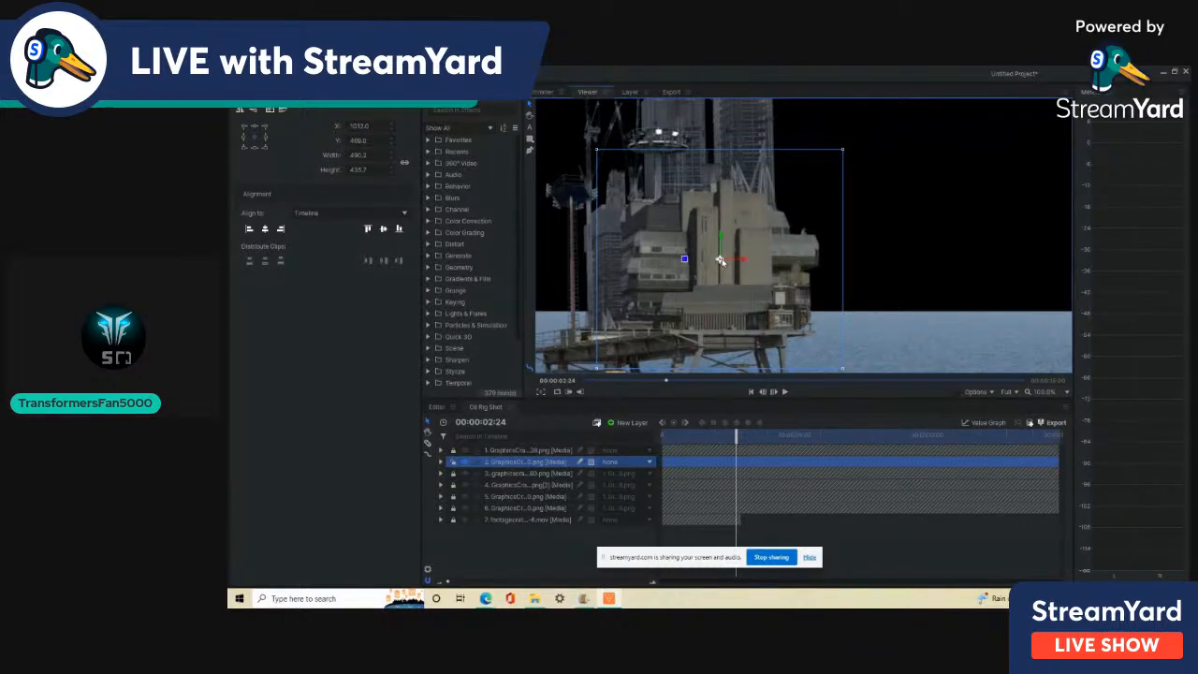
Resize the industrial building to about 456 by 304 pixels
{"action": "scroll", "coordinate": [702, 287], "scroll_direction": "down", "scroll_amount": 3}
{"action": "left_click_drag", "start_coordinate": [697, 306], "coordinate": [803, 255]}
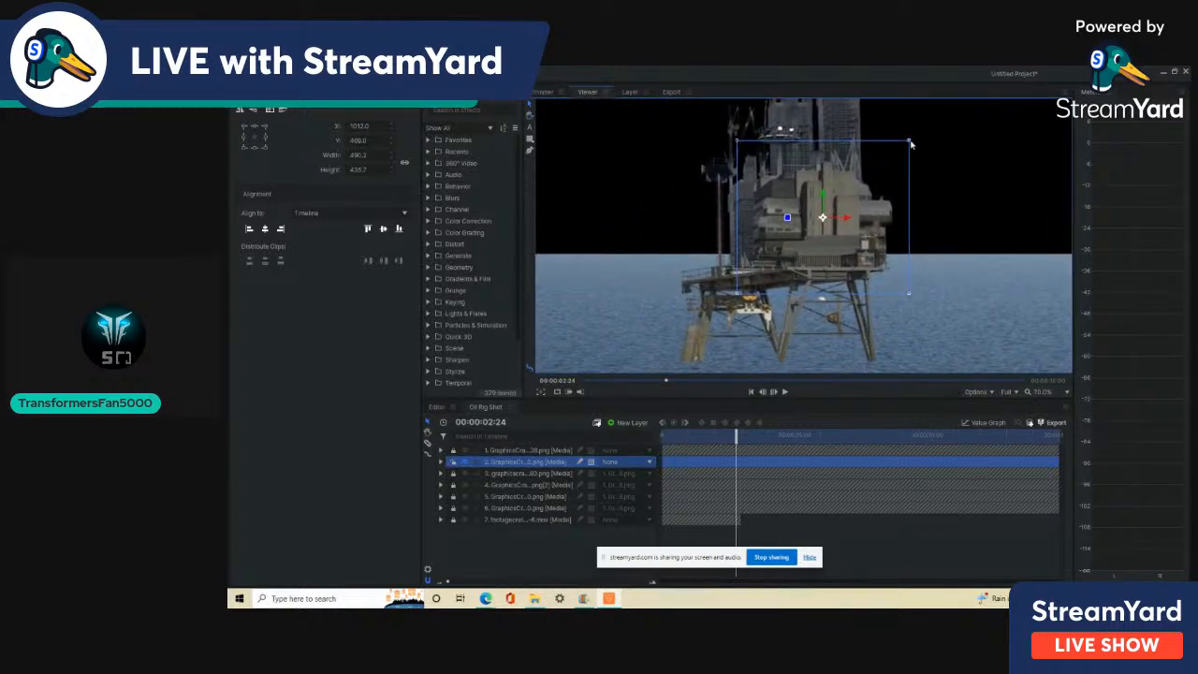
{"action": "left_click_drag", "start_coordinate": [911, 144], "coordinate": [903, 164]}
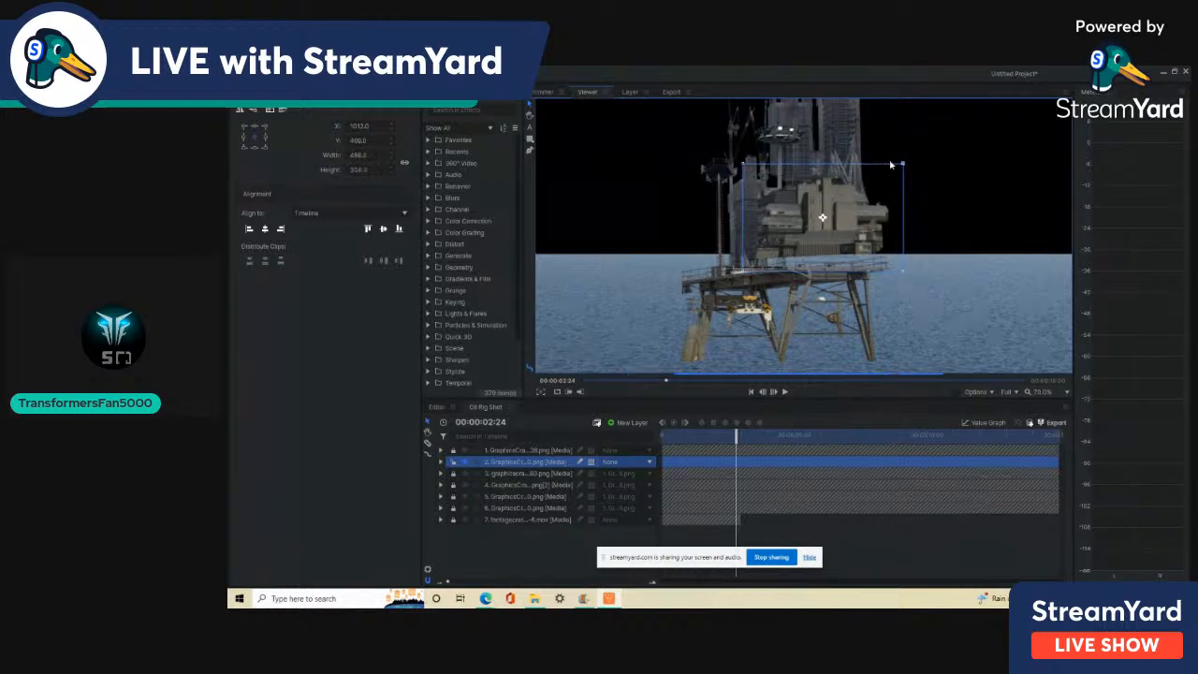
Seat the industrial building on the platform deck at about X 1028, Y 516 and lock its layer
{"action": "left_click_drag", "start_coordinate": [814, 243], "coordinate": [847, 249]}
{"action": "scroll", "coordinate": [819, 254], "scroll_direction": "up", "scroll_amount": 2}
{"action": "scroll", "coordinate": [828, 253], "scroll_direction": "up", "scroll_amount": 4}
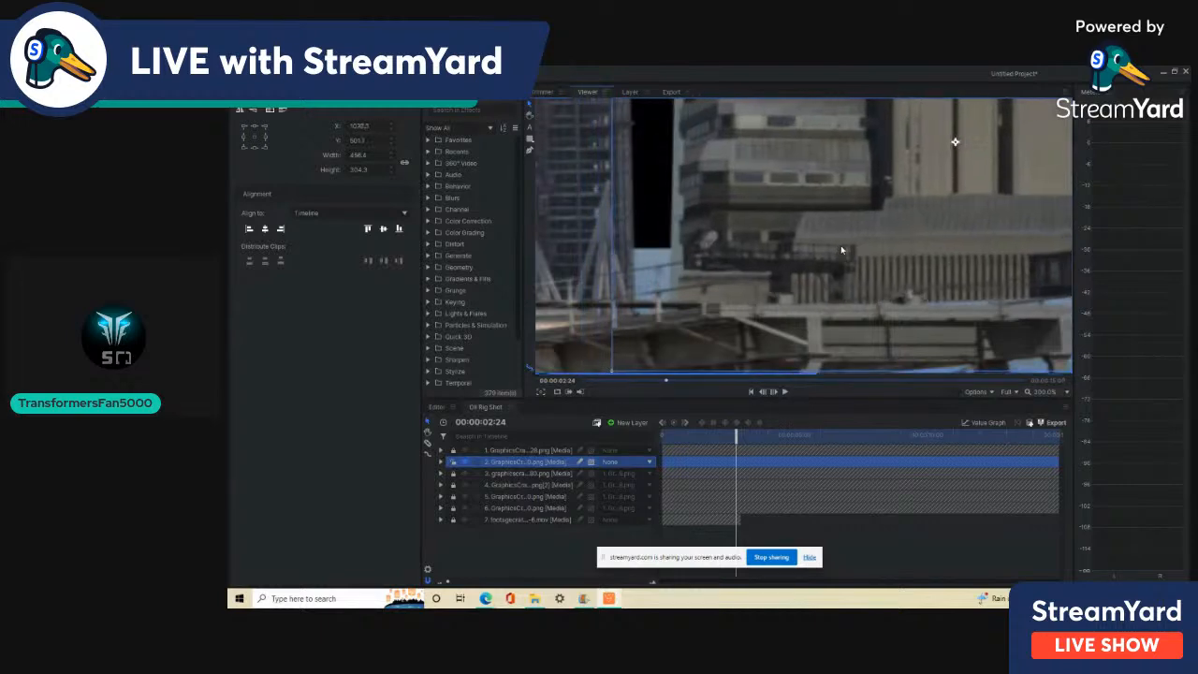
{"action": "scroll", "coordinate": [841, 245], "scroll_direction": "up", "scroll_amount": 1}
{"action": "scroll", "coordinate": [840, 245], "scroll_direction": "down", "scroll_amount": 5}
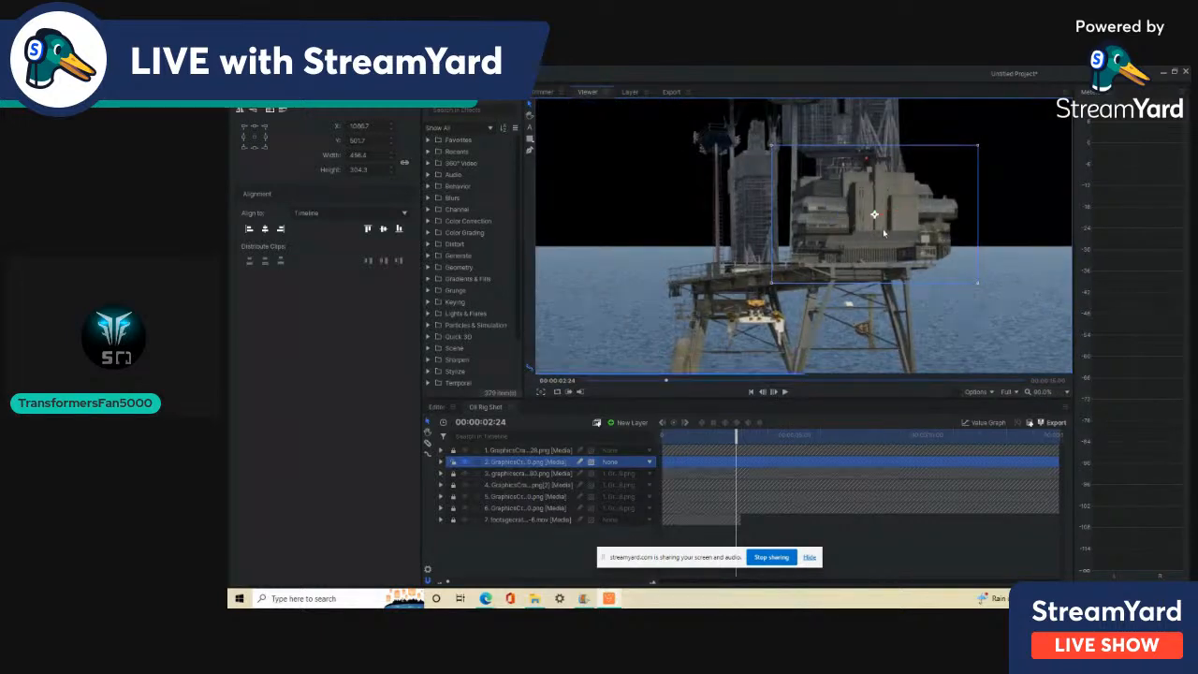
{"action": "left_click_drag", "start_coordinate": [882, 230], "coordinate": [883, 235]}
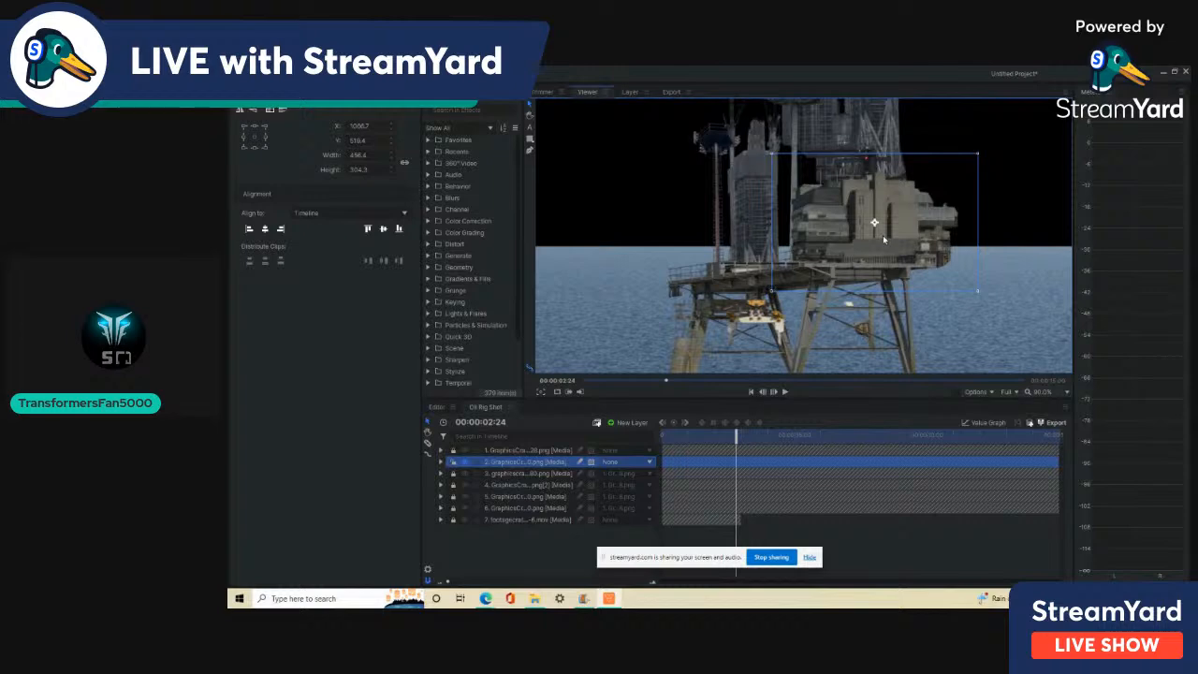
{"action": "left_click_drag", "start_coordinate": [883, 235], "coordinate": [906, 254]}
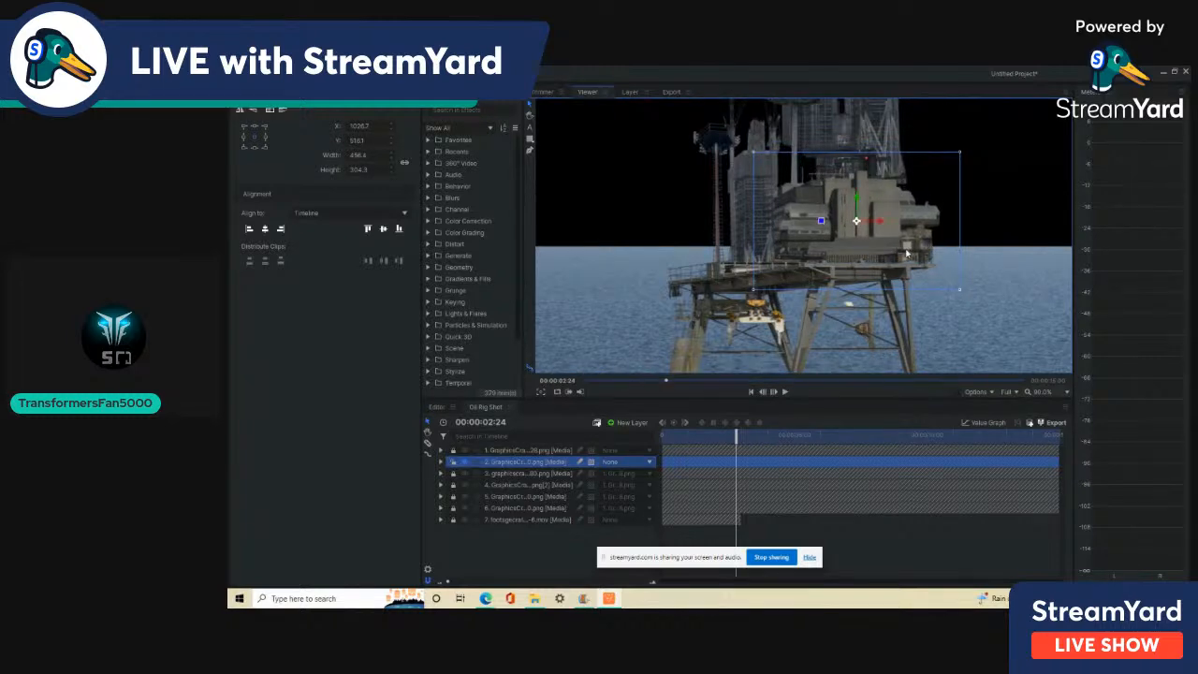
{"action": "scroll", "coordinate": [828, 165], "scroll_direction": "up", "scroll_amount": 3}
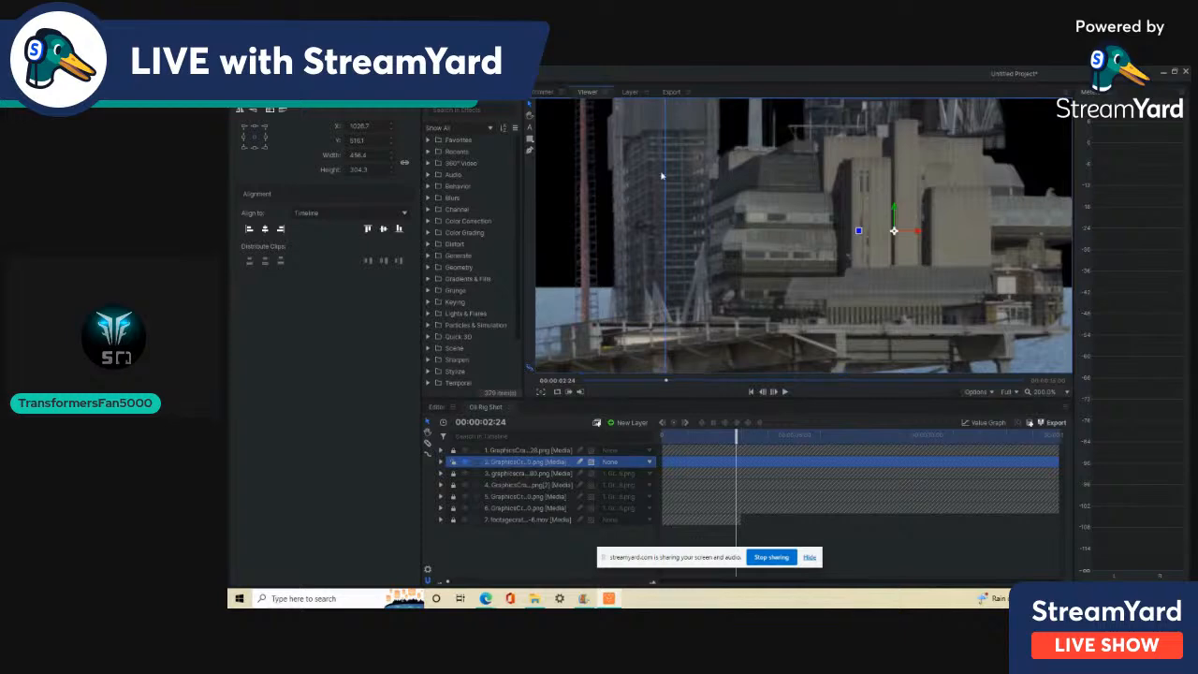
{"action": "left_click_drag", "start_coordinate": [739, 235], "coordinate": [760, 286]}
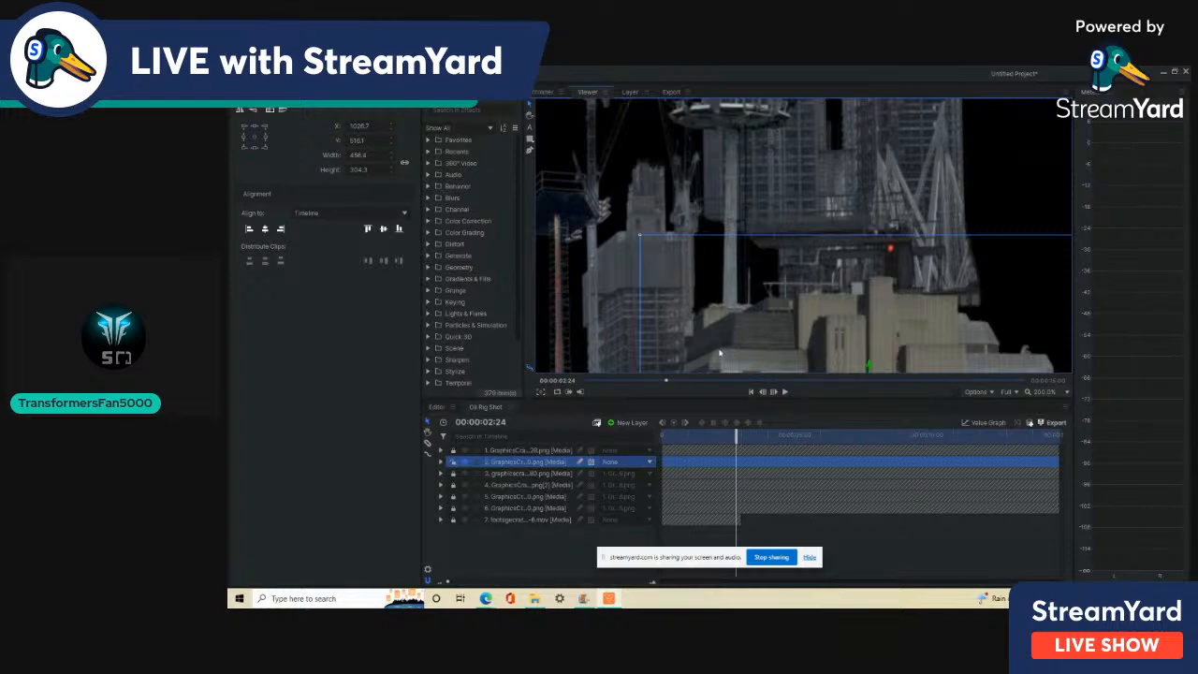
{"action": "scroll", "coordinate": [731, 352], "scroll_direction": "down", "scroll_amount": 3}
{"action": "left_click_drag", "start_coordinate": [732, 308], "coordinate": [725, 305]}
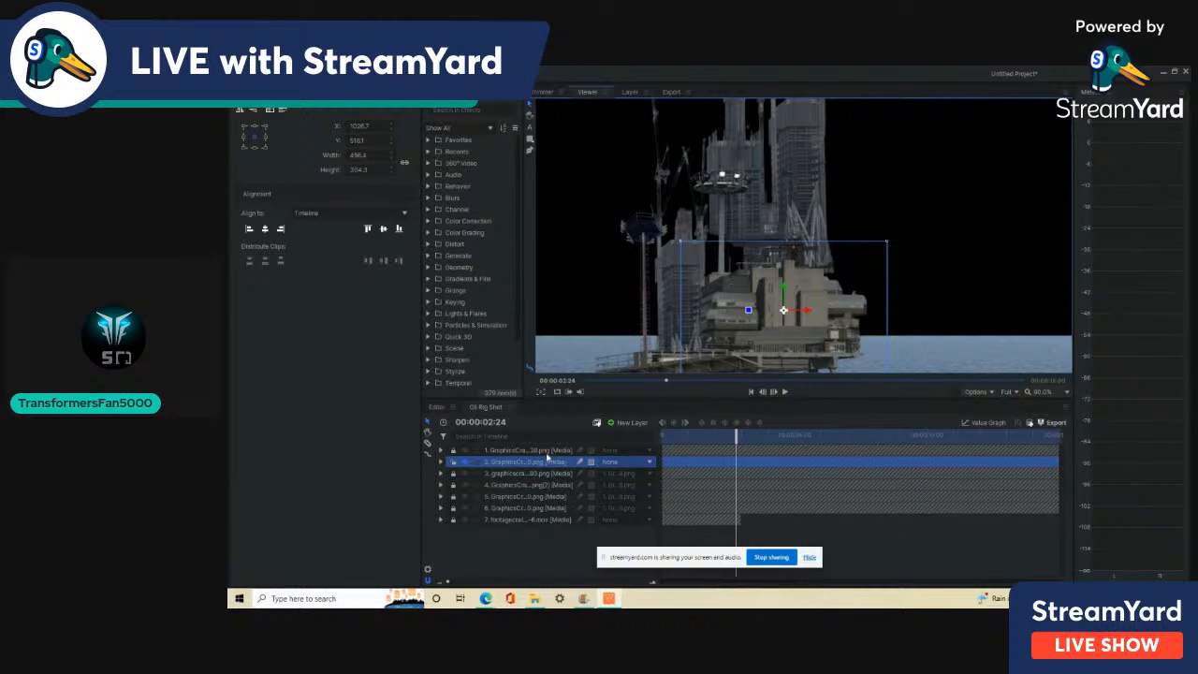
{"action": "left_click", "coordinate": [451, 466]}
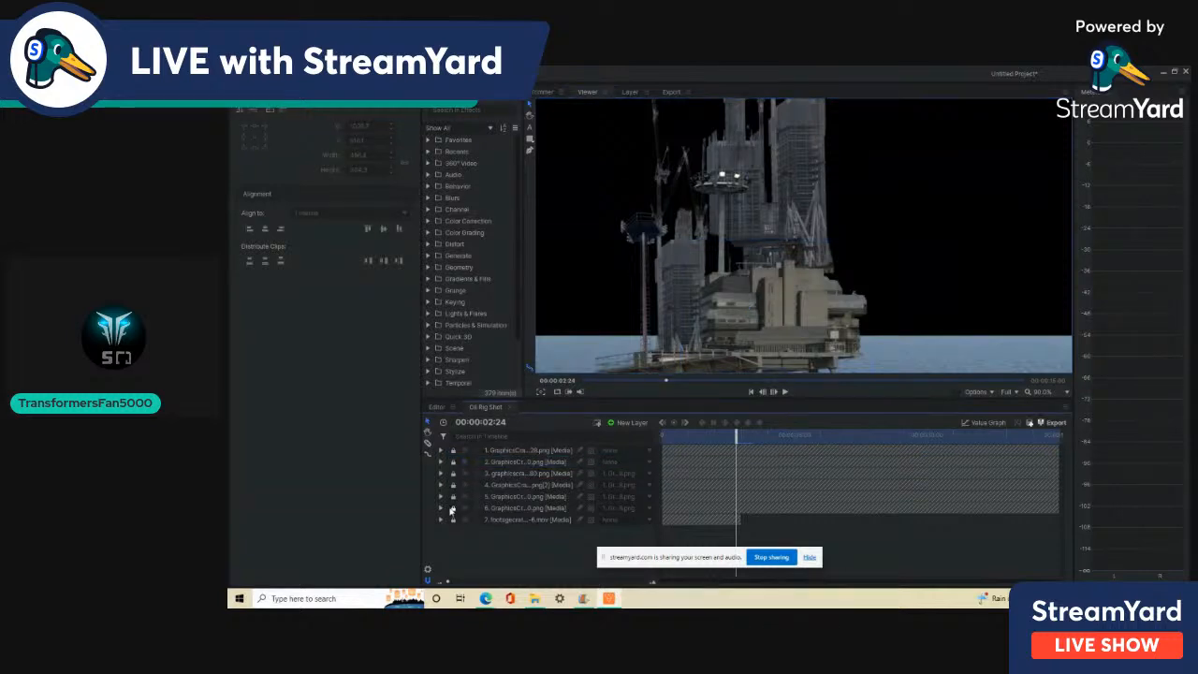
Unlock the tower with the lit ring top on the fifth layer and move it to about X 725, Y 439
{"action": "left_click", "coordinate": [485, 509]}
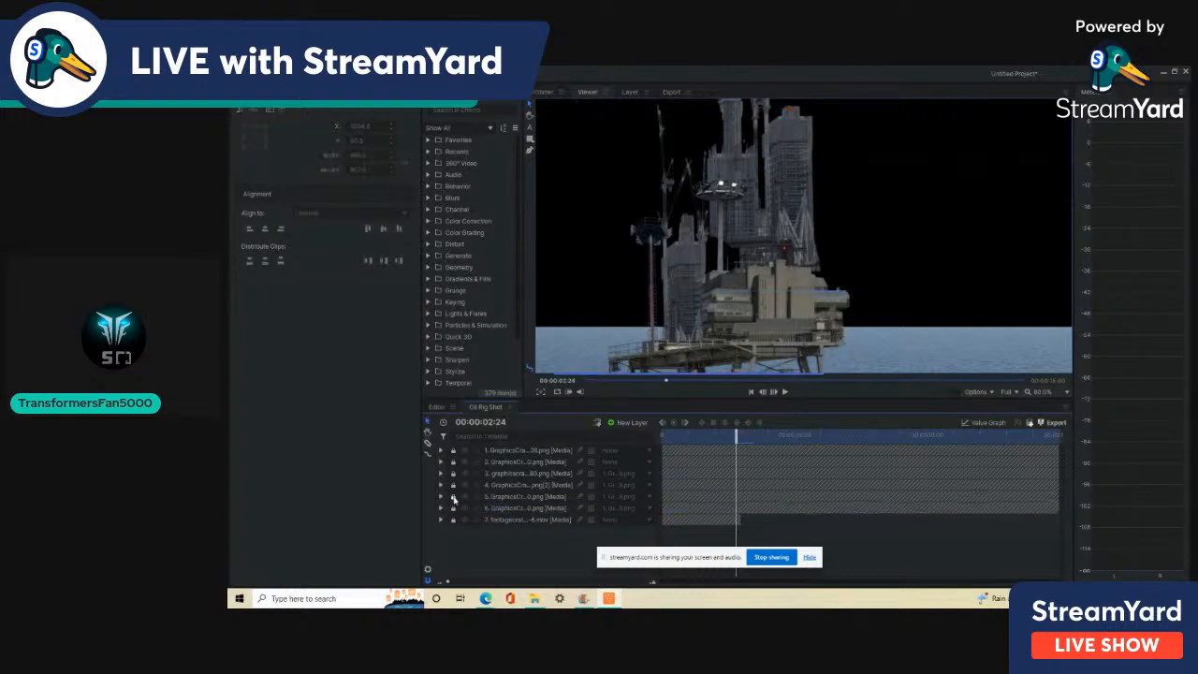
{"action": "left_click", "coordinate": [524, 496]}
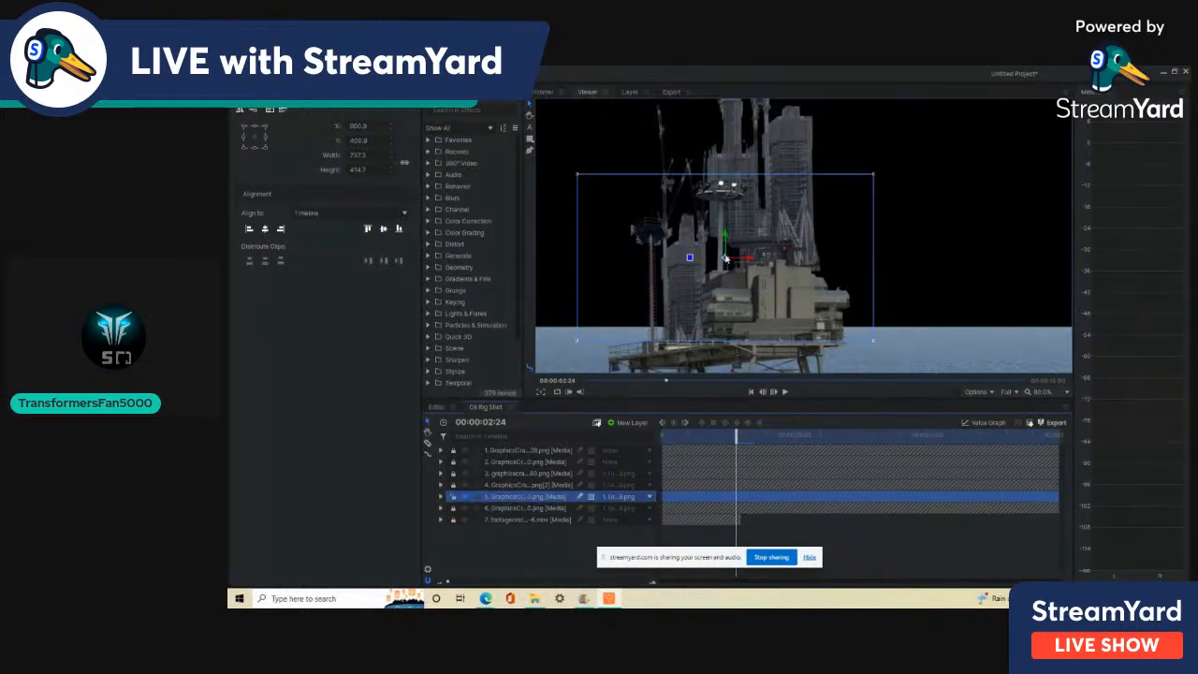
{"action": "left_click_drag", "start_coordinate": [725, 258], "coordinate": [655, 274]}
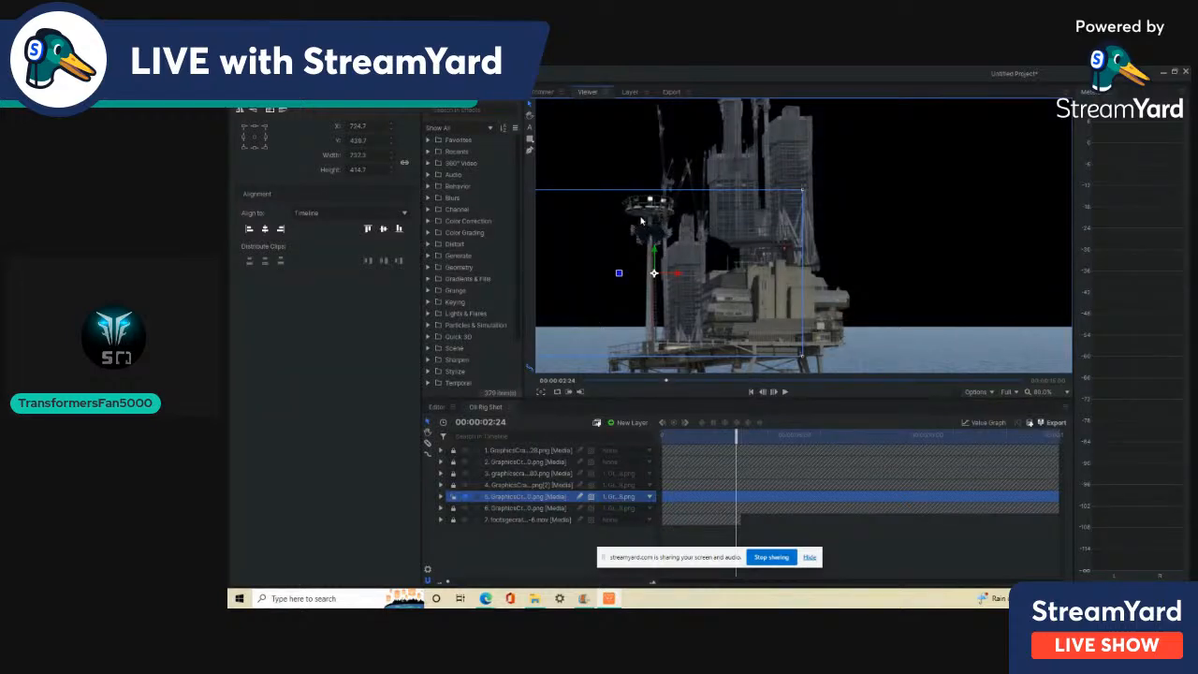
Try shifting the narrow grey building with cranes to about X 791, Y 246, undo the move and relock its layer
{"action": "left_click", "coordinate": [453, 485]}
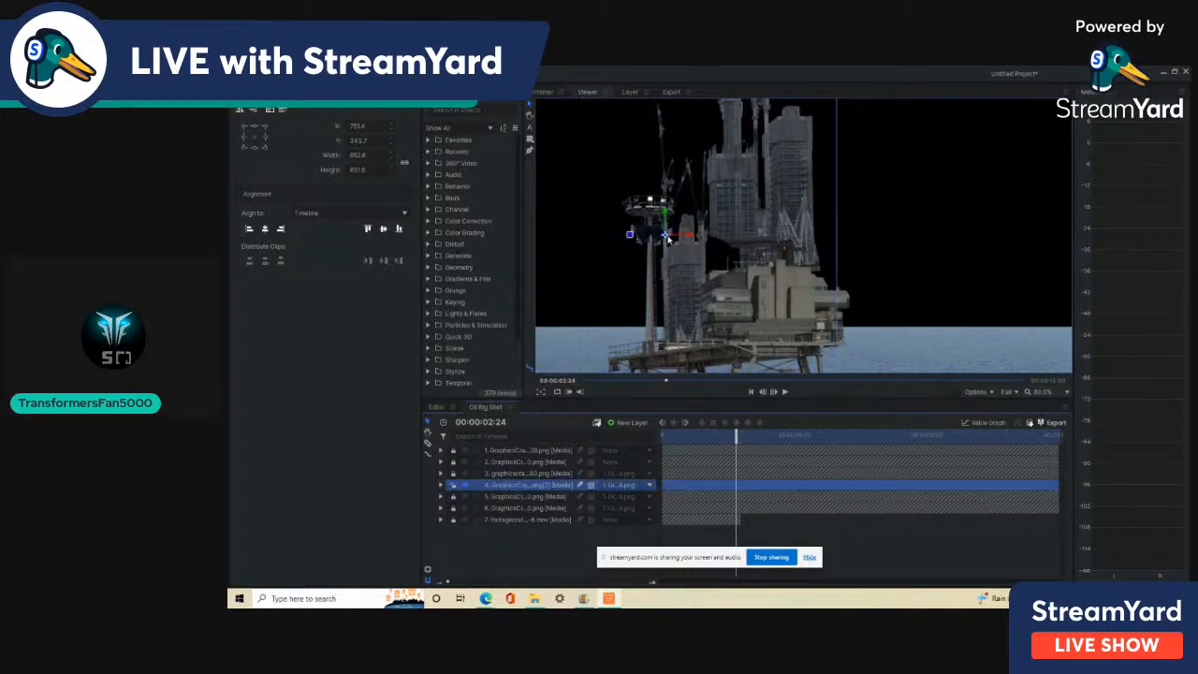
{"action": "left_click_drag", "start_coordinate": [668, 238], "coordinate": [683, 239]}
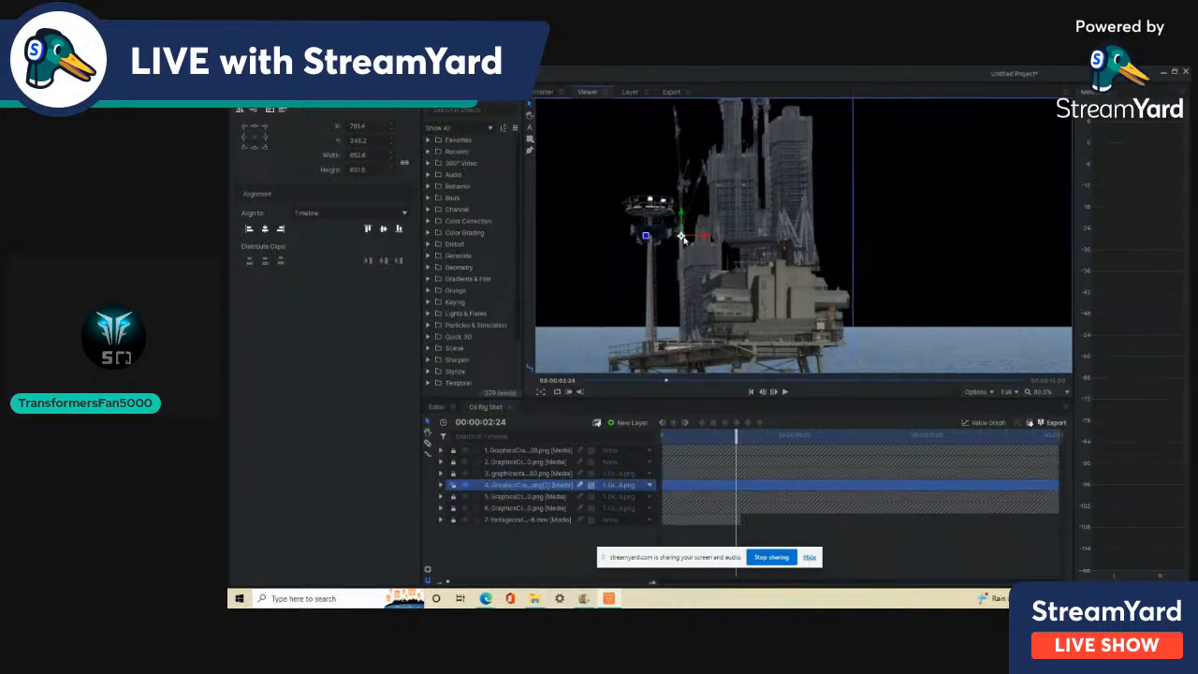
{"action": "key", "text": "ctrl+z"}
{"action": "left_click", "coordinate": [453, 486]}
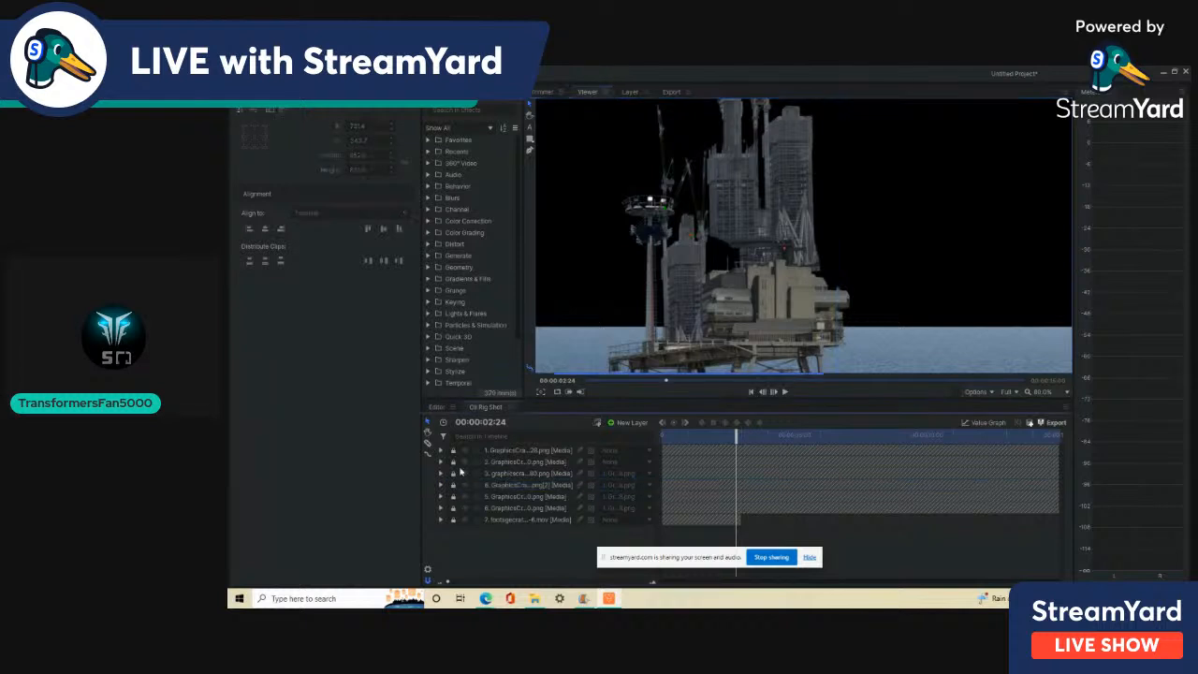
Move the dark-topped pole tower to about X 808, Y 115, place its layer directly above the ocean footage and lock it
{"action": "left_click", "coordinate": [454, 474]}
{"action": "left_click", "coordinate": [507, 477]}
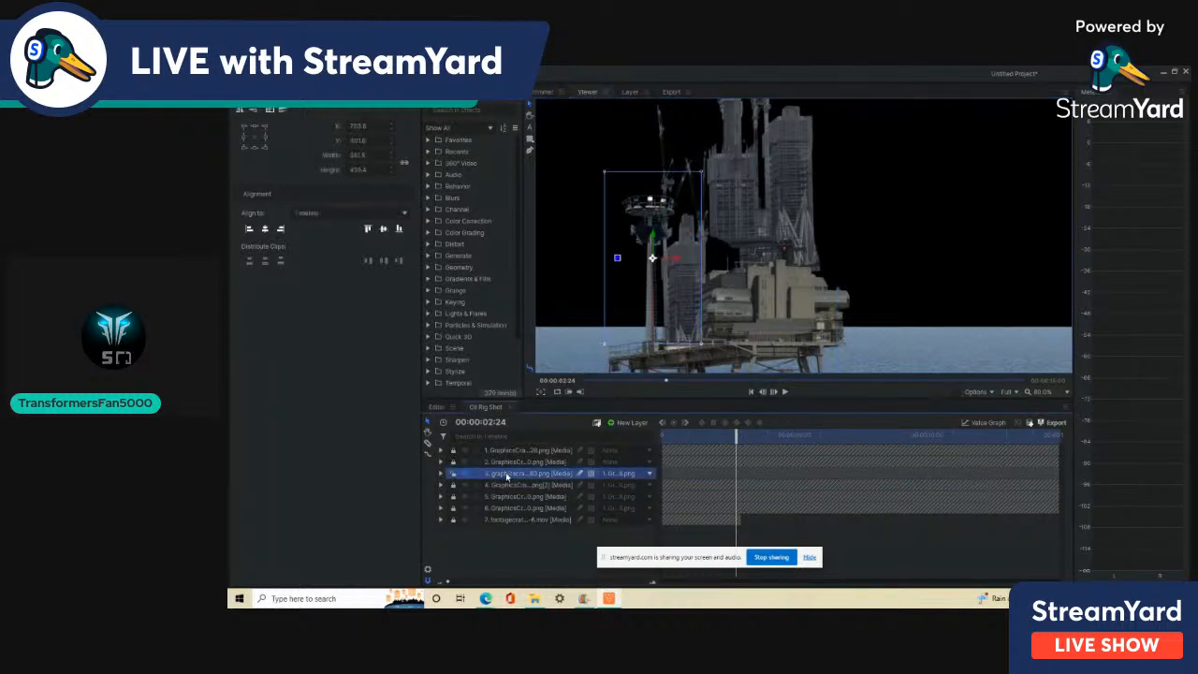
{"action": "left_click_drag", "start_coordinate": [655, 264], "coordinate": [843, 263]}
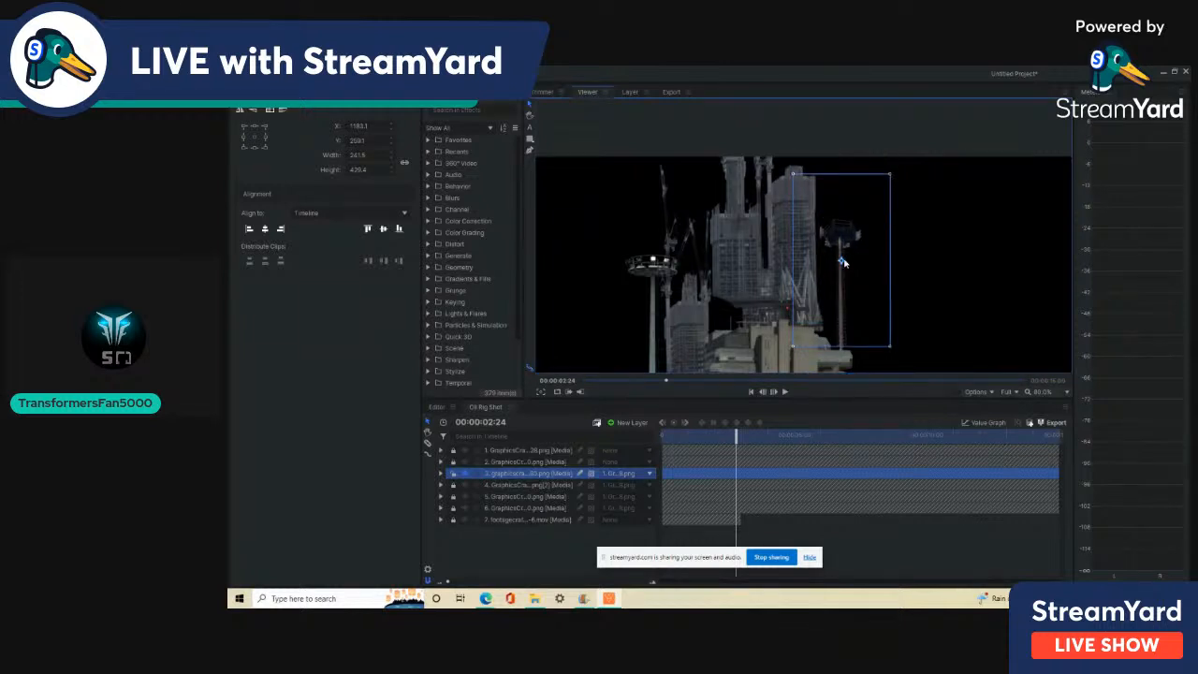
{"action": "left_click_drag", "start_coordinate": [826, 239], "coordinate": [691, 203]}
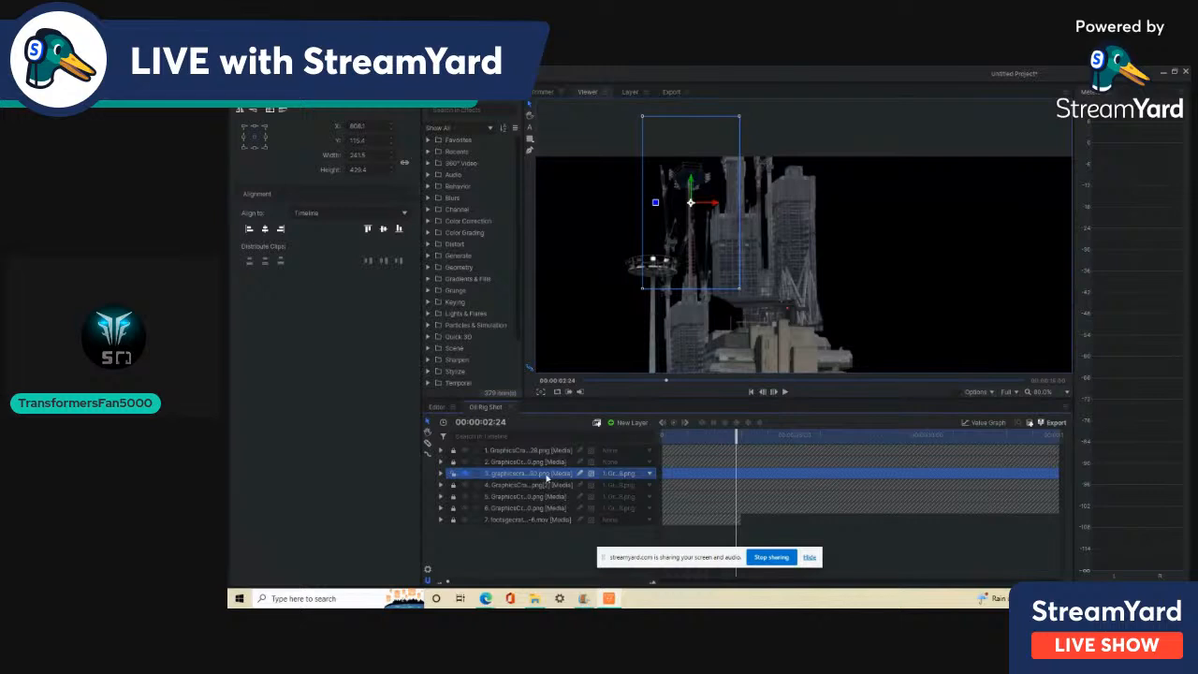
{"action": "left_click_drag", "start_coordinate": [547, 476], "coordinate": [547, 507]}
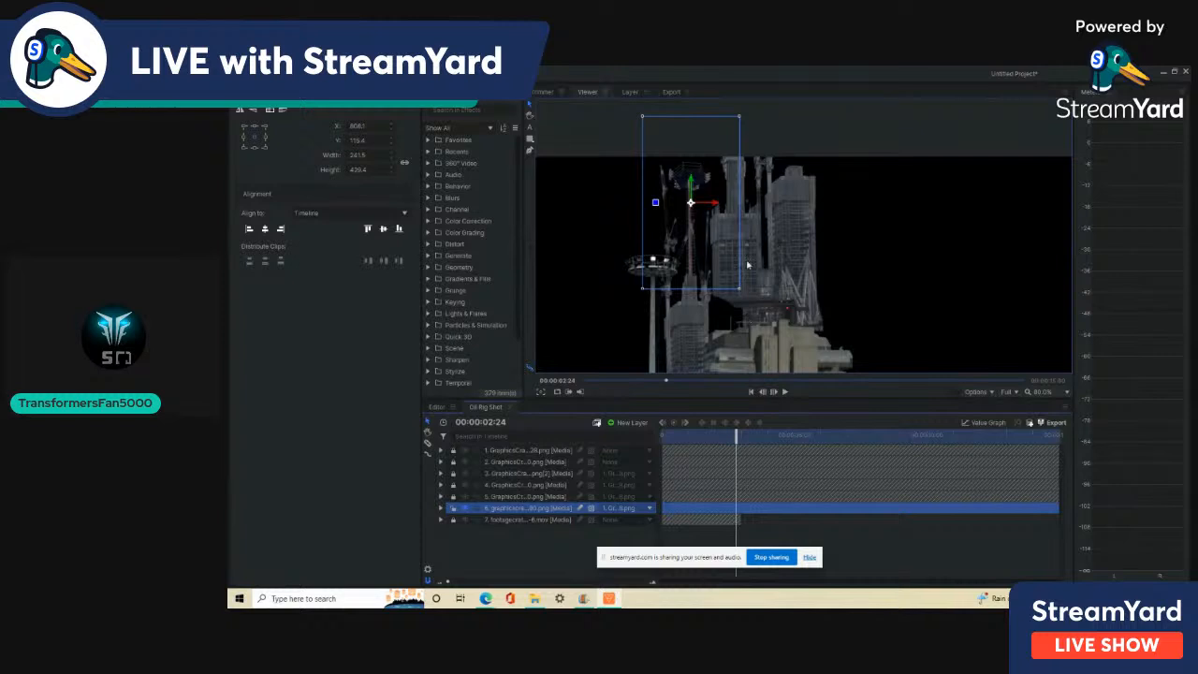
{"action": "scroll", "coordinate": [758, 267], "scroll_direction": "down", "scroll_amount": 2}
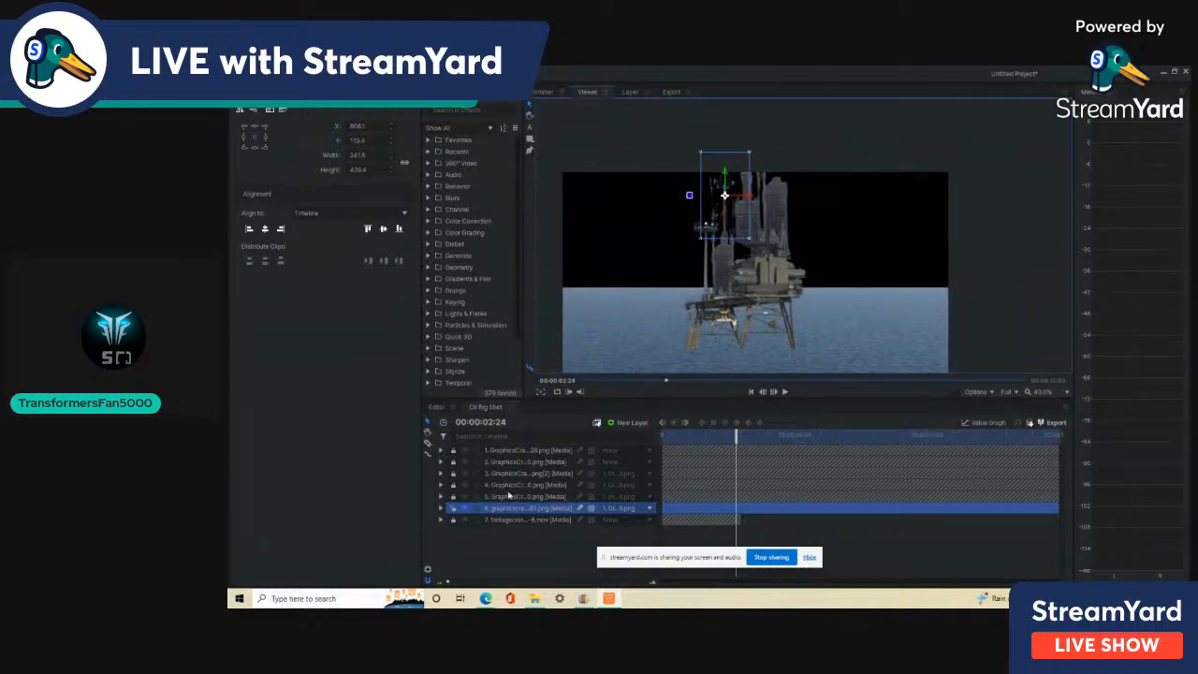
{"action": "left_click", "coordinate": [454, 508]}
Unlock the platform layer, try moving the platform and undo the move
{"action": "left_click", "coordinate": [454, 452]}
{"action": "left_click", "coordinate": [508, 453]}
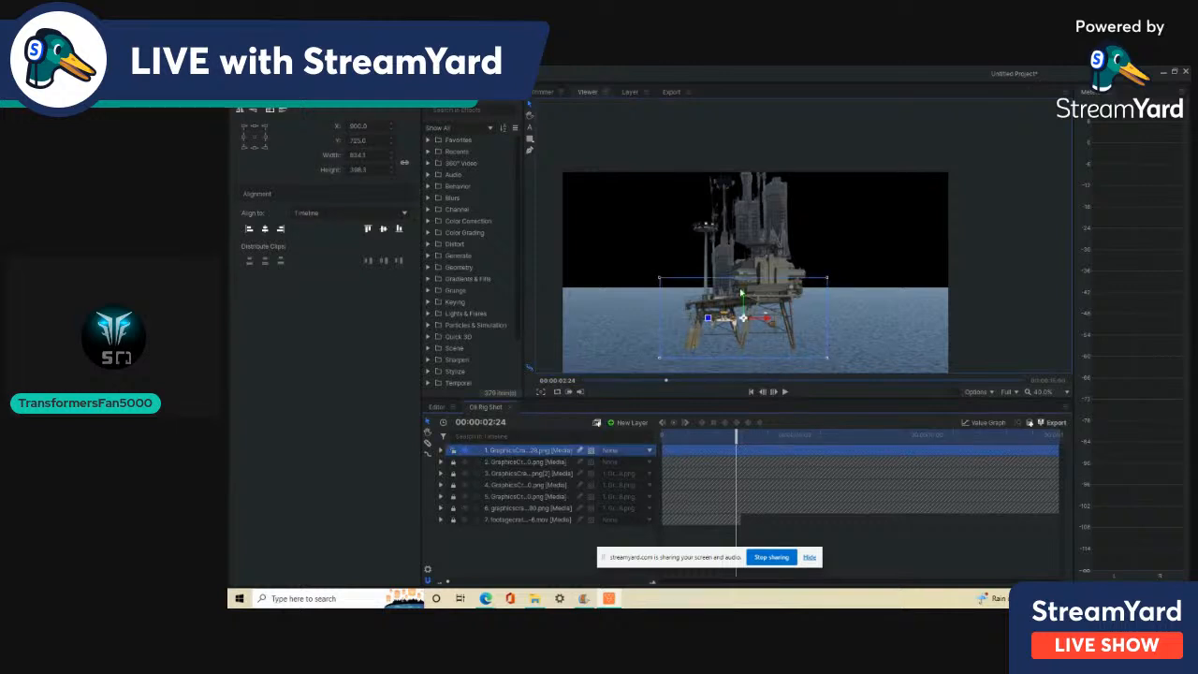
{"action": "scroll", "coordinate": [742, 294], "scroll_direction": "up", "scroll_amount": 2}
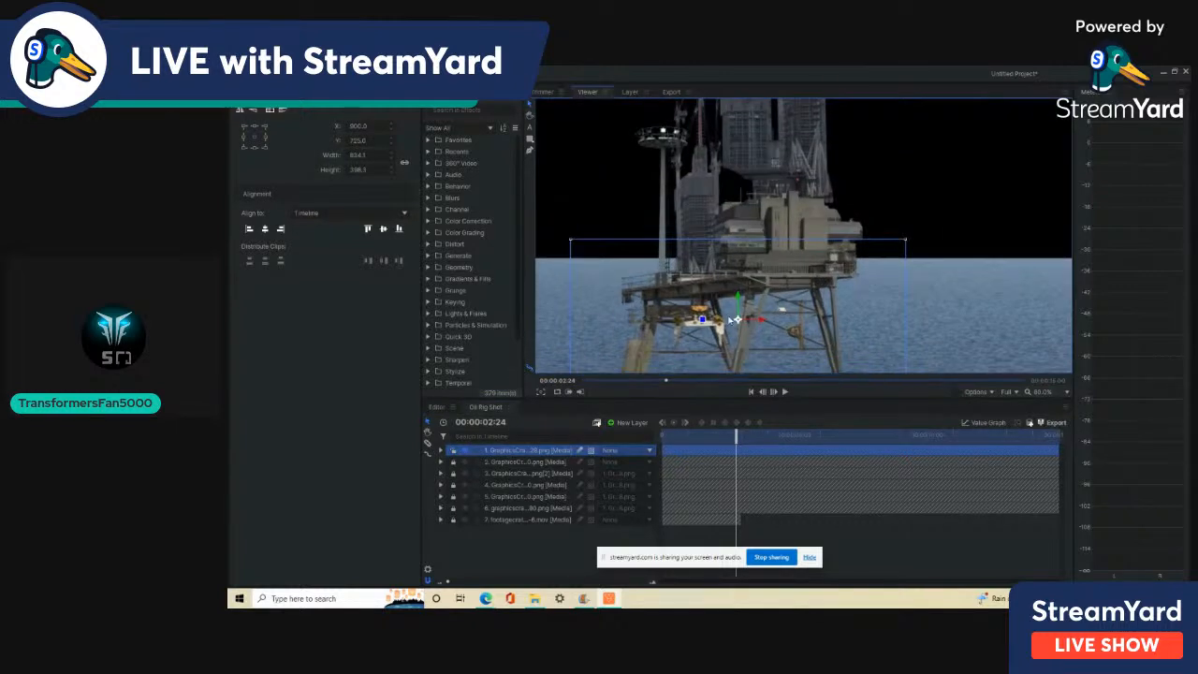
{"action": "left_click_drag", "start_coordinate": [704, 321], "coordinate": [746, 344]}
{"action": "key", "text": "ctrl+z"}
{"action": "key", "text": "ctrl+z"}
Parent the industrial building layer to the platform layer and lock the building layer again
{"action": "left_click", "coordinate": [454, 471]}
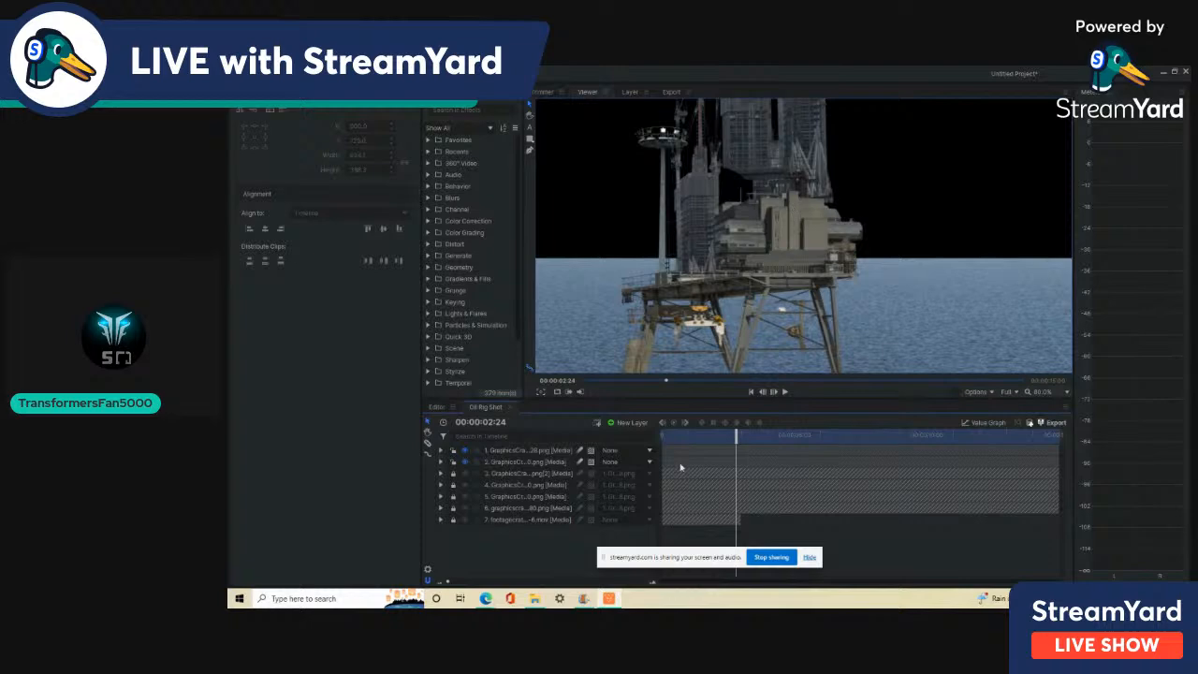
{"action": "left_click", "coordinate": [622, 462]}
{"action": "left_click", "coordinate": [622, 490]}
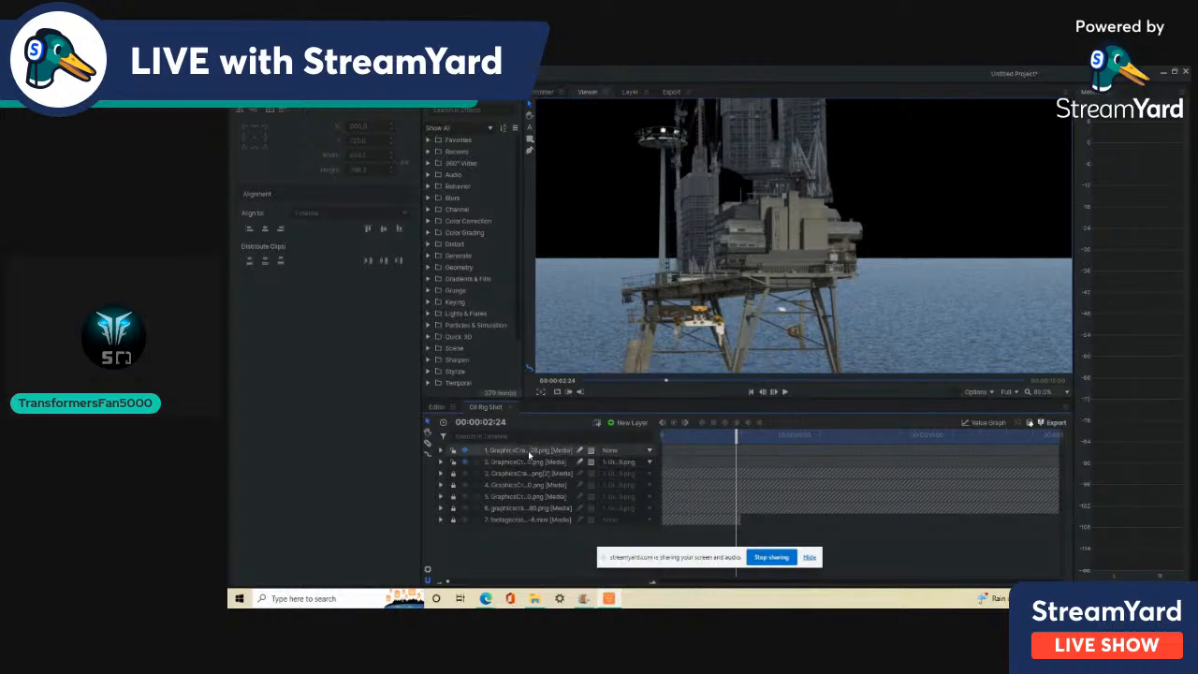
{"action": "left_click", "coordinate": [529, 450]}
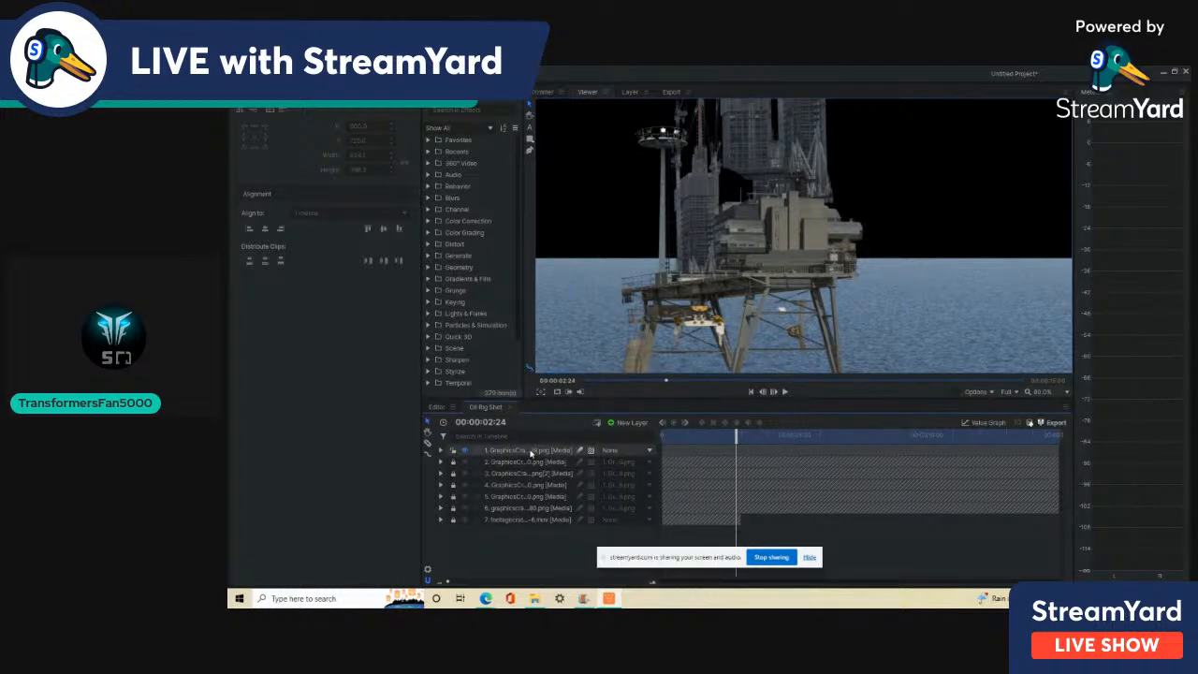
Lower the platform with its parented buildings to a position of about -80, -278 and scale it to about two thirds of its size
{"action": "scroll", "coordinate": [805, 259], "scroll_direction": "down", "scroll_amount": 1}
{"action": "scroll", "coordinate": [771, 294], "scroll_direction": "down", "scroll_amount": 1}
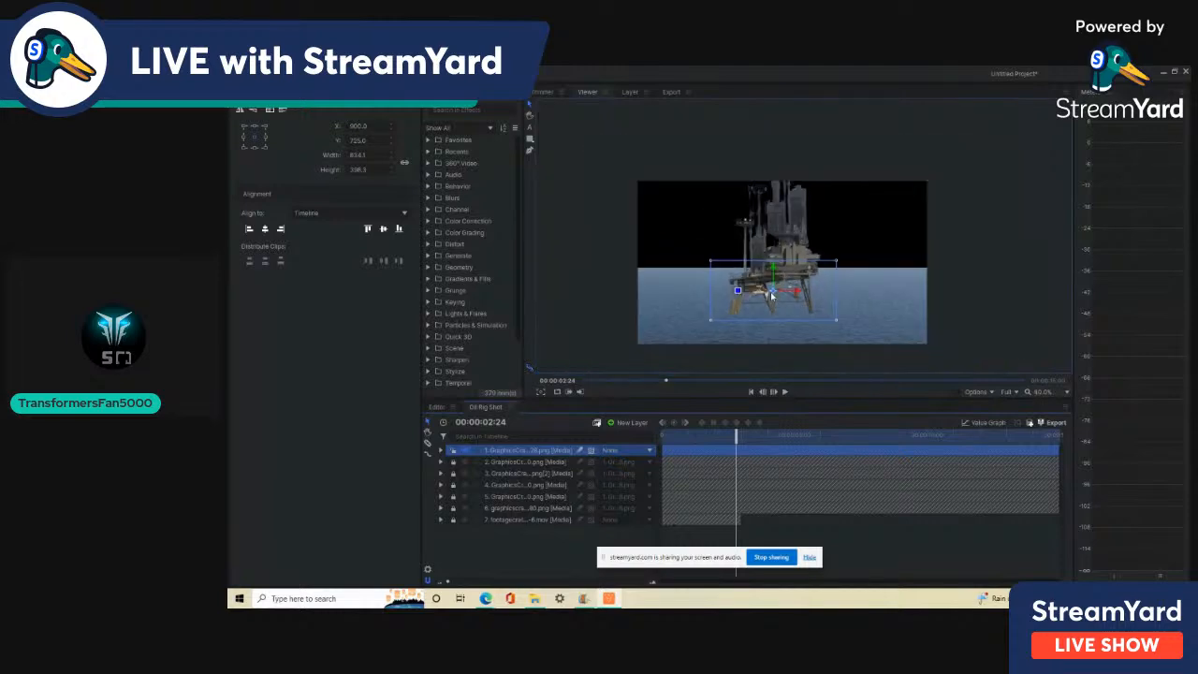
{"action": "left_click_drag", "start_coordinate": [772, 294], "coordinate": [771, 307]}
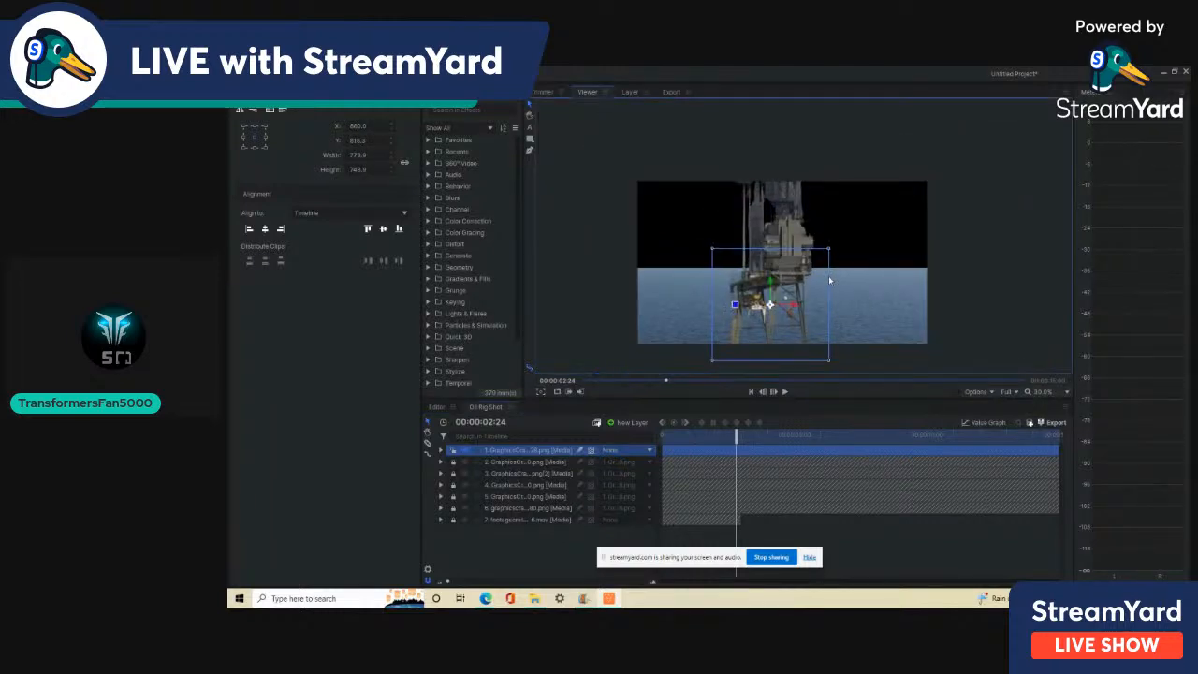
{"action": "left_click", "coordinate": [298, 93]}
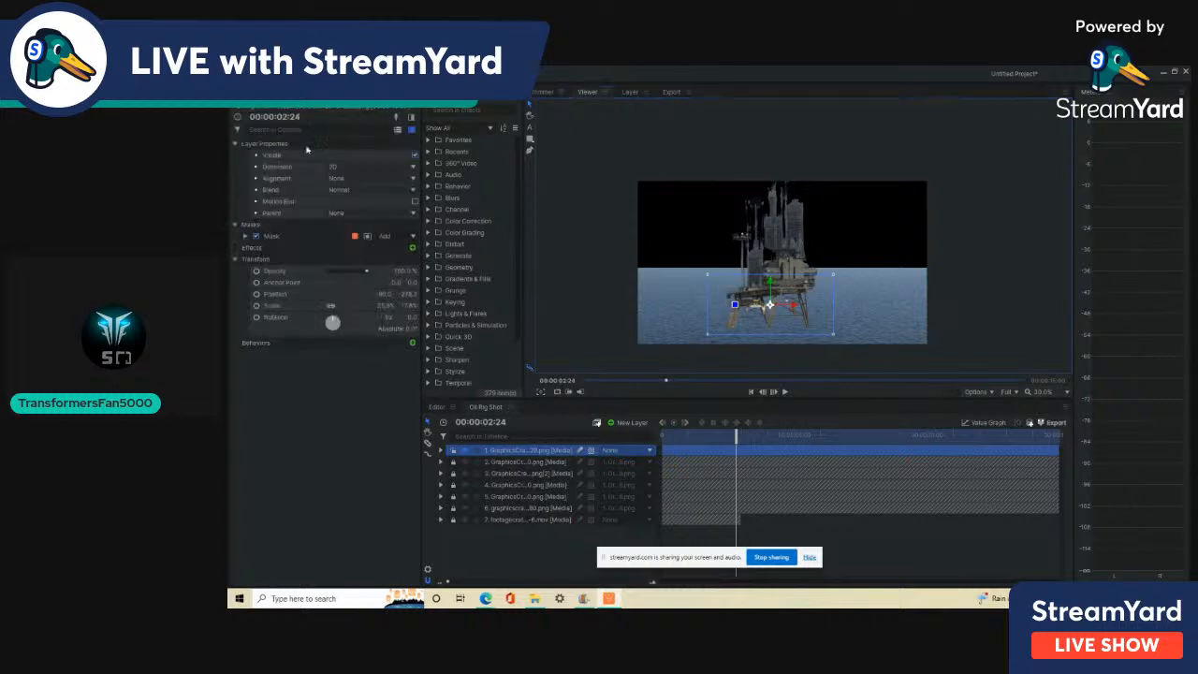
{"action": "left_click_drag", "start_coordinate": [330, 306], "coordinate": [330, 306]}
{"action": "left_click_drag", "start_coordinate": [385, 306], "coordinate": [379, 306]}
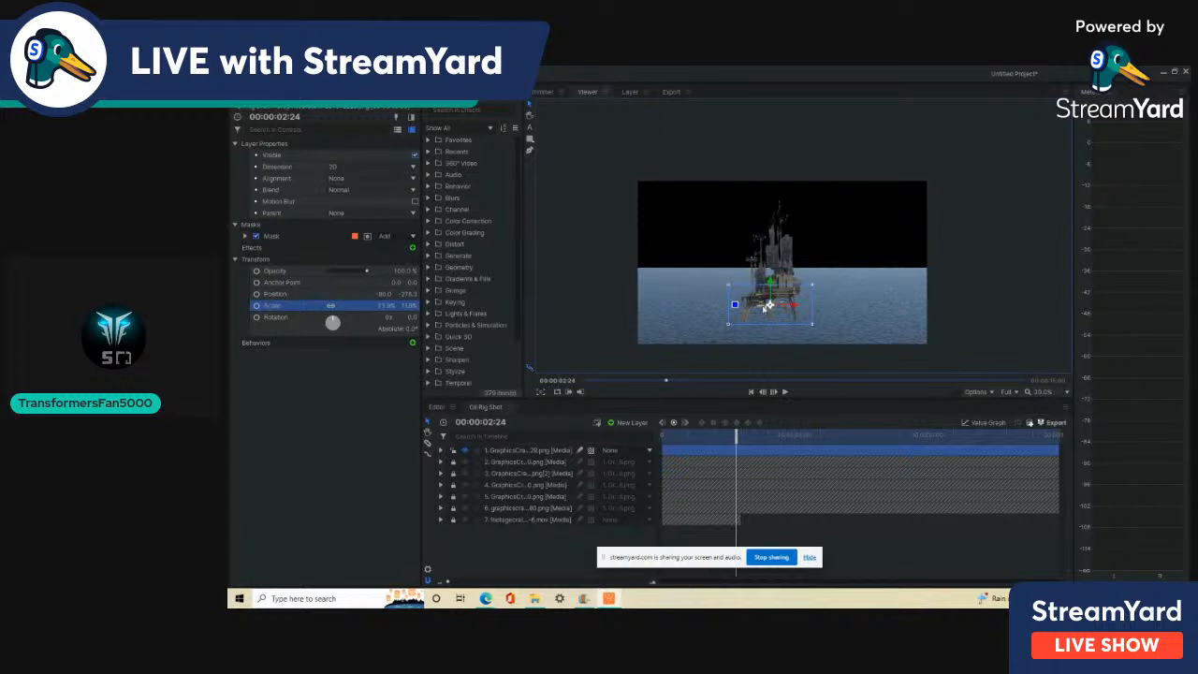
Move the scaled-down oil rig up over the ocean to a position of about -100, -228
{"action": "left_click_drag", "start_coordinate": [771, 305], "coordinate": [769, 299]}
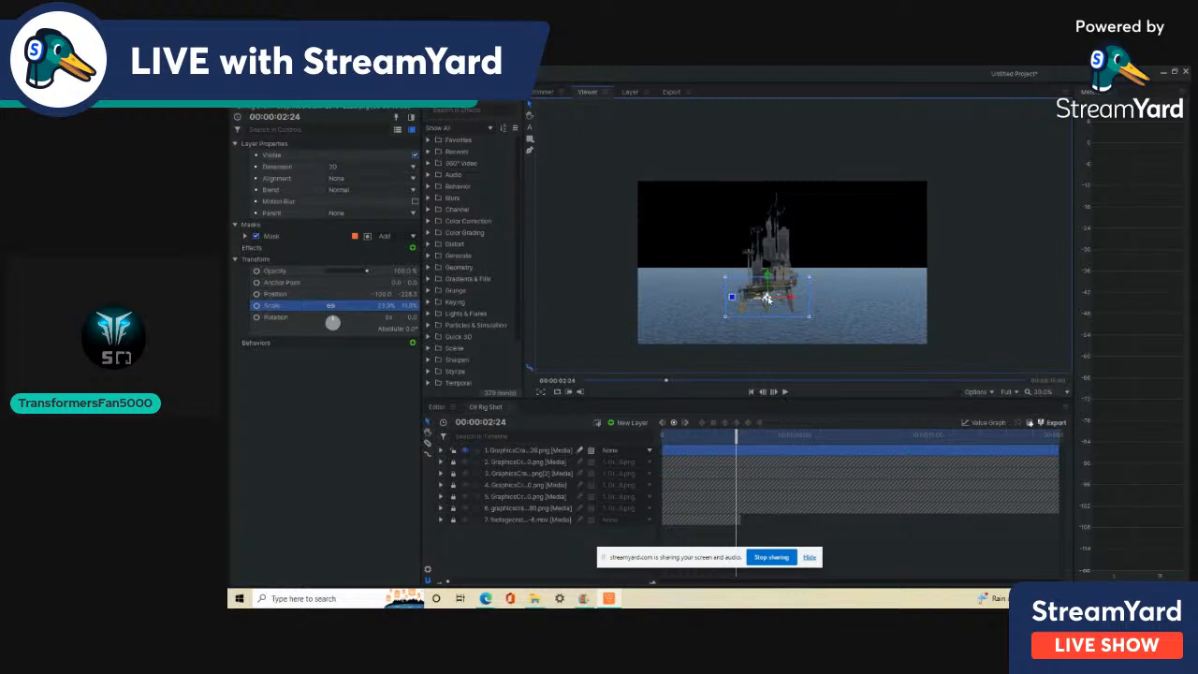
{"action": "scroll", "coordinate": [767, 299], "scroll_direction": "up", "scroll_amount": 2}
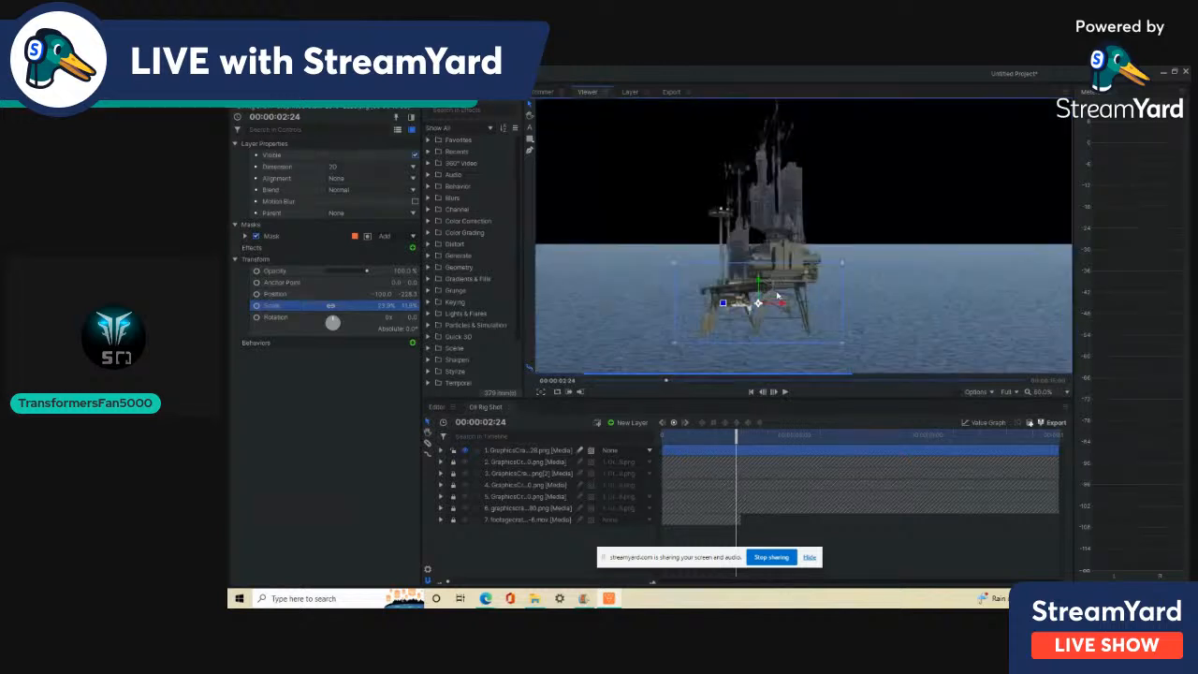
{"action": "scroll", "coordinate": [758, 304], "scroll_direction": "down", "scroll_amount": 2}
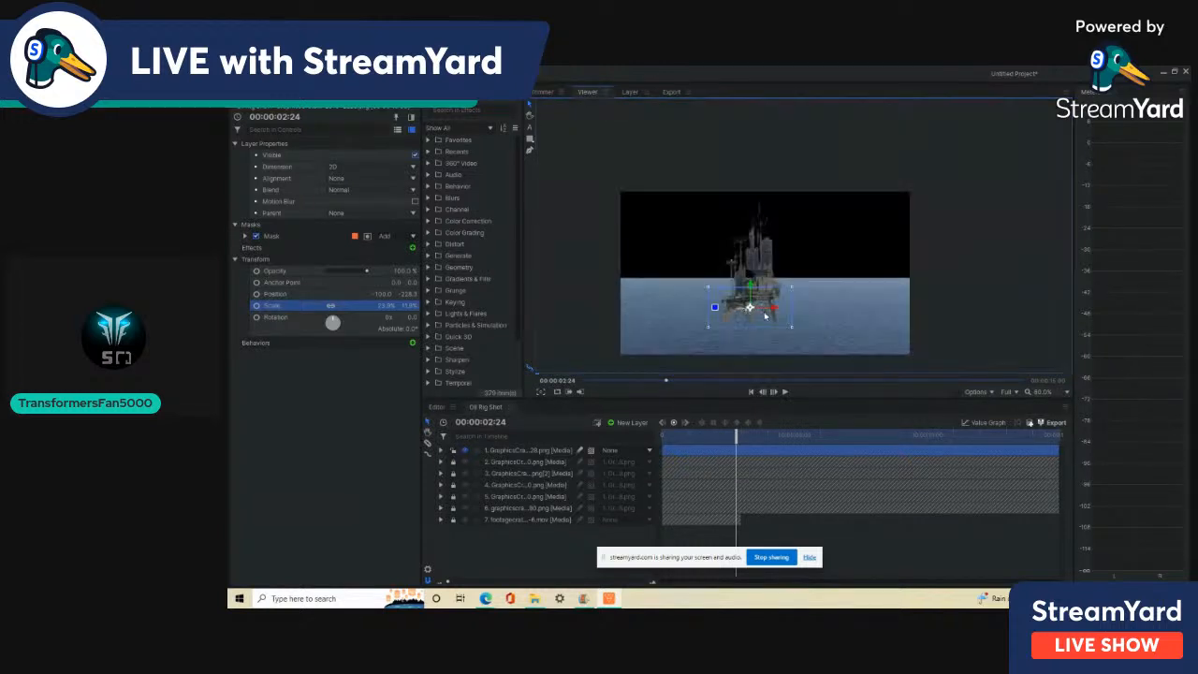
{"action": "scroll", "coordinate": [765, 314], "scroll_direction": "up", "scroll_amount": 1}
{"action": "scroll", "coordinate": [766, 311], "scroll_direction": "up", "scroll_amount": 1}
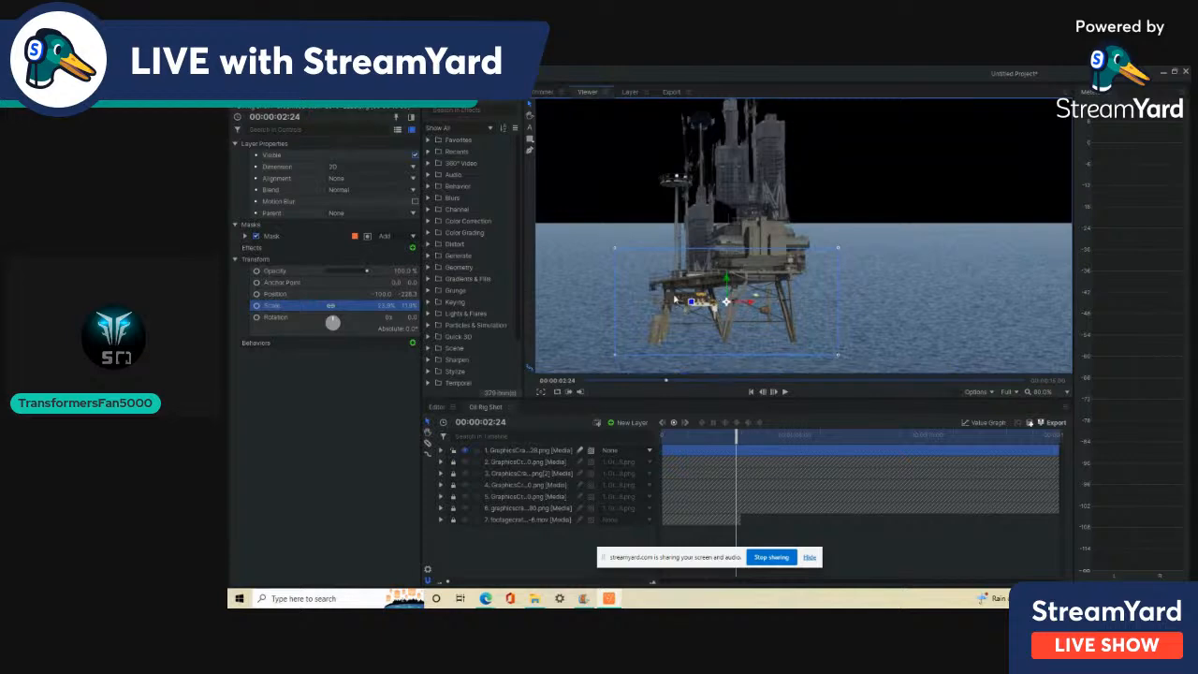
{"action": "scroll", "coordinate": [786, 214], "scroll_direction": "up", "scroll_amount": 1}
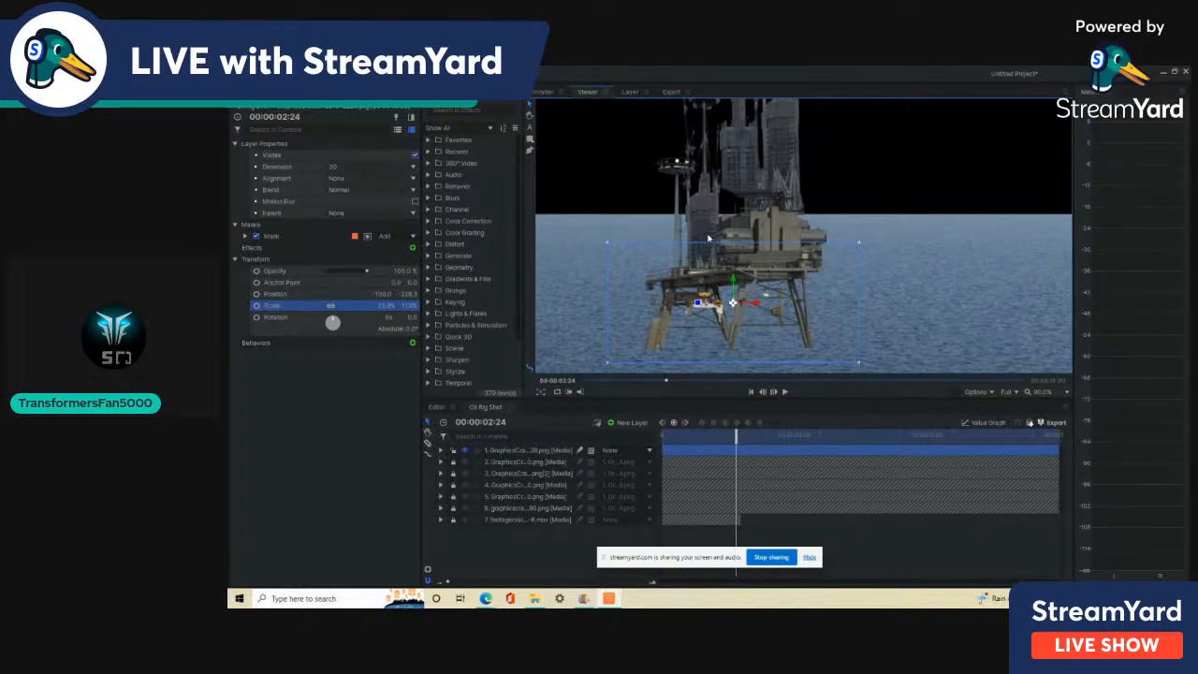
Lock the platform layer, then unlock and duplicate the industrial building layer, placing the copy above and slightly left of the original building
{"action": "scroll", "coordinate": [740, 221], "scroll_direction": "down", "scroll_amount": 2}
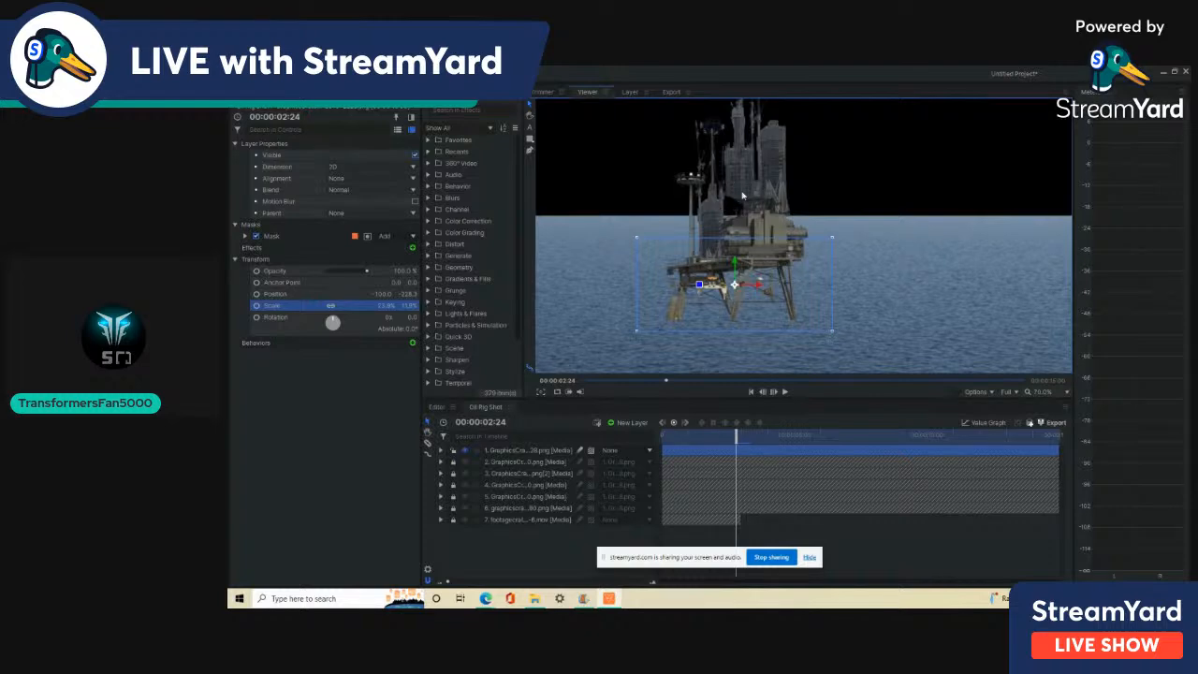
{"action": "left_click", "coordinate": [454, 452]}
{"action": "left_click", "coordinate": [457, 461]}
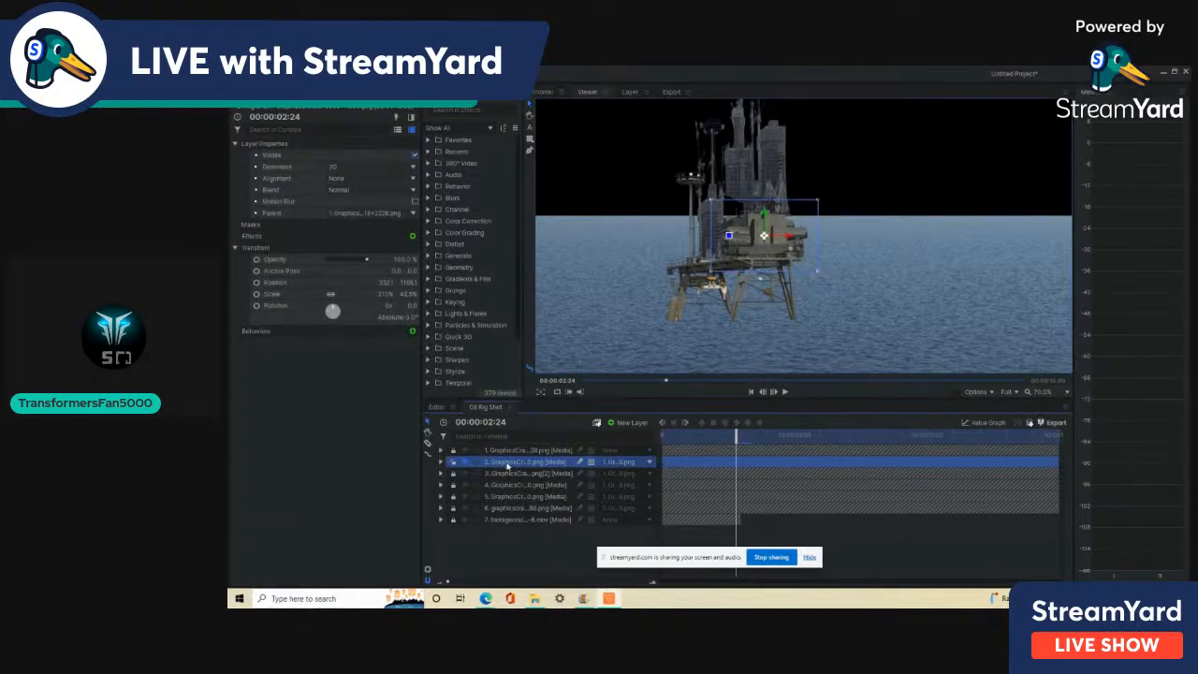
{"action": "key", "text": "ctrl+d"}
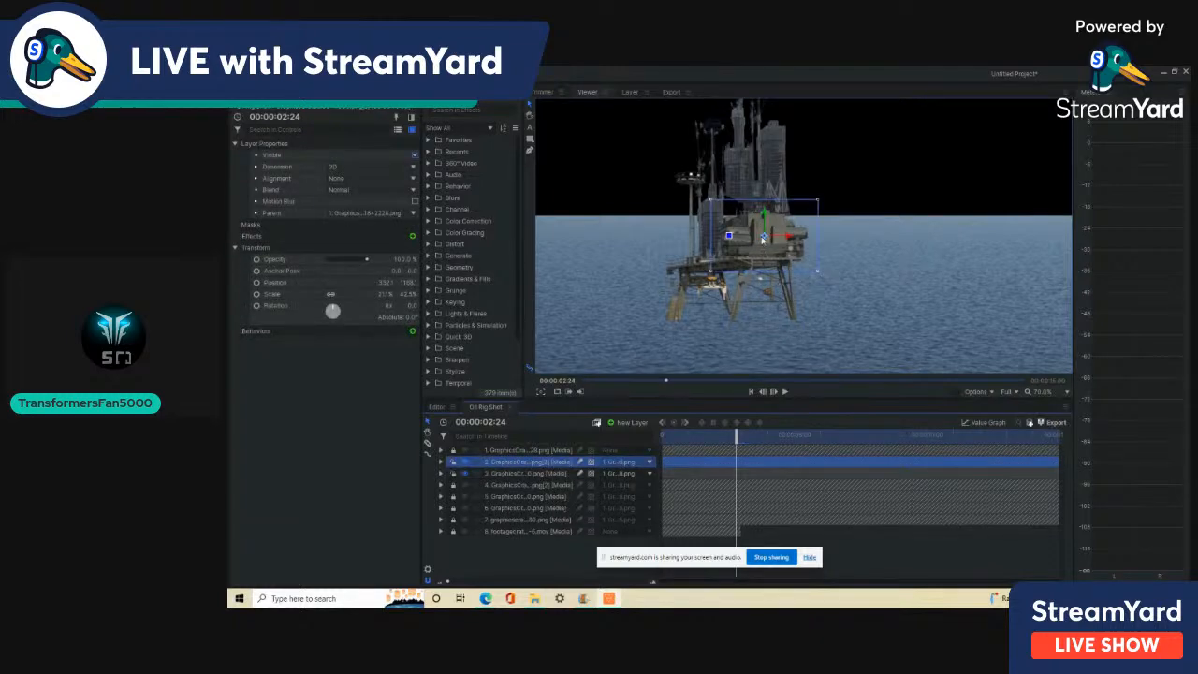
{"action": "left_click_drag", "start_coordinate": [763, 234], "coordinate": [745, 204]}
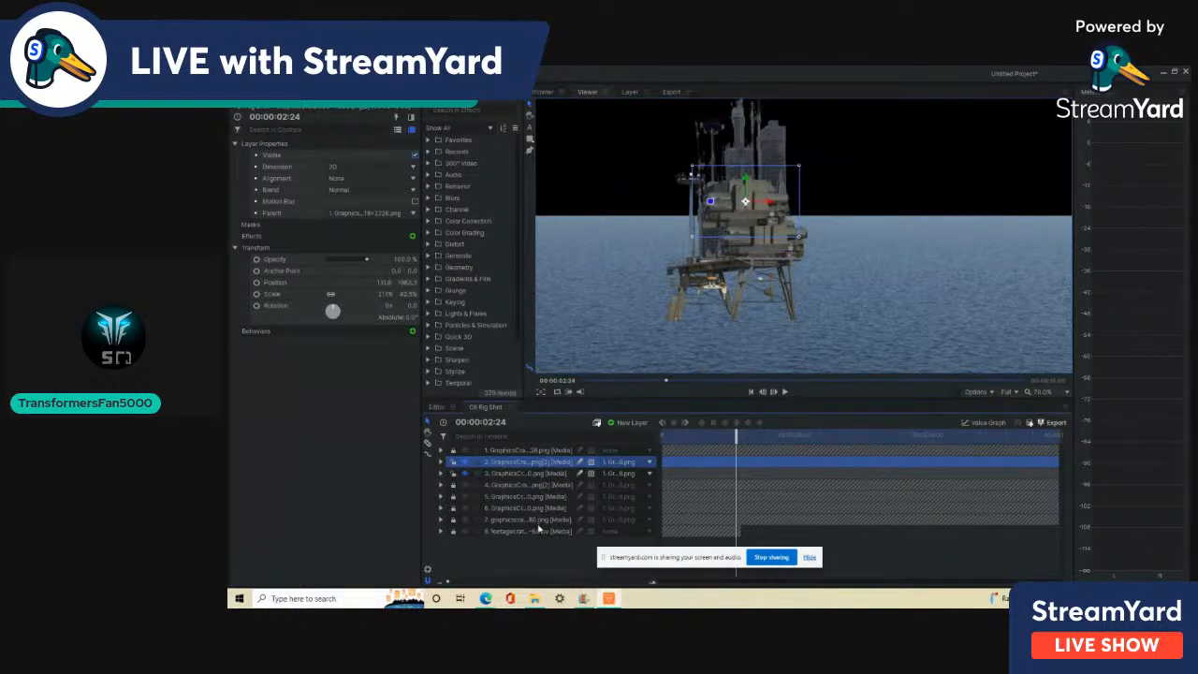
Move the duplicated industrial building down the layer stack to directly above the ocean footage, behind the other rig parts
{"action": "left_click_drag", "start_coordinate": [550, 465], "coordinate": [512, 530]}
{"action": "scroll", "coordinate": [746, 213], "scroll_direction": "up", "scroll_amount": 2}
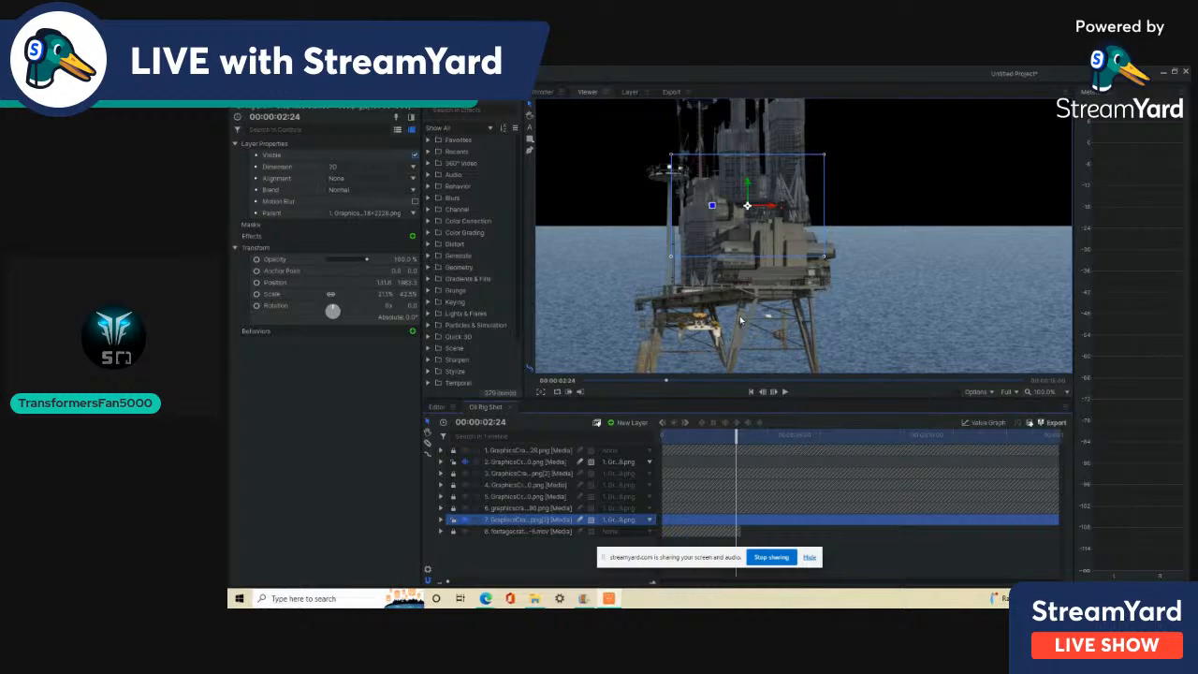
{"action": "scroll", "coordinate": [748, 312], "scroll_direction": "down", "scroll_amount": 3}
{"action": "left_click_drag", "start_coordinate": [749, 318], "coordinate": [753, 288]}
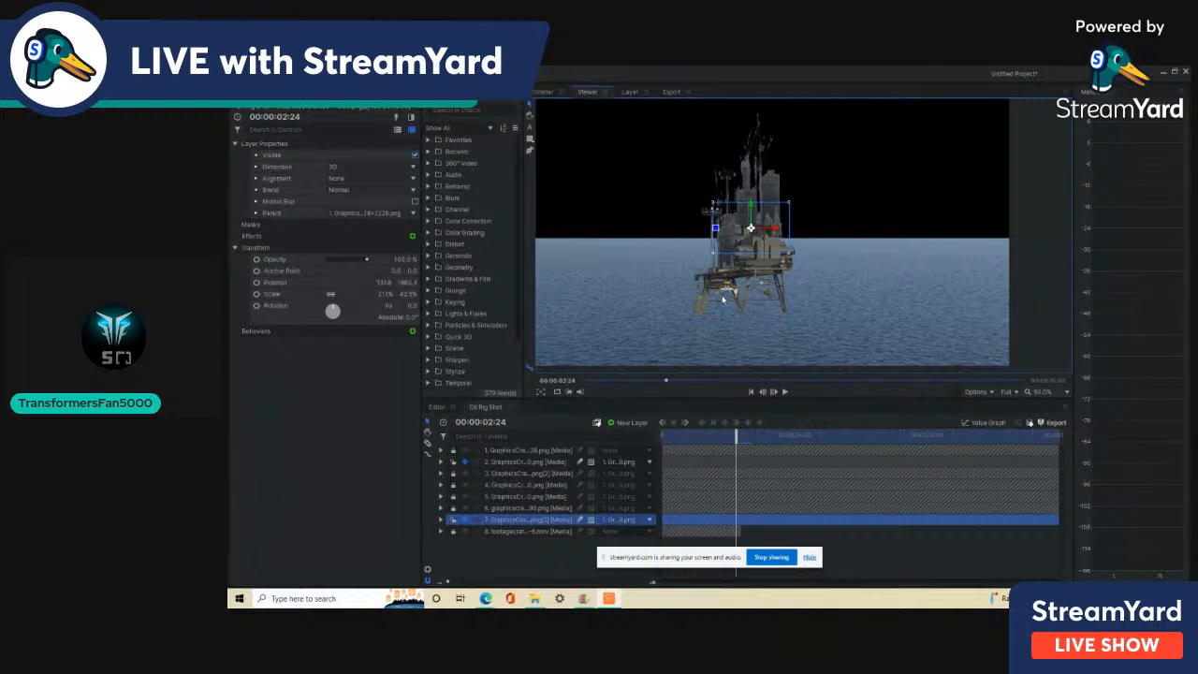
{"action": "scroll", "coordinate": [788, 257], "scroll_direction": "down", "scroll_amount": 1}
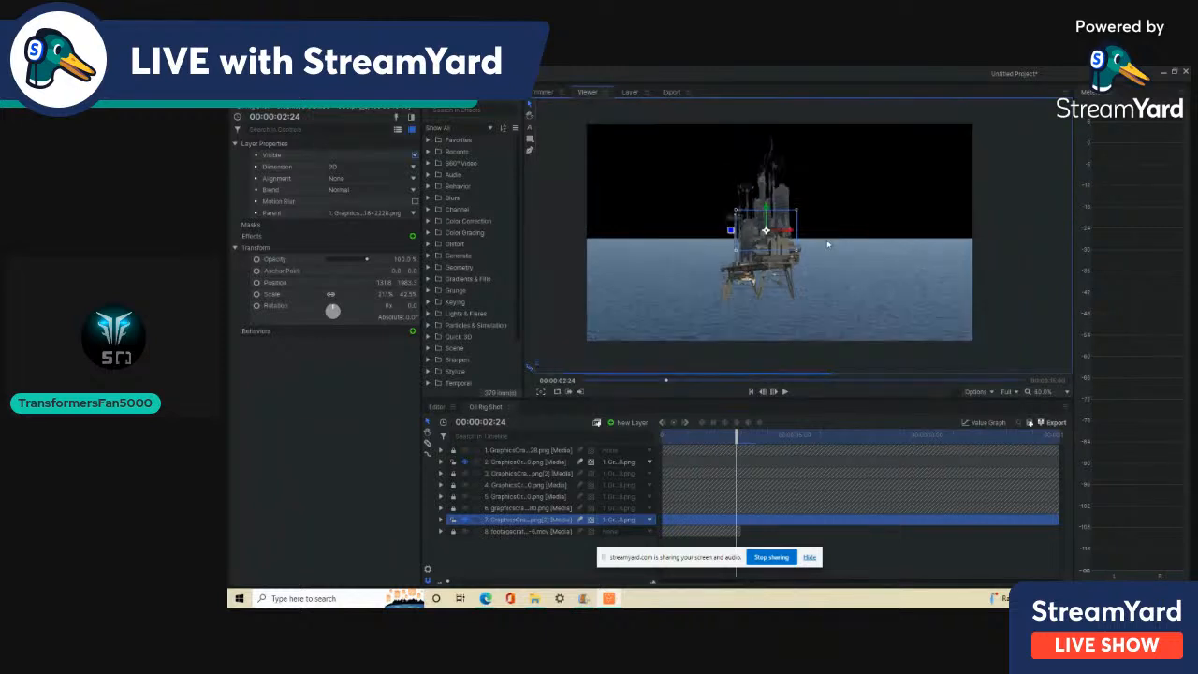